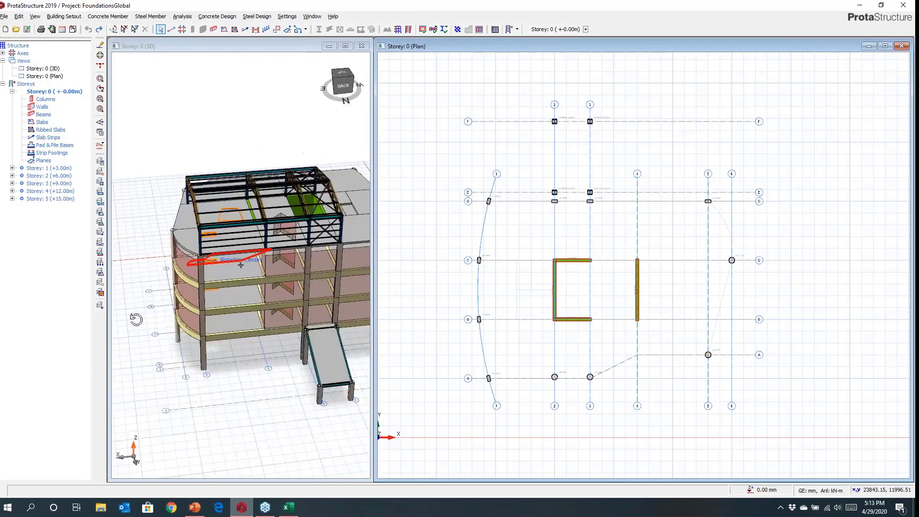
mouse_move(242, 305)
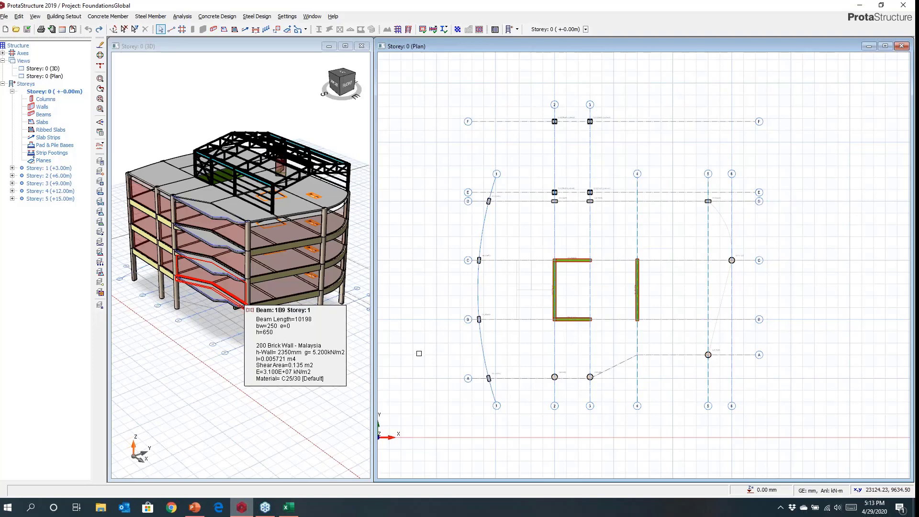
middle_drag(491, 330, 474, 293)
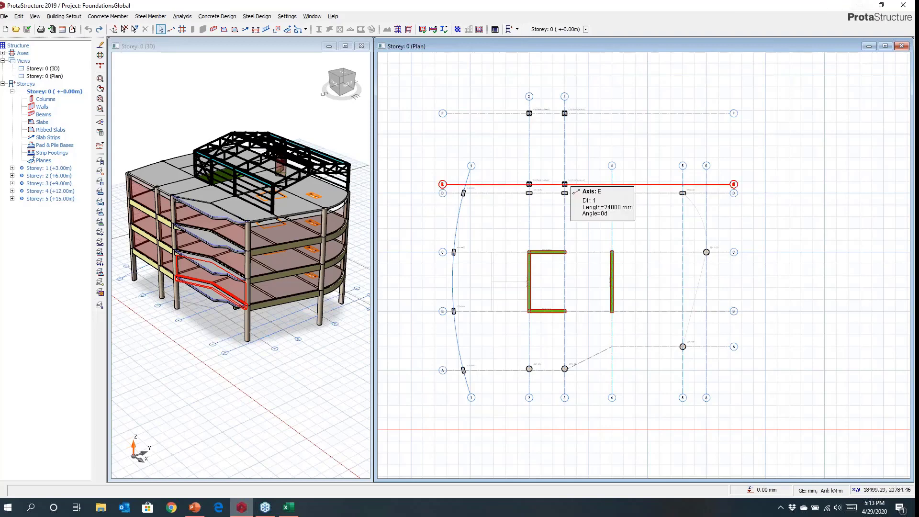
Switch to ProtaDetails, open the ijm19 project and start a new blank drawing
click(861, 8)
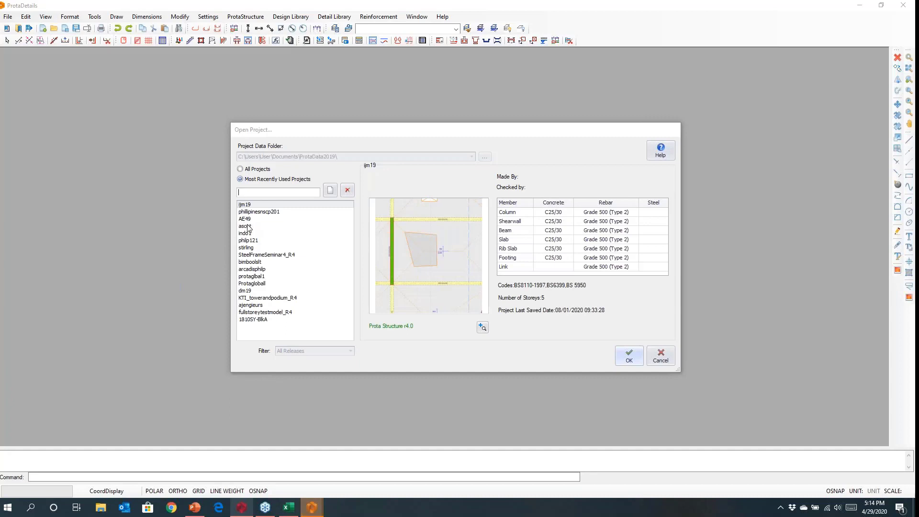
click(630, 359)
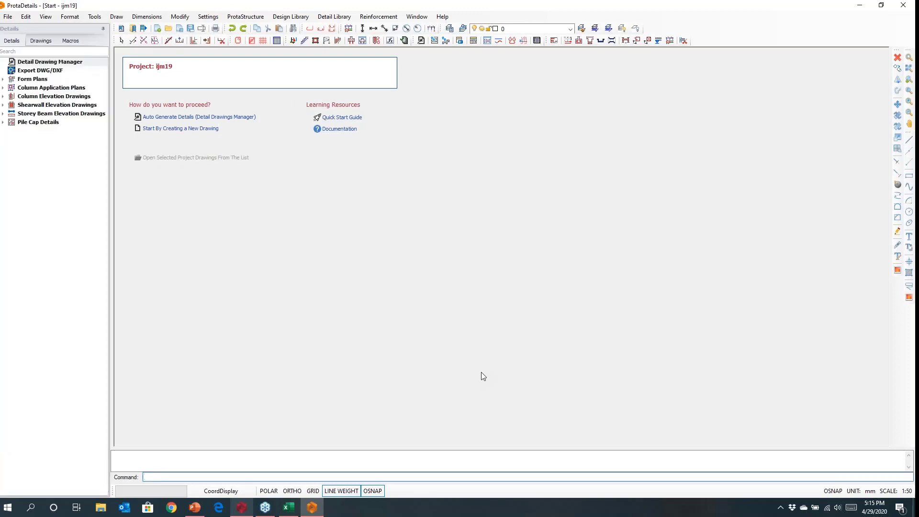
click(157, 29)
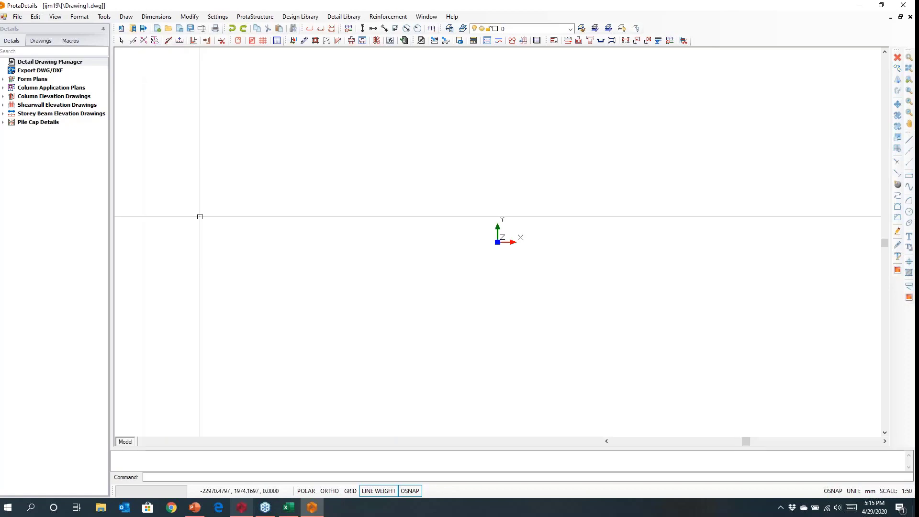
Start a pile design with a circular section, bored pile type, circular stirrups and a section diameter of 150 mm
click(300, 16)
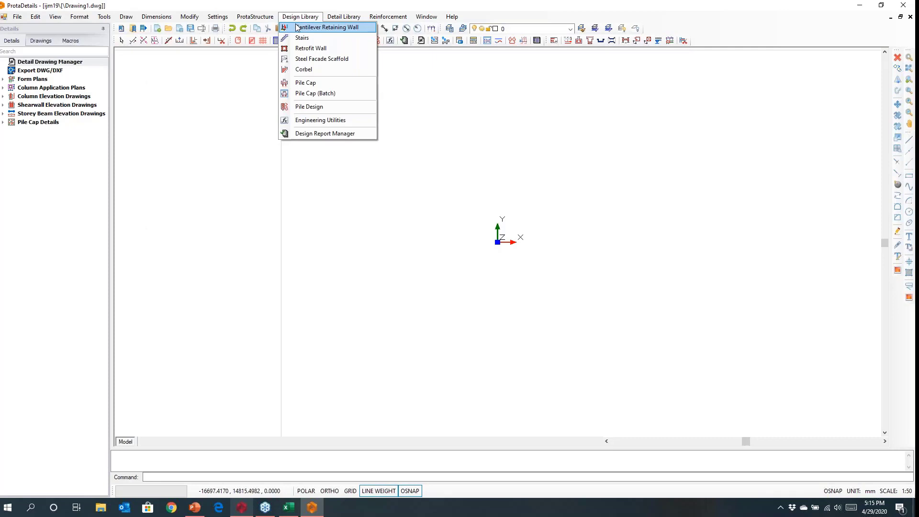
click(312, 106)
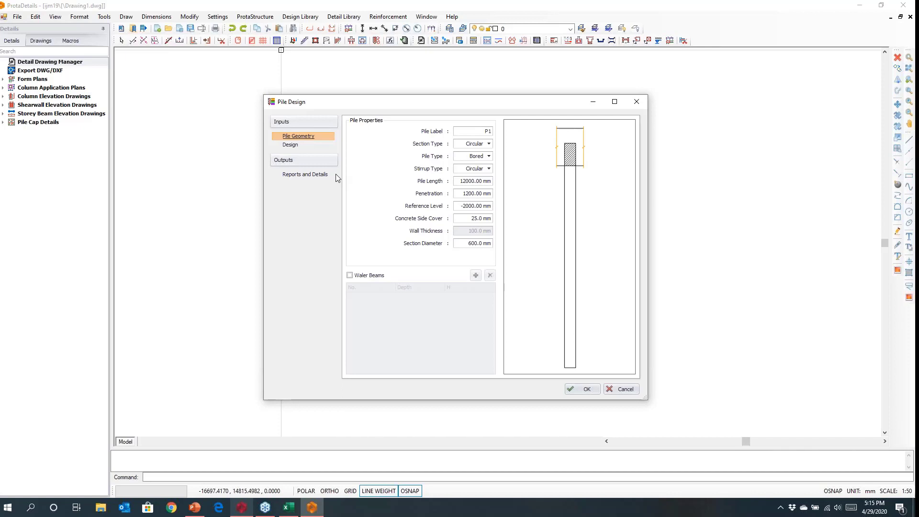
click(488, 144)
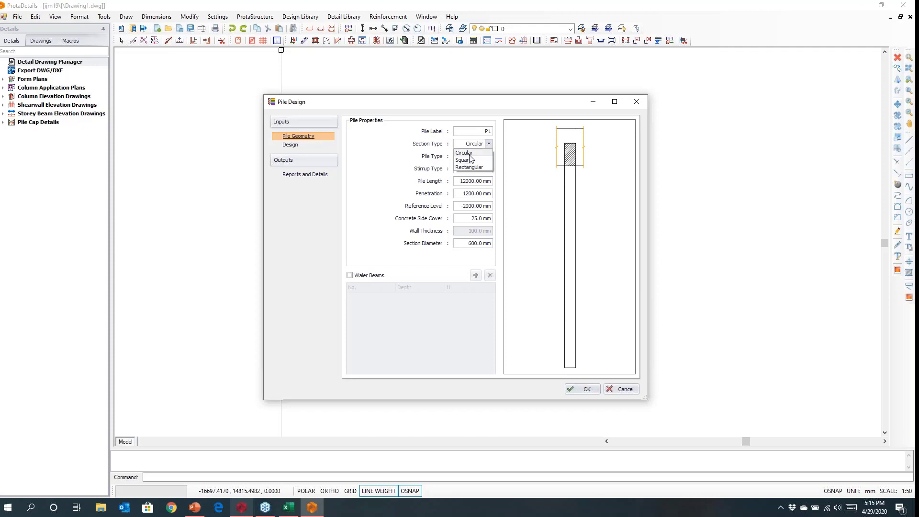
click(472, 153)
click(476, 157)
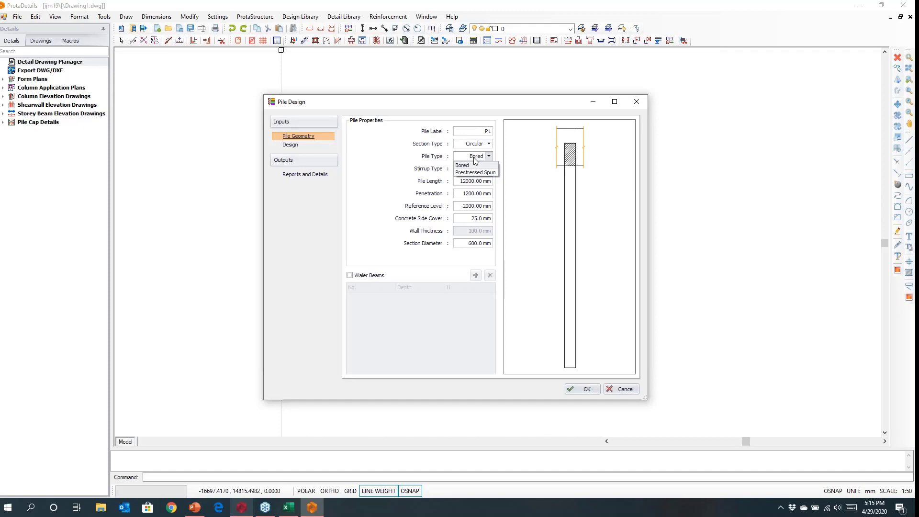
click(487, 160)
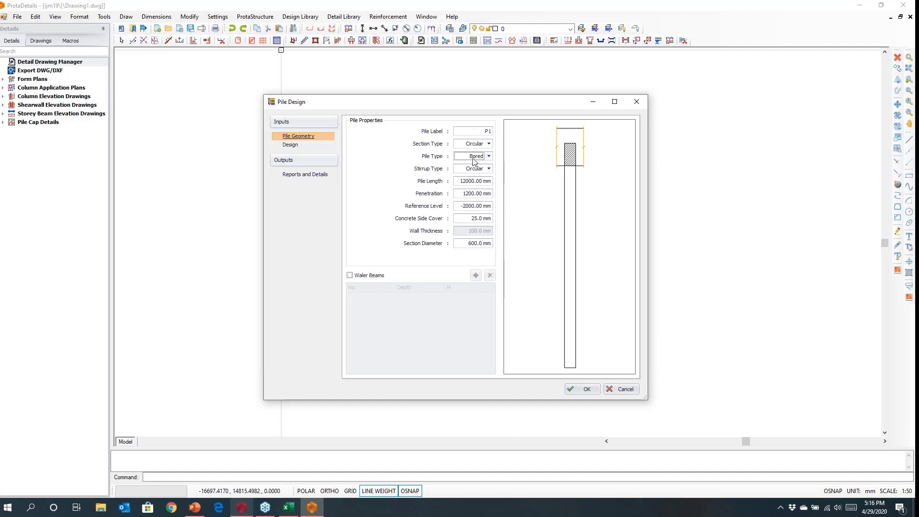
click(469, 170)
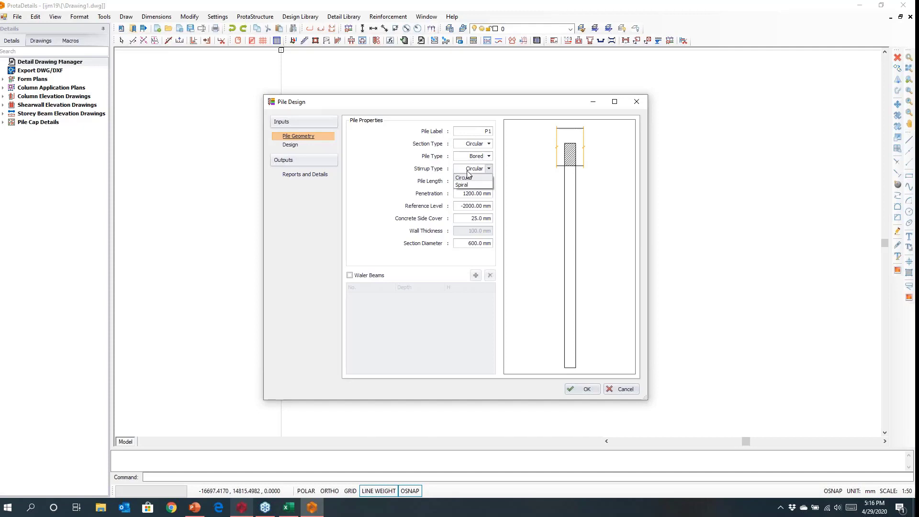
click(470, 178)
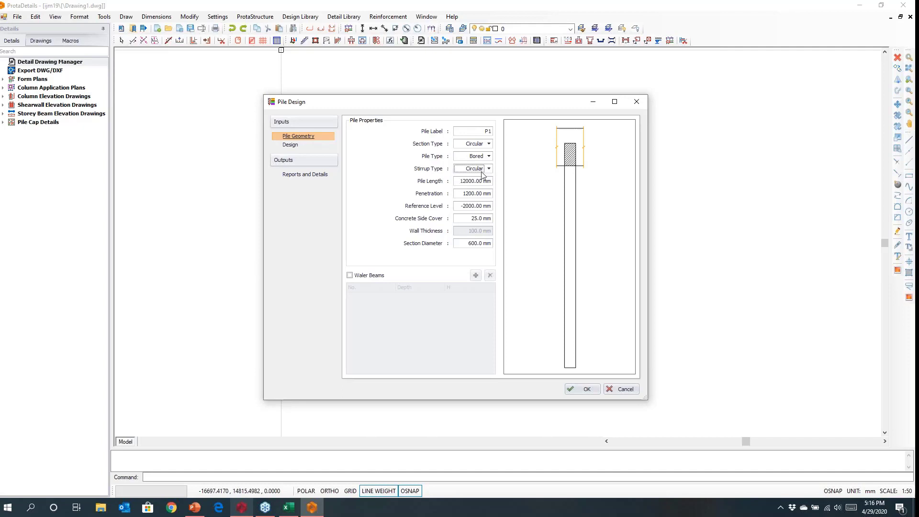
click(464, 243)
text(150)
Enable both the Working Load and Lateral Analysis design checks for the pile
click(290, 145)
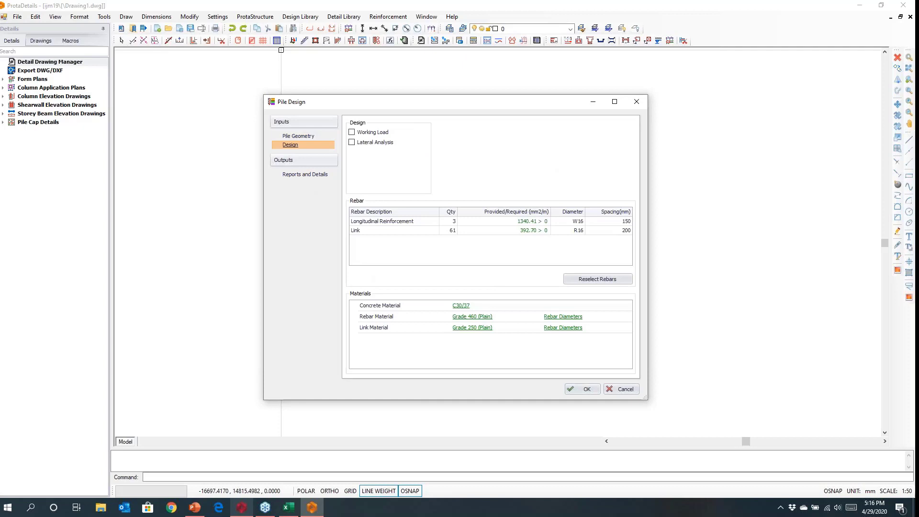
click(352, 132)
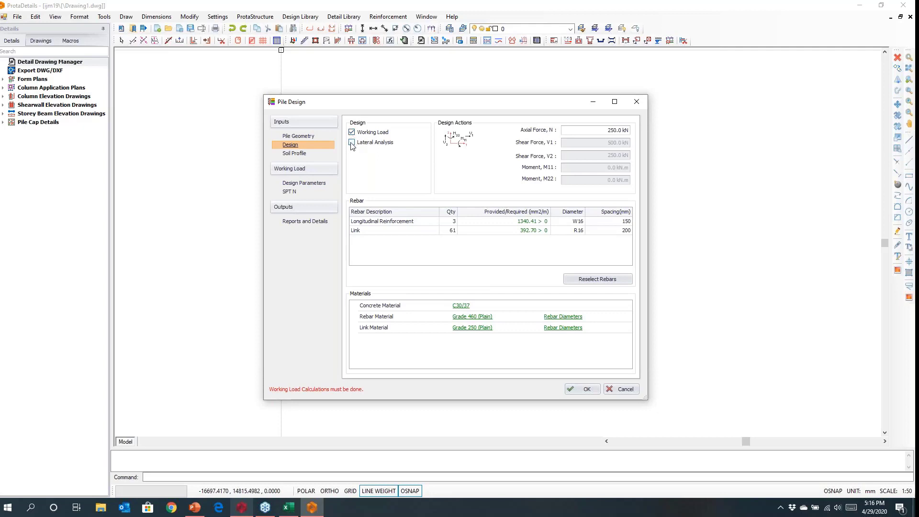
click(352, 142)
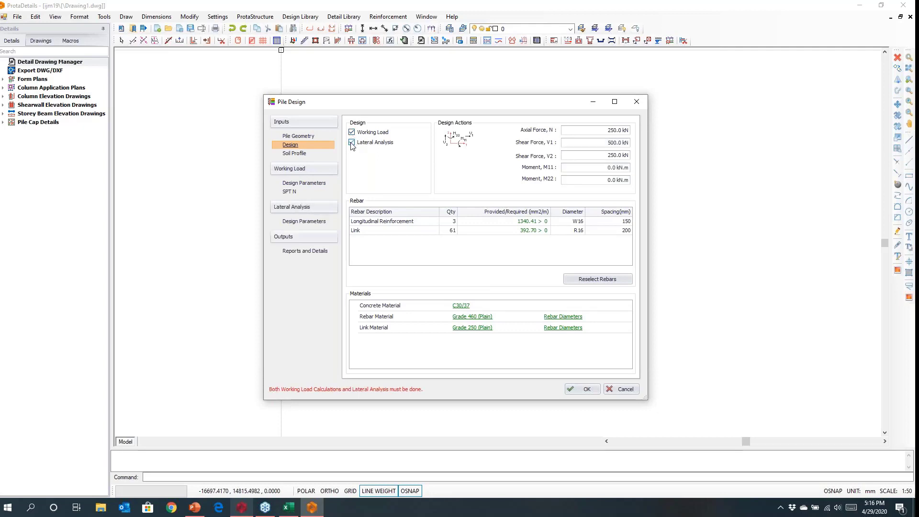
Set the pile's design actions to an axial force of 115 kN and shear forces V1 and V2 of 8 kN each
click(601, 129)
text(12)
drag(608, 131, 626, 135)
text(115)
click(605, 145)
text(8)
key(Tab)
text(8)
Examine the pile's soil profile layers and the sample import spreadsheet PileSoilProfileImportSample.xlsx in Excel, and close the spreadsheet
click(297, 155)
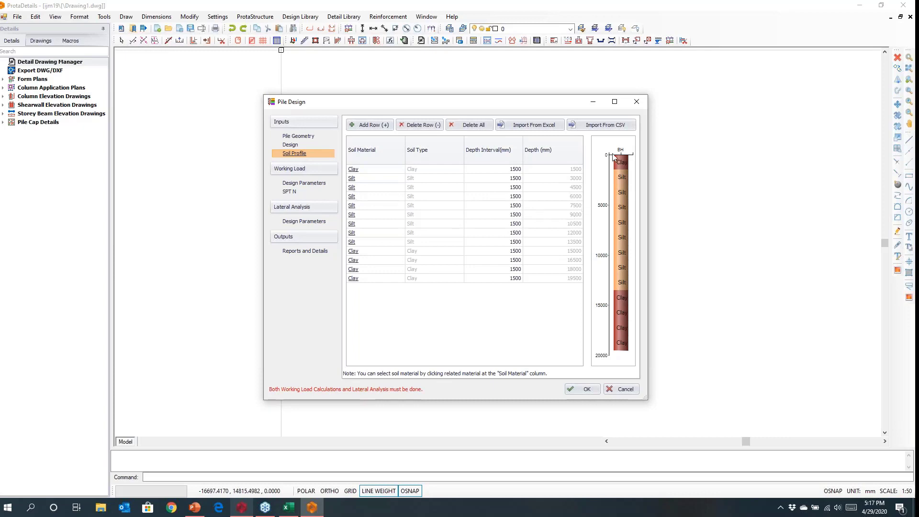
click(288, 509)
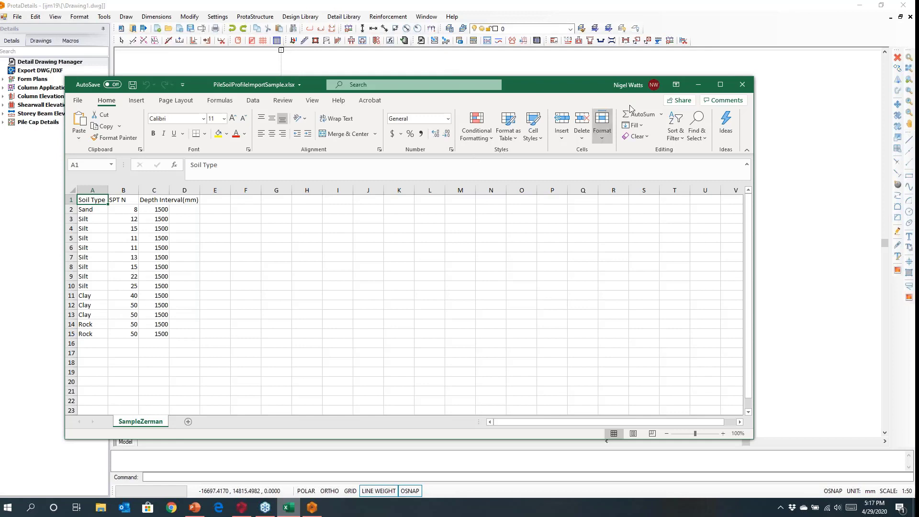
click(742, 84)
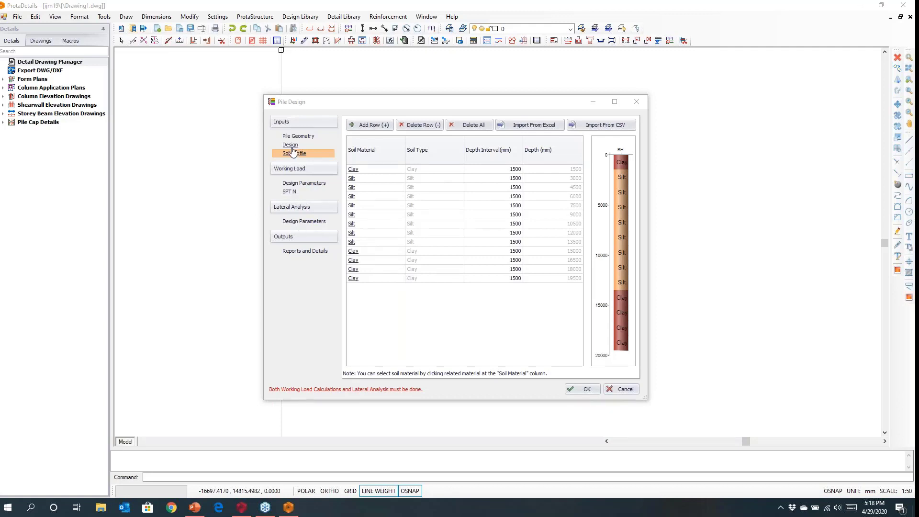
Set the working load group efficiency to 3 columns and 3 rows using the Los Angeles Group Action method
click(301, 184)
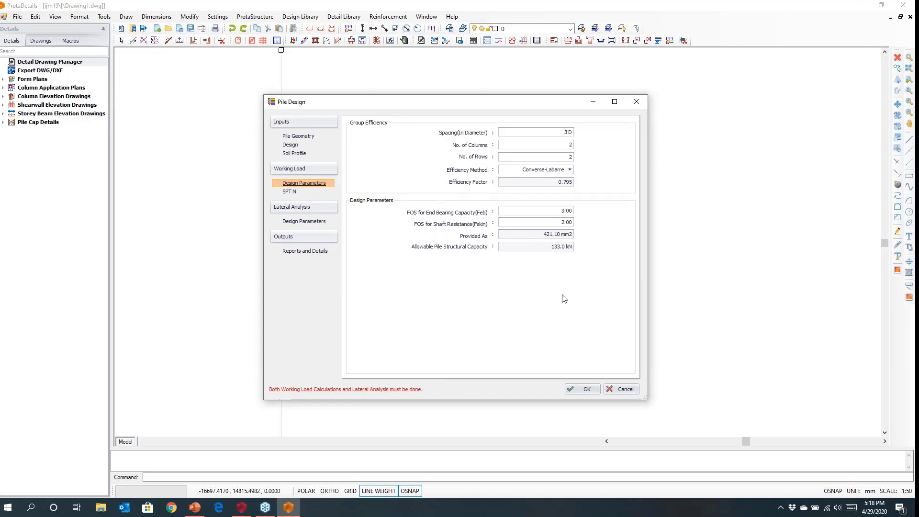
double_click(570, 145)
text(3)
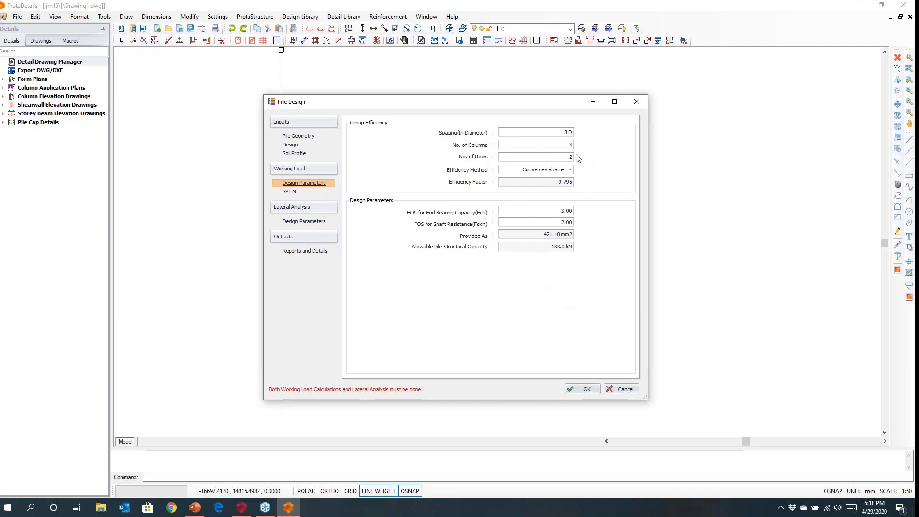
key(Tab)
text(3)
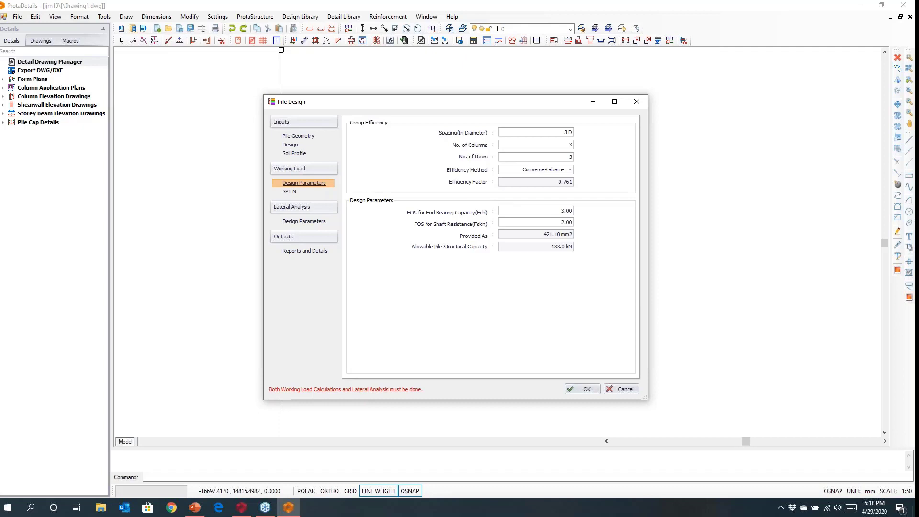
click(569, 169)
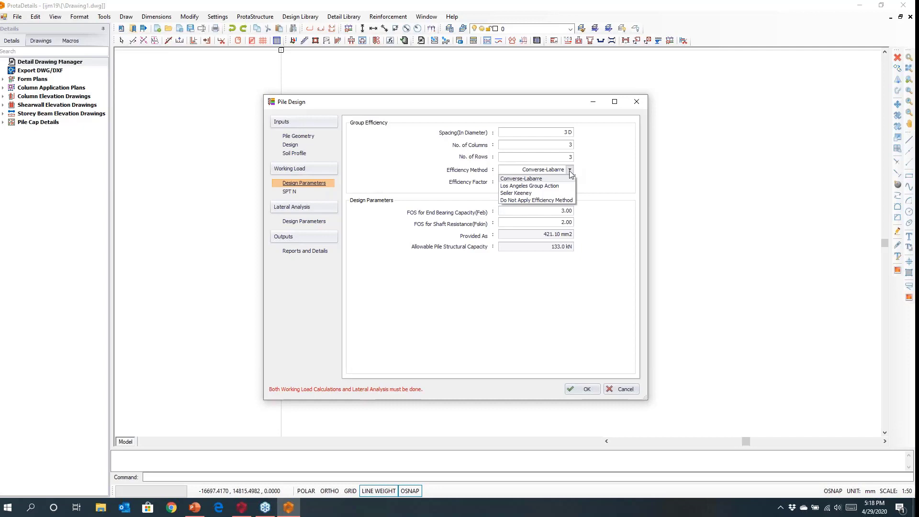
click(527, 186)
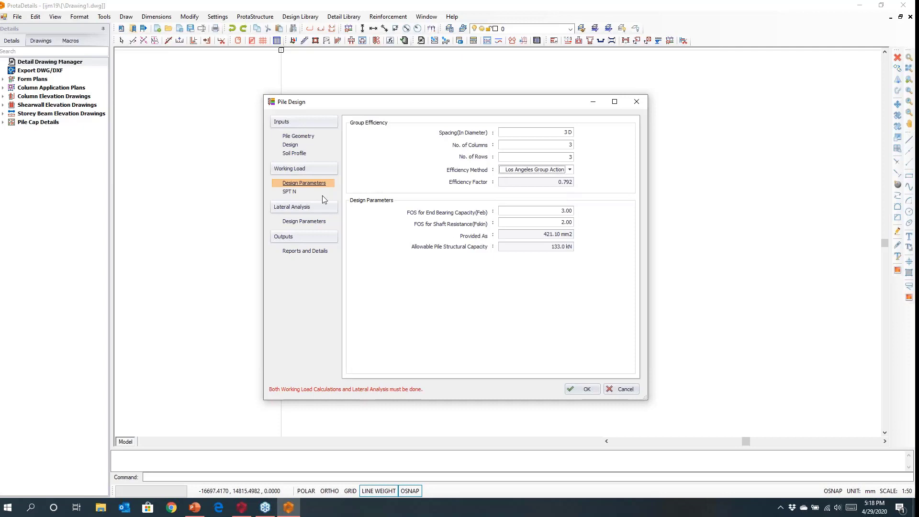
Inspect the Silt material's properties from the soil profile and leave them without saving changes
click(295, 154)
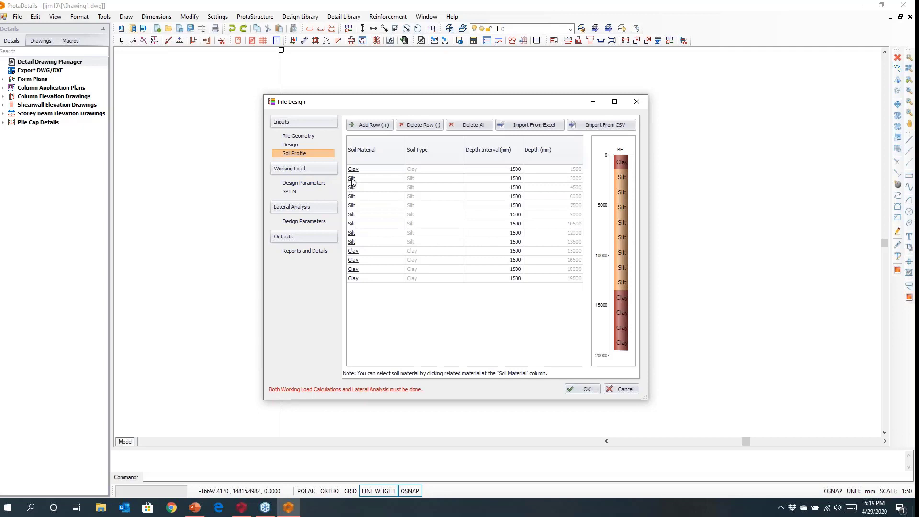
click(352, 180)
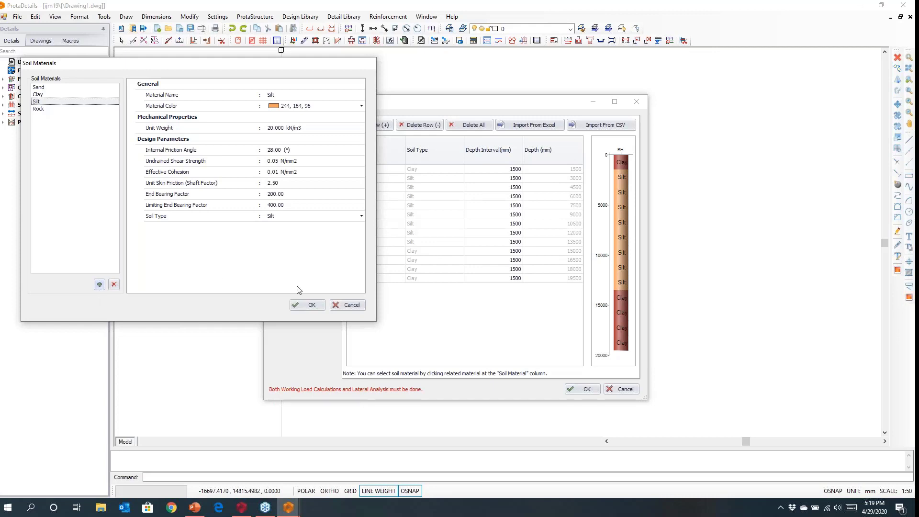
click(343, 305)
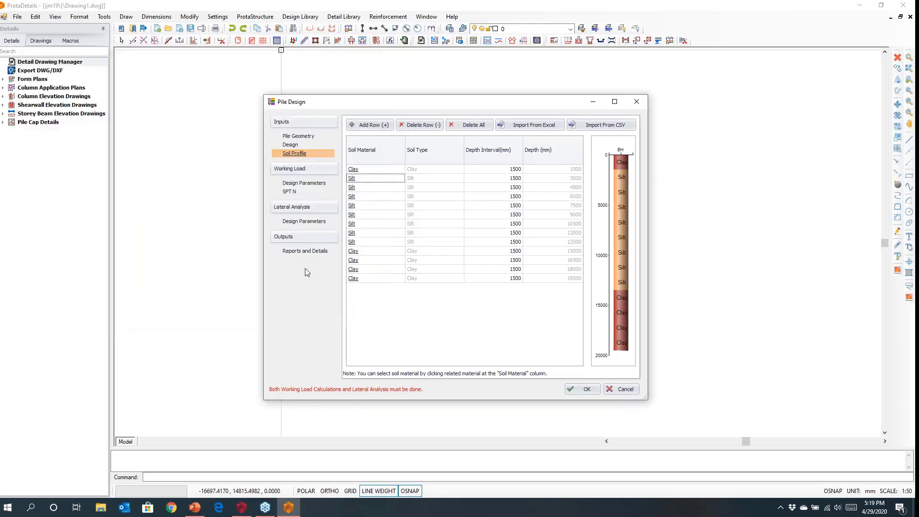
Calculate the pile's working load from the SPT N data and inspect its working load diagram
click(290, 192)
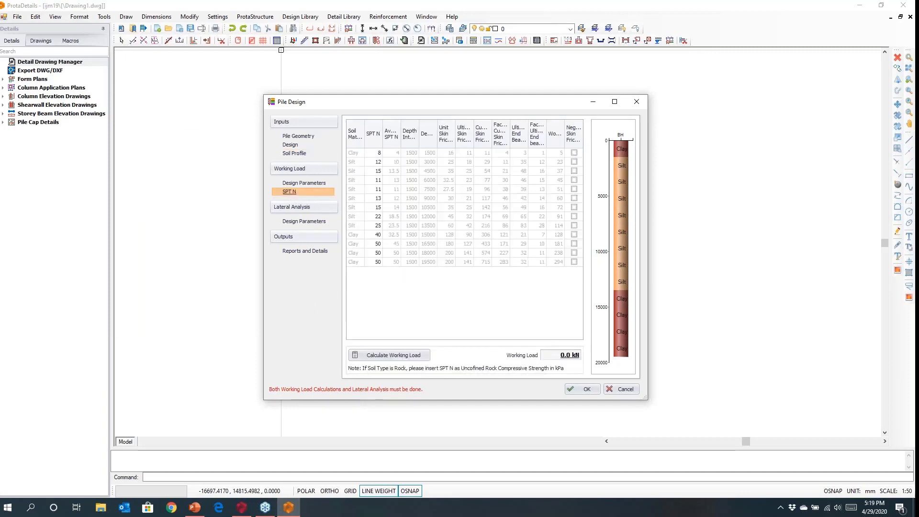
click(378, 355)
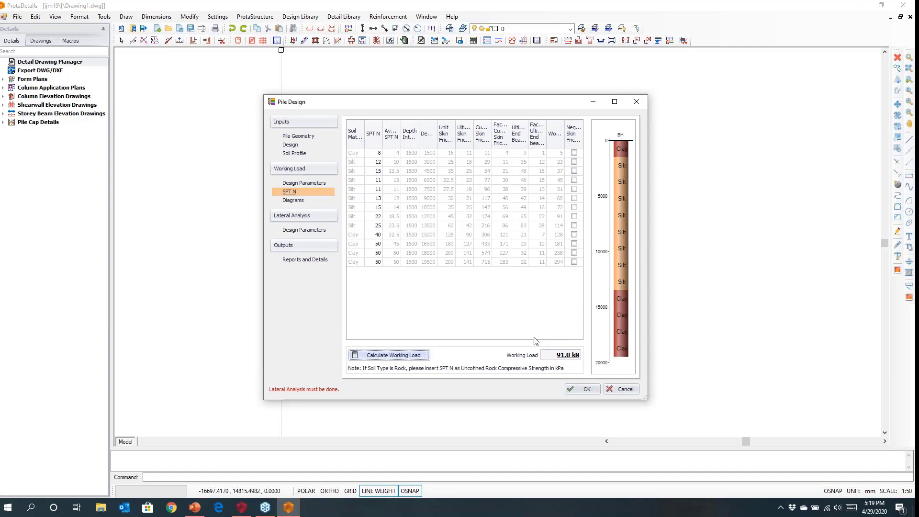
click(296, 203)
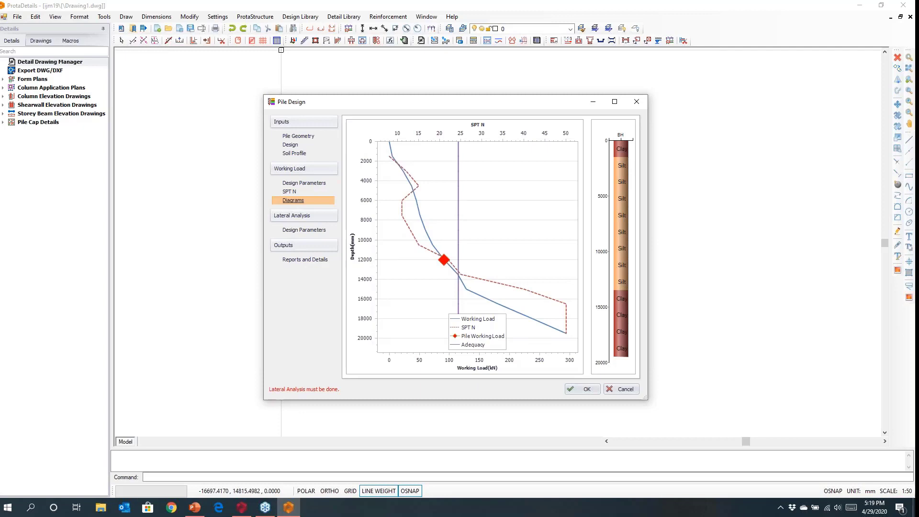
mouse_move(441, 261)
Set the pile's section diameter to 200 mm and recalculate the working load
click(291, 138)
drag(471, 243, 490, 243)
text(20)
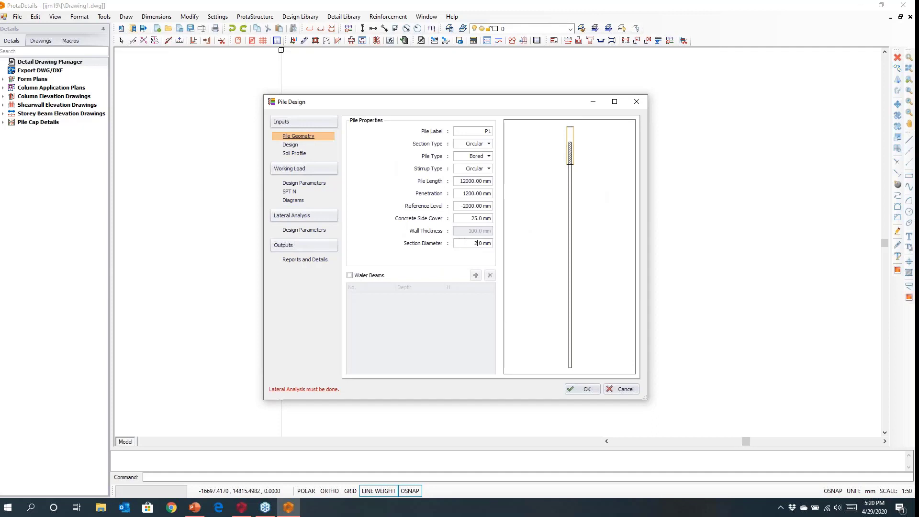
text(00)
click(290, 192)
click(383, 355)
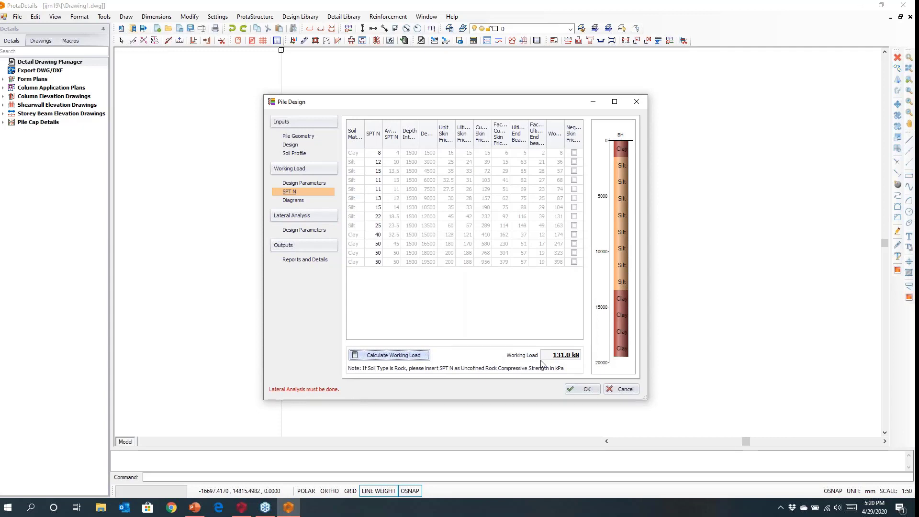
Review the design actions, pile geometry and working load diagram, and open the lateral analysis design parameters
click(293, 145)
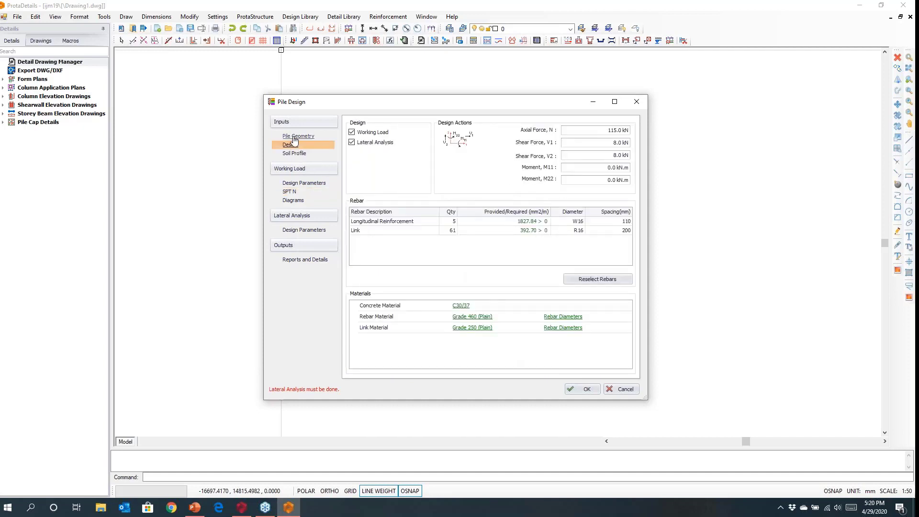
click(297, 137)
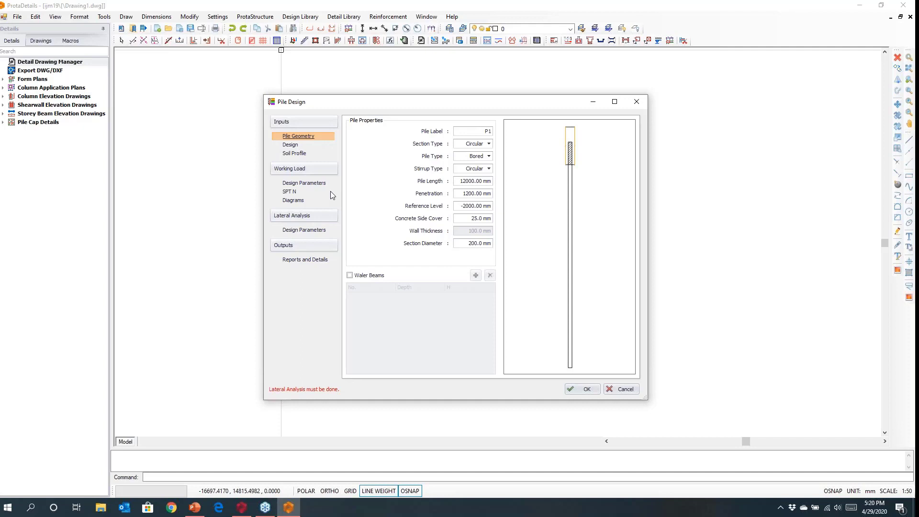
click(294, 202)
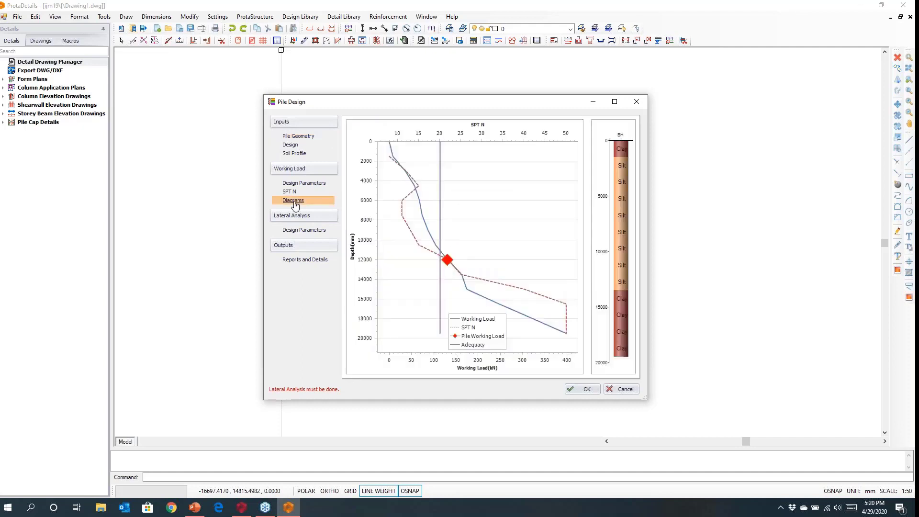
click(294, 232)
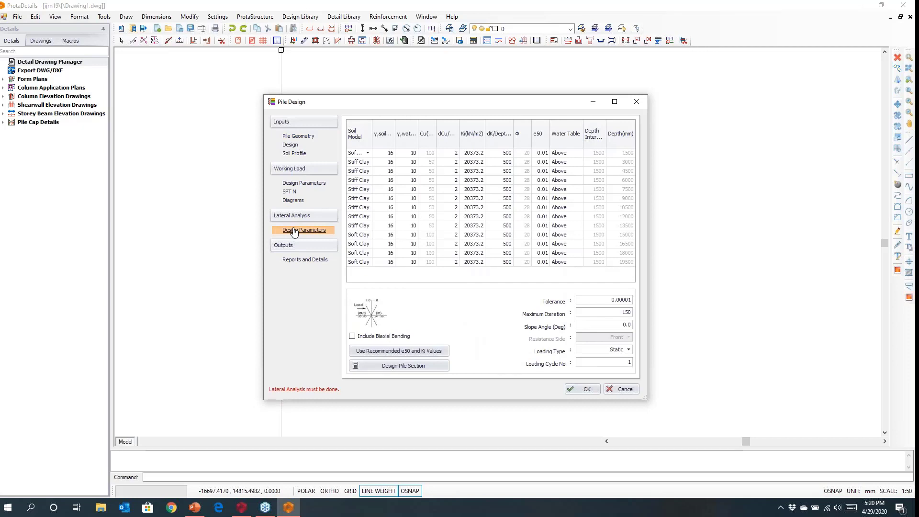
Apply the recommended e50 and Ki values, set the loading type to Cyclic and design the pile section
click(407, 354)
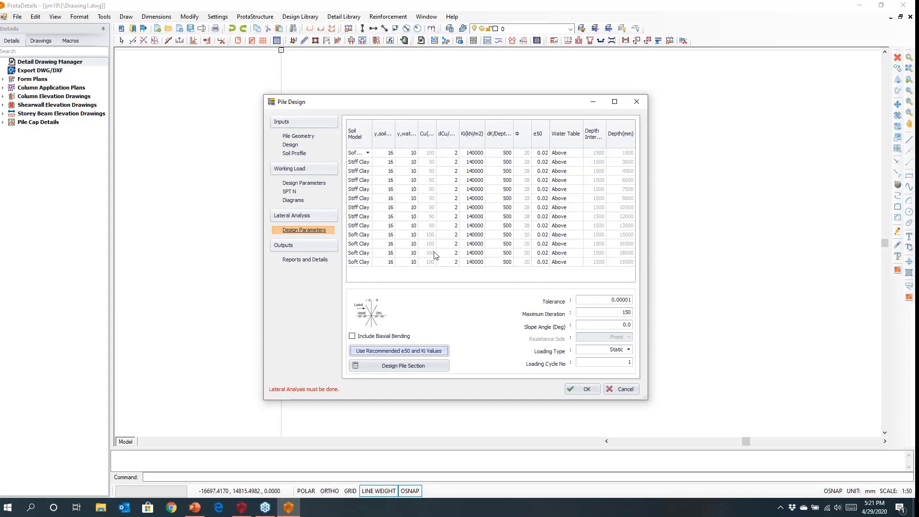
click(615, 351)
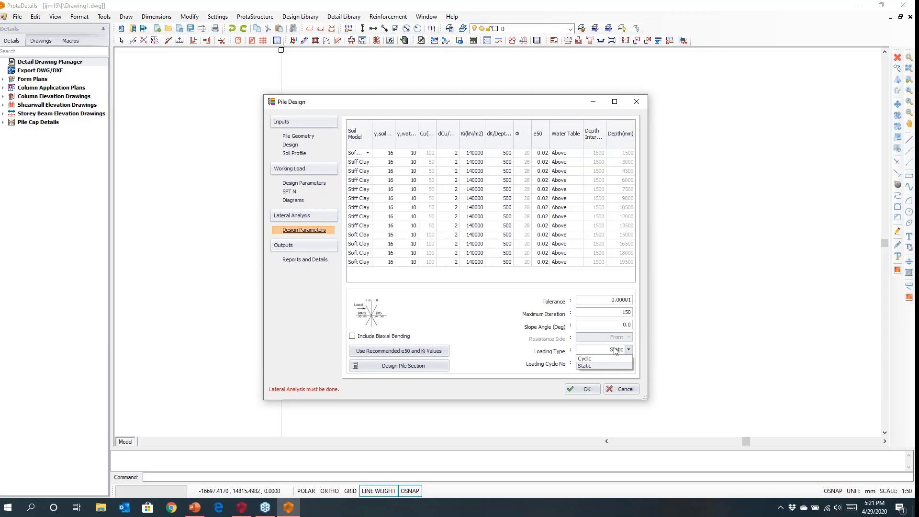
click(612, 359)
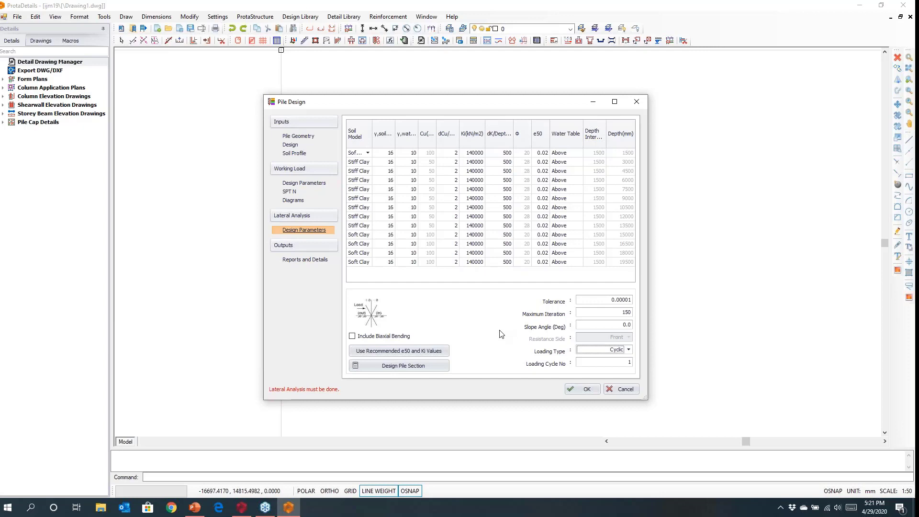
click(417, 368)
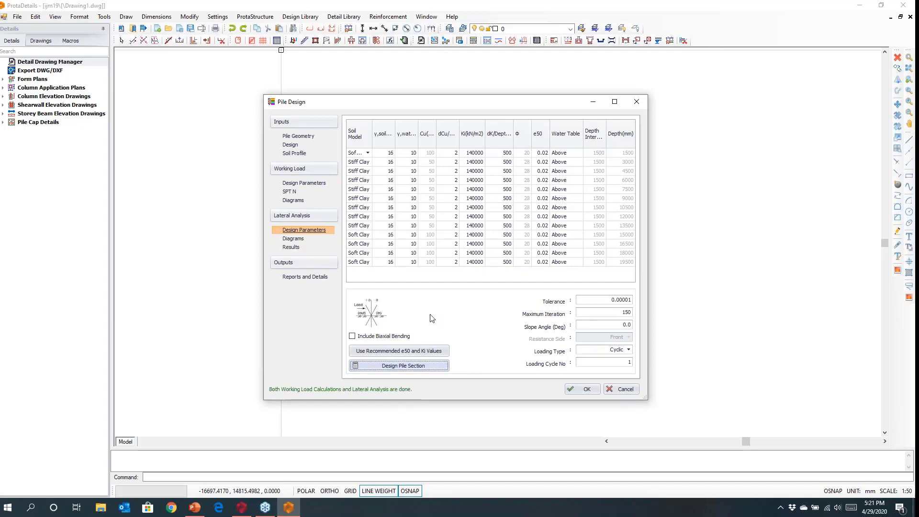
Review the lateral analysis diagrams for moment, shear, deflection, soil pressure, interaction and pile section
click(291, 240)
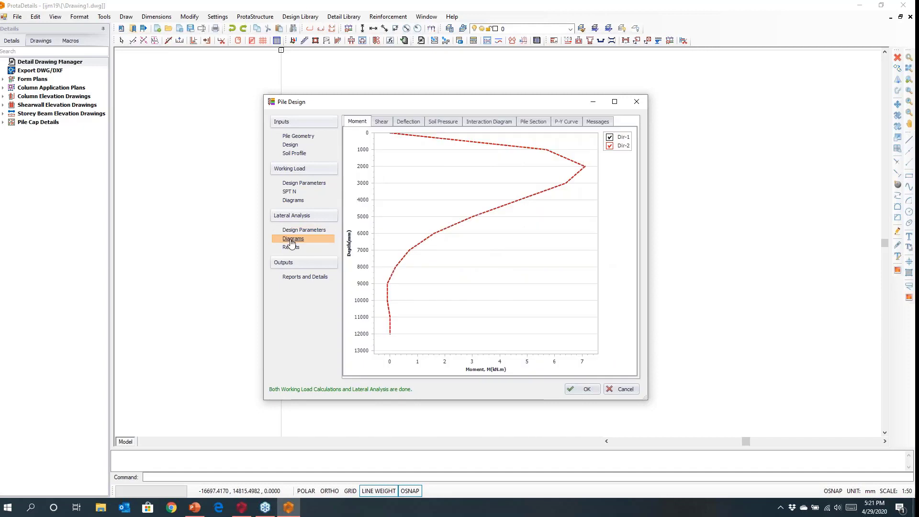
click(383, 123)
click(407, 123)
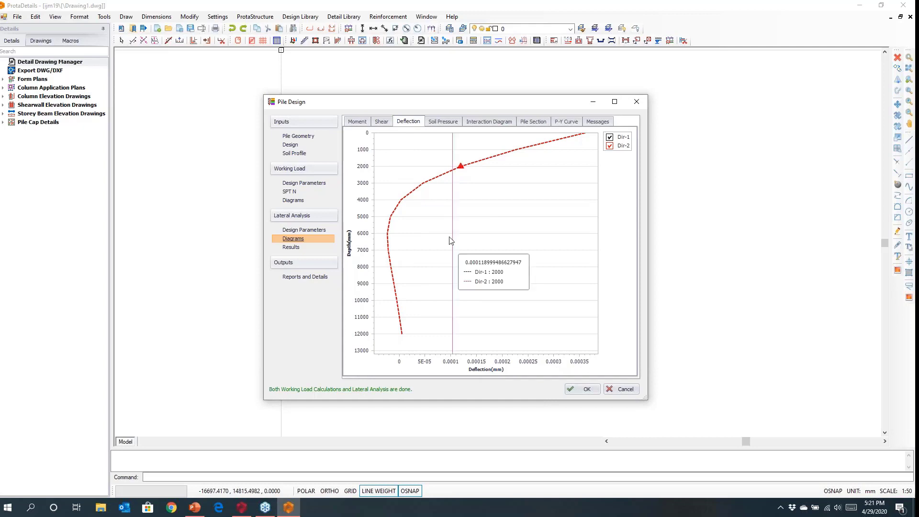
click(445, 120)
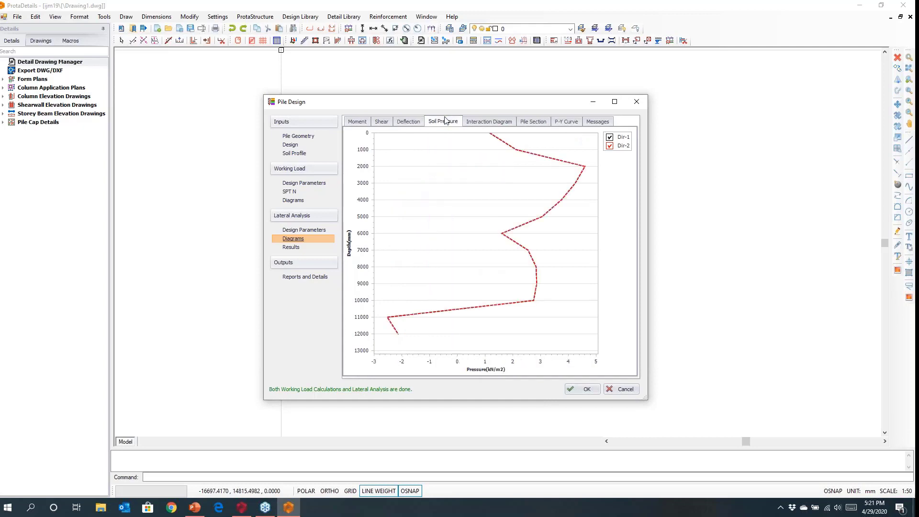
click(476, 123)
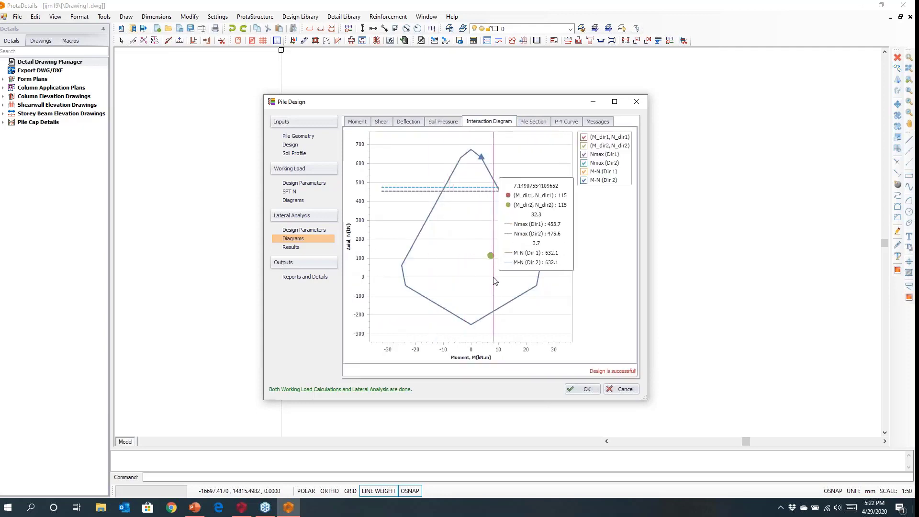
click(533, 121)
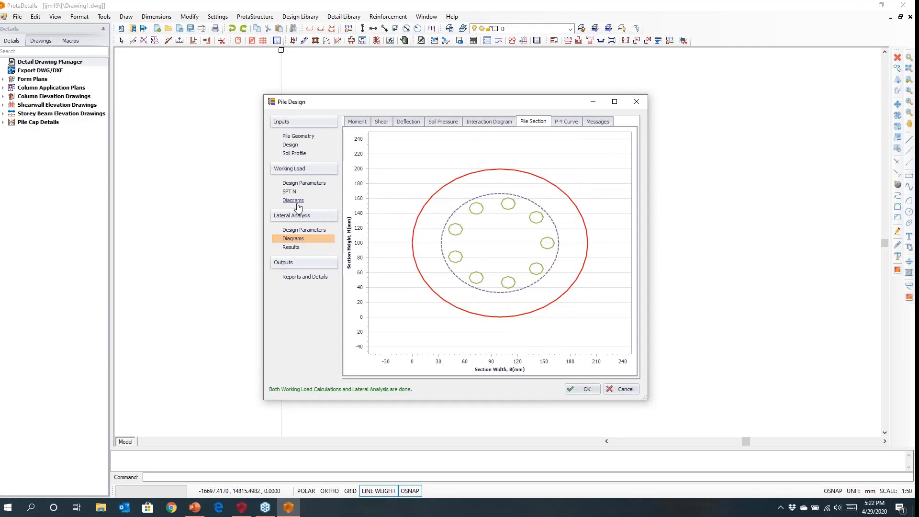
Try 8 longitudinal bars with the W13 diameter in the pile's rebar design, and return the diameter to W16
click(288, 145)
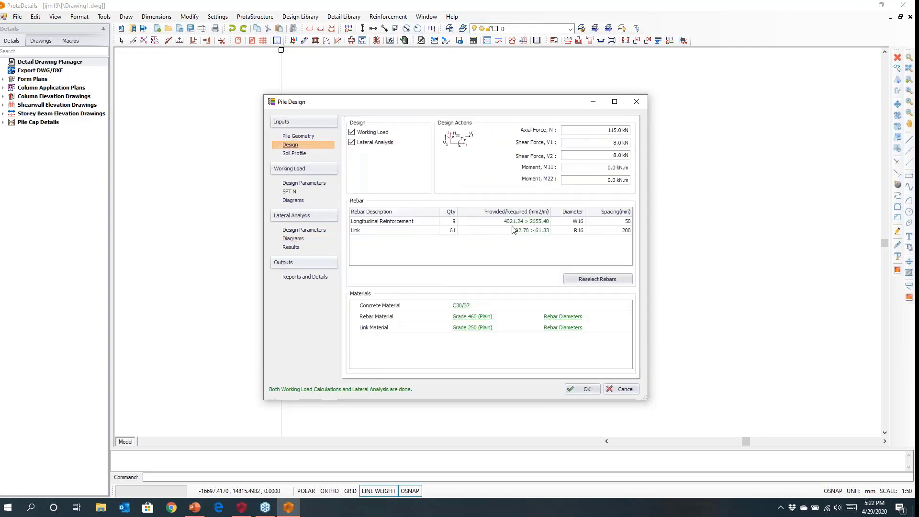
double_click(451, 222)
text(8)
click(483, 221)
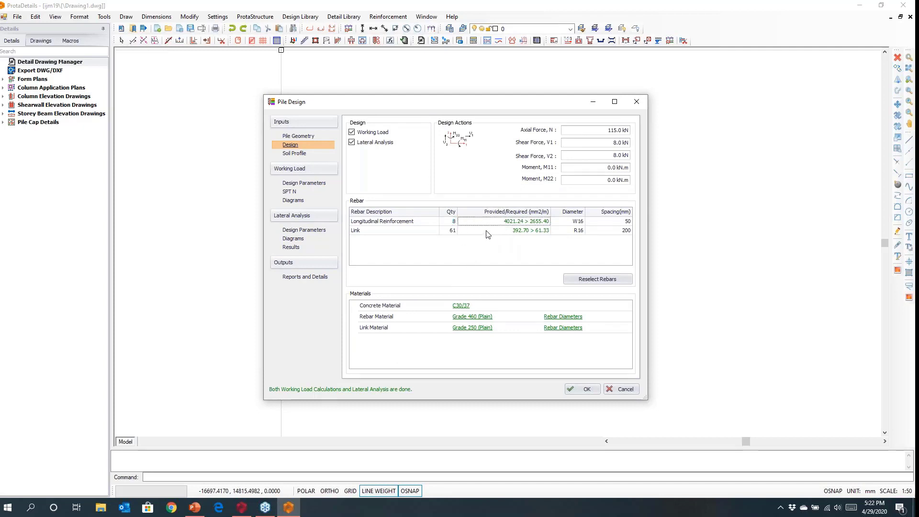
click(563, 222)
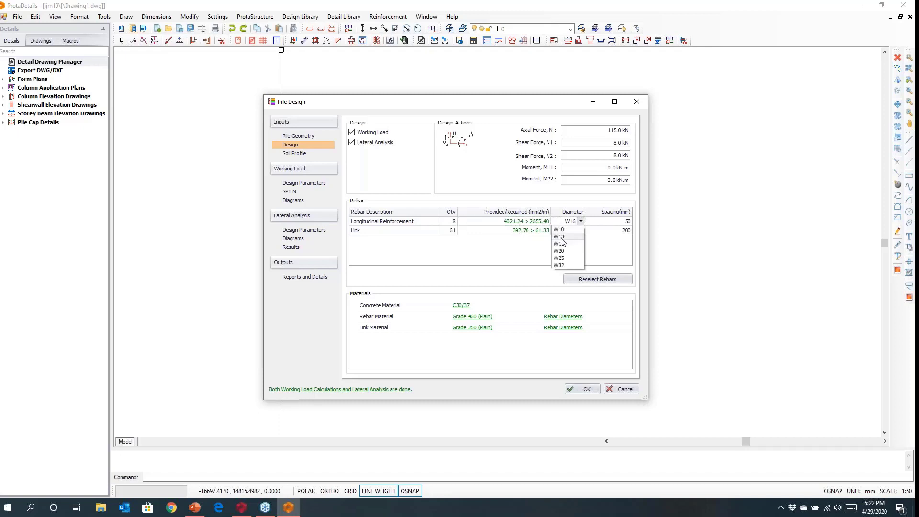
click(556, 242)
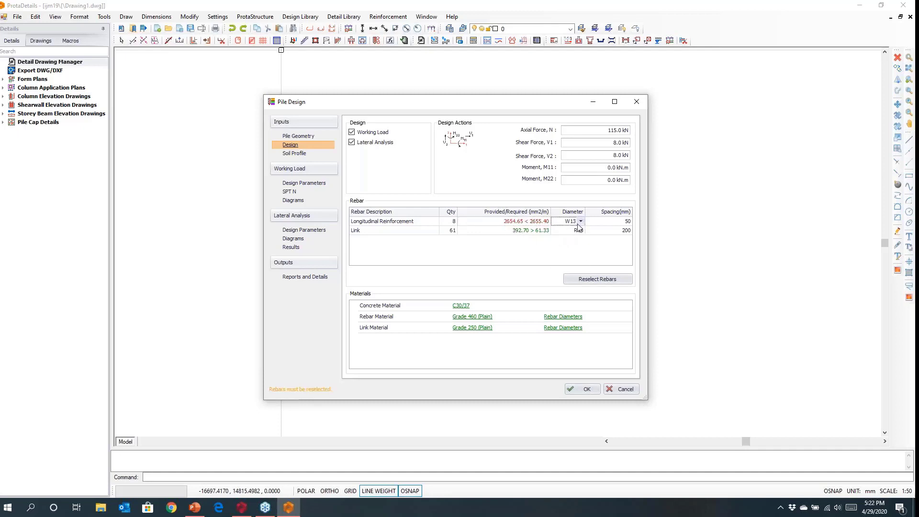
click(582, 222)
click(560, 244)
Set the pile's longitudinal reinforcement quantity to 6 bars, trying 7 first
click(454, 225)
click(454, 223)
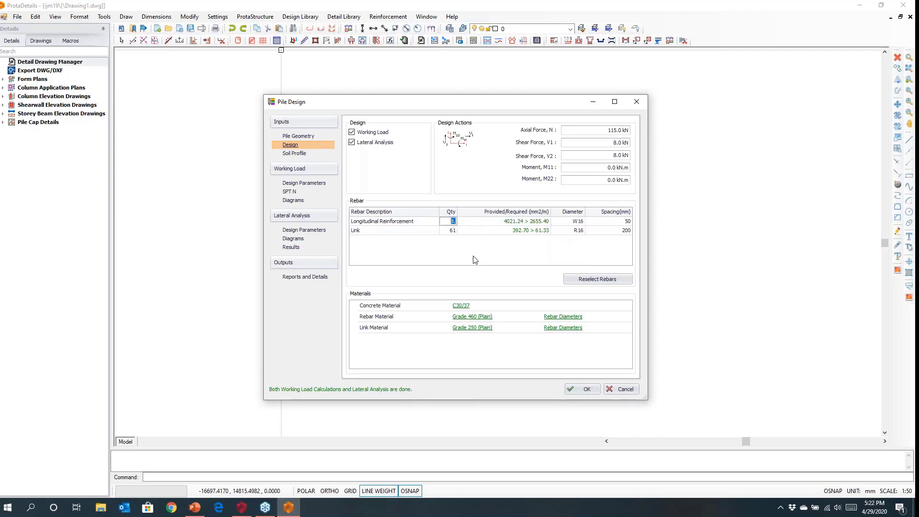
text(7)
click(454, 222)
text(6)
Enable the R10 and R13 bar sizes for the Grade 250 (Plain) link material and set the link diameter to R10
click(563, 327)
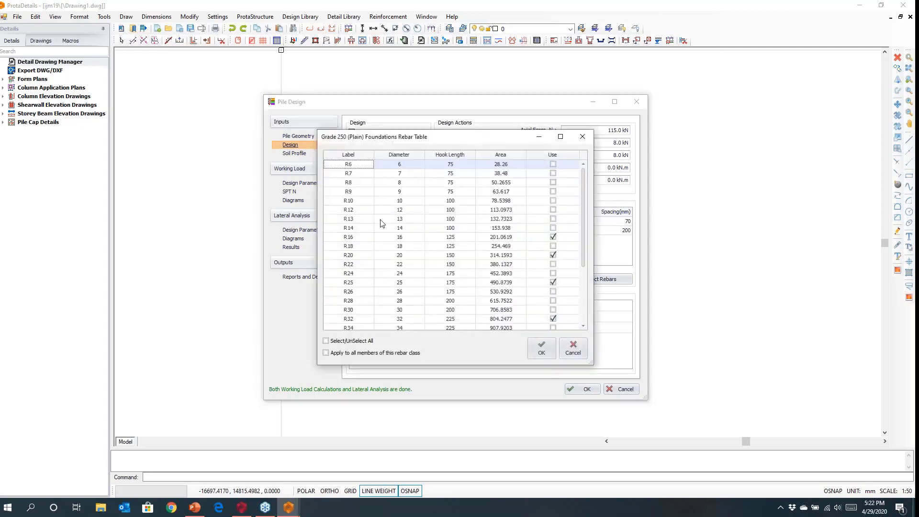
click(553, 201)
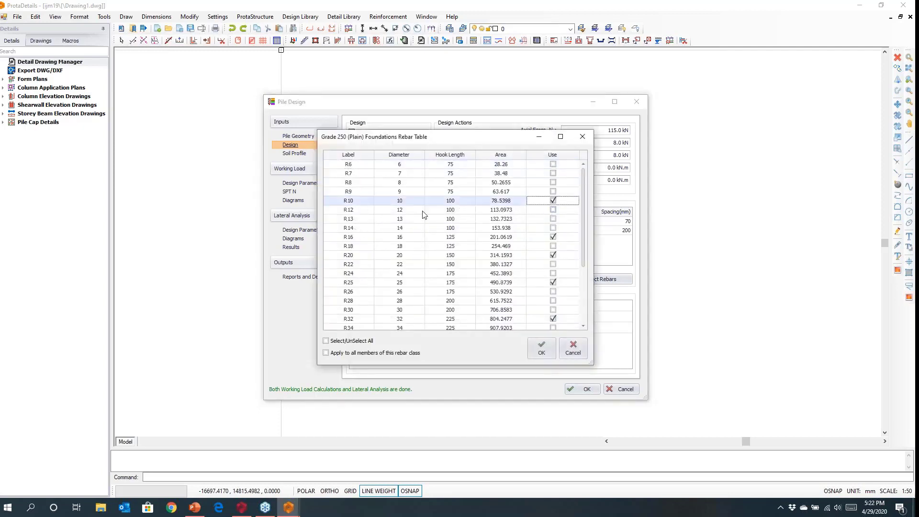
click(553, 219)
click(541, 348)
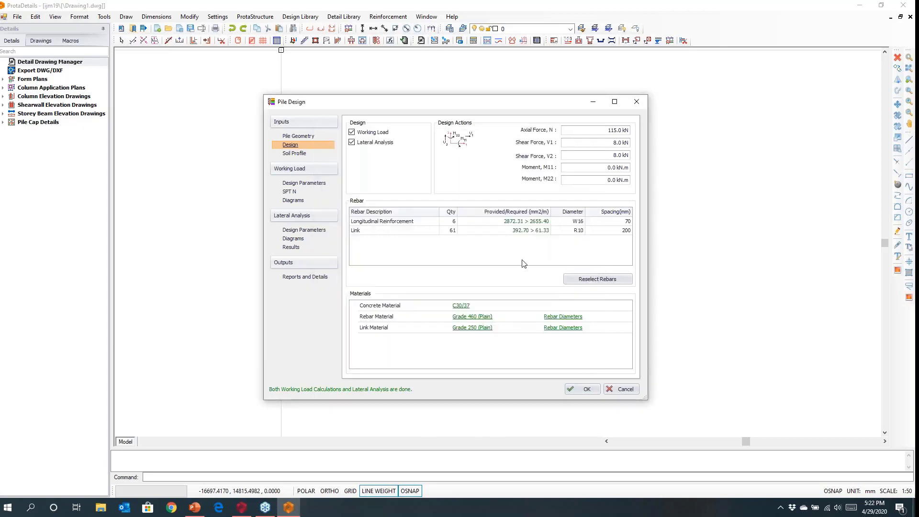
click(575, 232)
click(564, 247)
click(576, 232)
click(557, 240)
Check the updated pile section diagram and the lateral analysis results table for Direction 1
click(291, 240)
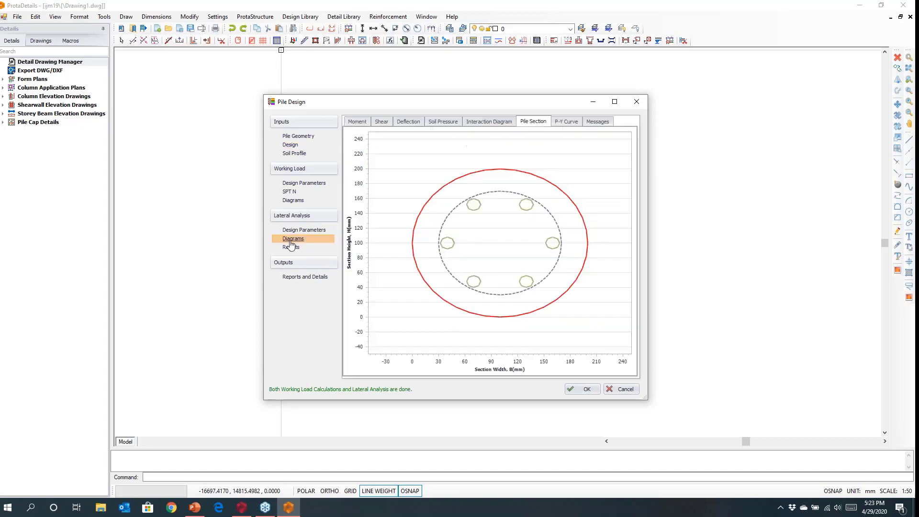
click(290, 246)
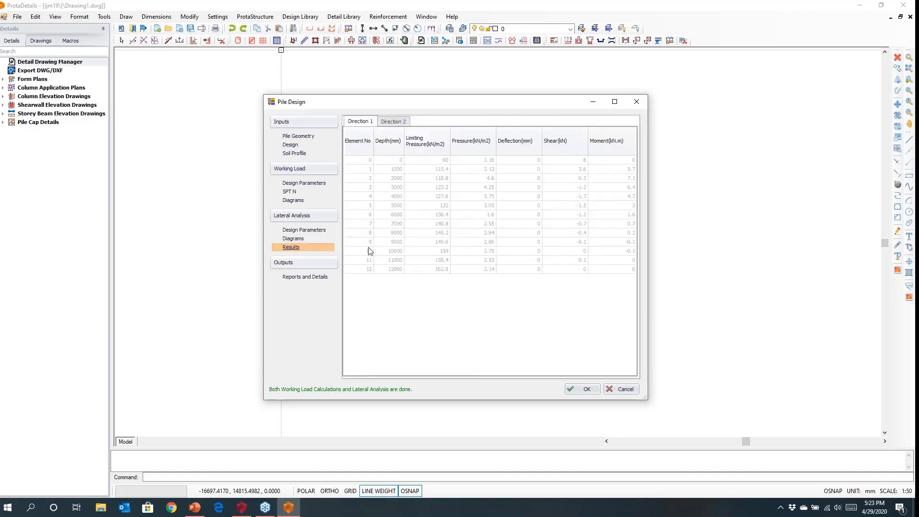
click(293, 239)
Generate the Pile Reinforcement Design report, look through its first page and close it
click(292, 279)
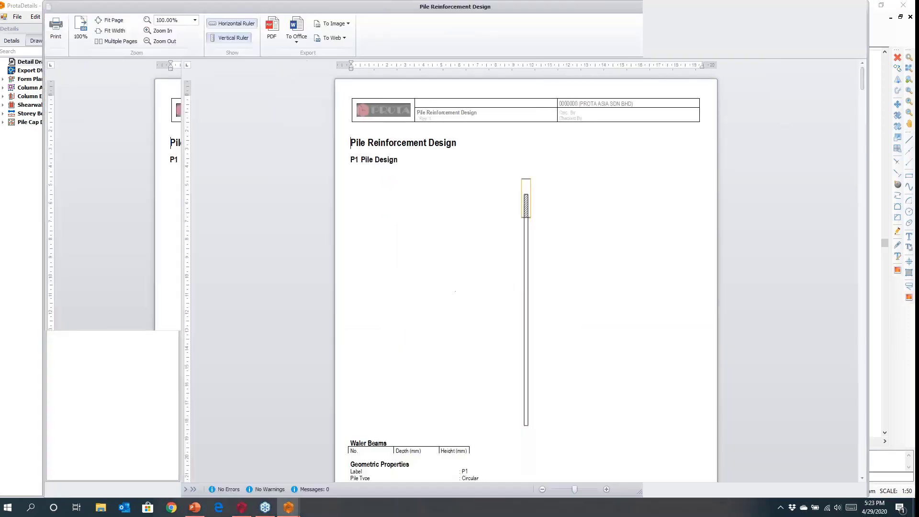
scroll(472, 281, down, 2)
scroll(472, 281, down, 3)
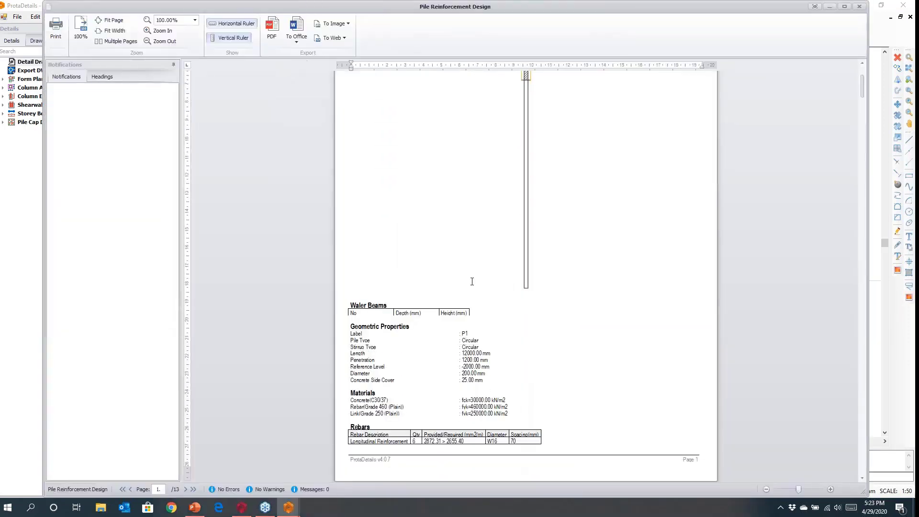
scroll(472, 281, up, 5)
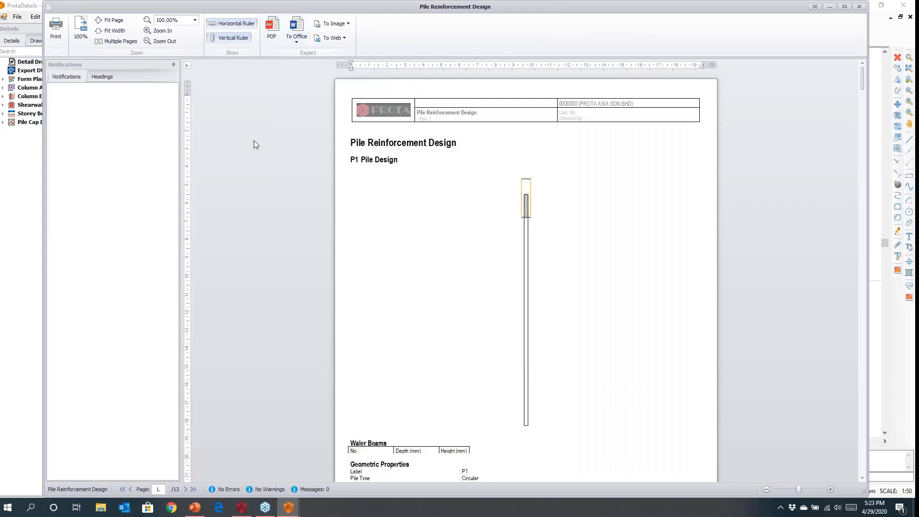
click(859, 8)
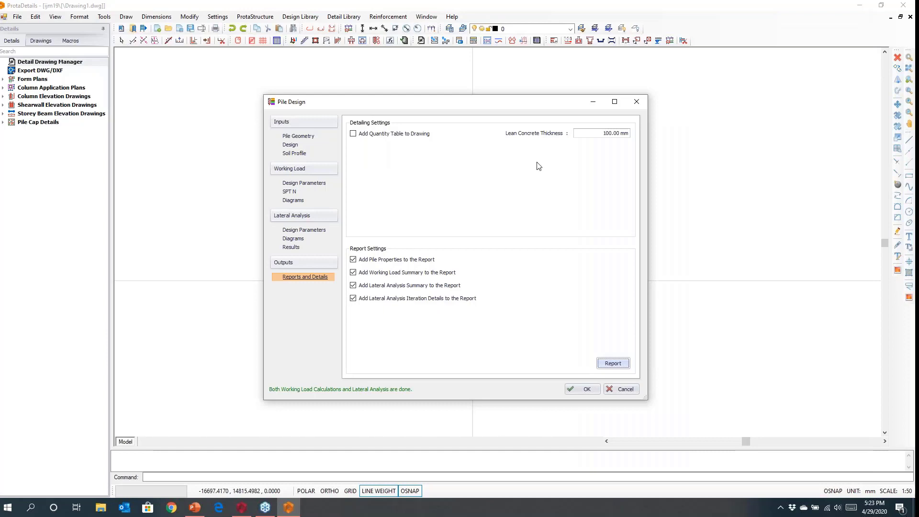
Accept the pile design and insert the P1 pile detail with its quantity table into the drawing
click(583, 389)
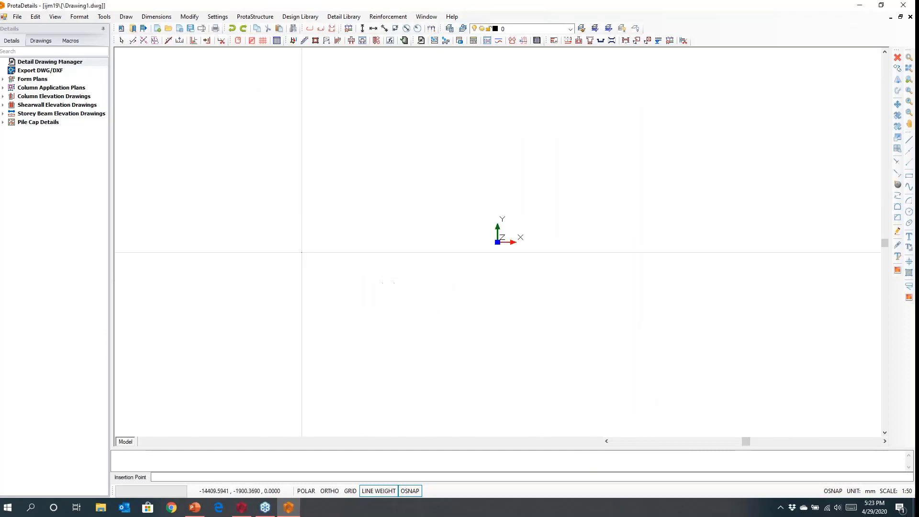
click(245, 148)
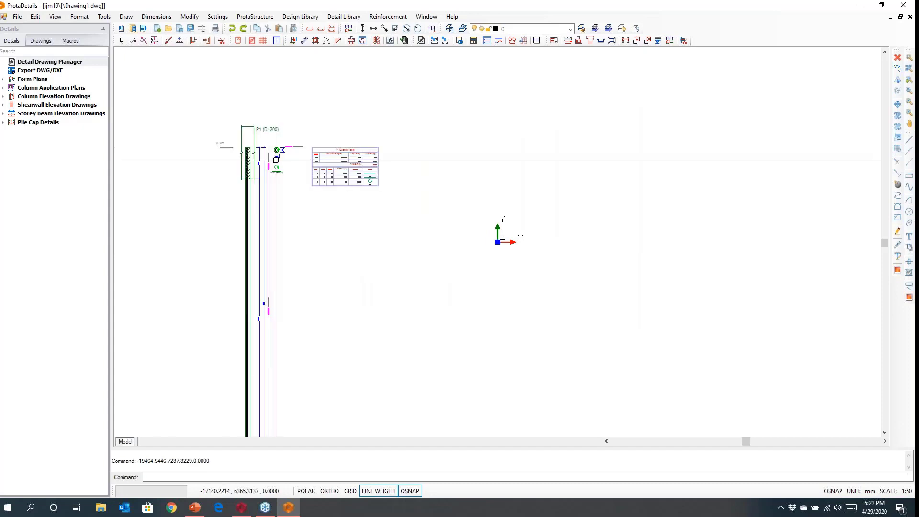
Examine the P1 pile detail, including its elevation, cross-section, bar labels and quantity table
scroll(280, 175, up, 5)
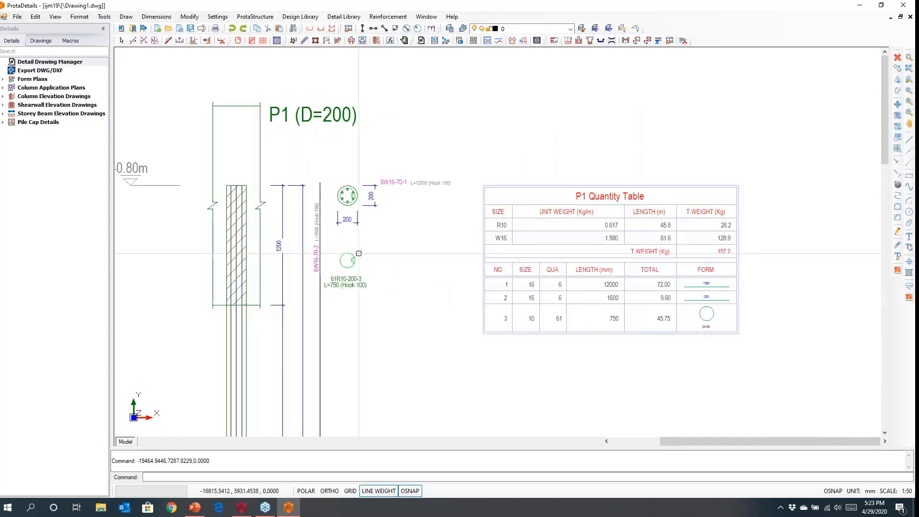
scroll(357, 254, up, 2)
scroll(355, 253, down, 3)
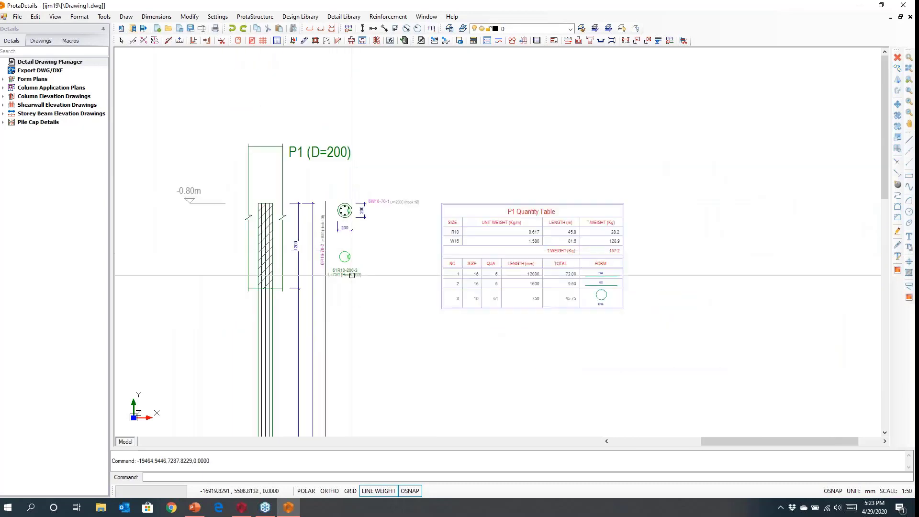
scroll(521, 286, down, 2)
scroll(521, 287, up, 2)
scroll(521, 287, up, 4)
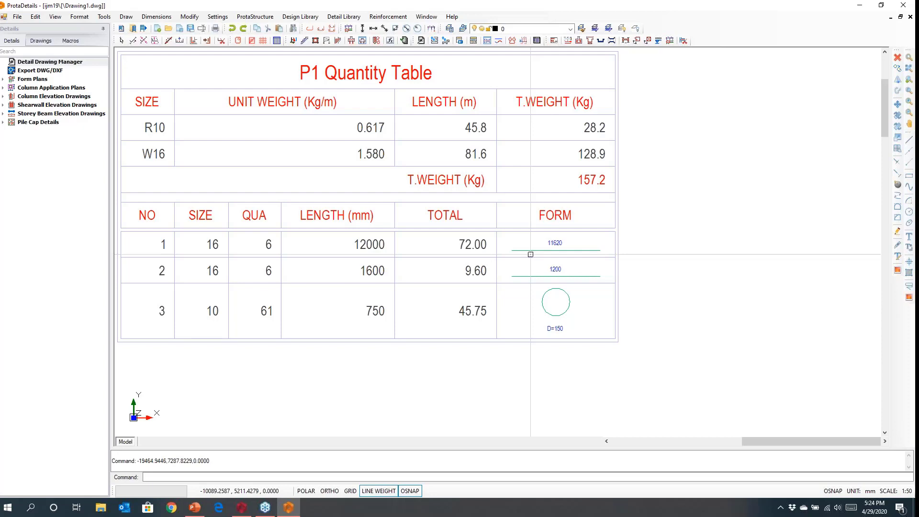
scroll(531, 254, down, 5)
mouse_move(516, 287)
middle_down()
mouse_move(423, 200)
mouse_move(408, 211)
middle_up()
scroll(404, 201, down, 2)
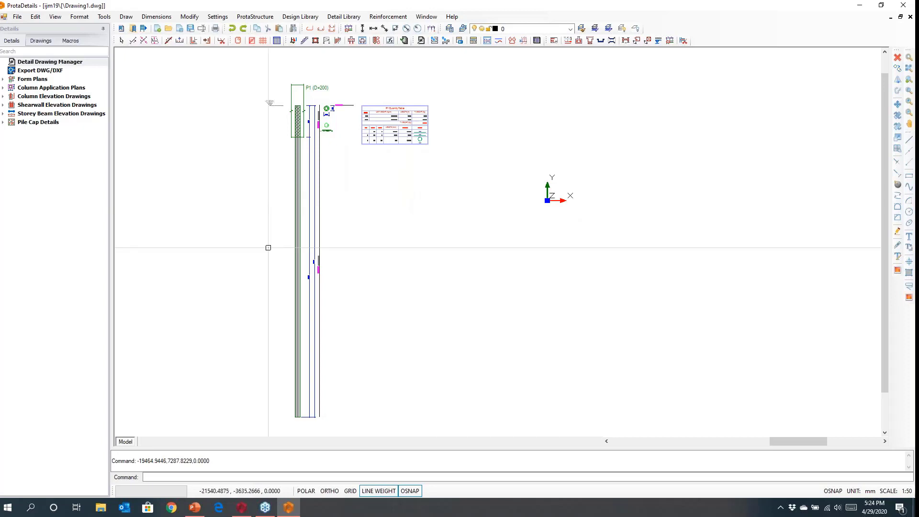
Save the changes to Drawing1.dwg while closing ProtaDetails and switch to the FoundationsGlobal project in ProtaStructure
click(242, 508)
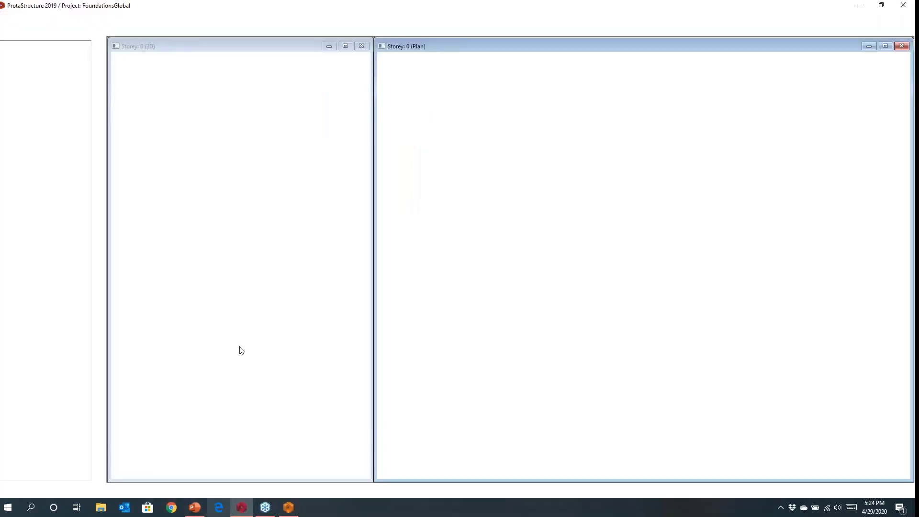
click(284, 509)
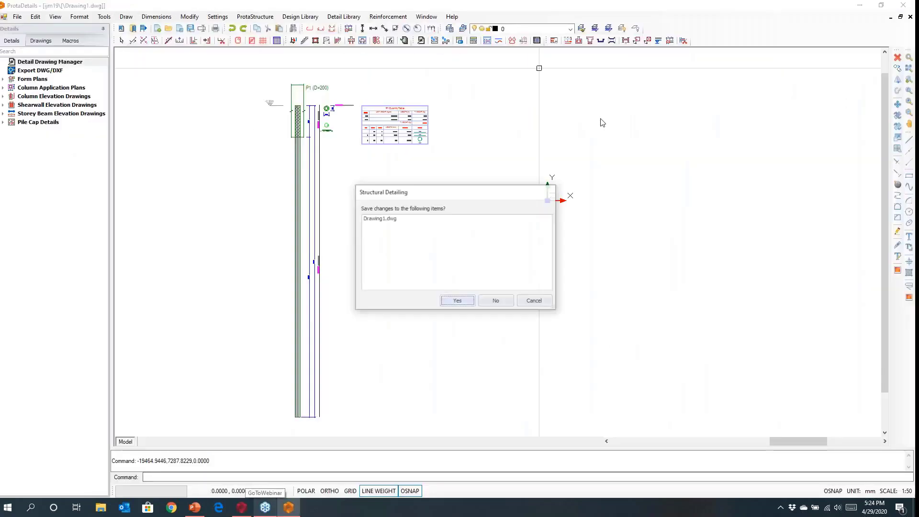
click(458, 300)
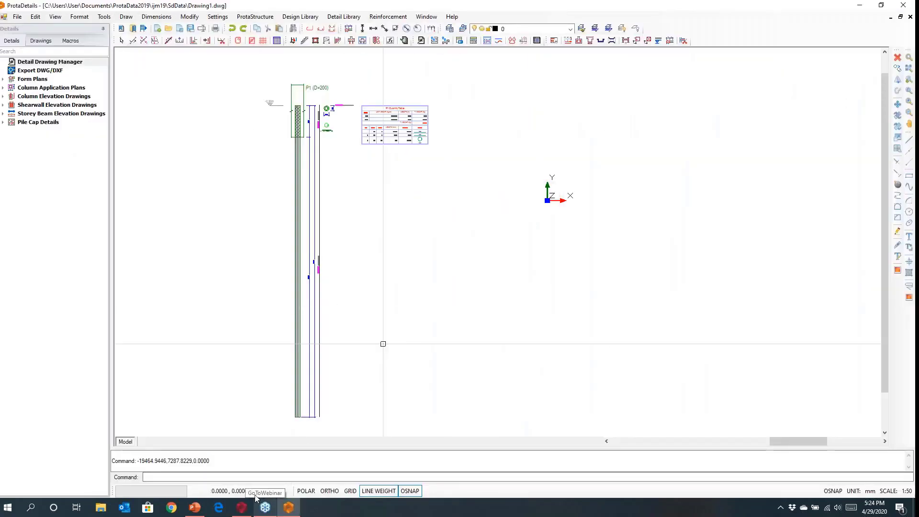
click(241, 508)
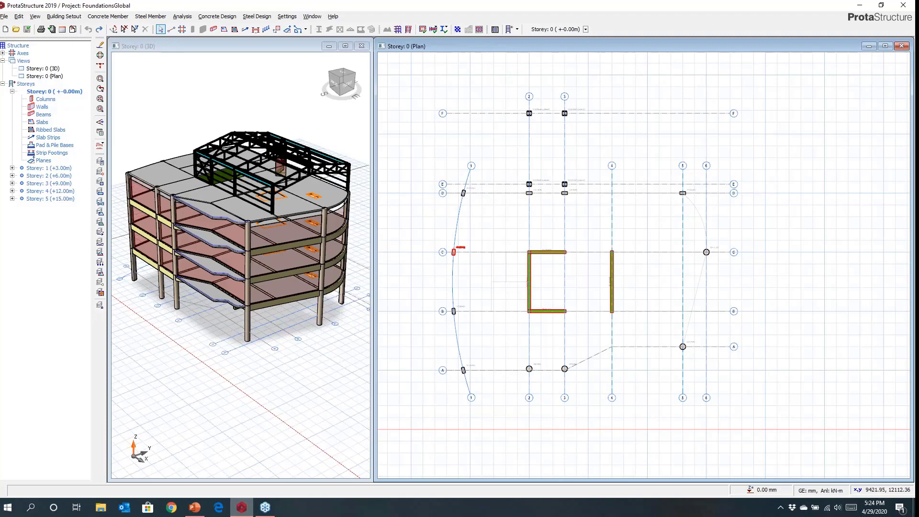
Insert pile caps under the eight Storey 0 columns along curved axis 1, the axis A line and at 6/C
drag(424, 163, 498, 382)
drag(493, 326, 706, 401)
drag(683, 232, 734, 280)
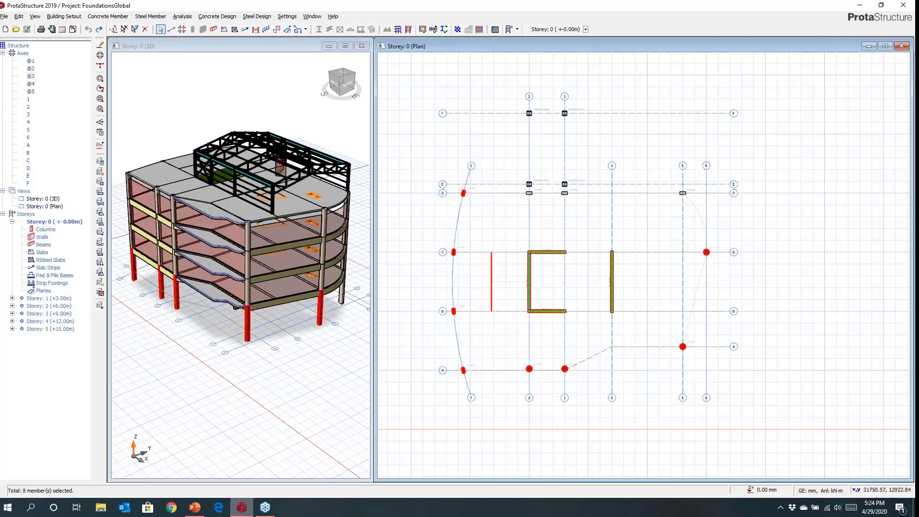
right_click(488, 232)
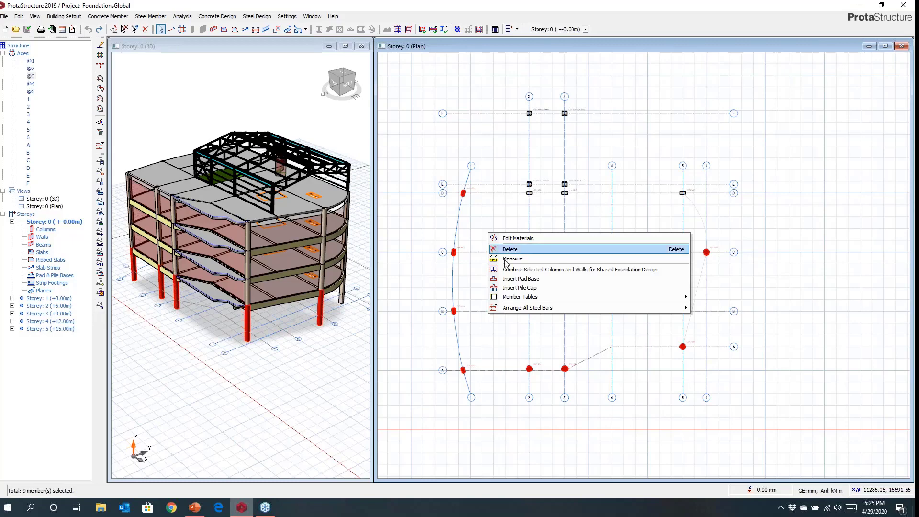
click(515, 287)
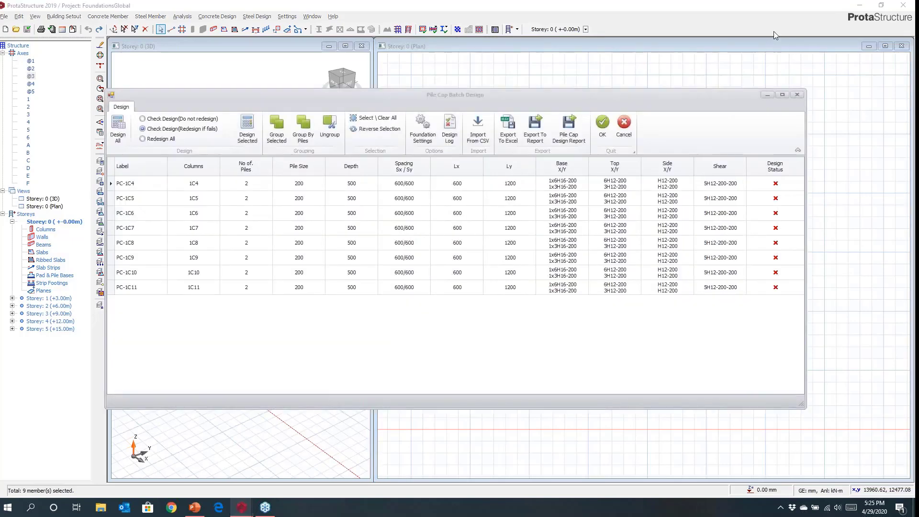
Review the general and pile cap foundation settings, batch-design all the pile caps and accept them into the model
drag(419, 97, 445, 59)
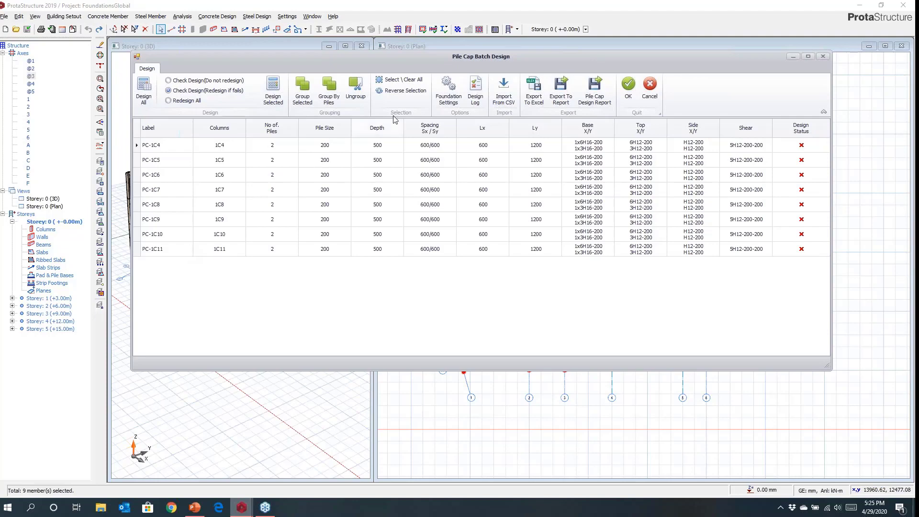
click(438, 90)
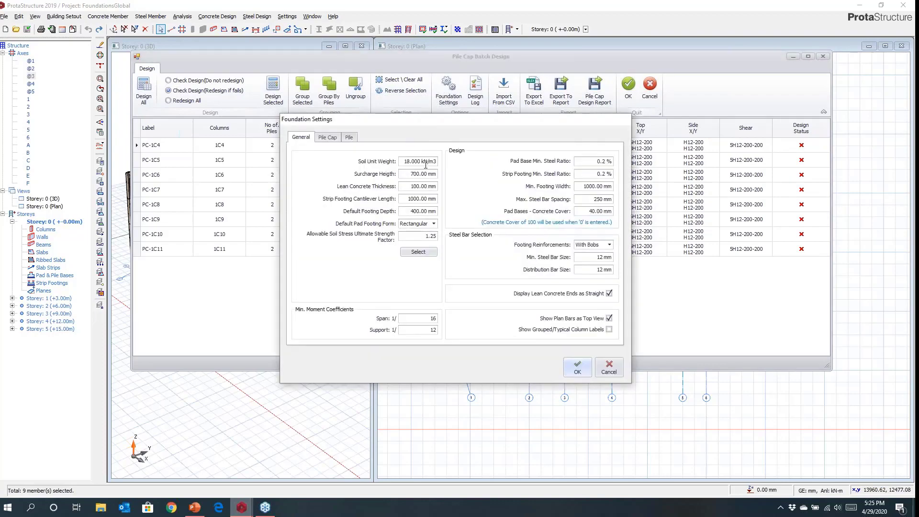
click(325, 139)
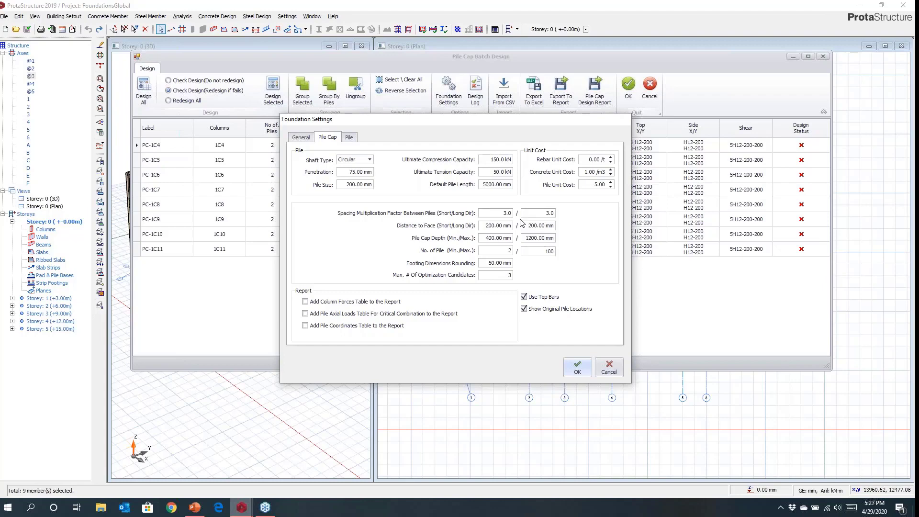
click(576, 367)
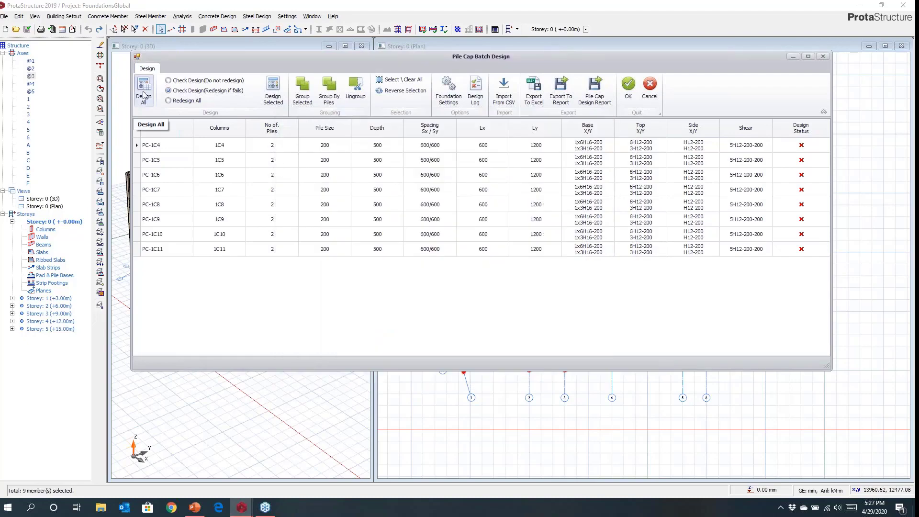
click(144, 94)
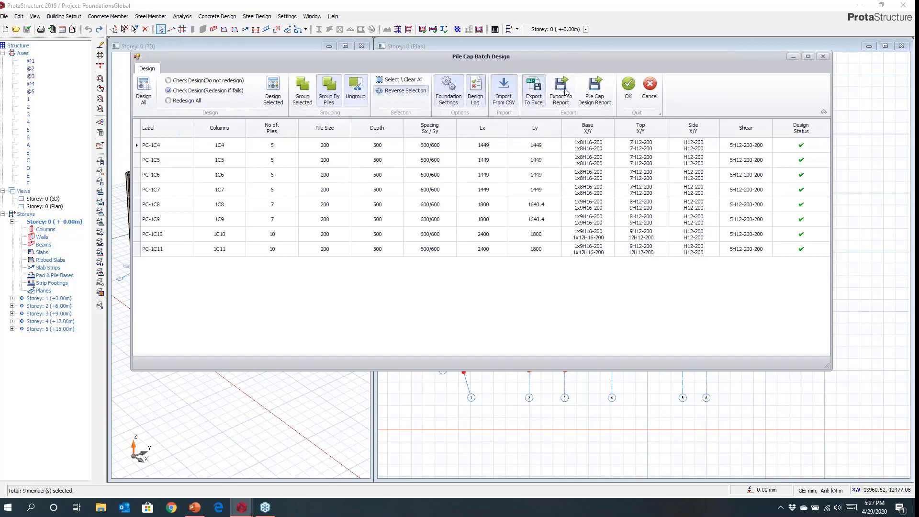
click(629, 86)
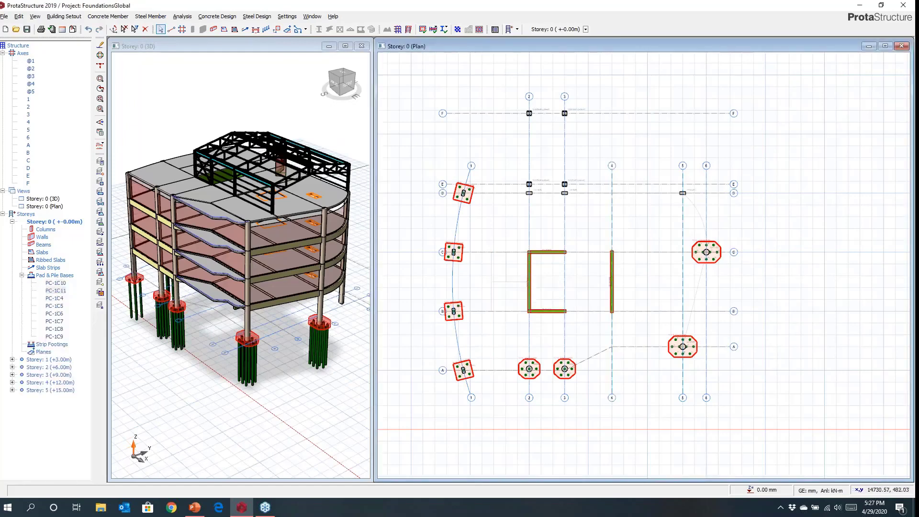
Open the properties of pile cap PC-1C8 on axis 2 and review its geometry, pile locations and materials
middle_drag(585, 351, 588, 294)
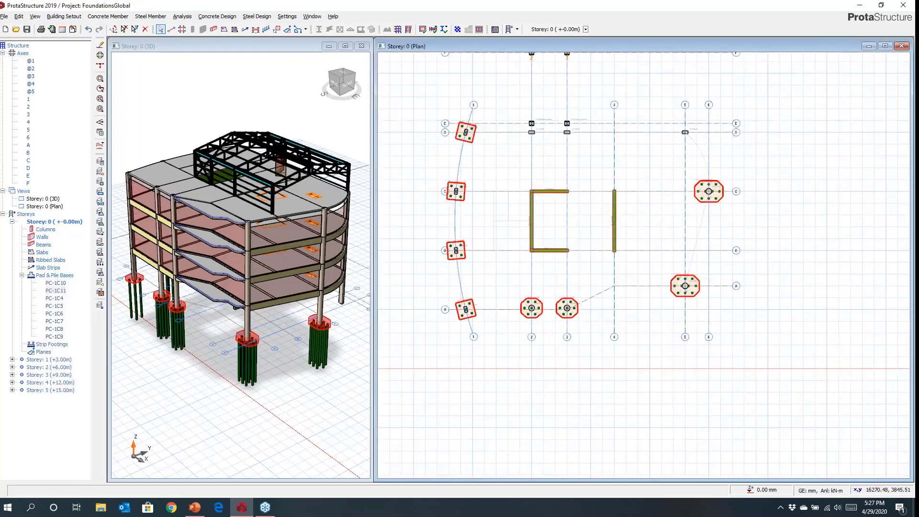
scroll(547, 323, up, 3)
scroll(544, 324, down, 3)
scroll(545, 324, up, 5)
click(474, 259)
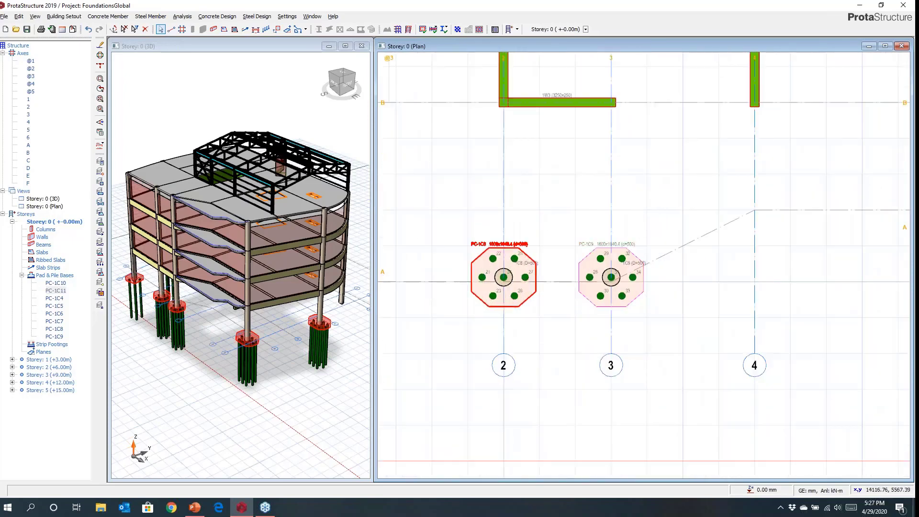
right_click(474, 262)
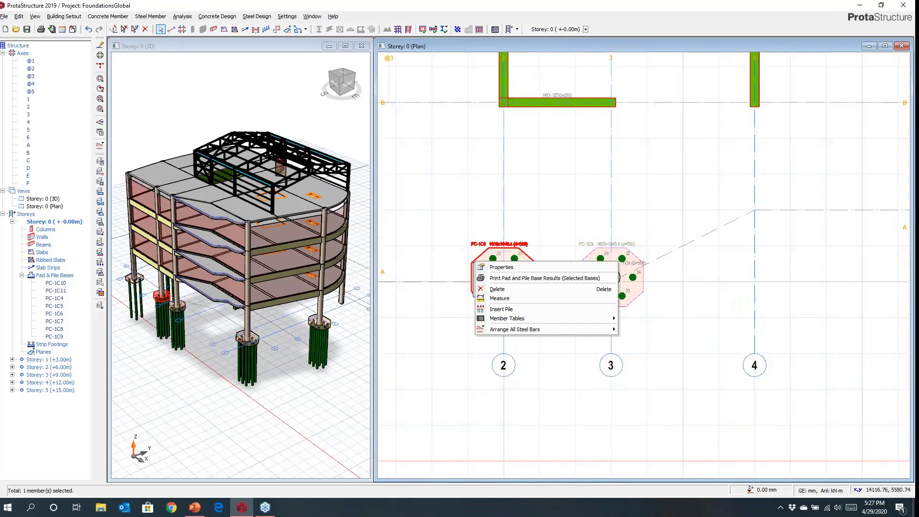
click(500, 267)
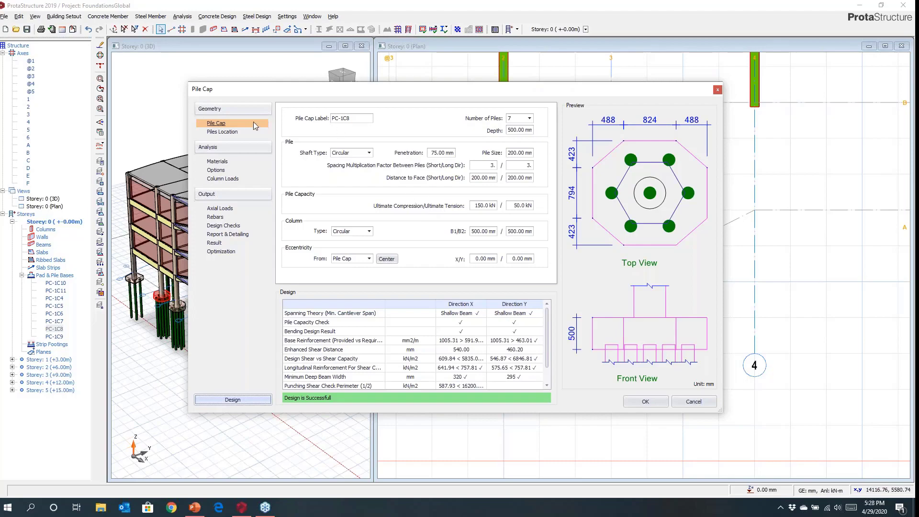
click(234, 133)
click(218, 162)
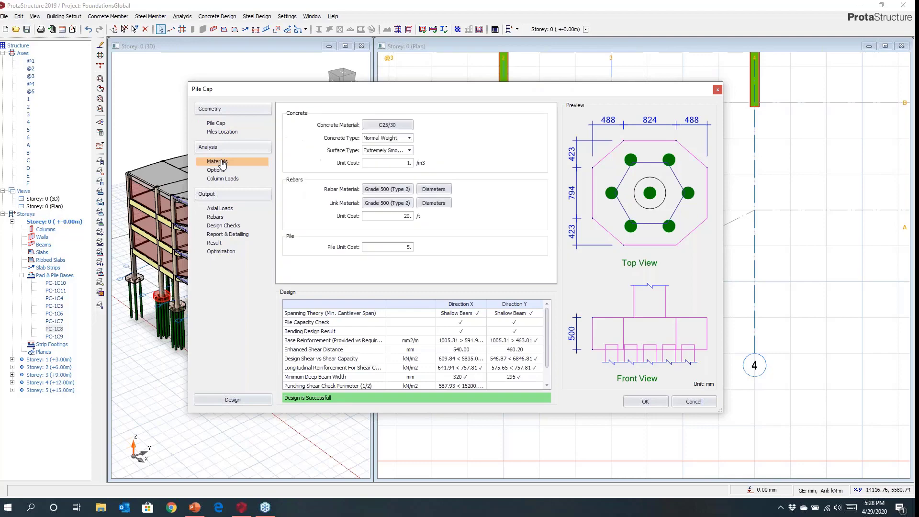
Try the GPSS base bending moment method in the pile cap options and return to Cantilever
click(218, 170)
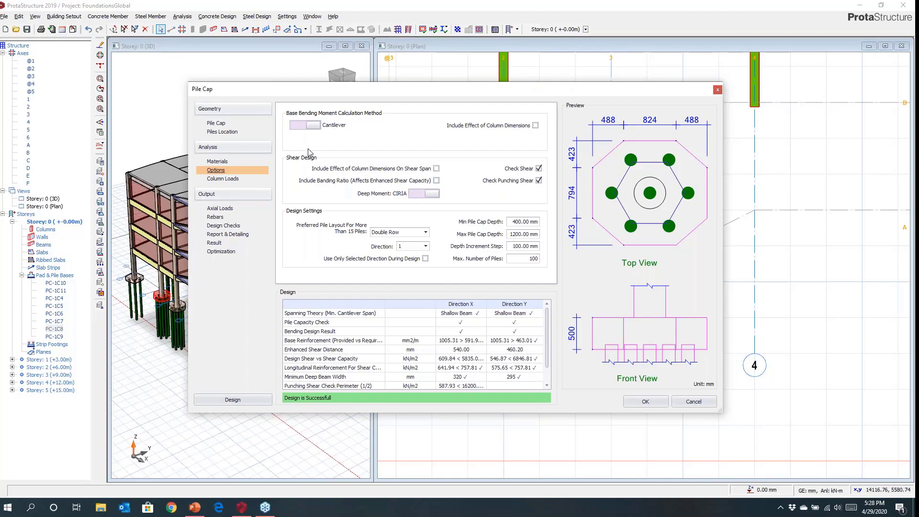
click(307, 126)
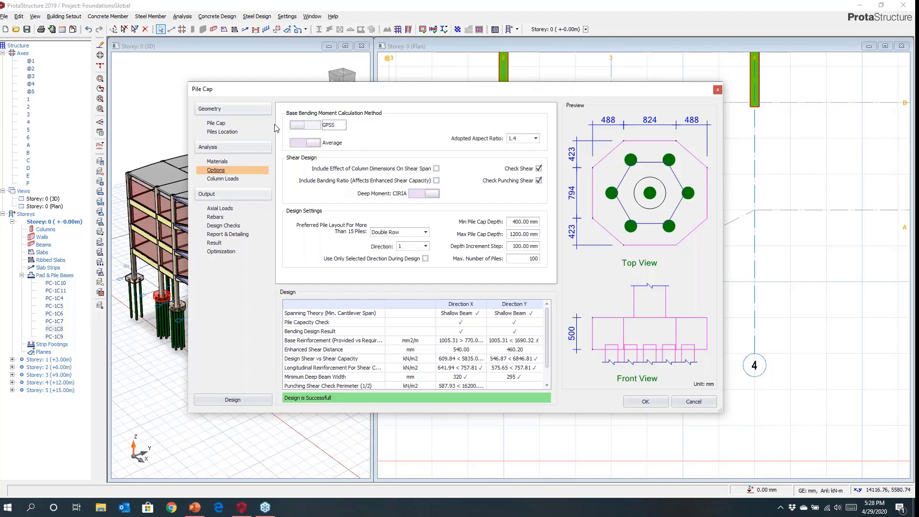
click(298, 126)
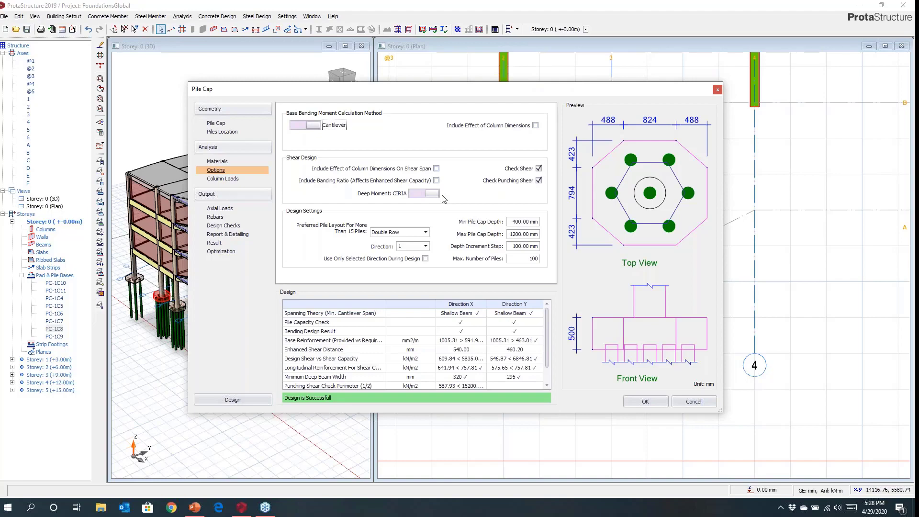
Compare the column loads of PC-1C8 under All Combinations and Envelope, leaving Envelope as the loading
click(235, 179)
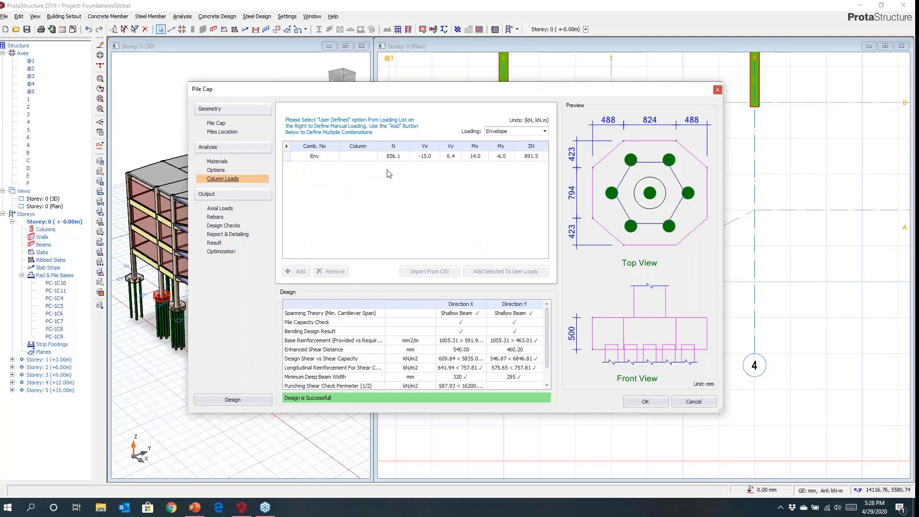
click(544, 133)
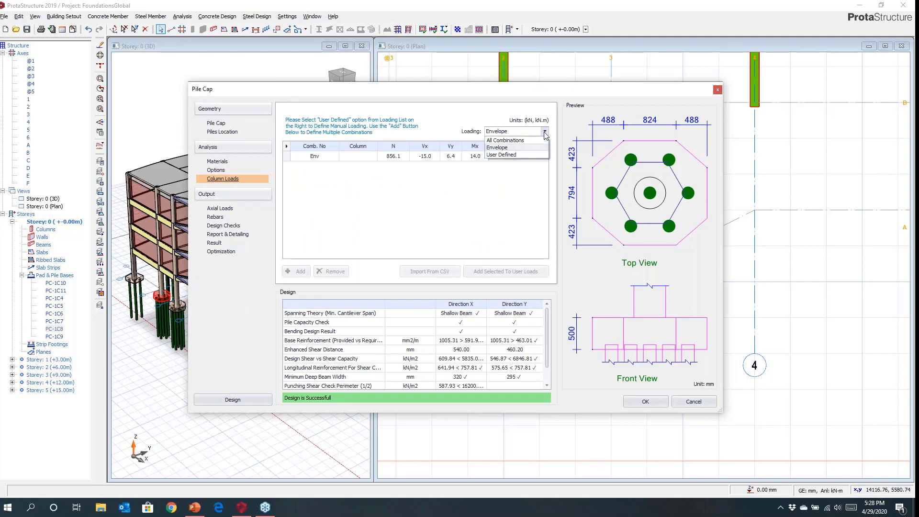
click(511, 147)
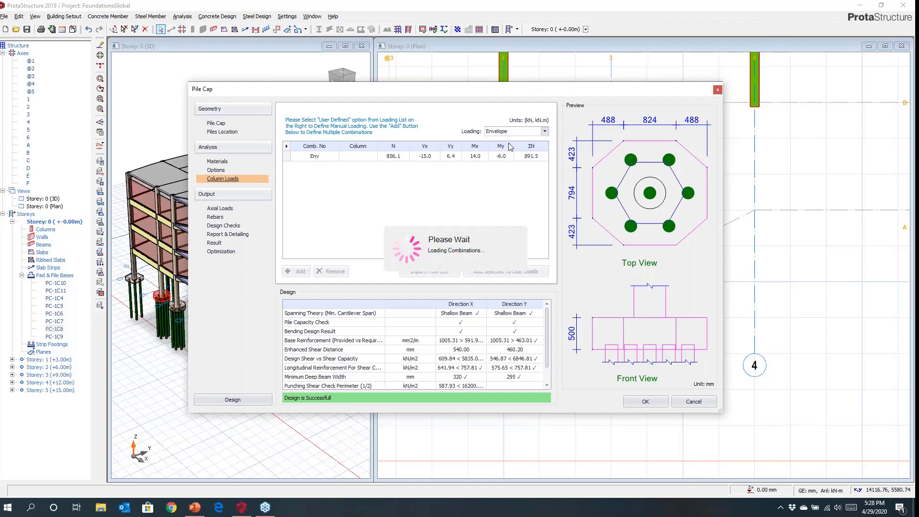
click(544, 132)
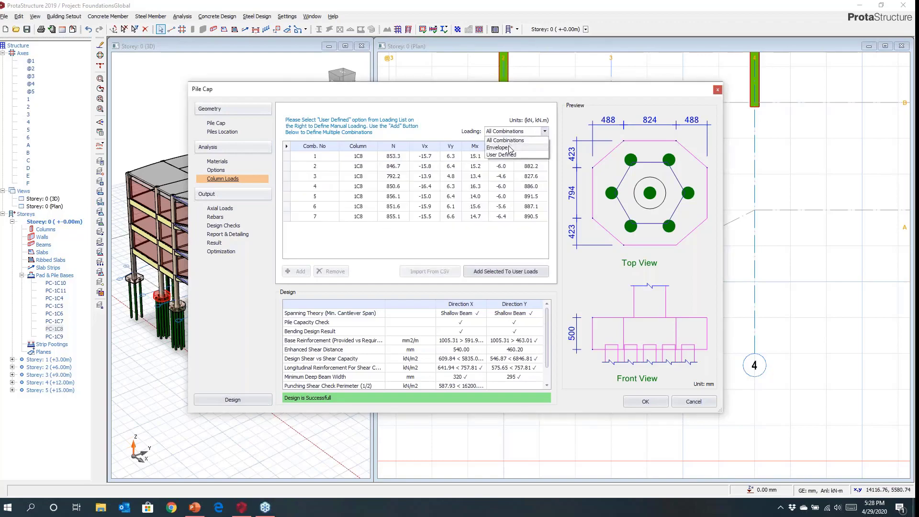
click(507, 139)
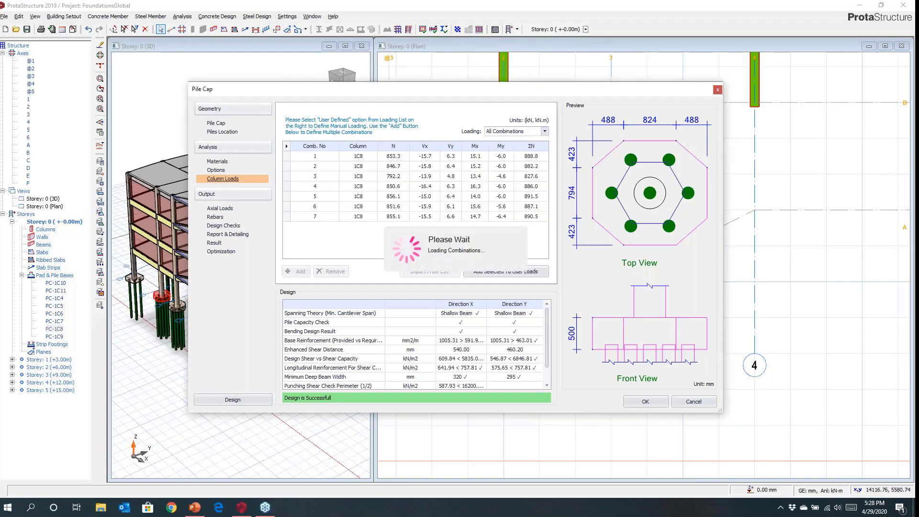
click(545, 133)
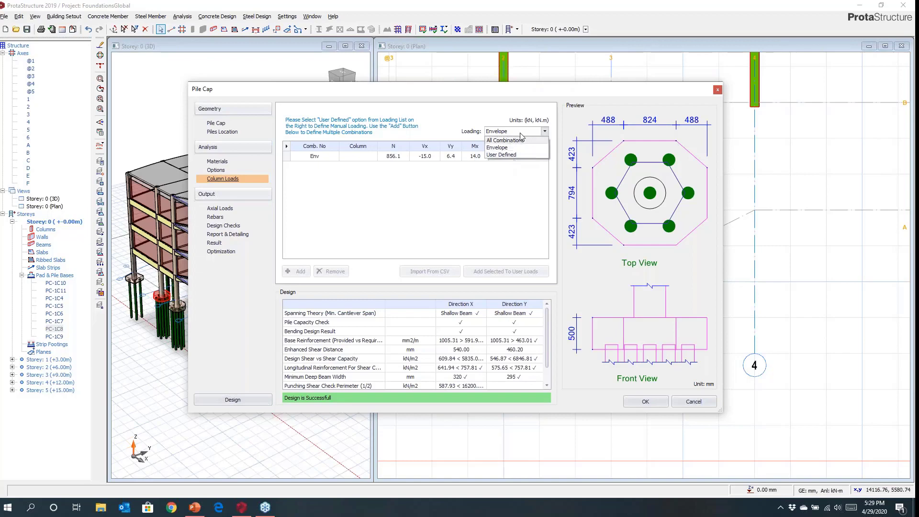
click(545, 133)
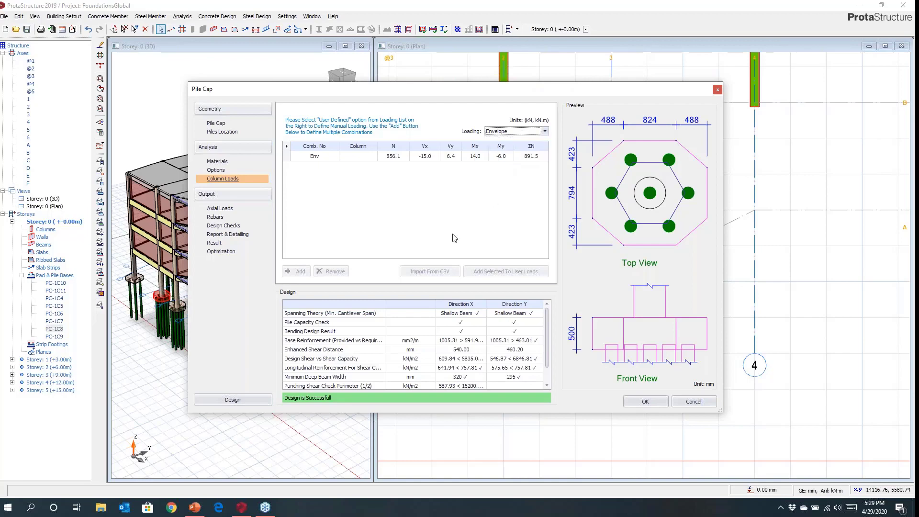
Review the pile axial loads, rebars, and report and detailing options of PC-1C8
click(219, 209)
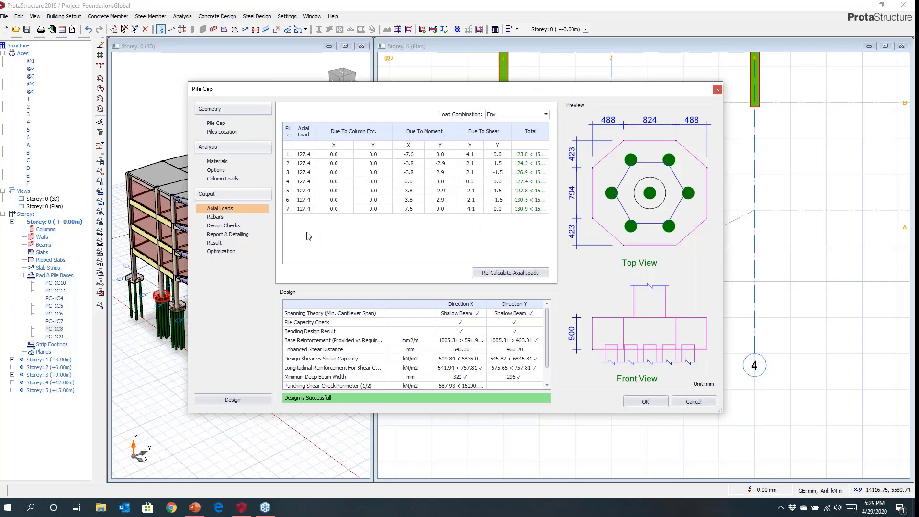
click(213, 217)
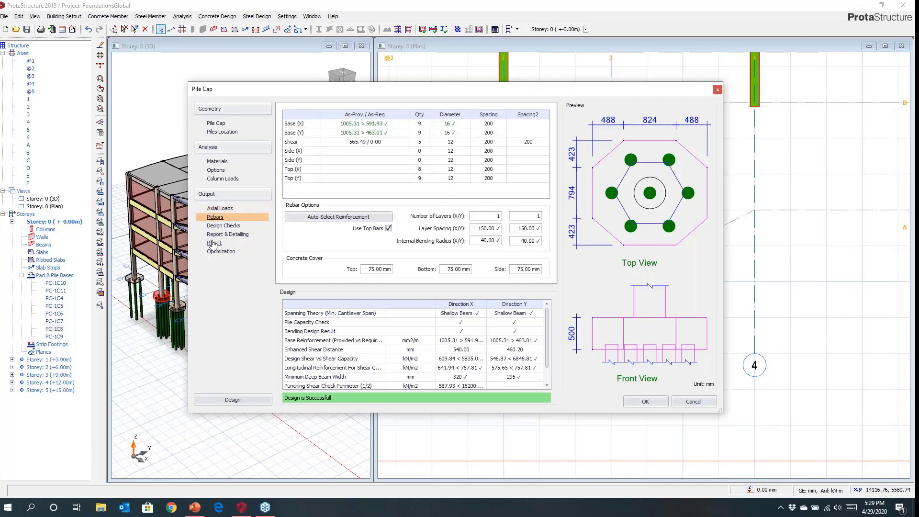
click(214, 236)
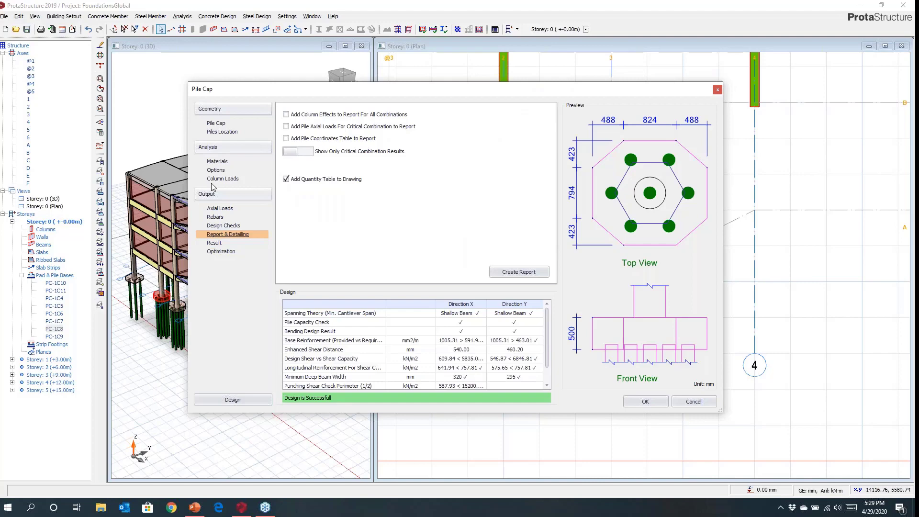
Offset pile 3 of PC-1C8 by -67 in X and -58 in Y
click(221, 133)
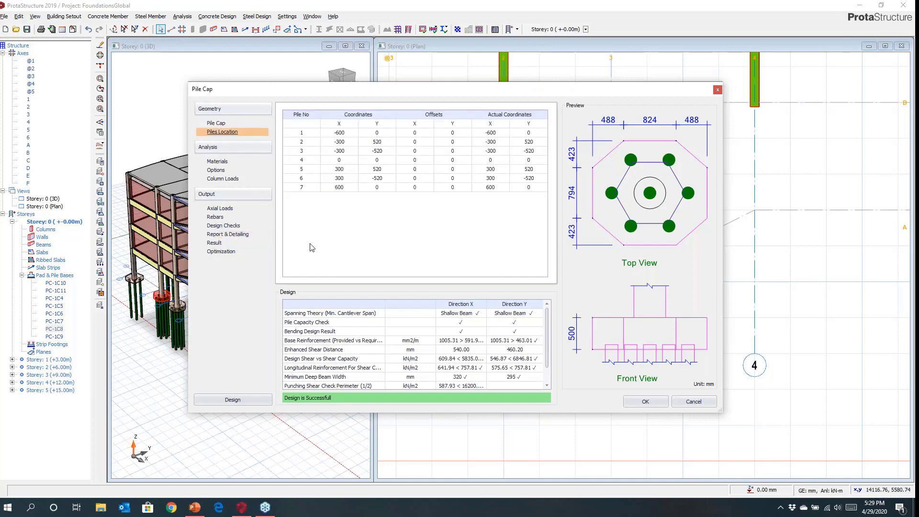
click(421, 150)
double_click(424, 150)
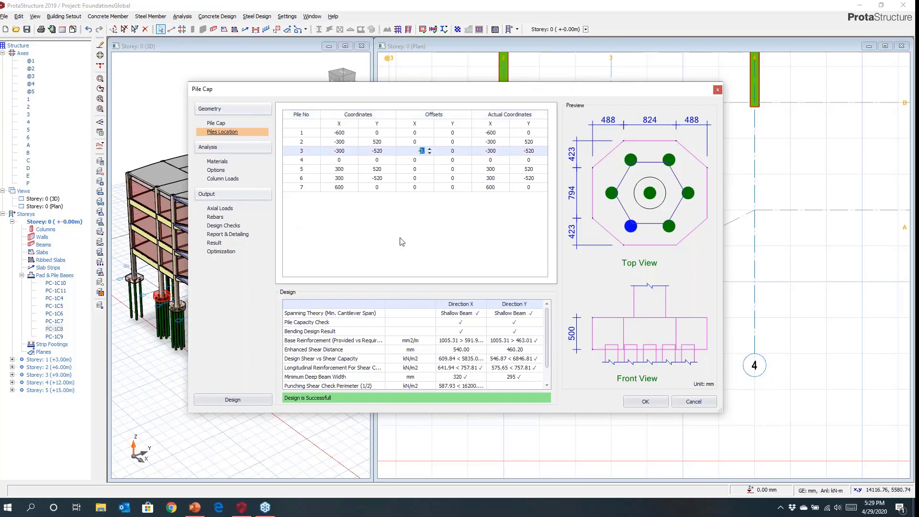
text(-67)
click(448, 152)
double_click(460, 151)
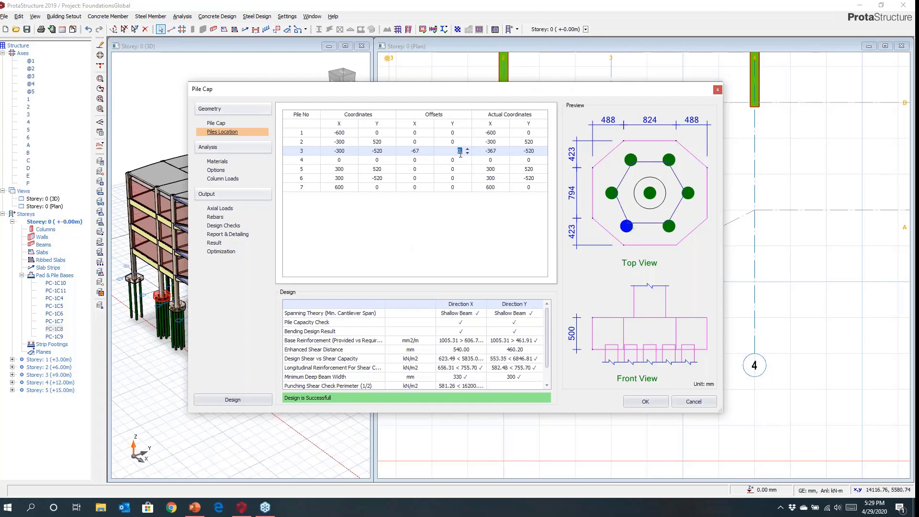
text(-58)
click(443, 218)
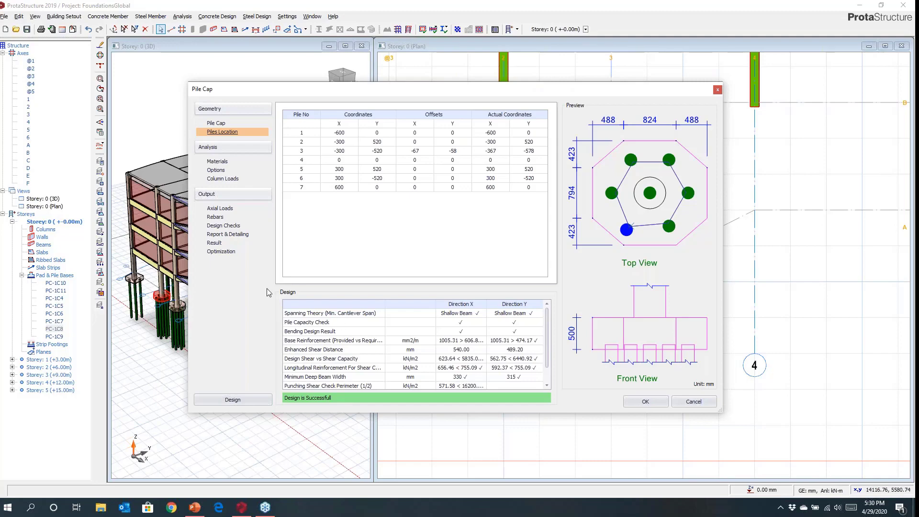
Create the design report for pile cap PC-1C8, read through both pages and close it
click(216, 234)
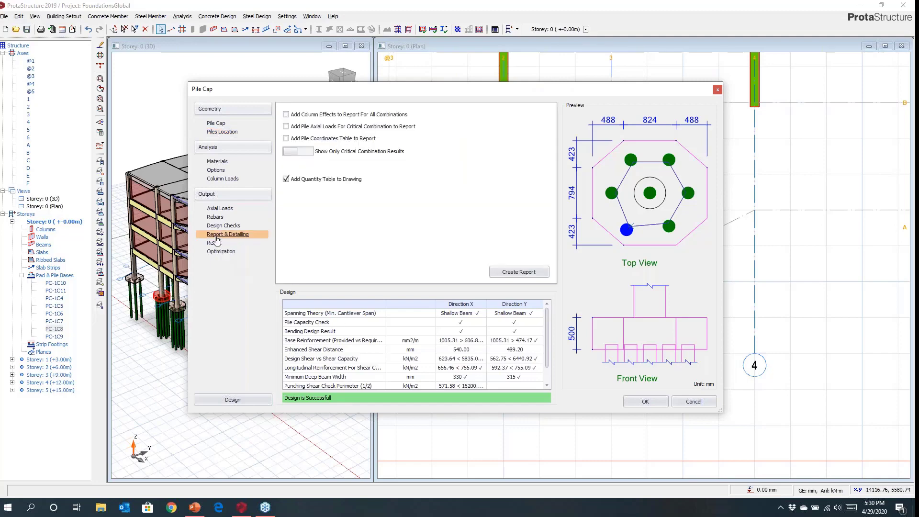
click(504, 274)
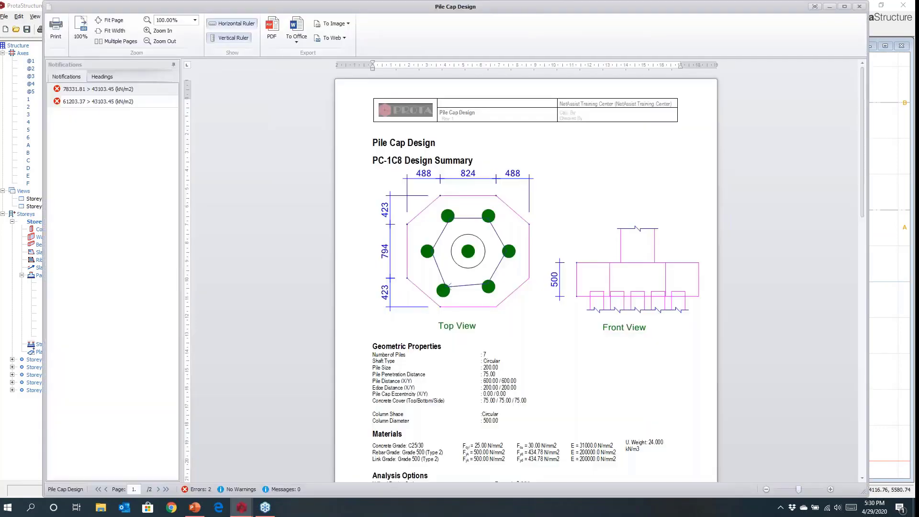
scroll(478, 276, down, 5)
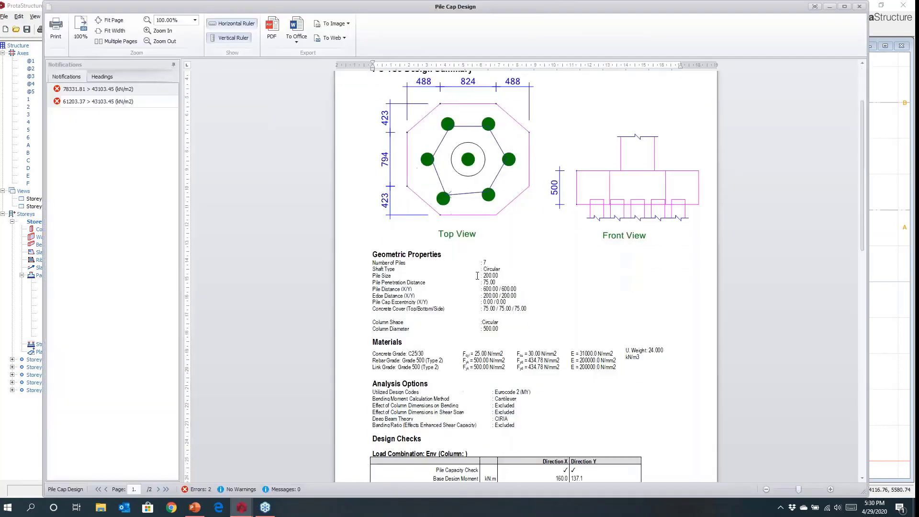
scroll(478, 276, down, 8)
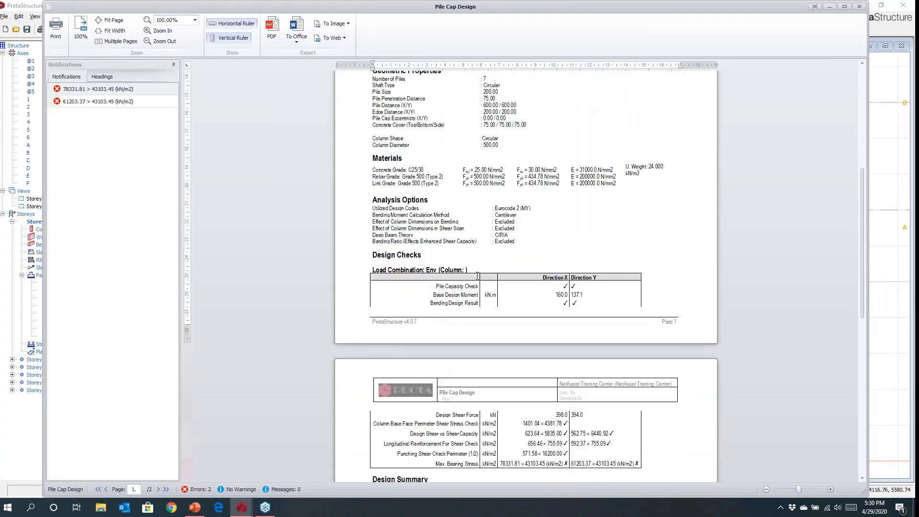
scroll(477, 277, down, 17)
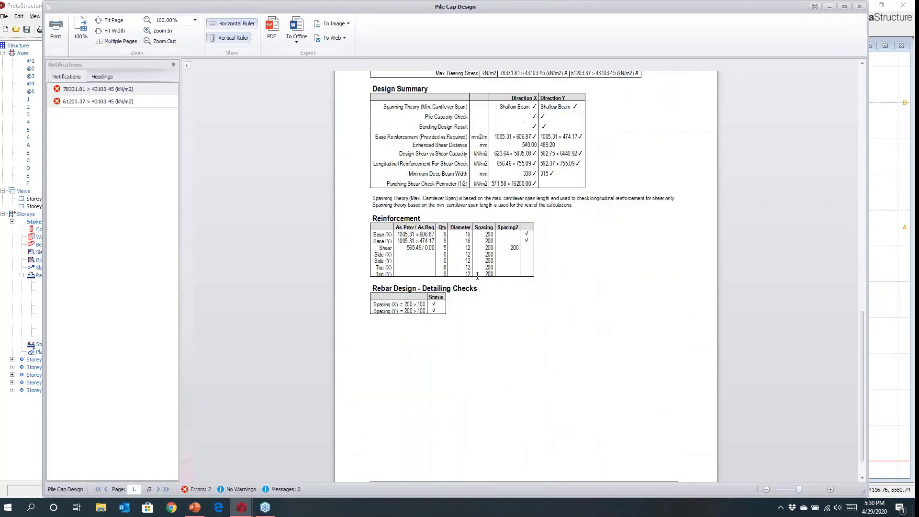
scroll(478, 275, down, 1)
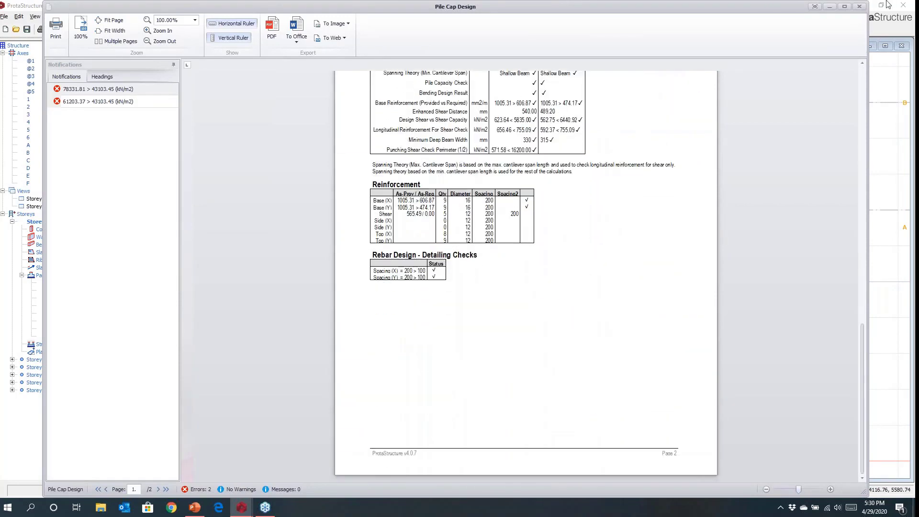
click(859, 7)
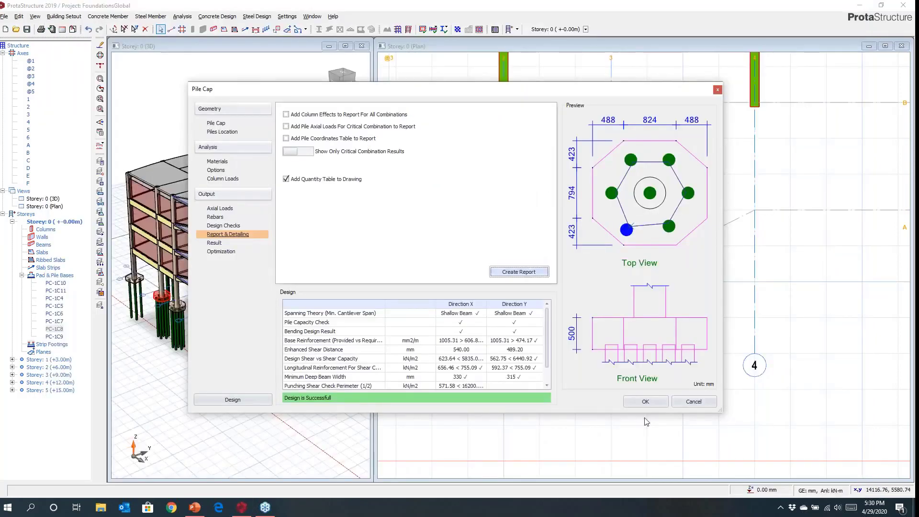
Accept the pile cap changes and inspect the offset pile of PC-1C8 in the plan
click(646, 403)
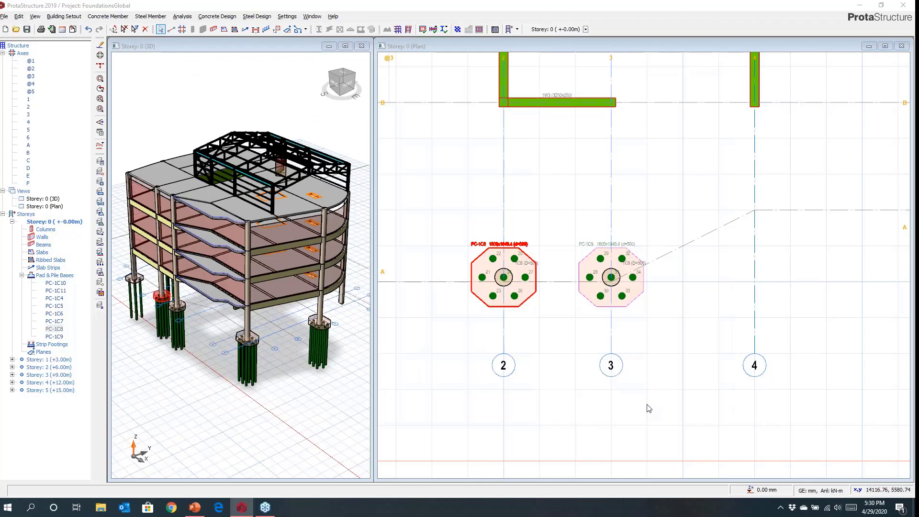
scroll(501, 281, up, 4)
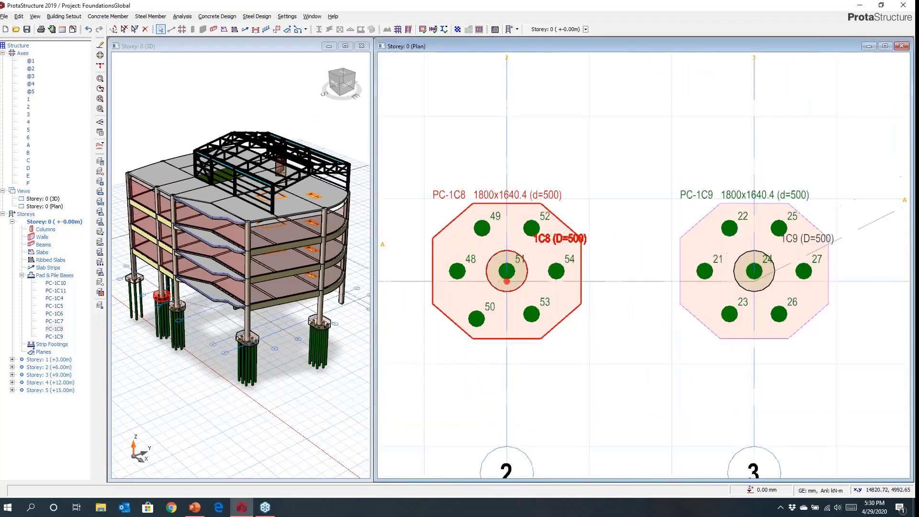
scroll(488, 282, up, 1)
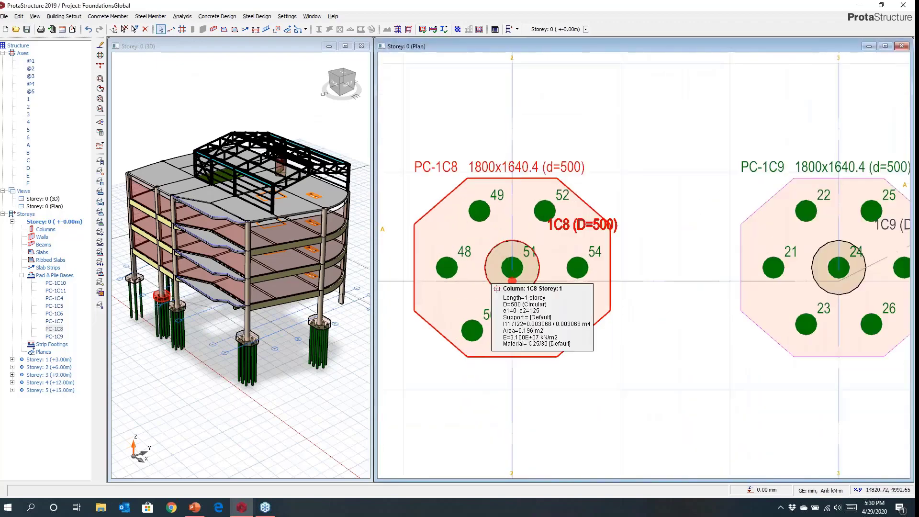
Start a pad base for column 1C1 on axis D, check its column loads and calculate the footing
scroll(488, 282, down, 6)
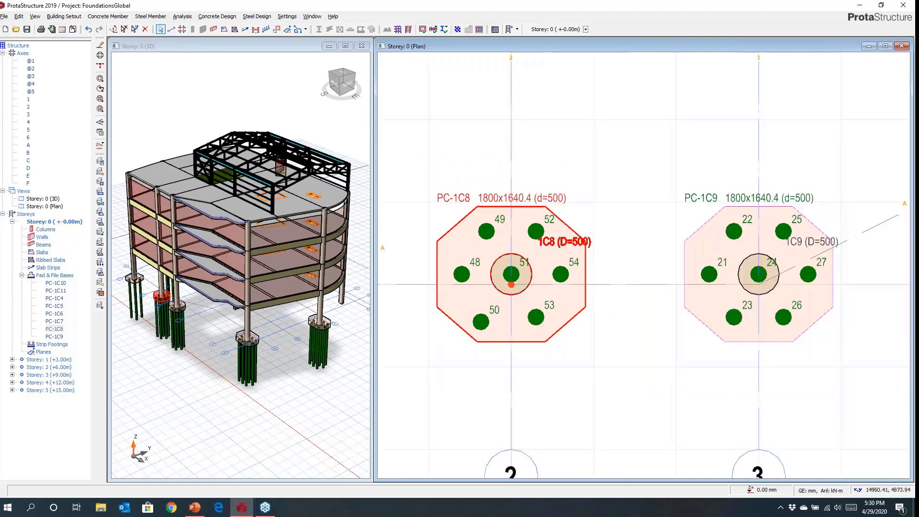
middle_drag(572, 304, 572, 324)
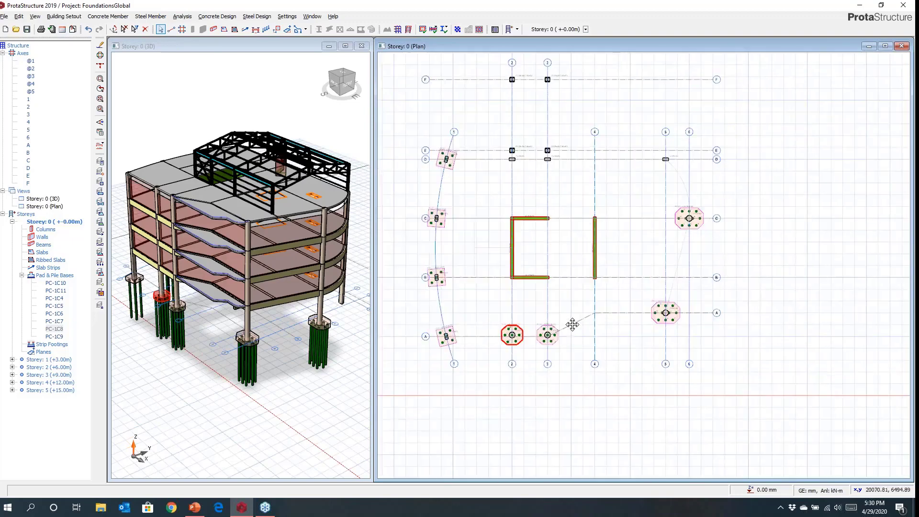
middle_drag(628, 231, 593, 256)
scroll(633, 174, up, 3)
scroll(645, 212, up, 4)
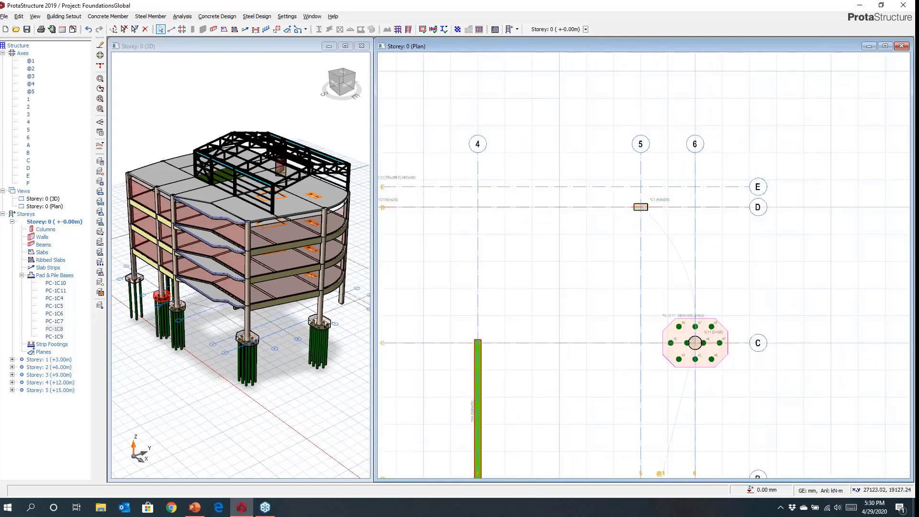
click(604, 168)
right_click(604, 166)
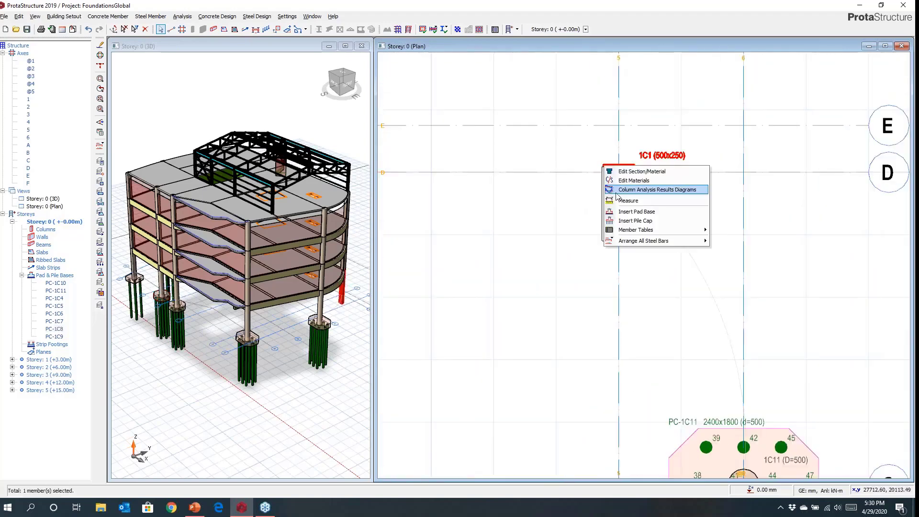
click(625, 212)
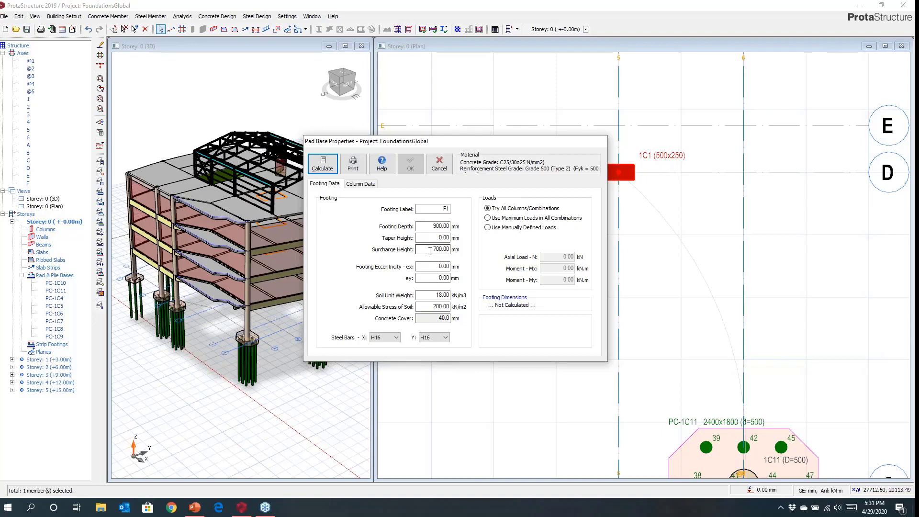
click(360, 184)
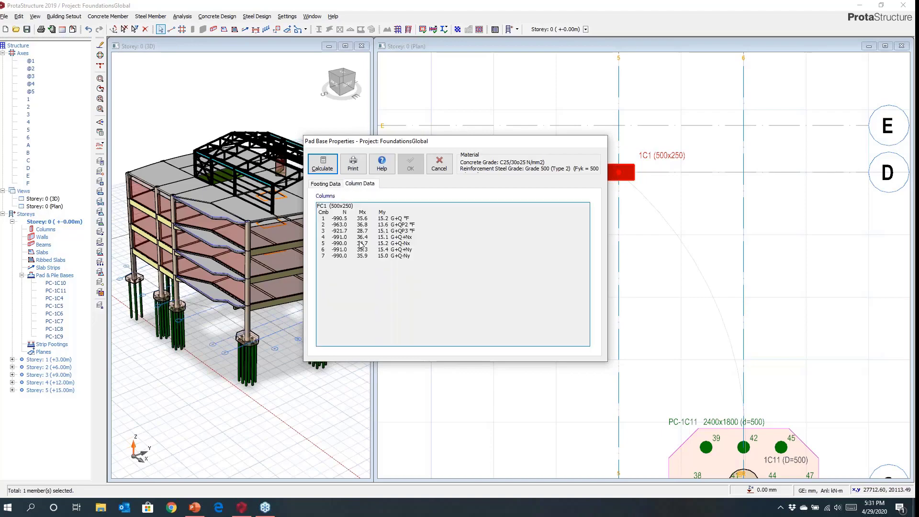
click(326, 184)
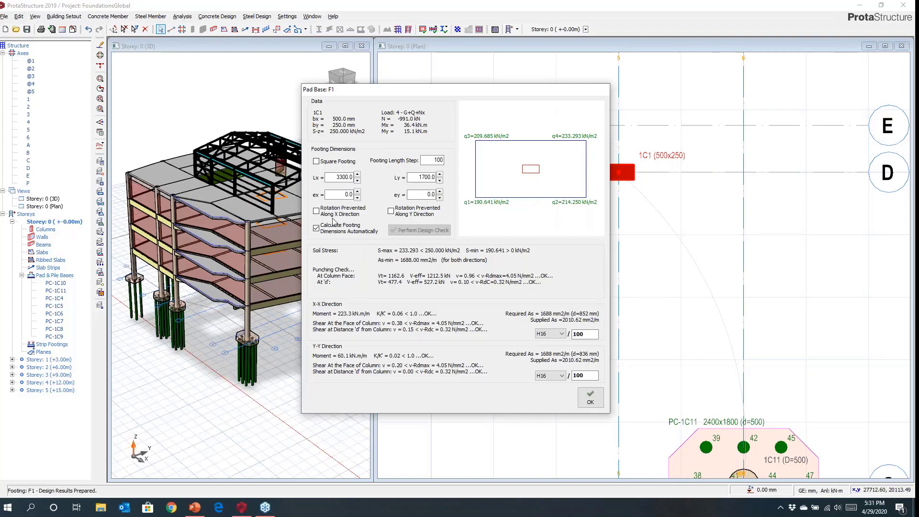
Make pad base F1 square with eccentricities ex and ey of -200 mm, and insert it under column 1C1
click(316, 162)
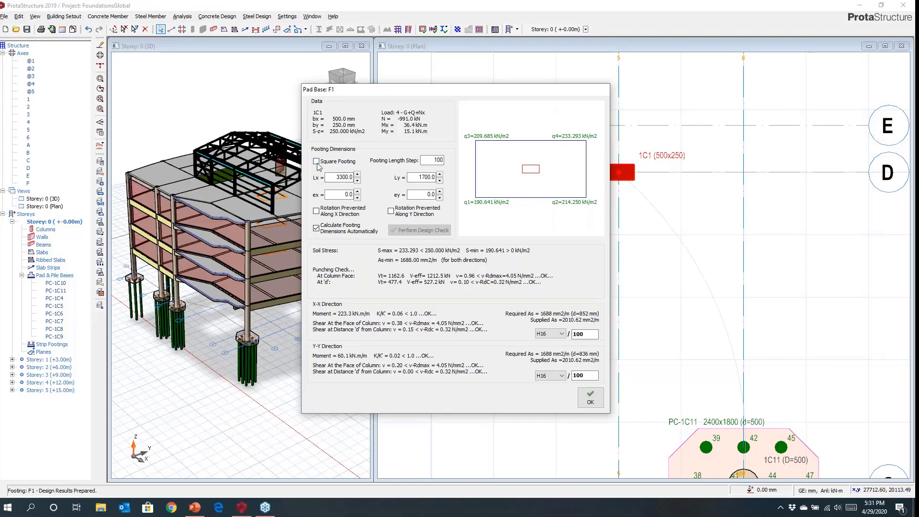
click(358, 197)
click(357, 197)
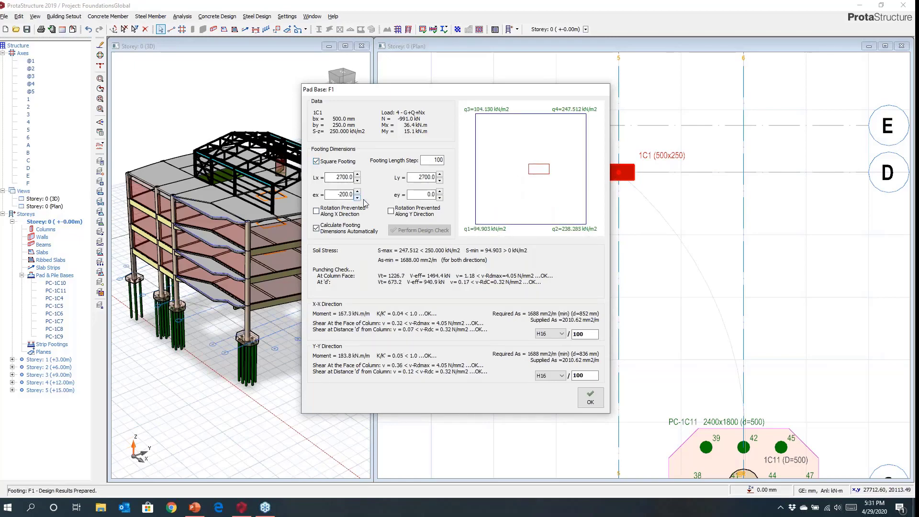
click(440, 198)
click(440, 198)
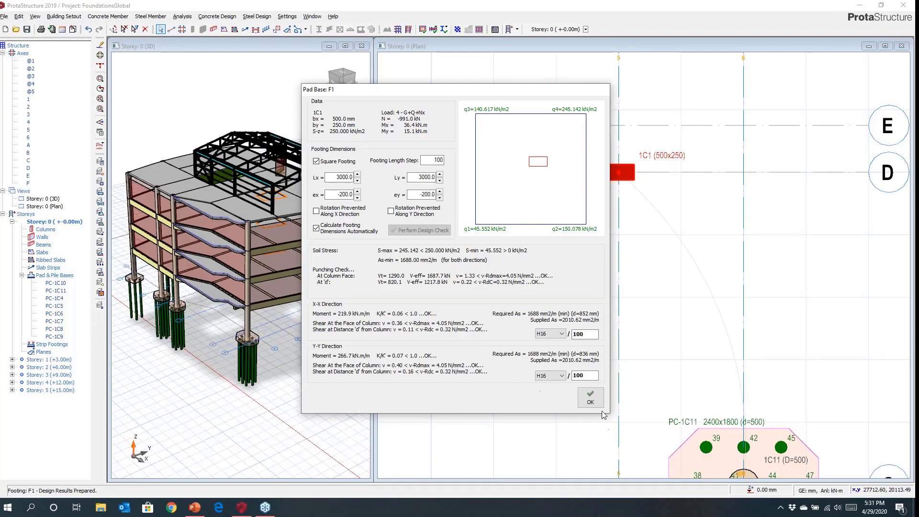
click(590, 397)
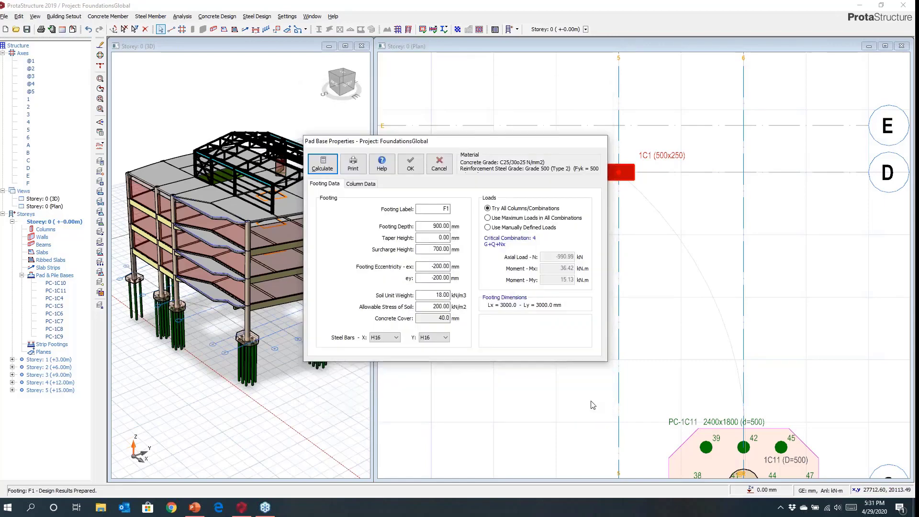
click(407, 169)
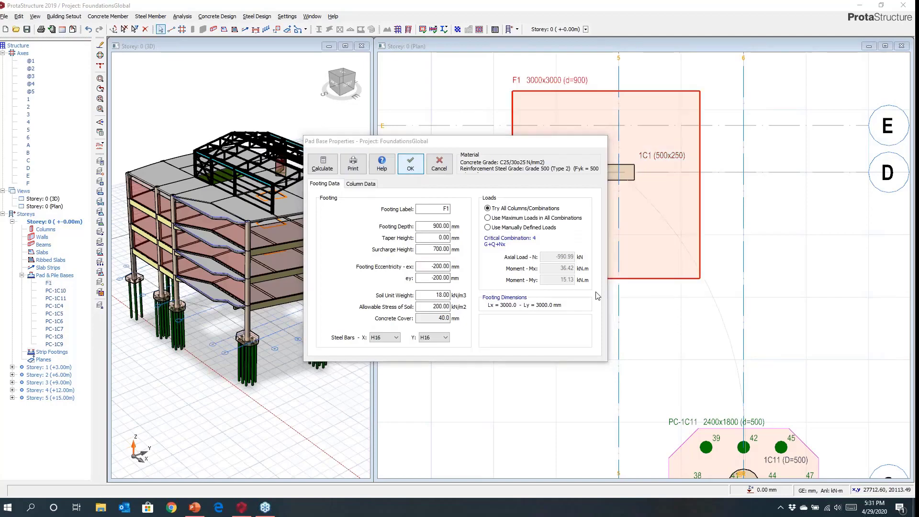
Combine columns 1C2 and 1C12 on axis 2 for shared foundation design
scroll(628, 295, down, 6)
middle_drag(653, 329, 792, 249)
scroll(670, 278, down, 2)
middle_drag(668, 306, 662, 275)
scroll(579, 222, up, 1)
scroll(577, 218, up, 3)
middle_drag(564, 159, 567, 218)
scroll(567, 217, up, 3)
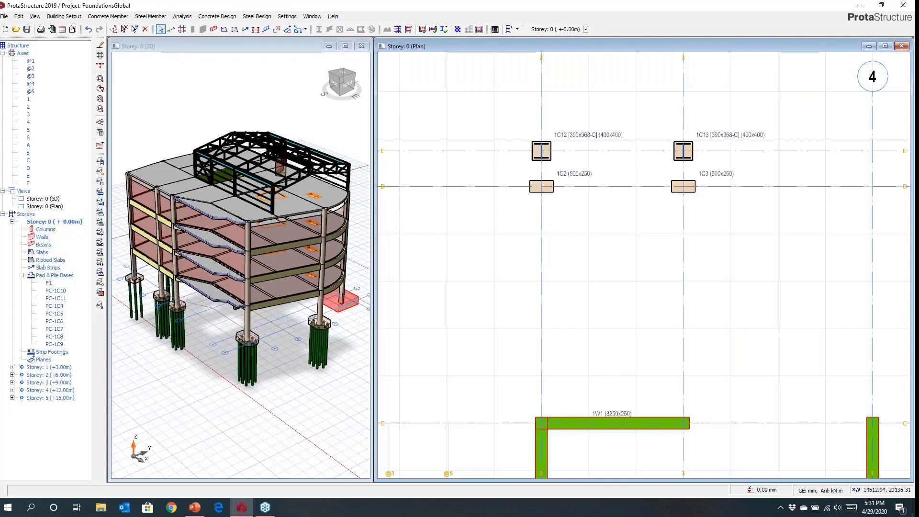
scroll(518, 159, up, 1)
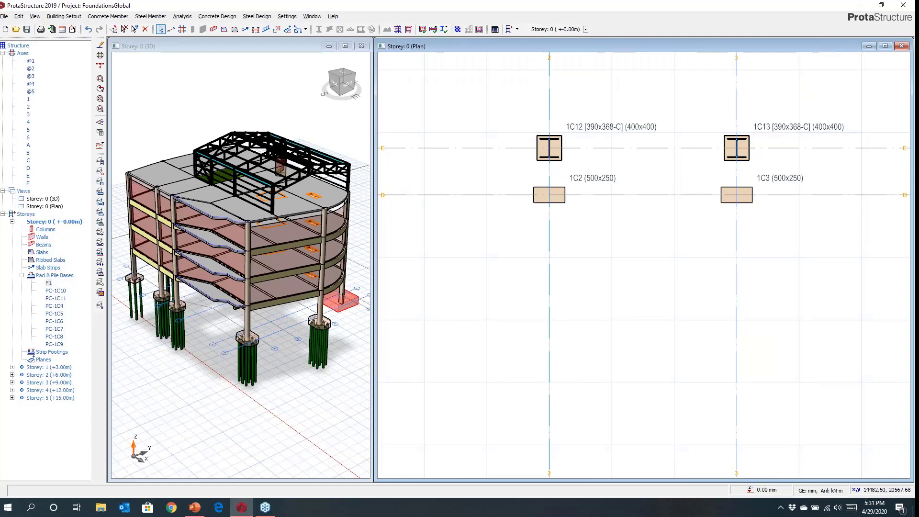
click(549, 194)
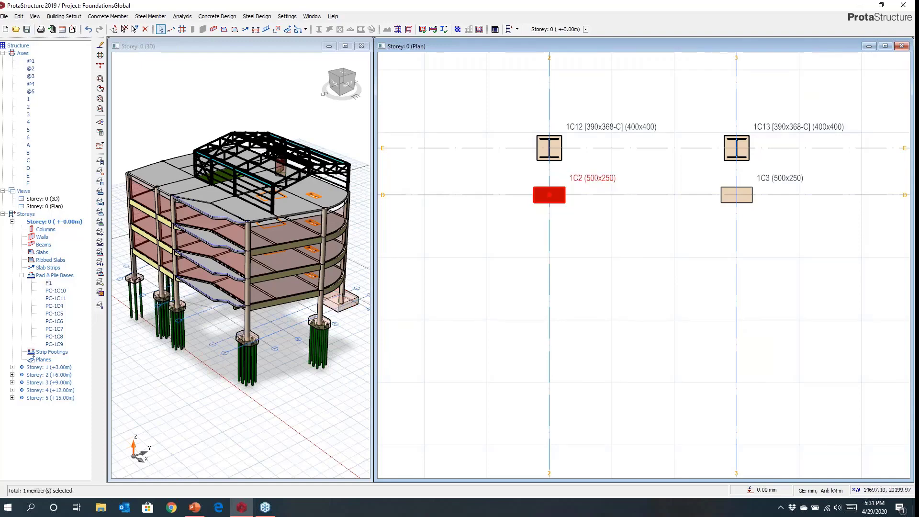
click(549, 147)
right_click(501, 173)
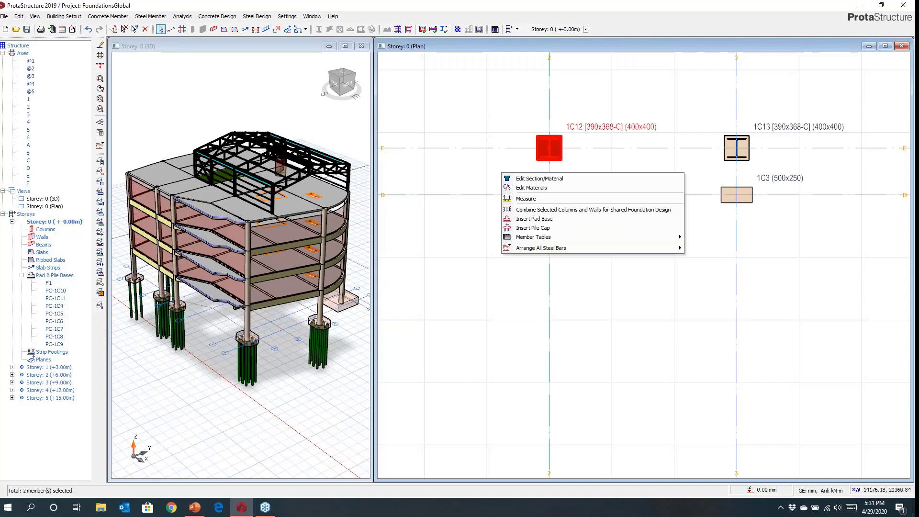
click(523, 210)
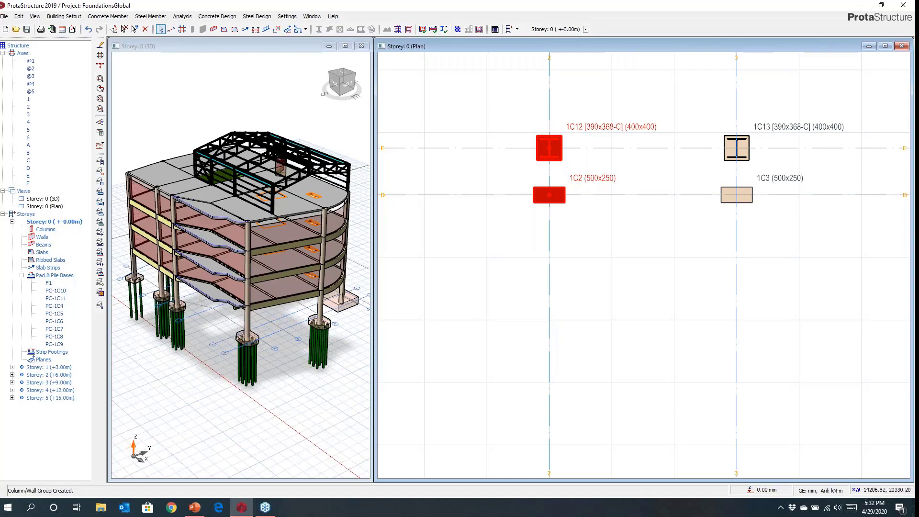
Insert a pile cap for the combined columns 1C2 and 1C12 and batch-design it, redesigning if the check fails
right_click(503, 173)
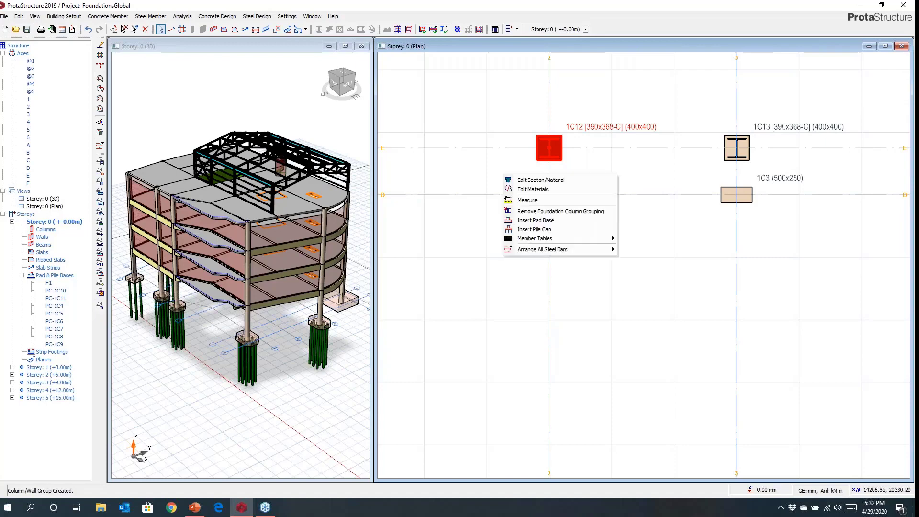
click(532, 229)
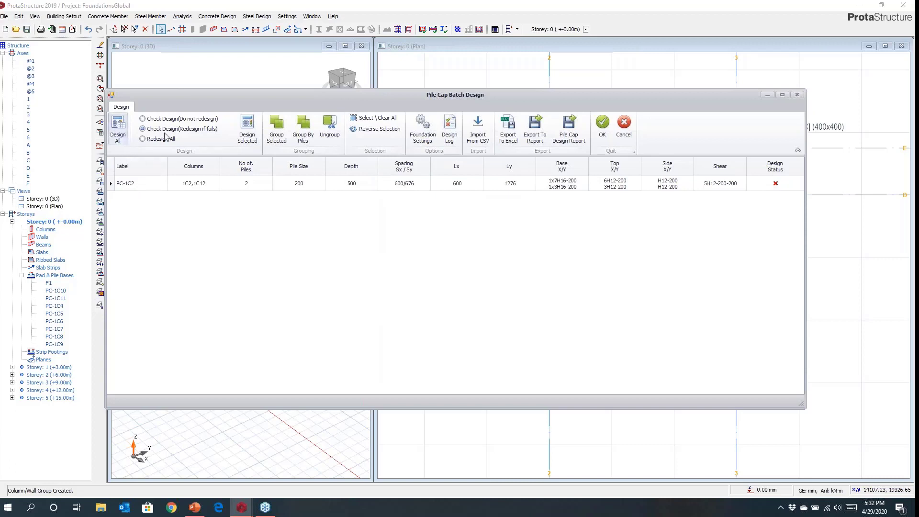
click(116, 138)
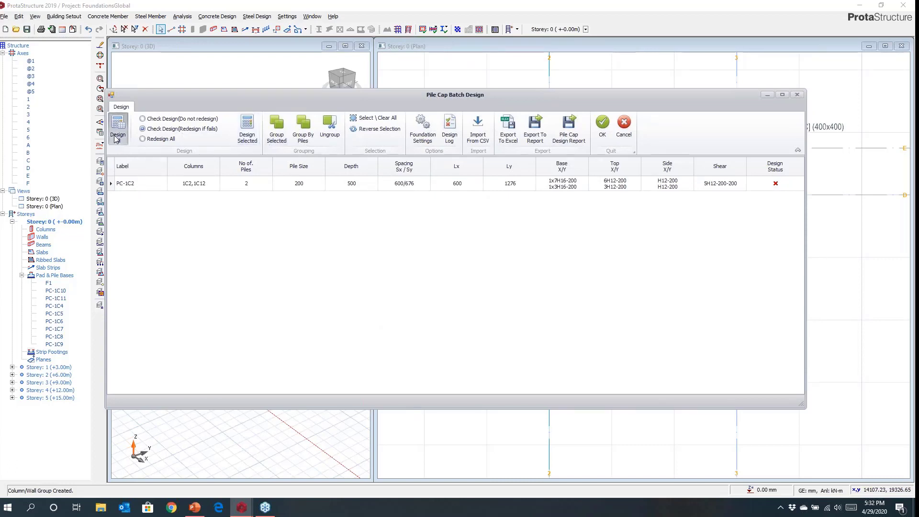
click(150, 183)
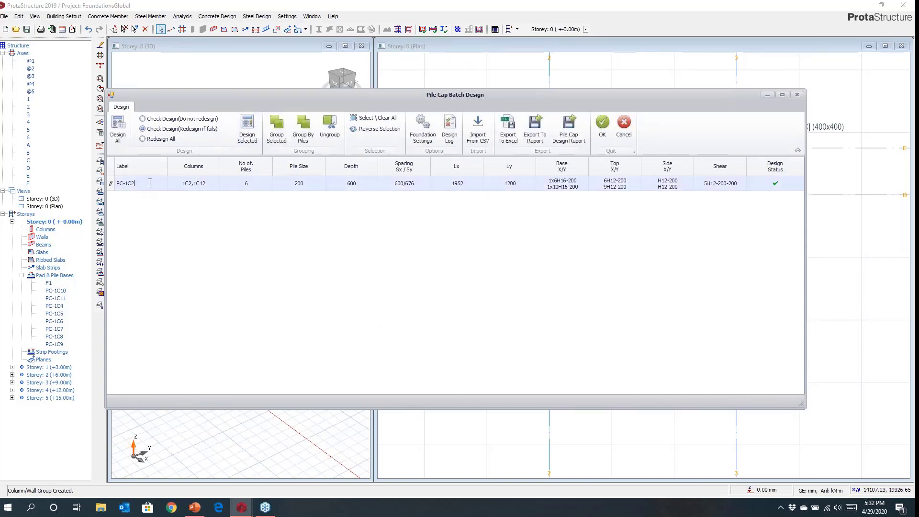
Open the individual design of pile cap PC-1C2, set the ultimate compression capacity to 300 kN and redesign it
click(245, 133)
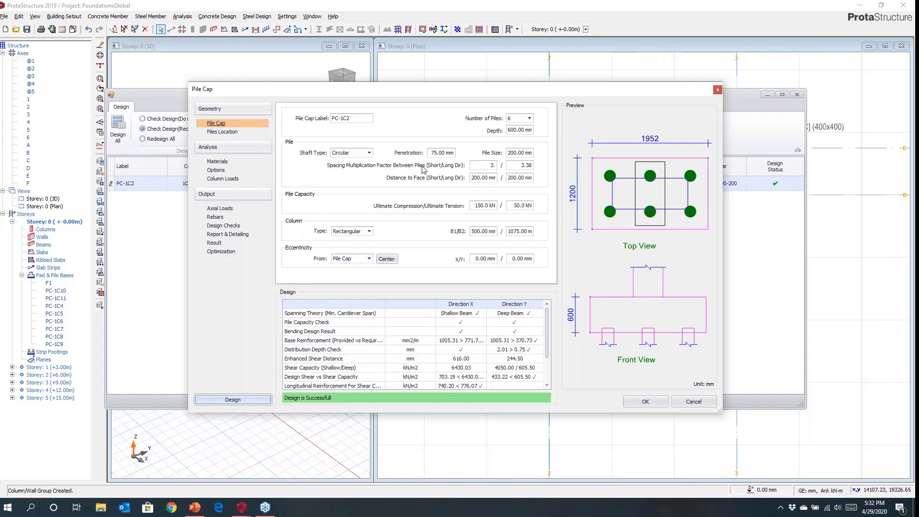
click(473, 205)
text(300)
click(254, 402)
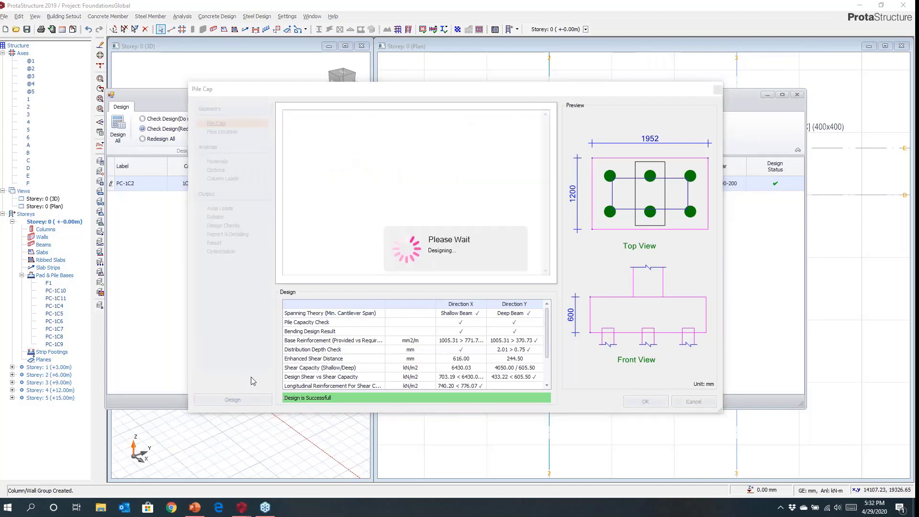
Change the number of piles in pile cap PC-1C2 to 4 and accept the design to place the cap in the plan
click(225, 134)
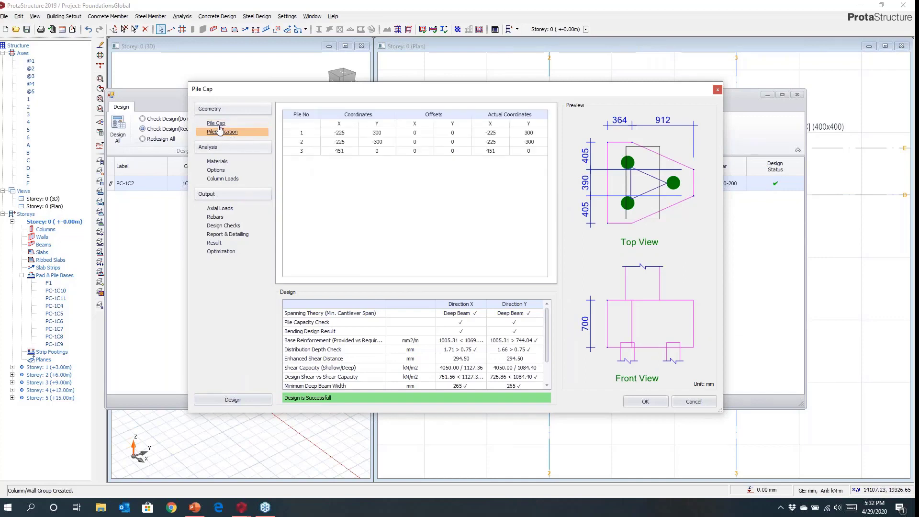
click(217, 124)
click(530, 118)
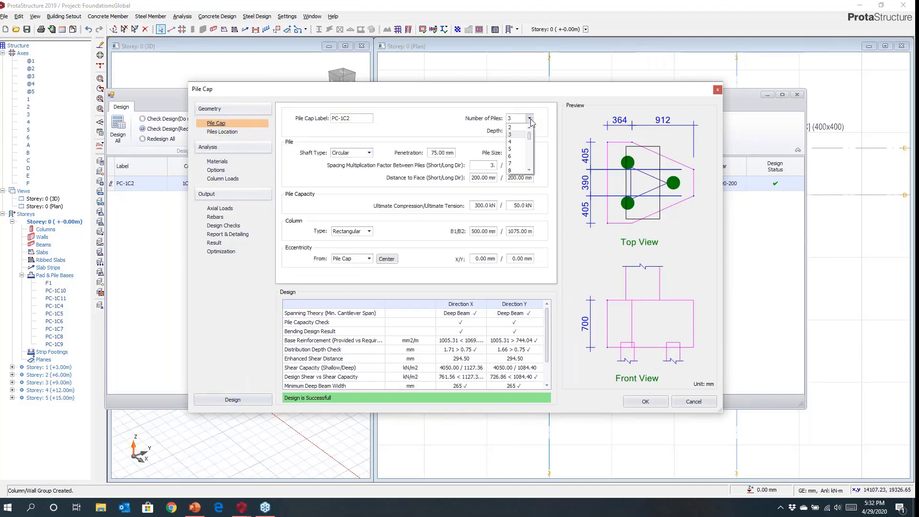
click(520, 142)
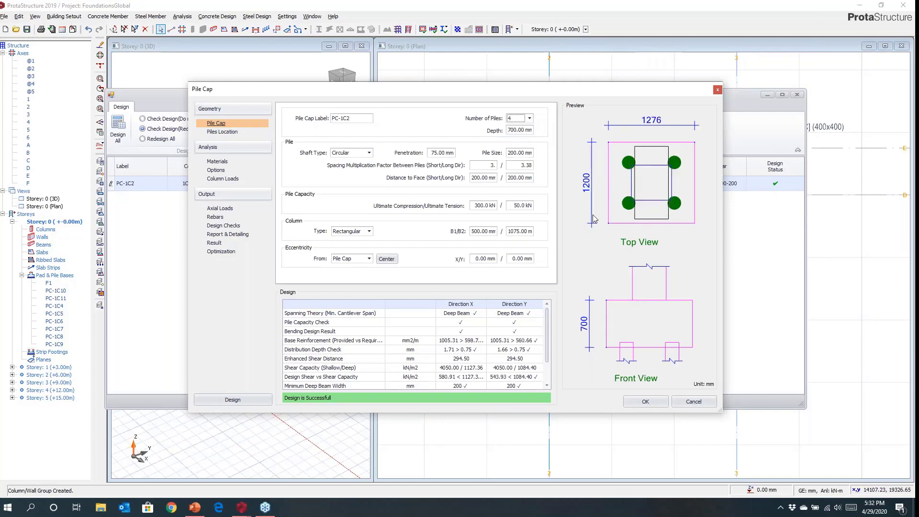
click(646, 402)
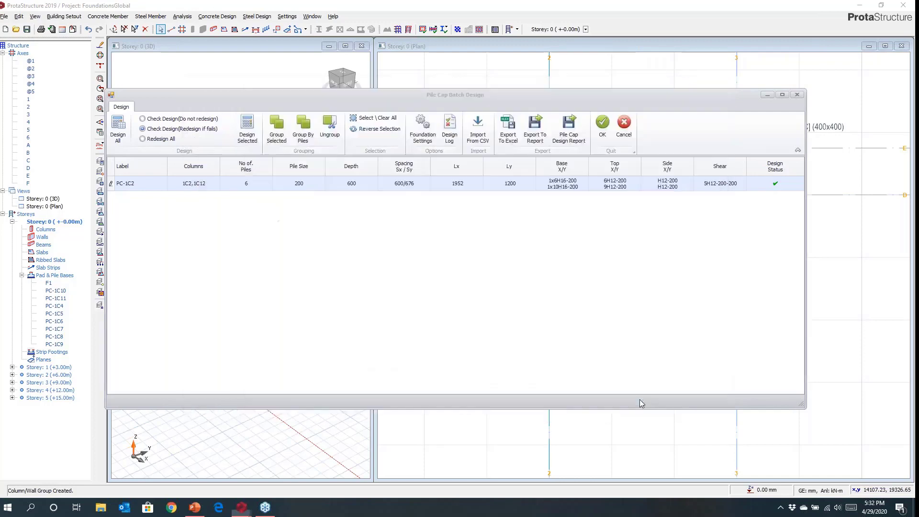
click(603, 126)
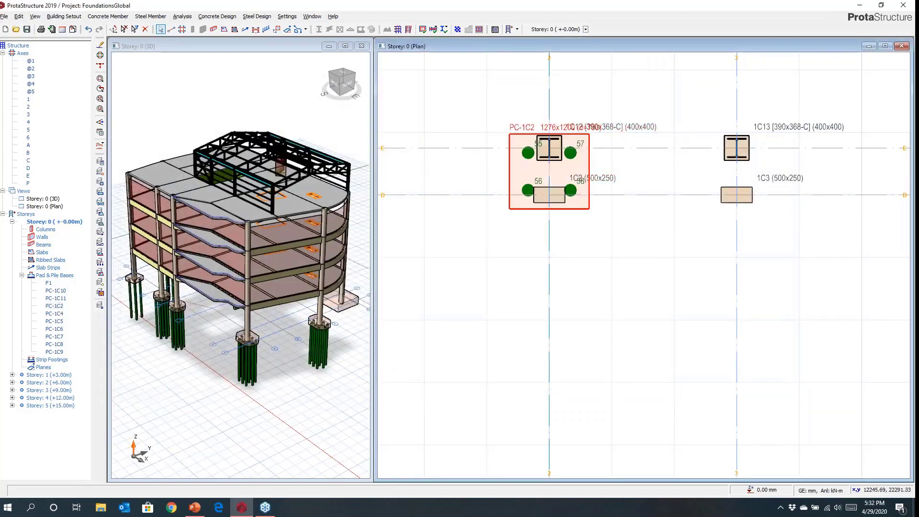
Combine columns 1C13 and 1C3 on axis 3 for shared foundation design
middle_drag(703, 273, 566, 303)
scroll(584, 207, up, 3)
click(593, 175)
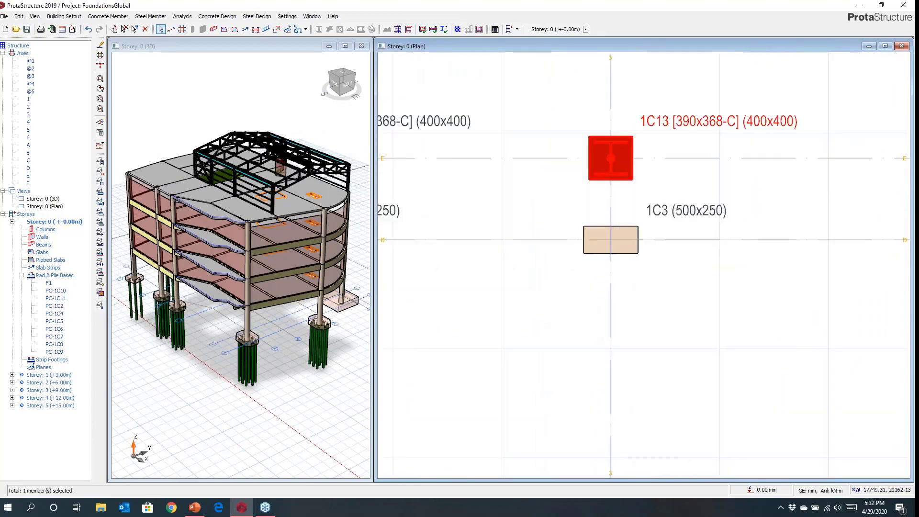
ctrl+click(586, 225)
right_click(563, 198)
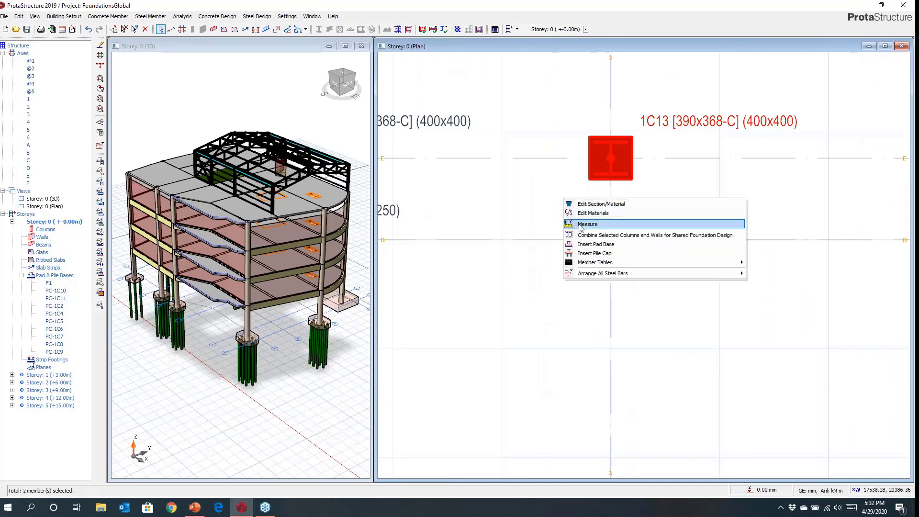
click(584, 235)
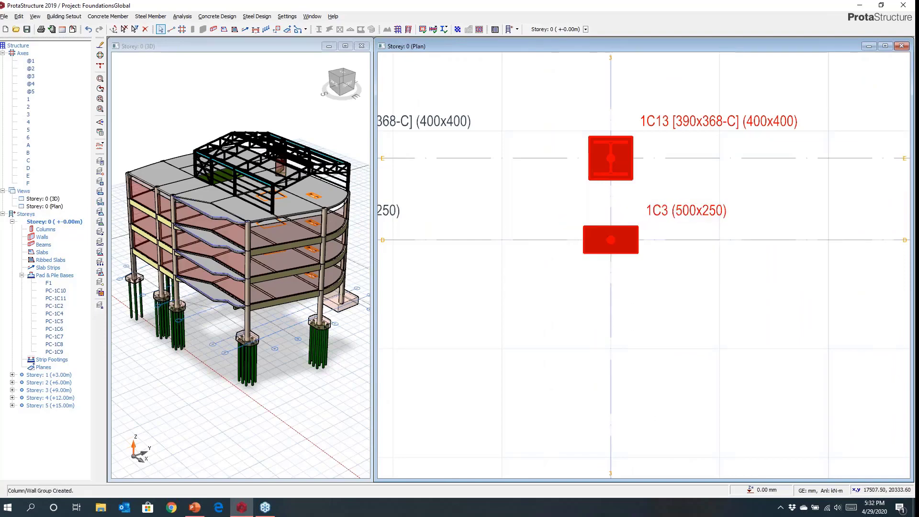
Calculate a pad base for the combined columns 1C13 and 1C3 using all columns and combinations, and insert it
right_click(561, 204)
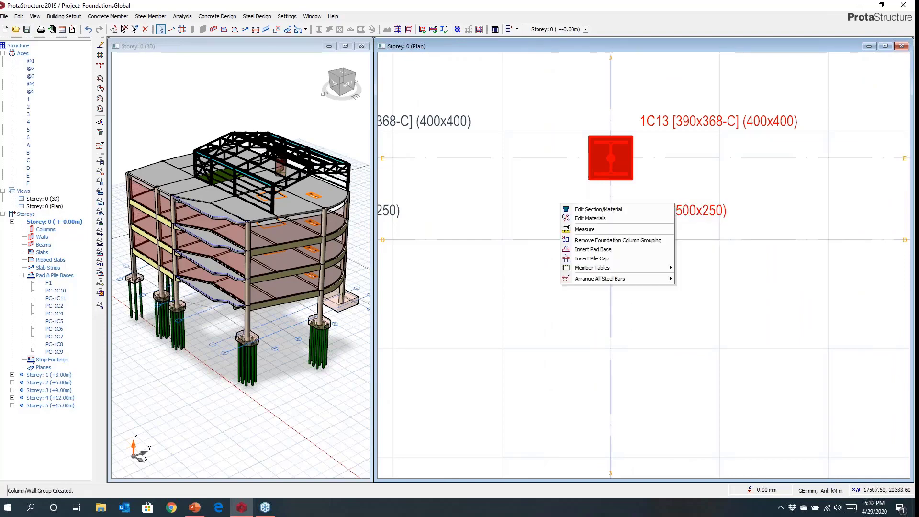
click(584, 249)
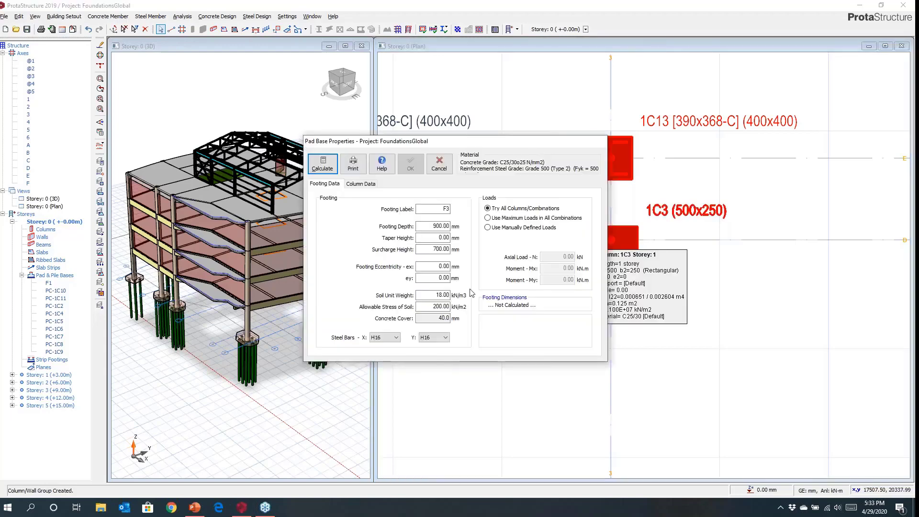
key(Return)
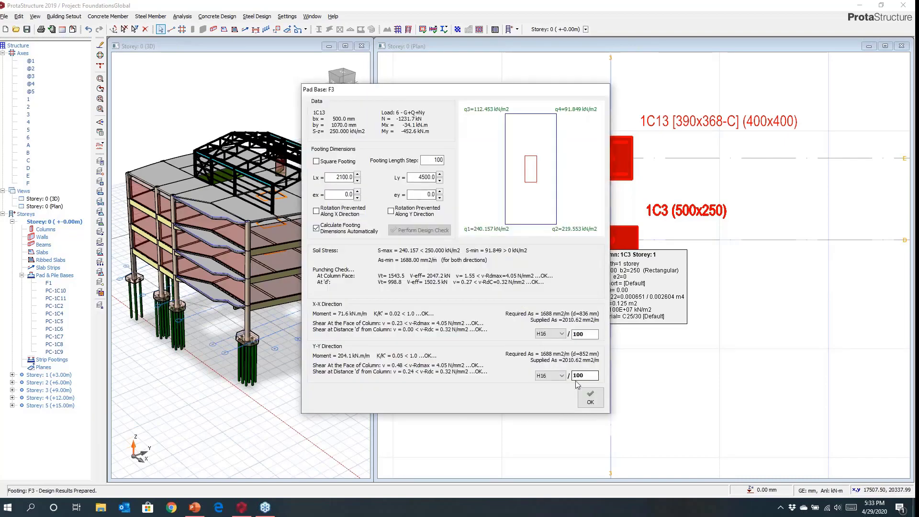
click(590, 398)
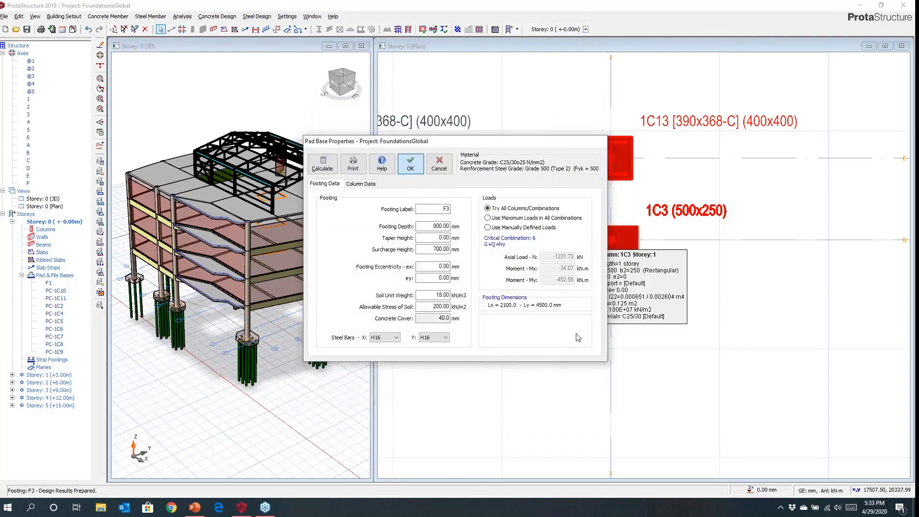
key(Return)
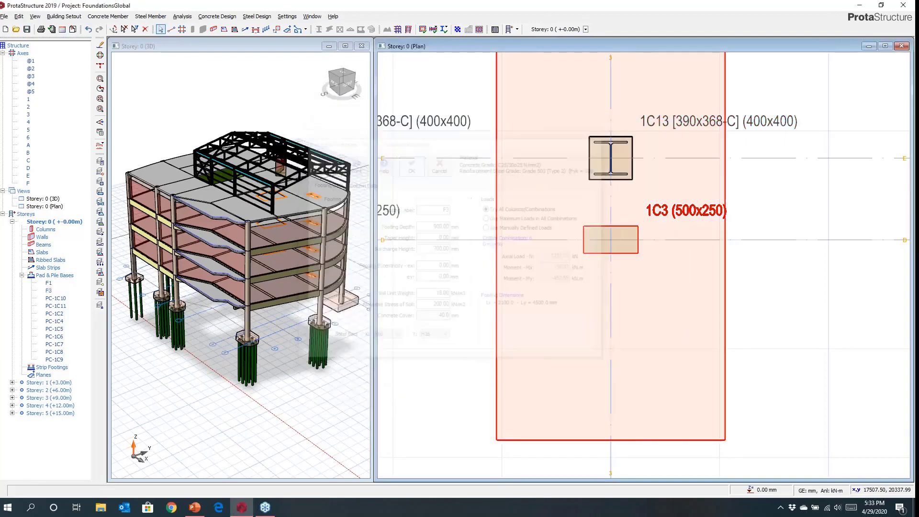
Insert a foundation beam 500 mm wide and 800 mm deep with zero eccentricity on axis F between columns 1C14 and 1C15
scroll(632, 342, down, 5)
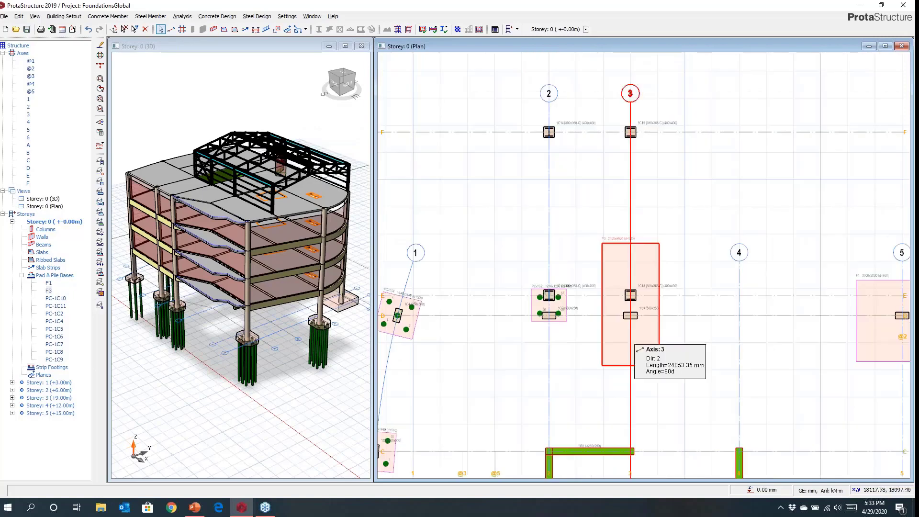
middle_drag(606, 204, 602, 285)
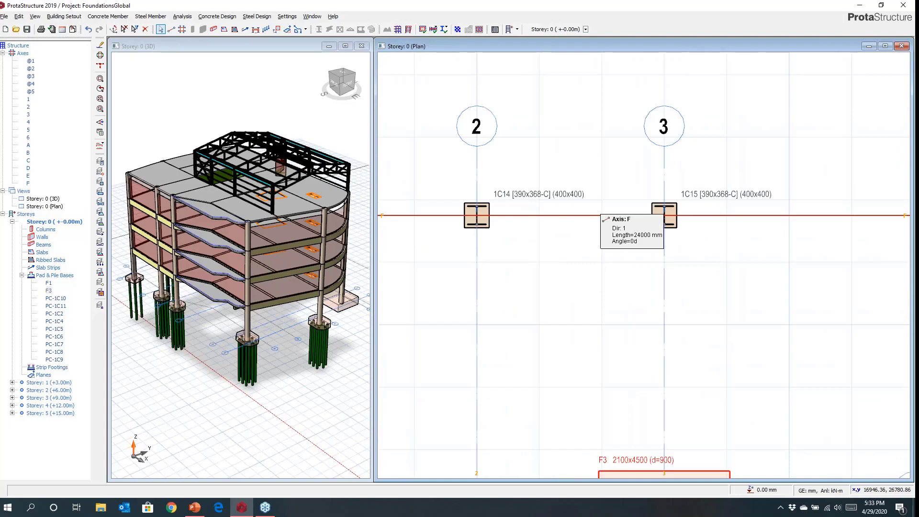
middle_drag(573, 265, 606, 259)
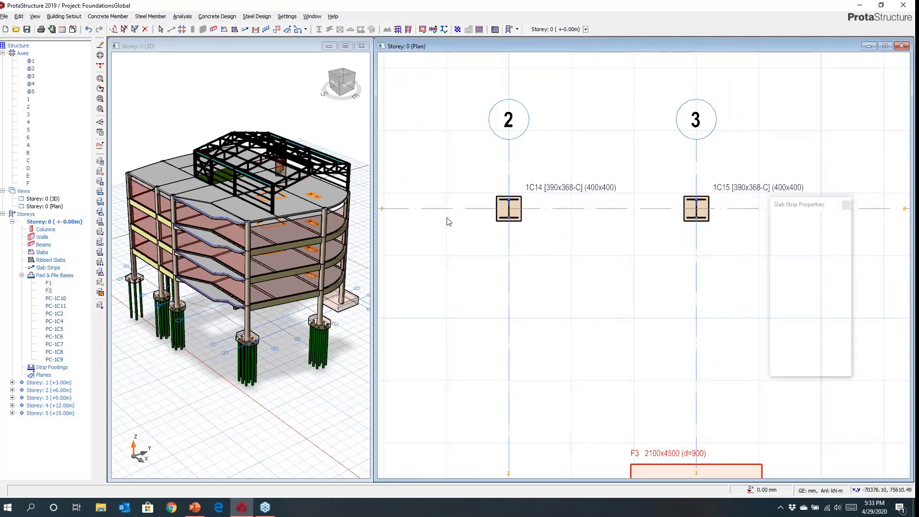
double_click(828, 264)
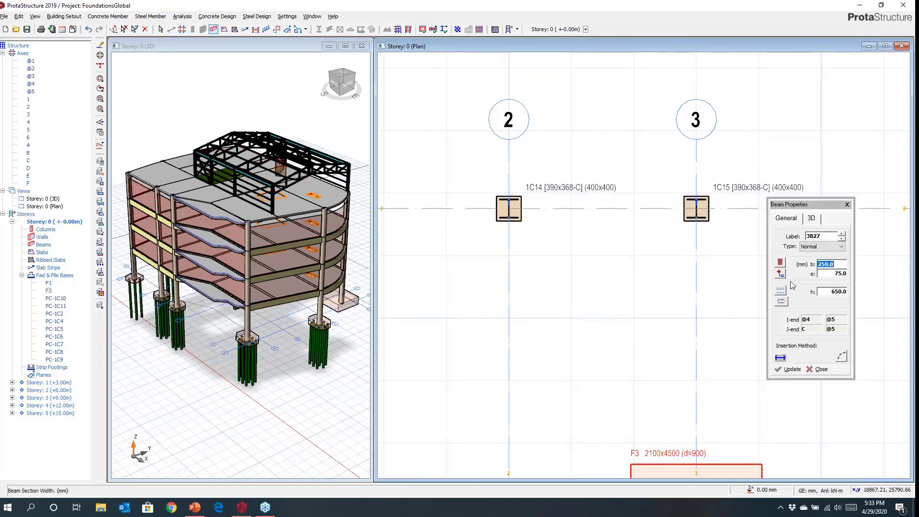
text(500)
key(Tab)
text(0)
key(Tab)
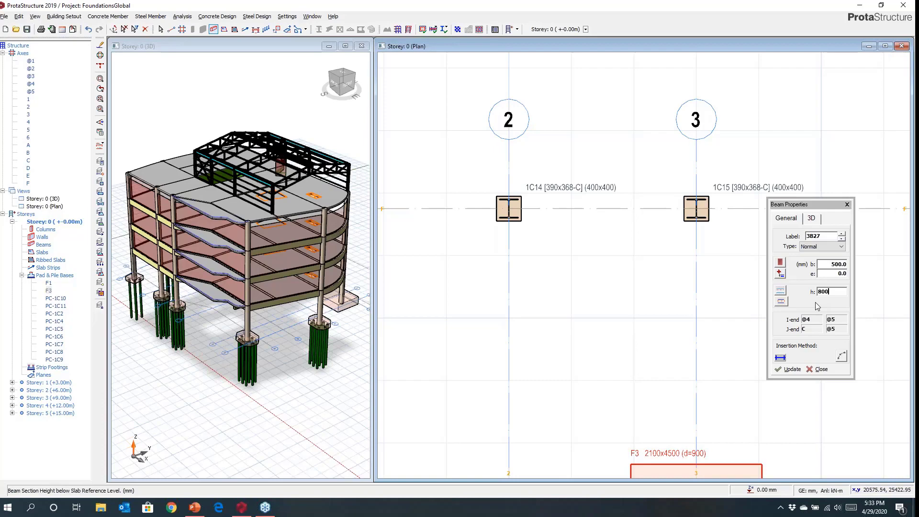
click(508, 209)
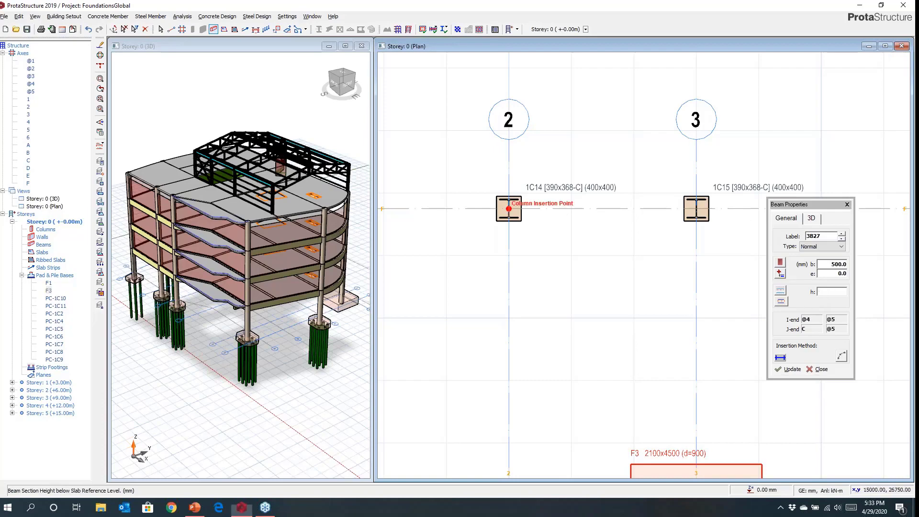
click(696, 209)
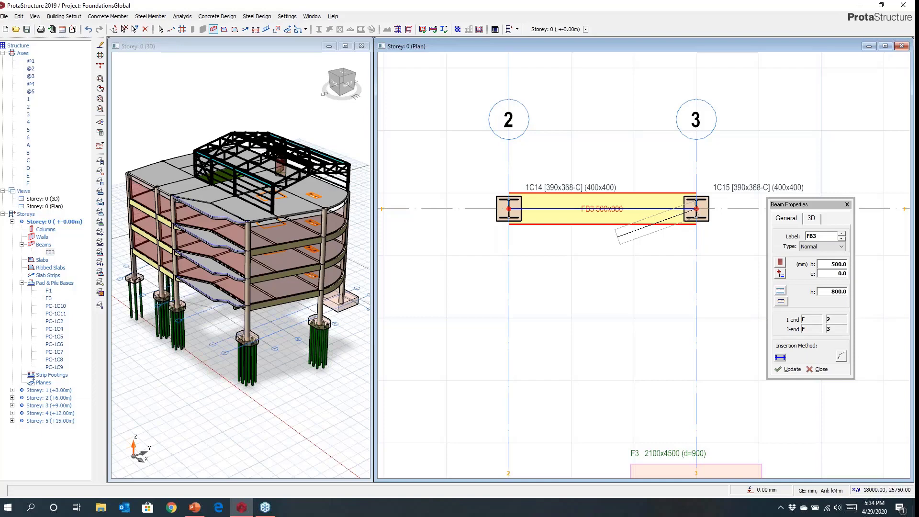
drag(795, 204, 796, 205)
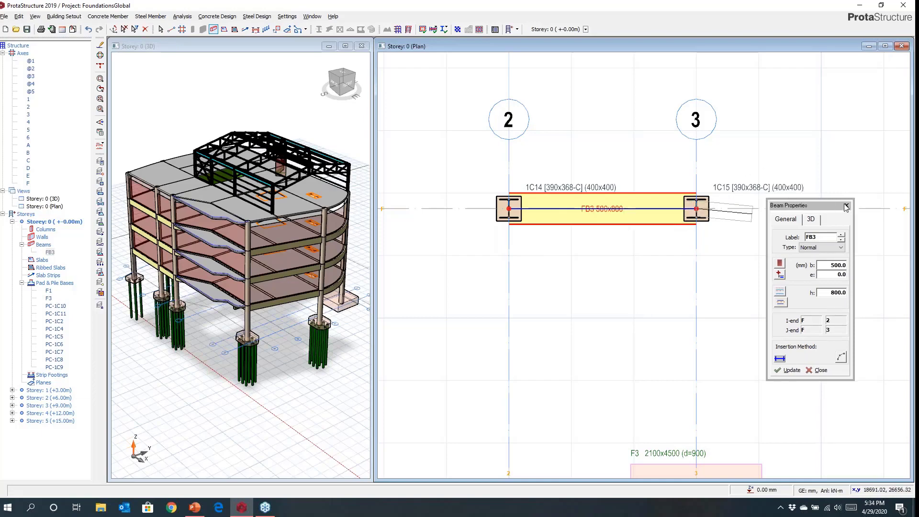
click(847, 206)
scroll(601, 191, up, 2)
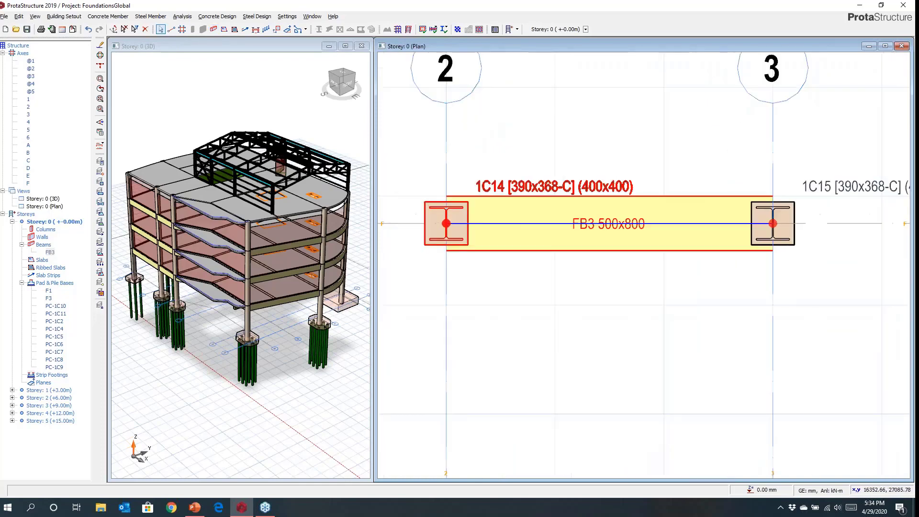
right_click(600, 190)
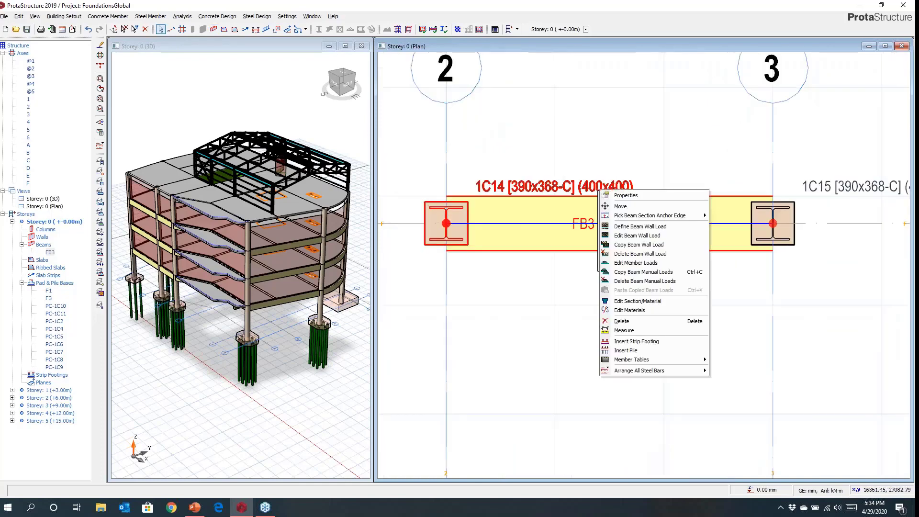
click(637, 341)
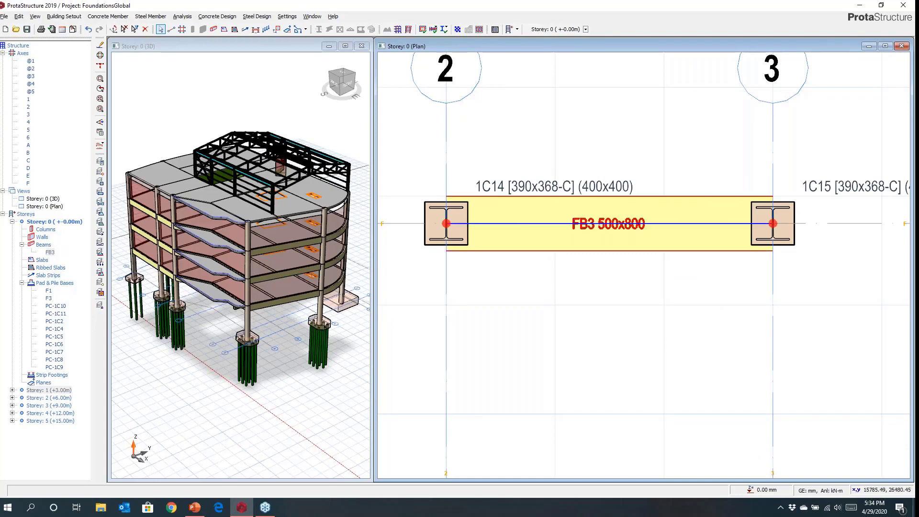
scroll(558, 269, down, 2)
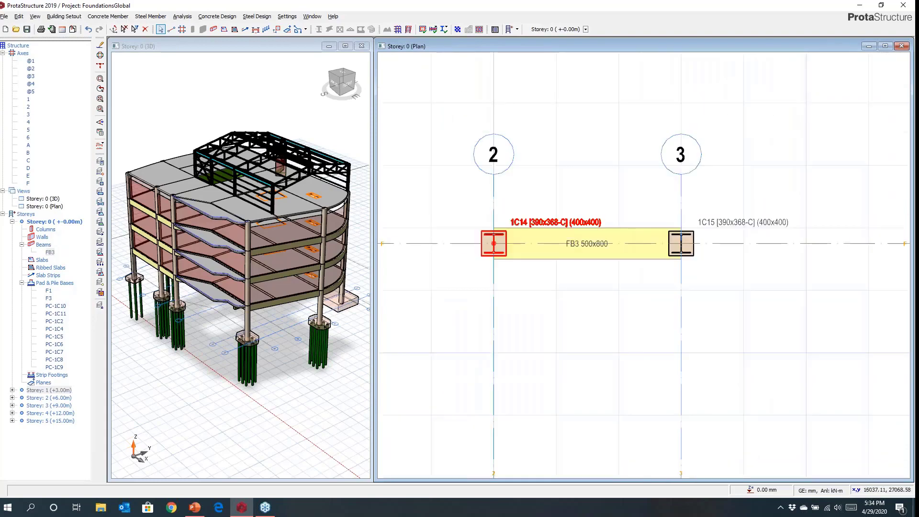
click(493, 243)
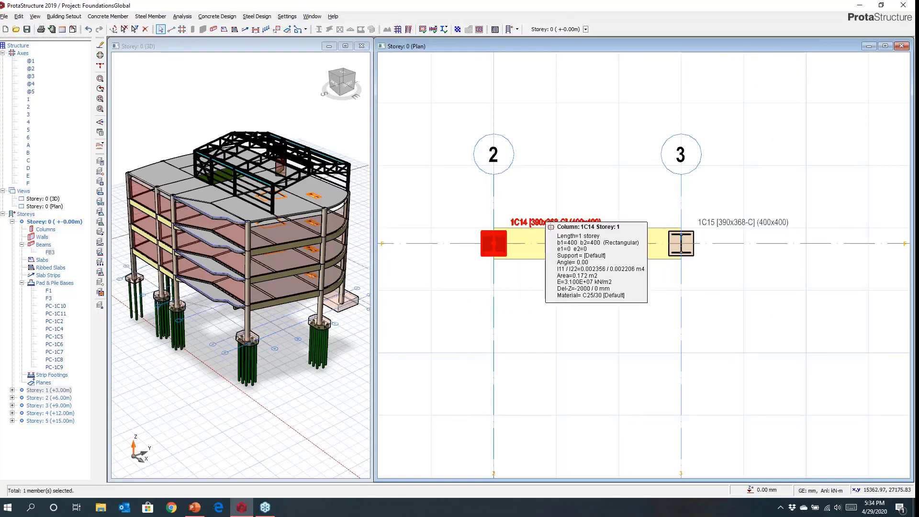
right_click(582, 224)
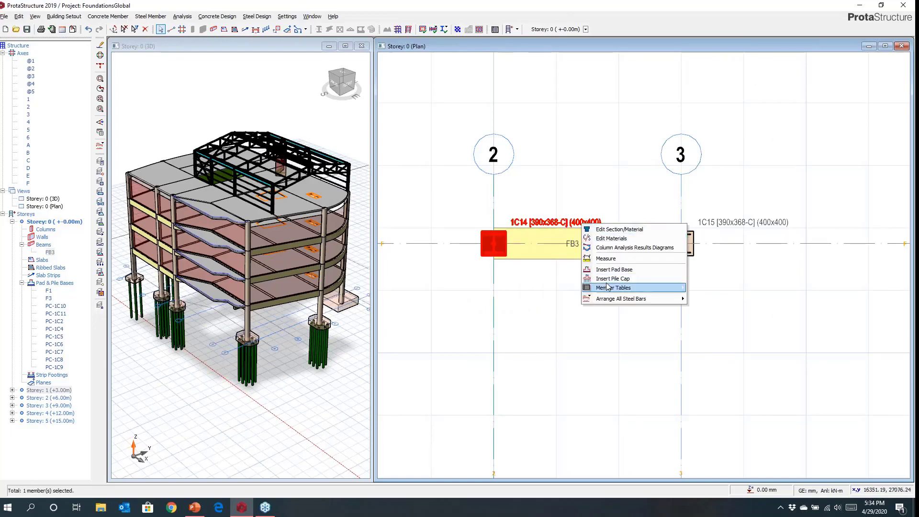
click(542, 326)
click(543, 326)
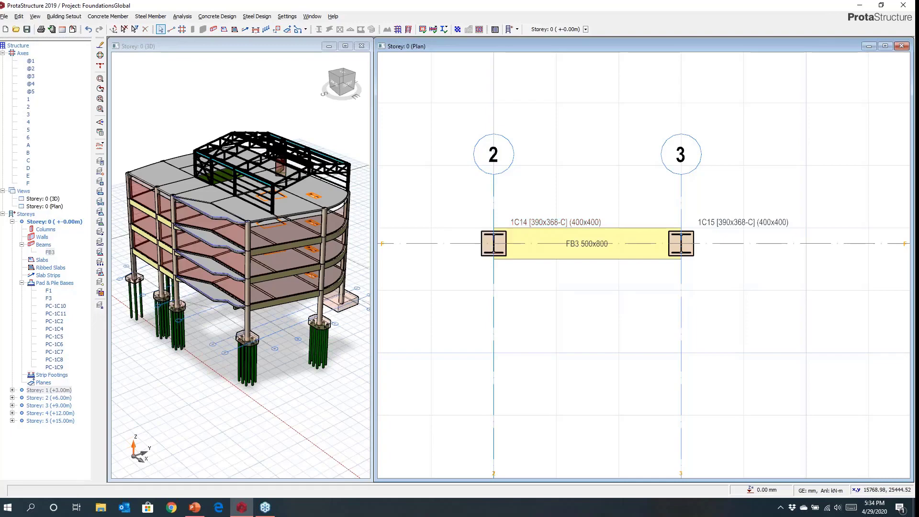
Start a strip footing under the axis F beam, enabling 3 subgrade reaction coefficient steps from 15000 to 50000 kN/m3
right_click(586, 228)
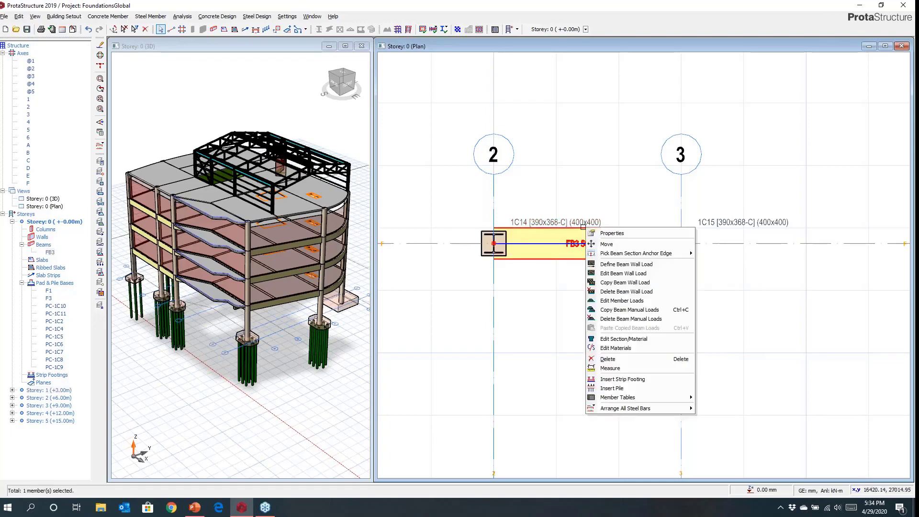
click(615, 380)
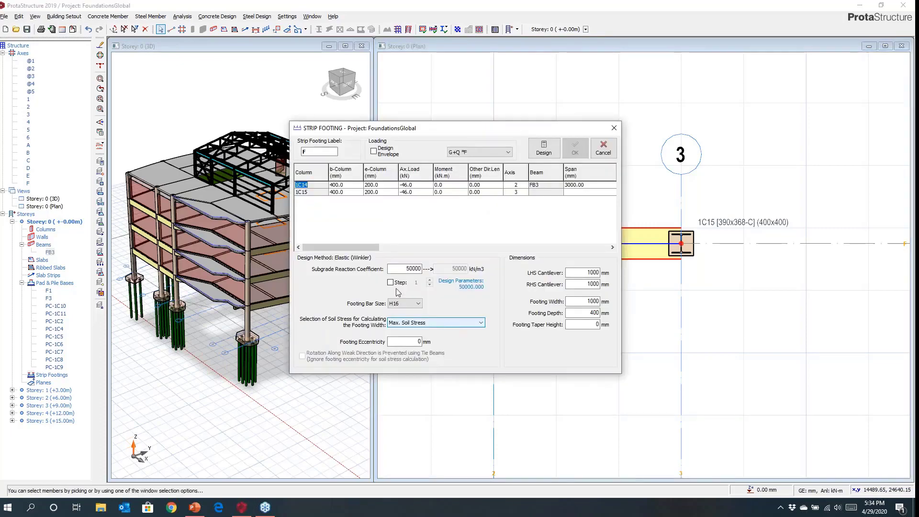
drag(509, 127, 550, 98)
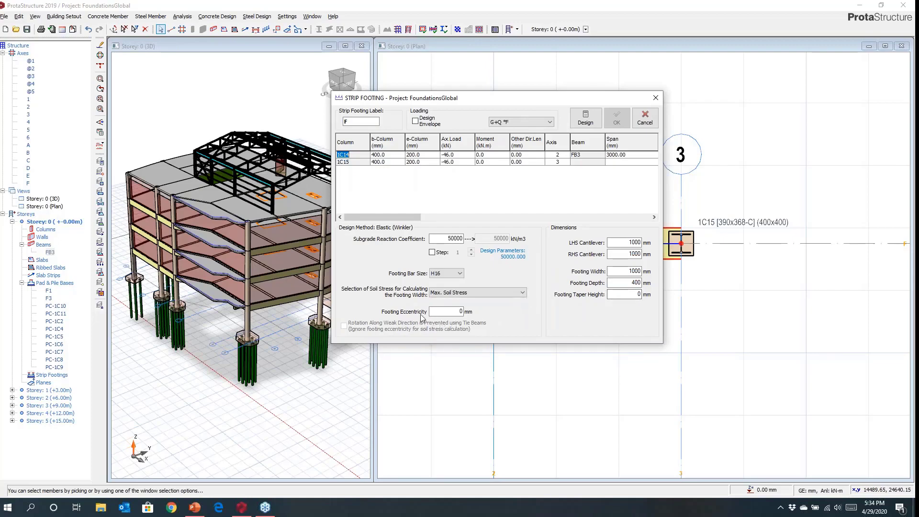
click(450, 238)
click(432, 252)
drag(446, 235, 469, 238)
text(15000)
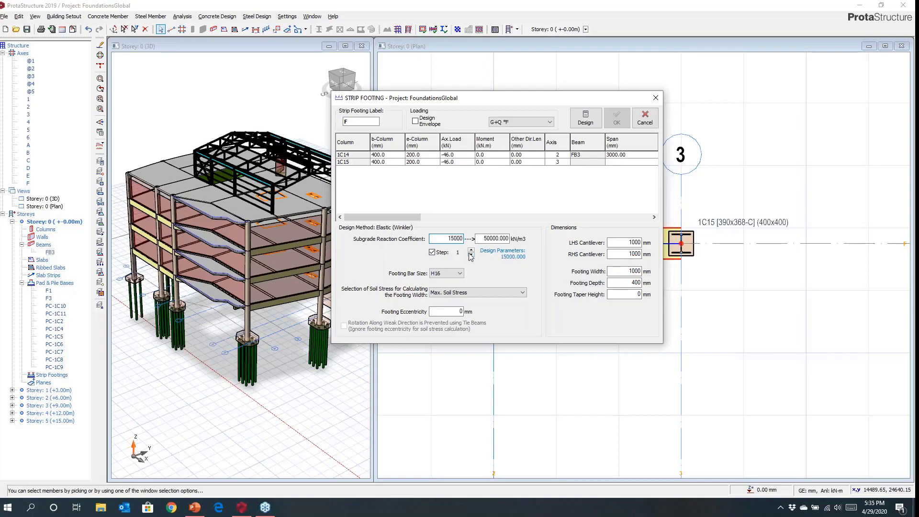
click(472, 251)
click(471, 251)
Design the strip footing for the design envelope with a taper height of 100 mm and insert it along axis F
click(623, 294)
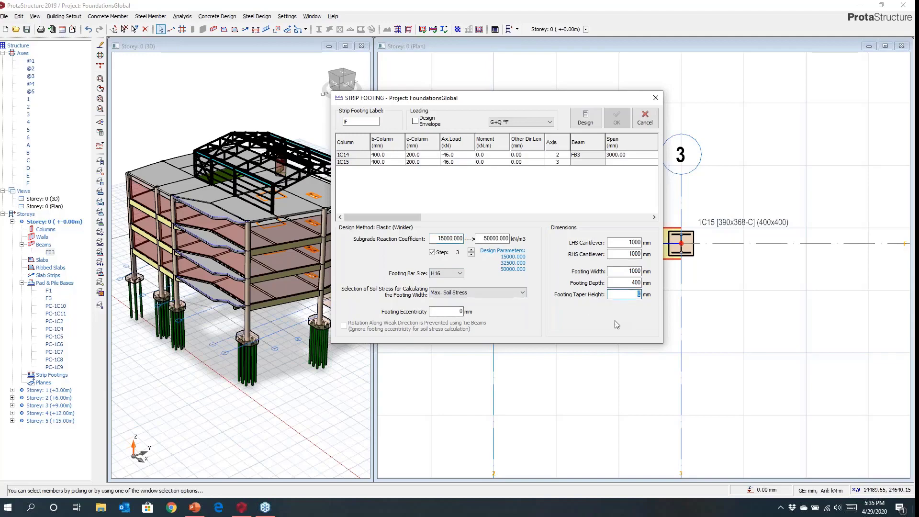
text(100)
click(415, 122)
click(586, 121)
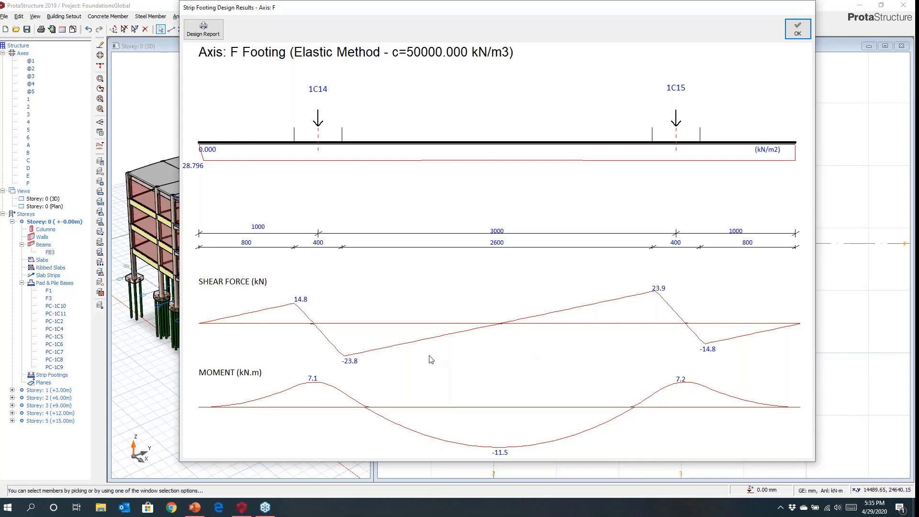
click(797, 34)
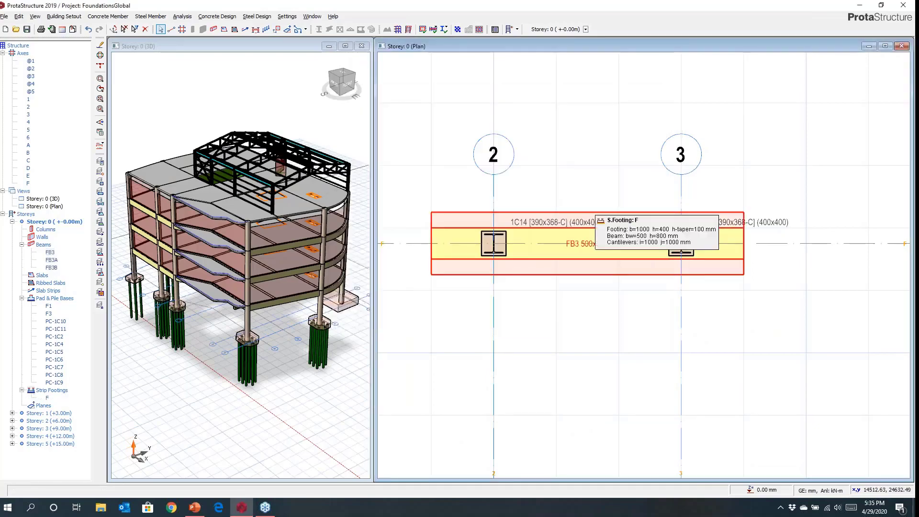
Examine the strip footing on axis F and the other foundations under the building in the 3D view
scroll(271, 301, down, 3)
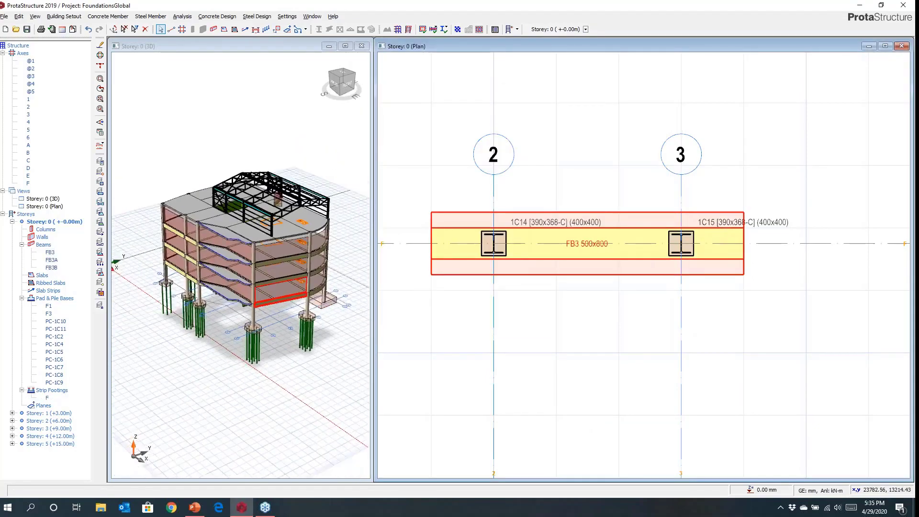
scroll(271, 301, down, 2)
middle_drag(271, 301, 226, 291)
drag(226, 292, 223, 291)
scroll(267, 305, up, 6)
mouse_move(266, 305)
middle_down()
mouse_move(155, 282)
mouse_move(311, 290)
middle_up()
click(311, 292)
scroll(307, 256, up, 5)
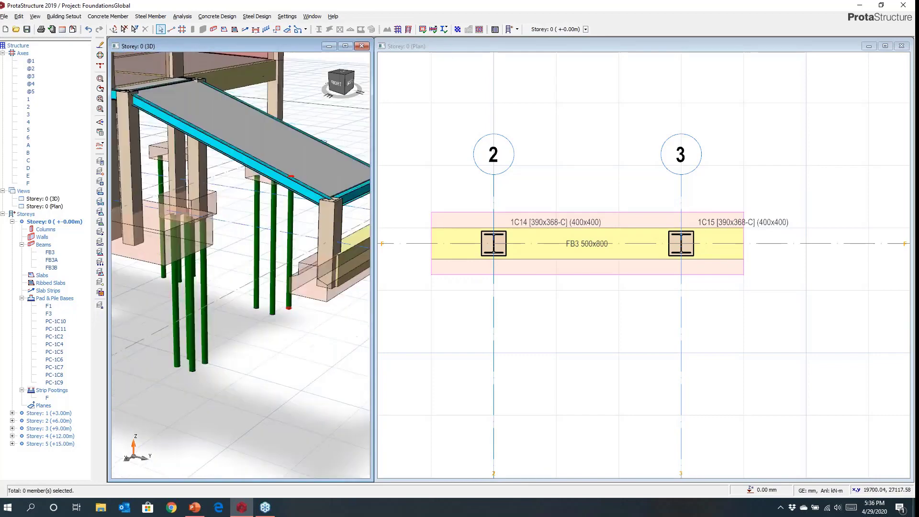
scroll(289, 254, up, 2)
mouse_move(218, 282)
middle_down()
mouse_move(256, 273)
mouse_move(128, 287)
middle_up()
scroll(240, 265, down, 5)
middle_drag(362, 291, 195, 319)
middle_drag(166, 291, 167, 311)
scroll(211, 307, down, 3)
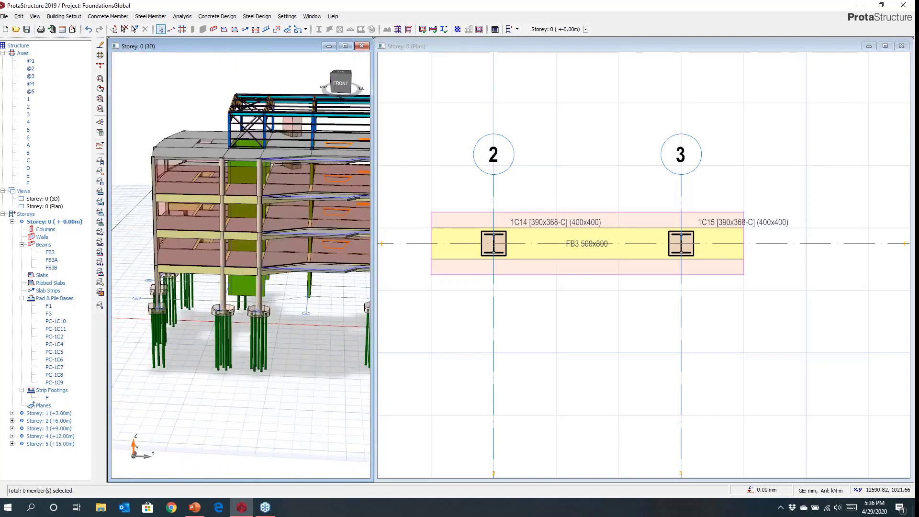
scroll(167, 310, down, 2)
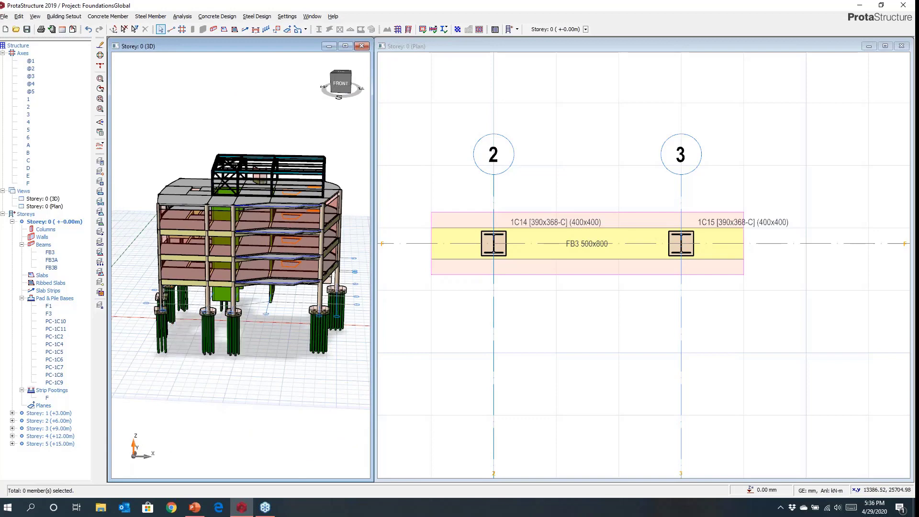
Draw a rectangular slab edge around the core walls between axes 2 to 4 and B to C, starting at 14000, 16000
scroll(500, 296, down, 6)
middle_drag(488, 206, 487, 130)
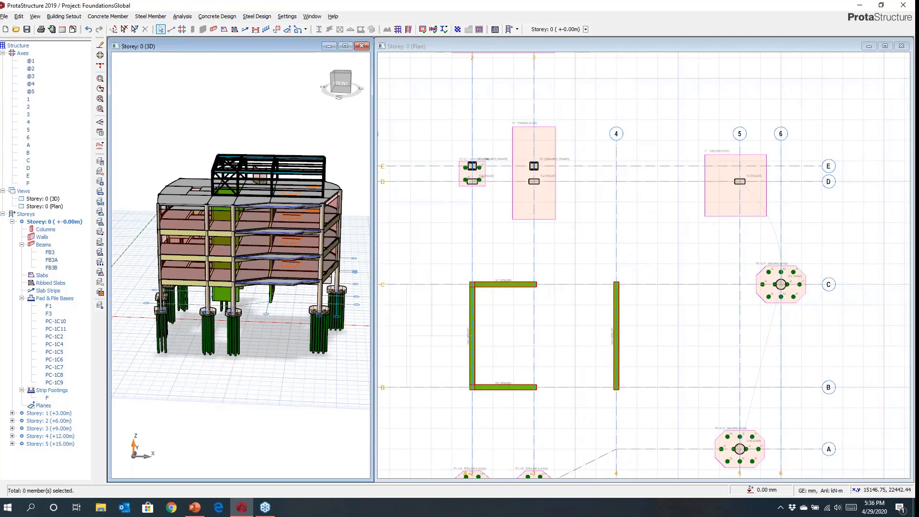
middle_drag(593, 279, 628, 191)
scroll(539, 228, up, 2)
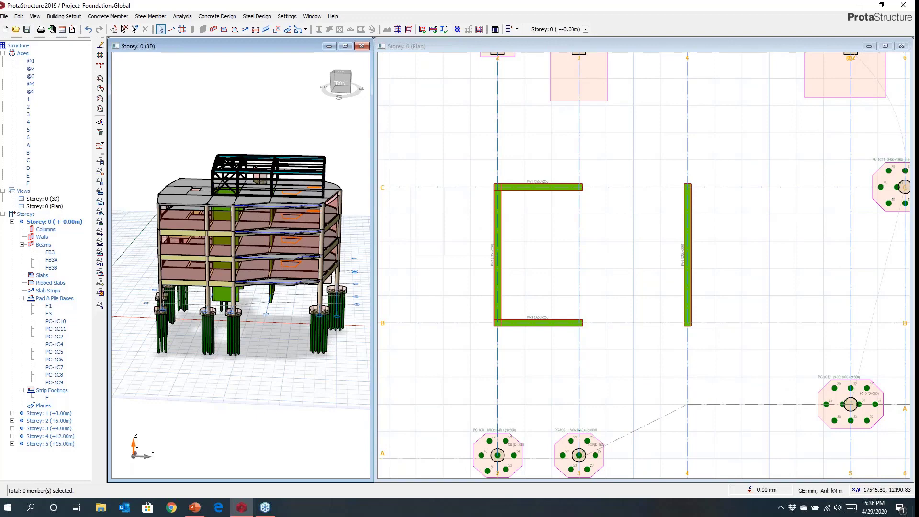
click(304, 30)
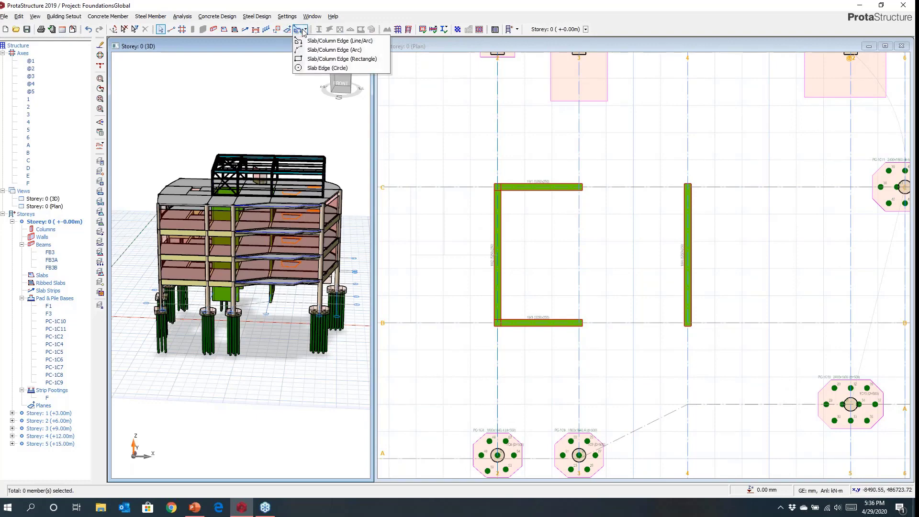
click(342, 59)
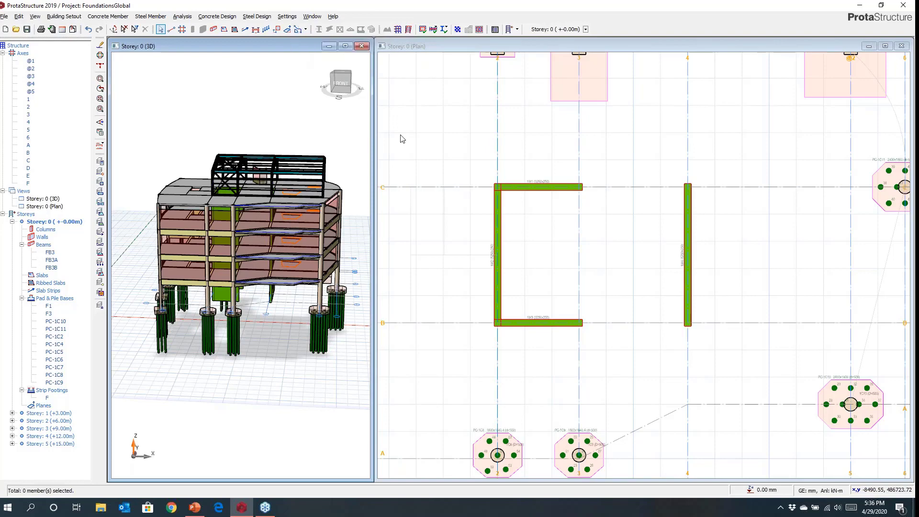
click(469, 159)
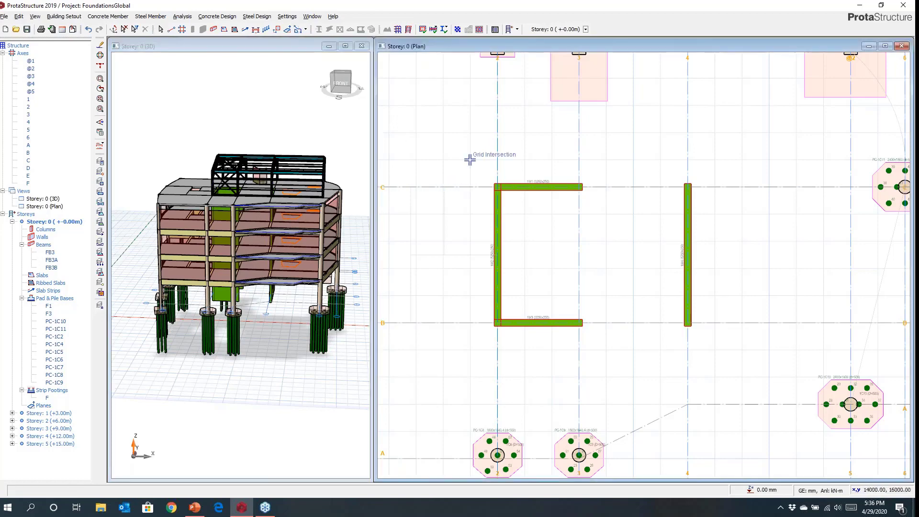
click(715, 350)
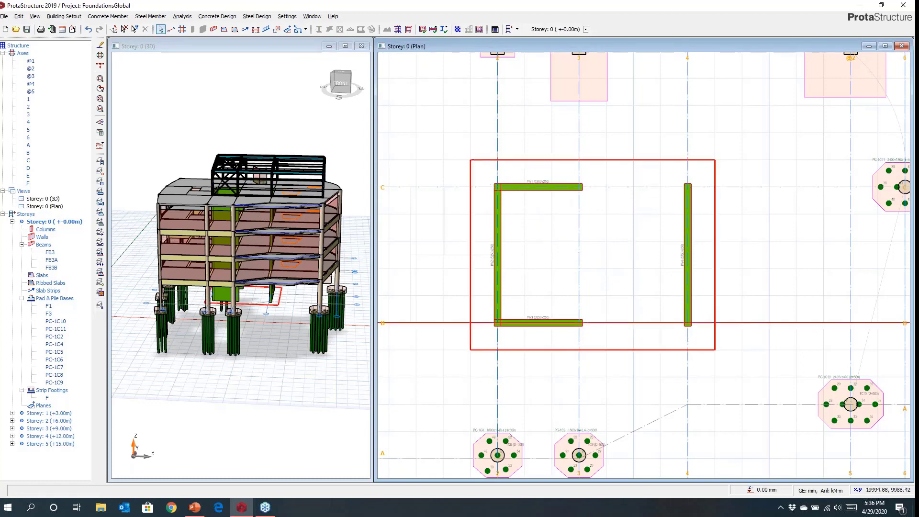
Insert a 500 mm thick foundation slab inside the rectangular edge around the core walls and inspect it in 3D
click(234, 30)
double_click(838, 270)
text(5)
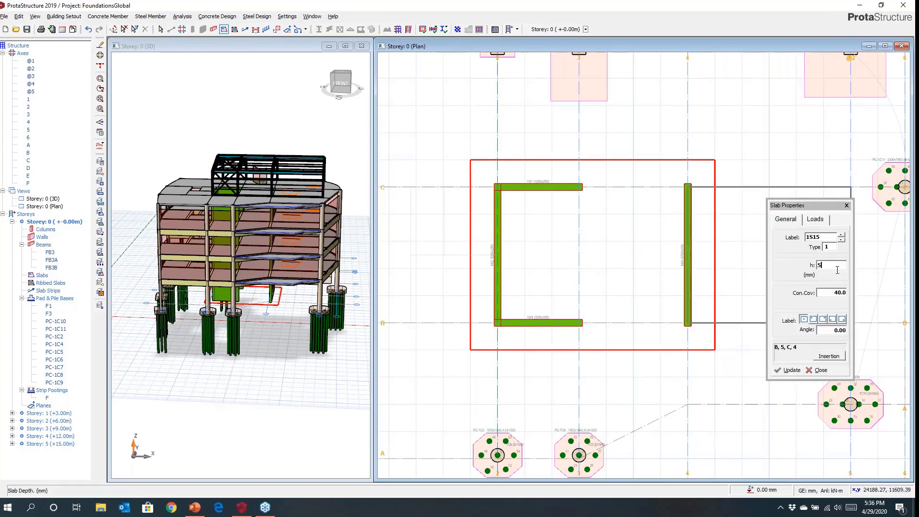
text(00)
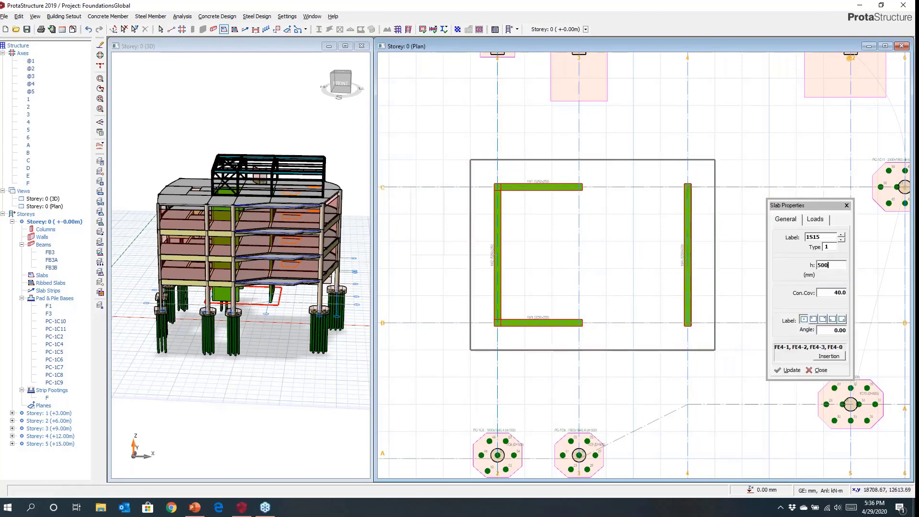
click(593, 255)
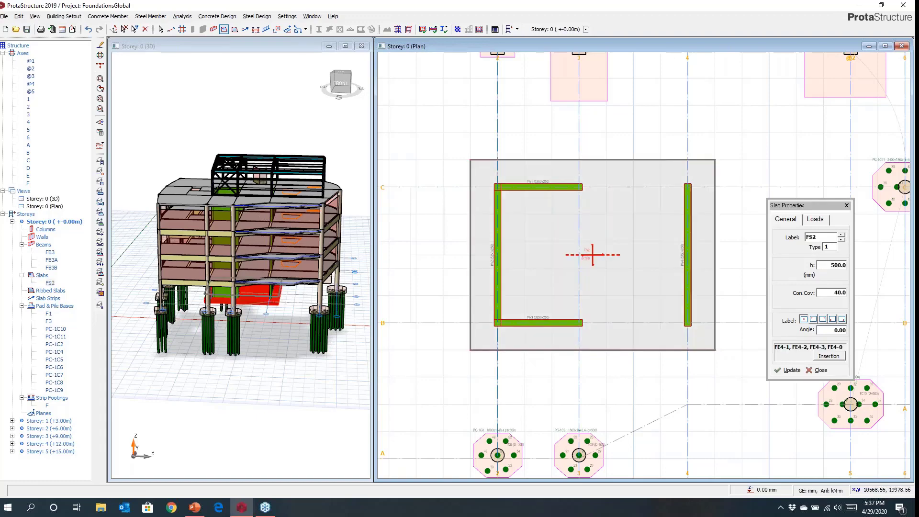
click(846, 206)
key(Escape)
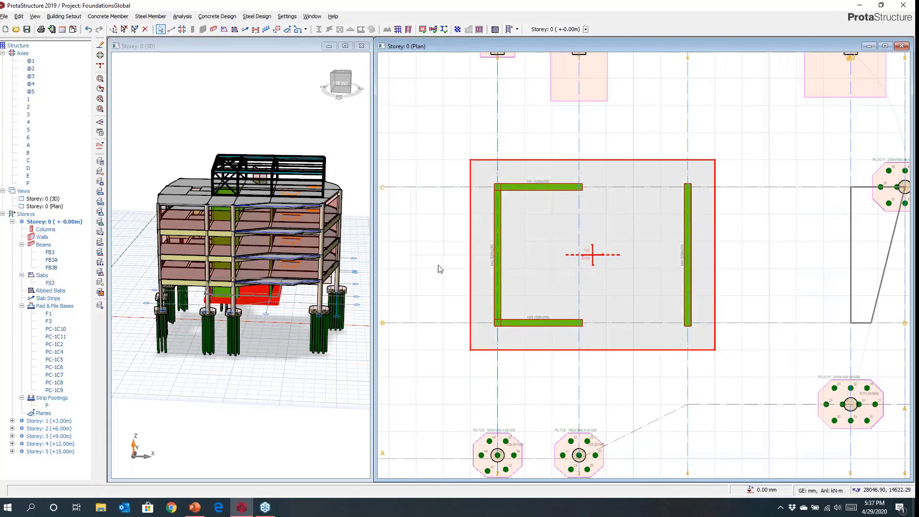
click(319, 310)
mouse_move(320, 310)
mouse_down()
mouse_move(280, 297)
mouse_move(220, 304)
mouse_up()
scroll(237, 296, up, 3)
scroll(232, 301, up, 5)
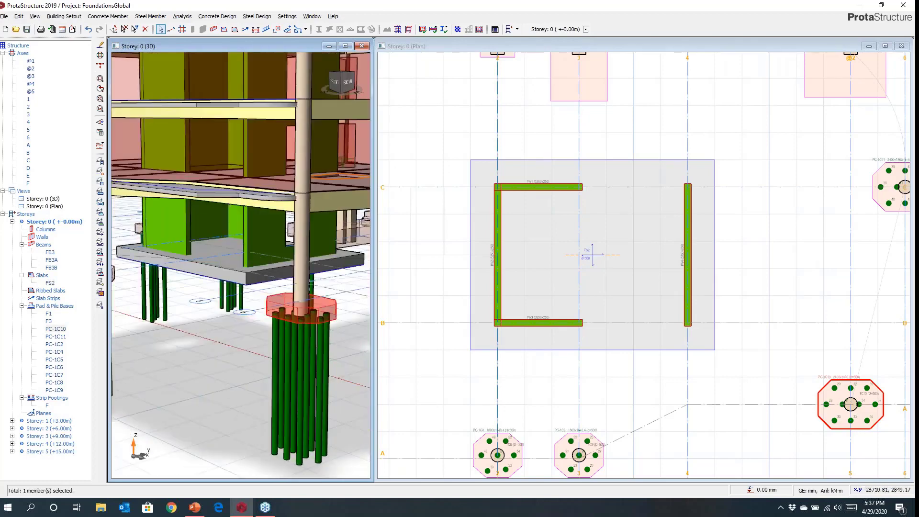
Start an X-direction slab strip of type FE Strip, using the third end condition at both start and end
scroll(549, 271, down, 4)
mouse_move(637, 339)
middle_down()
mouse_move(630, 289)
mouse_move(653, 307)
middle_up()
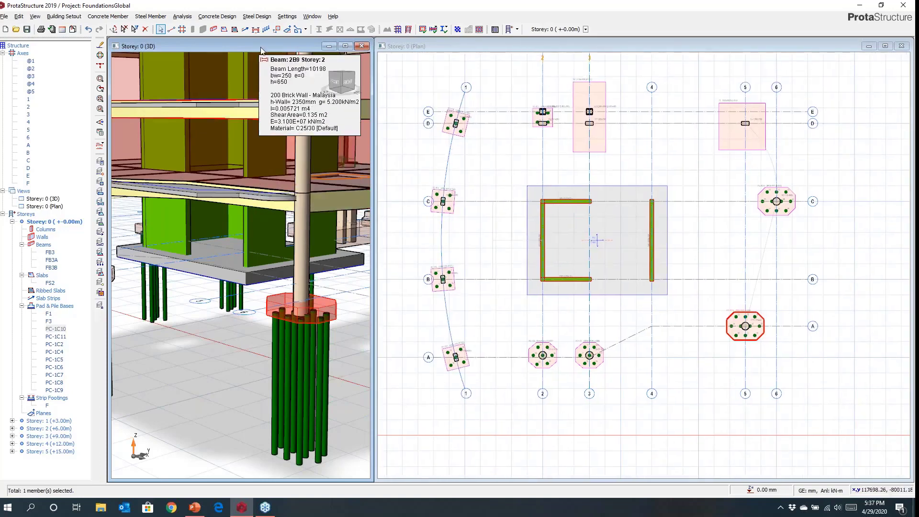
click(245, 31)
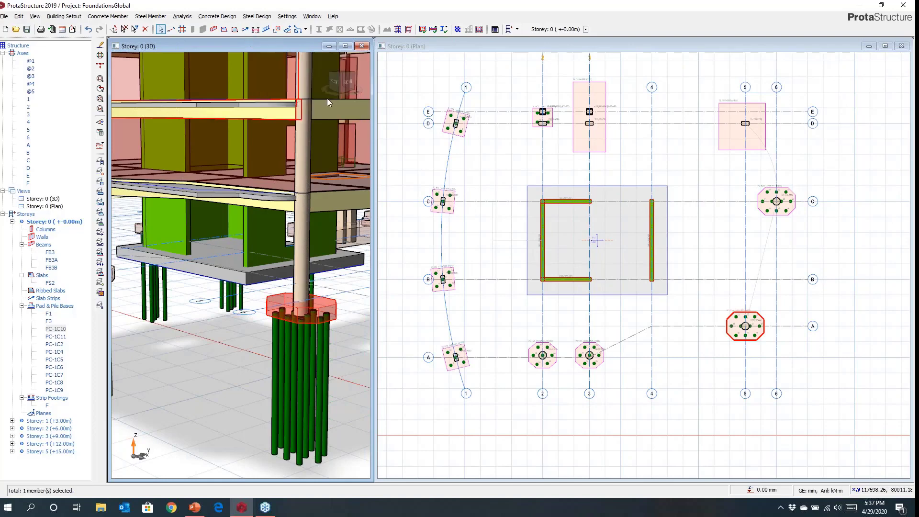
drag(786, 205, 287, 236)
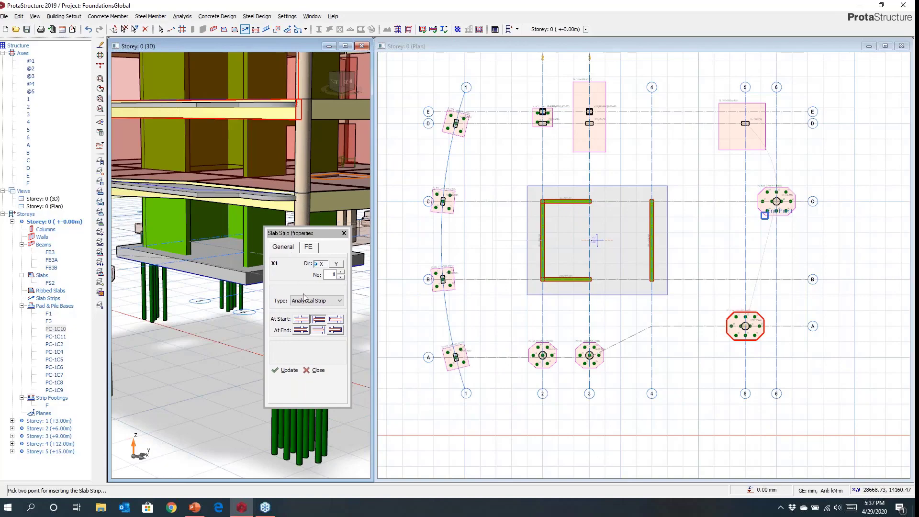
click(336, 319)
click(335, 330)
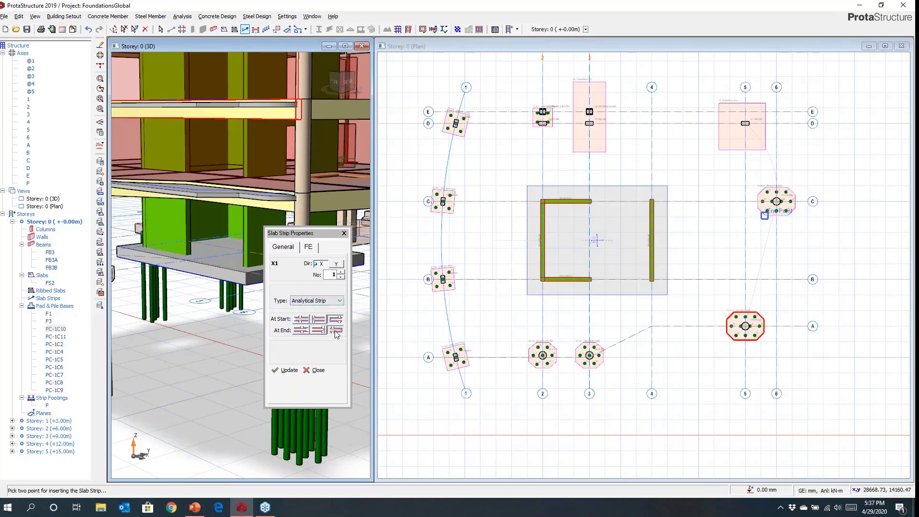
click(325, 301)
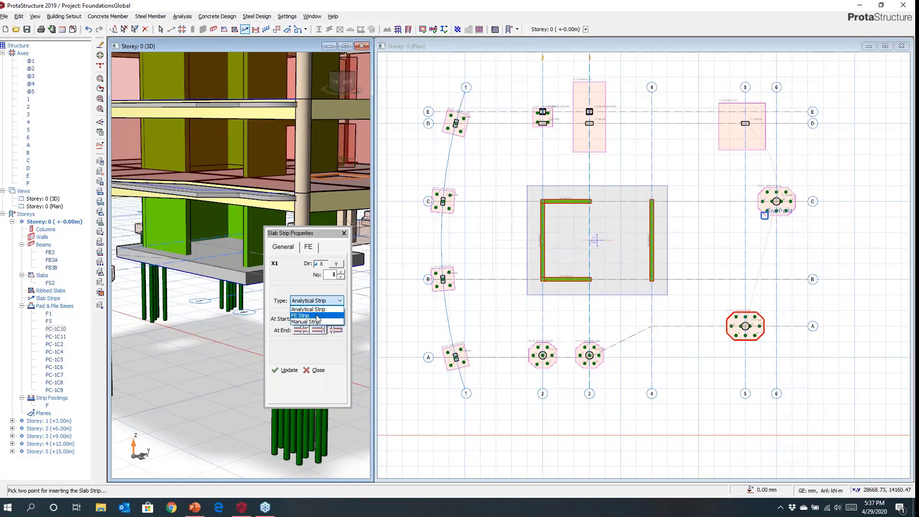
click(317, 316)
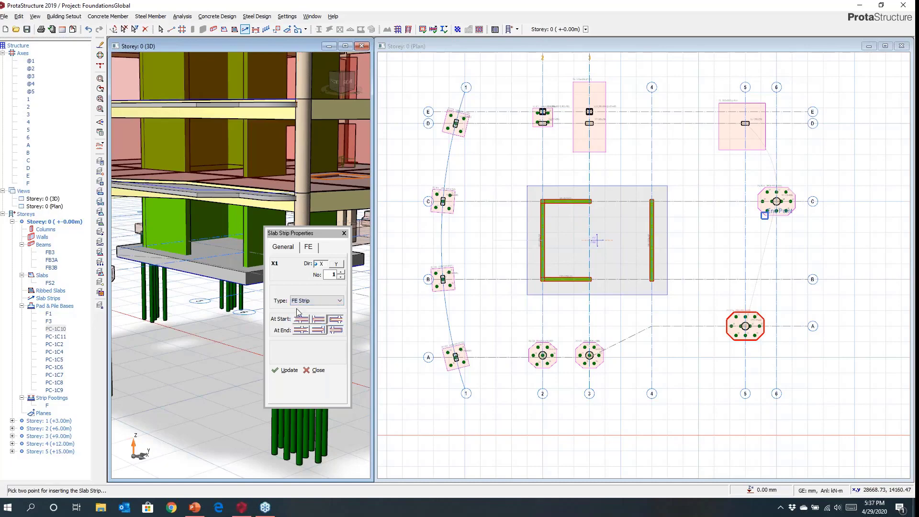
Enable Integral Strip with the last FE layout option and insert an X strip about 11700 mm long across the slab, midway between axes B and C
click(308, 247)
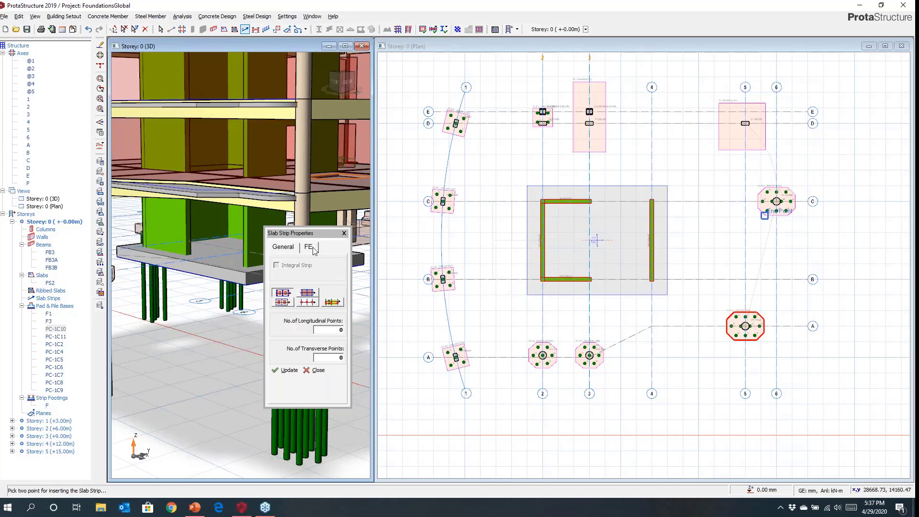
click(336, 304)
click(277, 265)
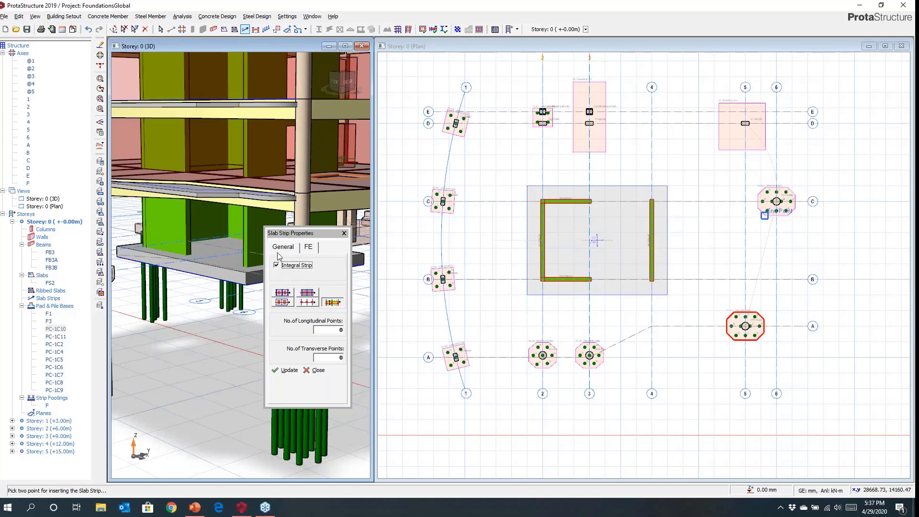
click(282, 247)
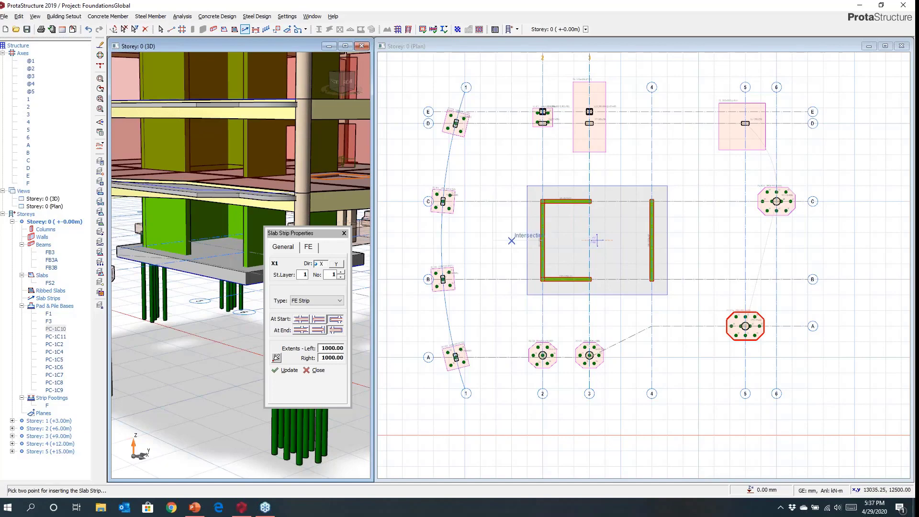
click(511, 240)
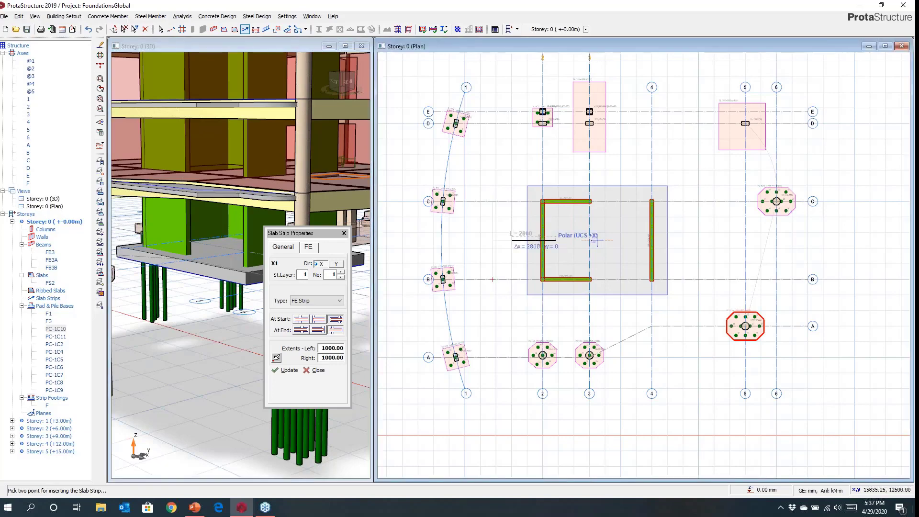
click(694, 240)
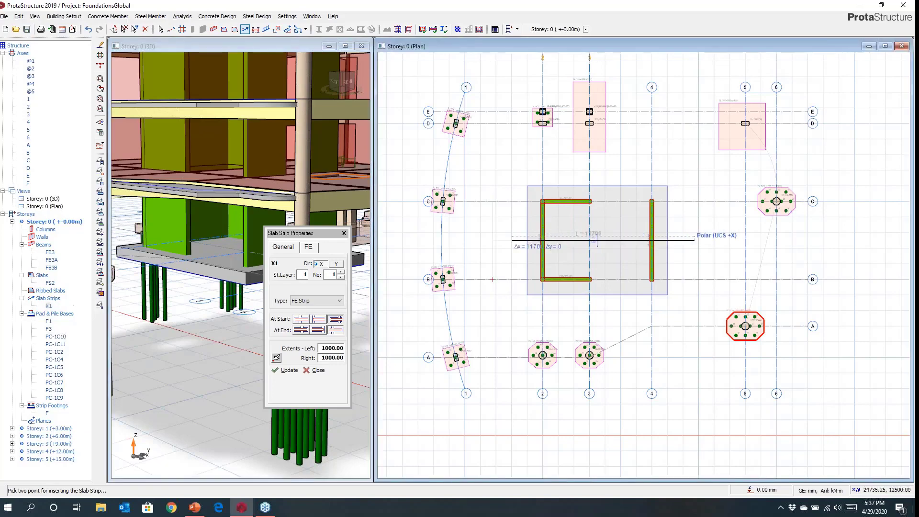
scroll(581, 241, up, 2)
scroll(581, 241, up, 1)
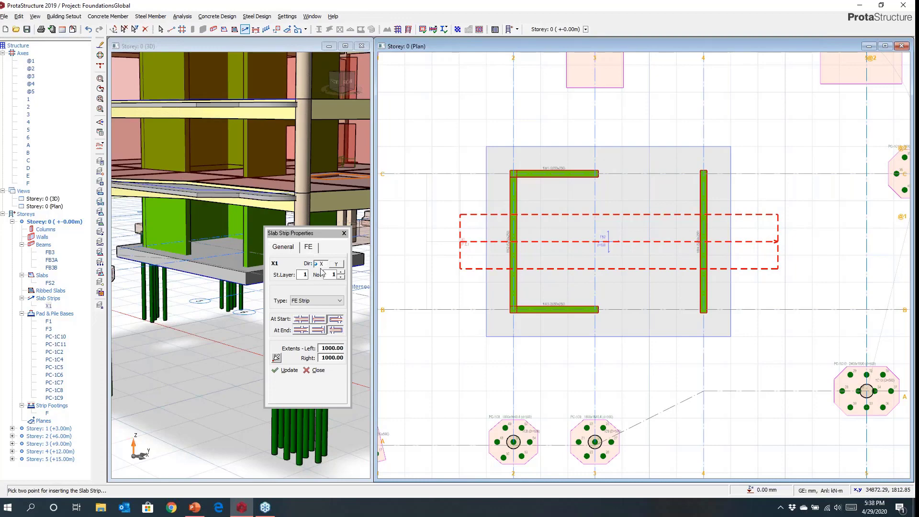
Insert two Y-direction FE strips across the full slab, starting at 17000, 8000 and at 21000, 8000
click(336, 264)
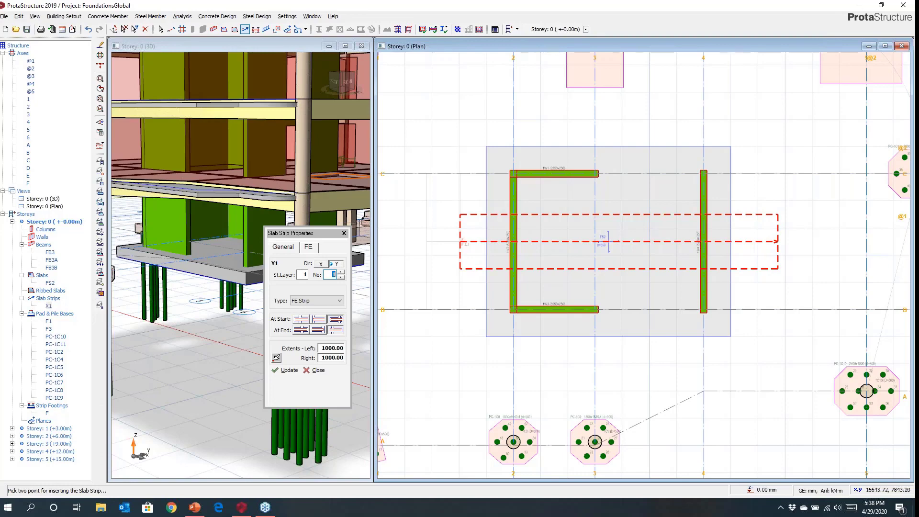
click(567, 365)
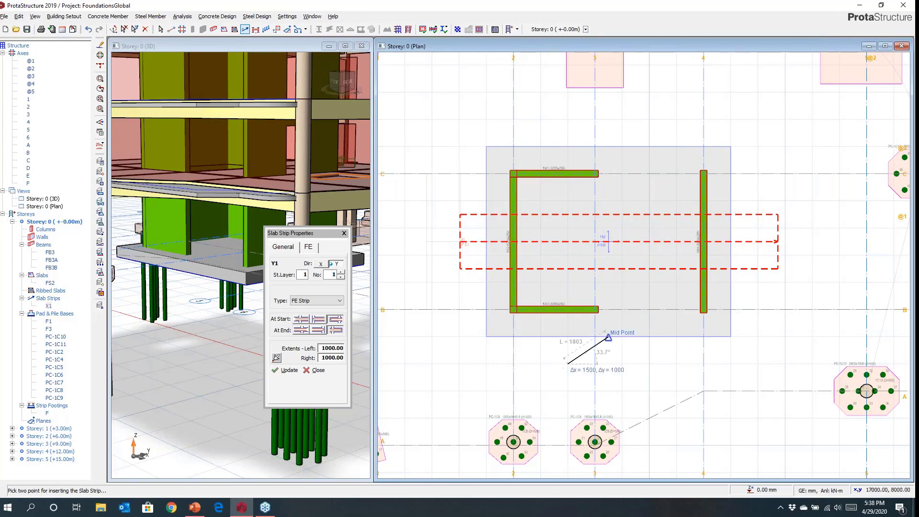
click(567, 120)
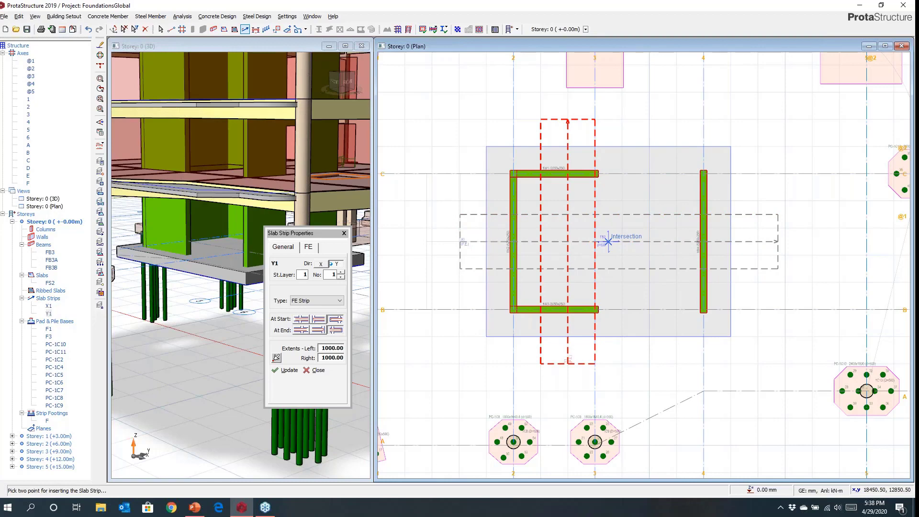
click(677, 365)
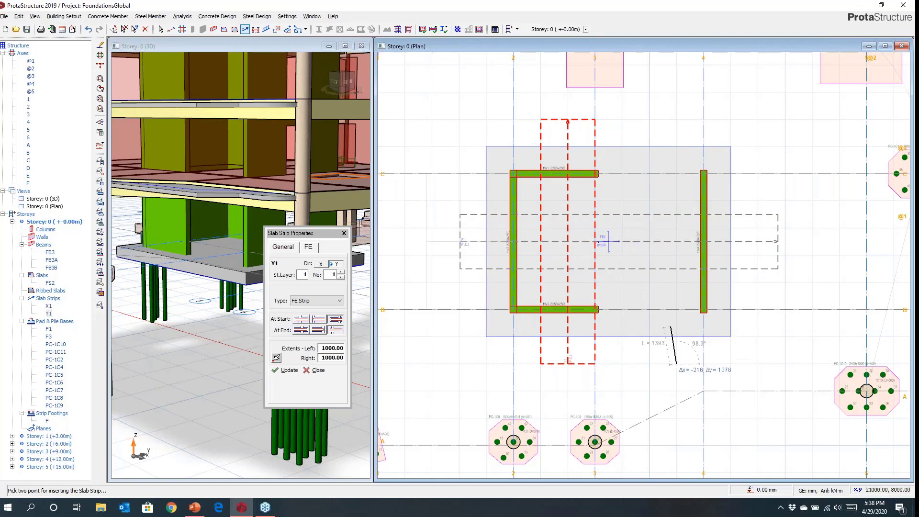
click(676, 120)
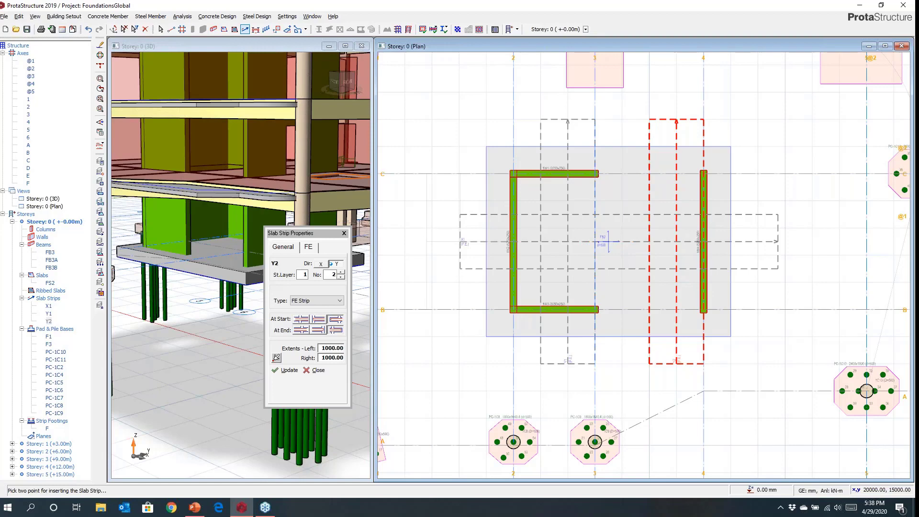
key(Escape)
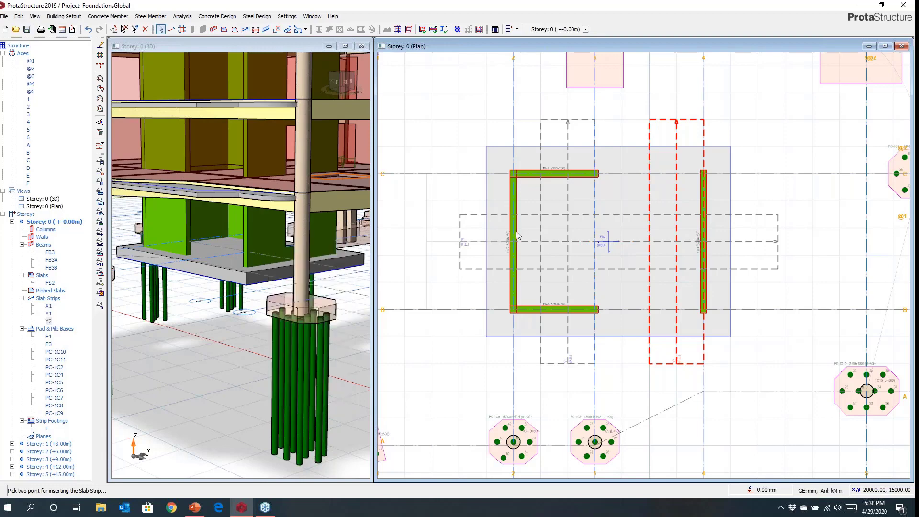
scroll(618, 241, down, 3)
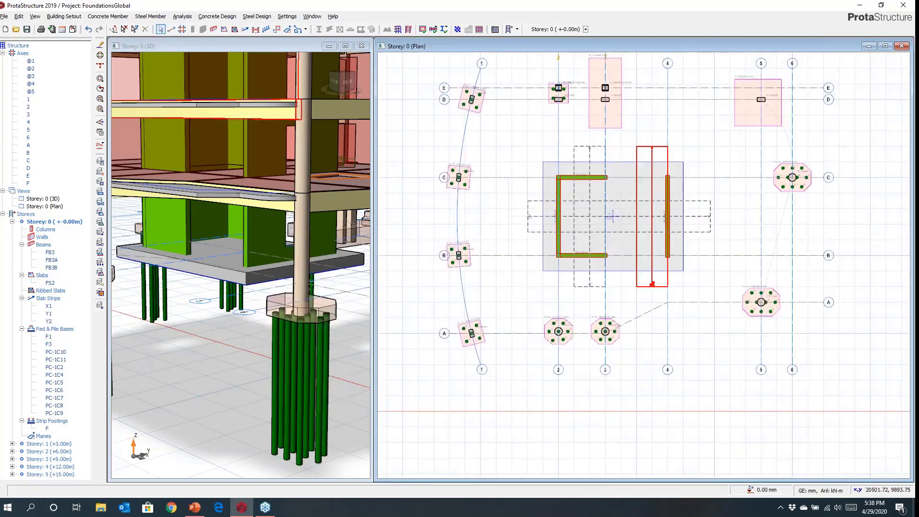
scroll(608, 230, up, 3)
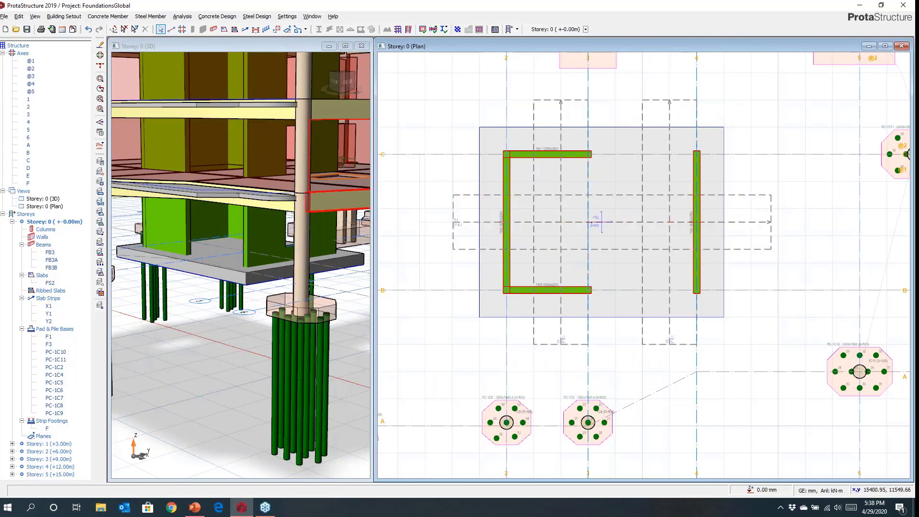
Start the FE Raft Foundation Analysis and review the reference table of subgrade reaction coefficients without picking a value
click(183, 16)
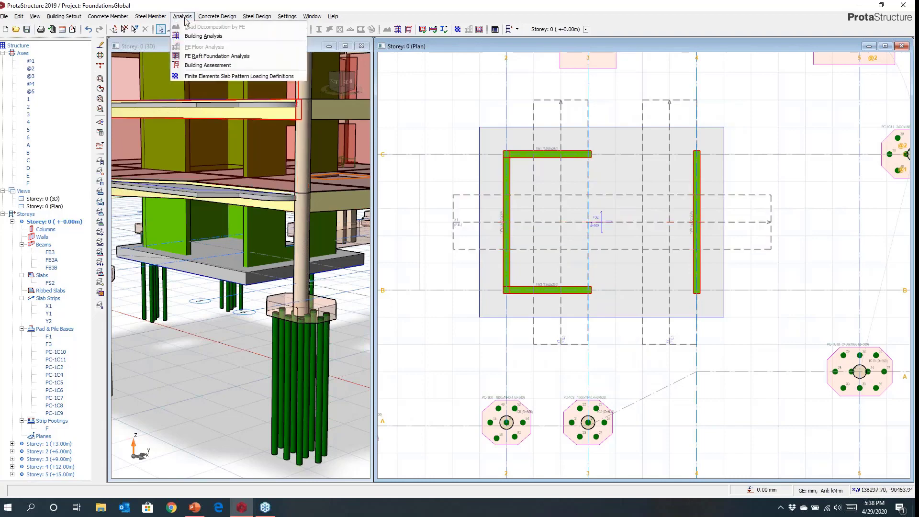
click(186, 57)
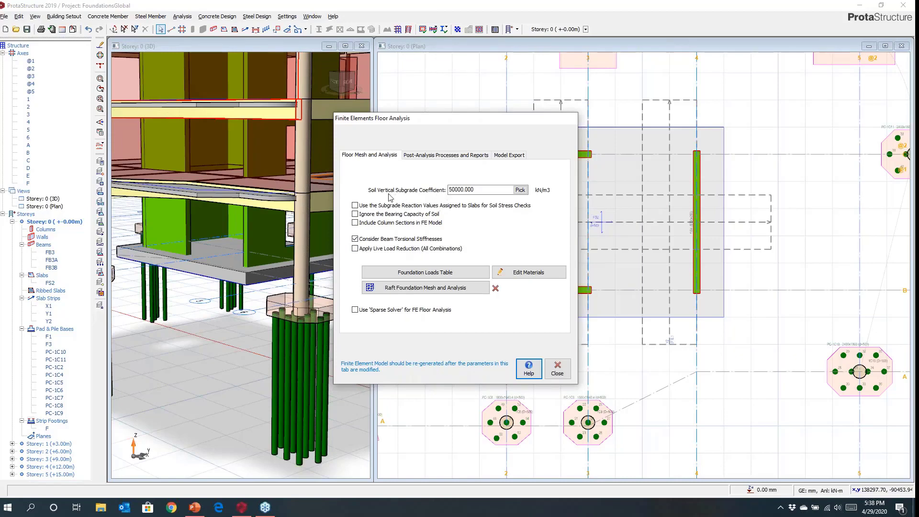
click(520, 190)
drag(151, 26, 231, 130)
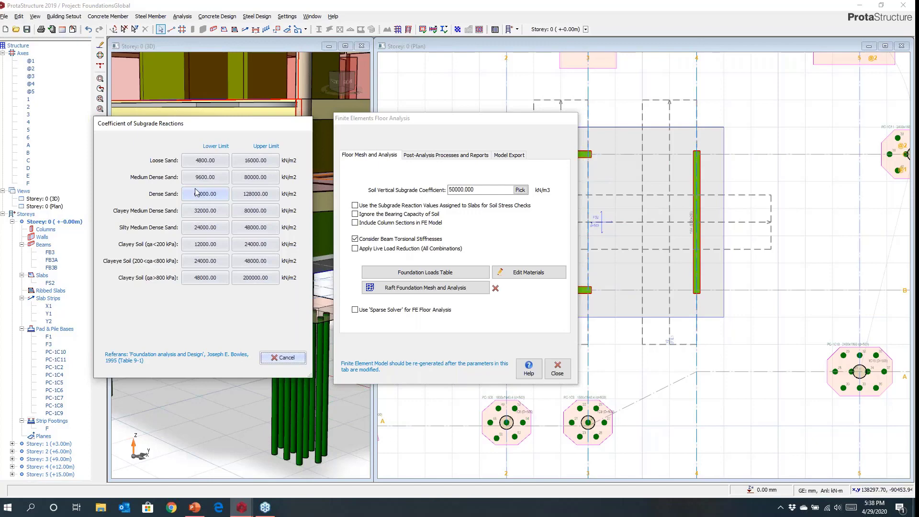
click(277, 357)
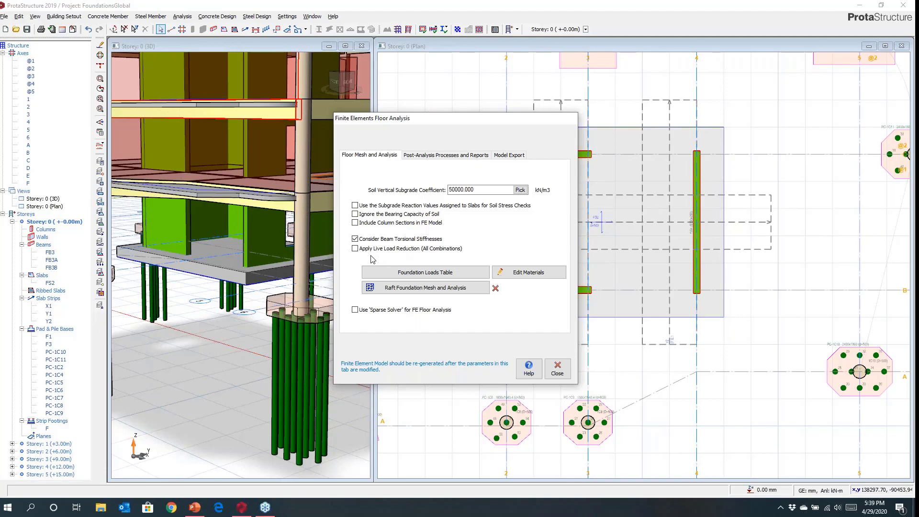
Open Raft Foundation Mesh and Analysis and generate the finite element mesh with the preset uniformity factor and plate element size, inspecting it up close
click(401, 288)
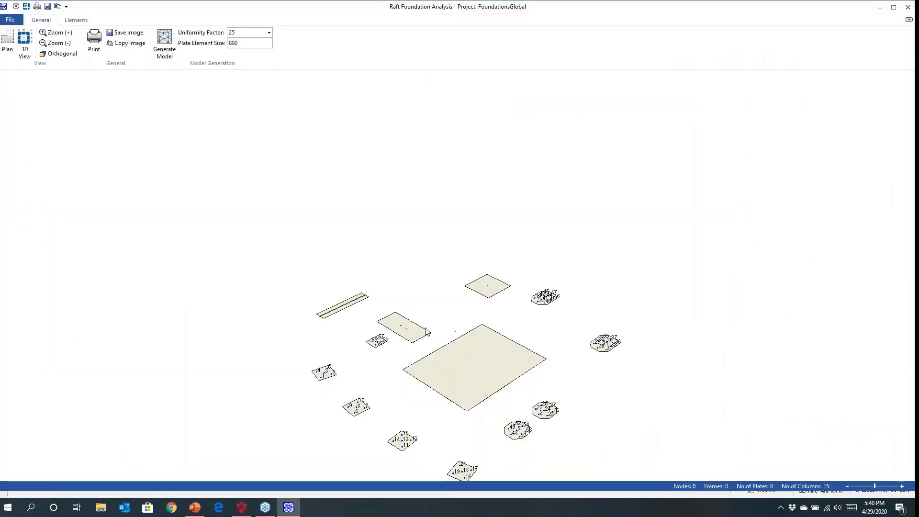
drag(427, 328, 381, 255)
drag(328, 232, 337, 240)
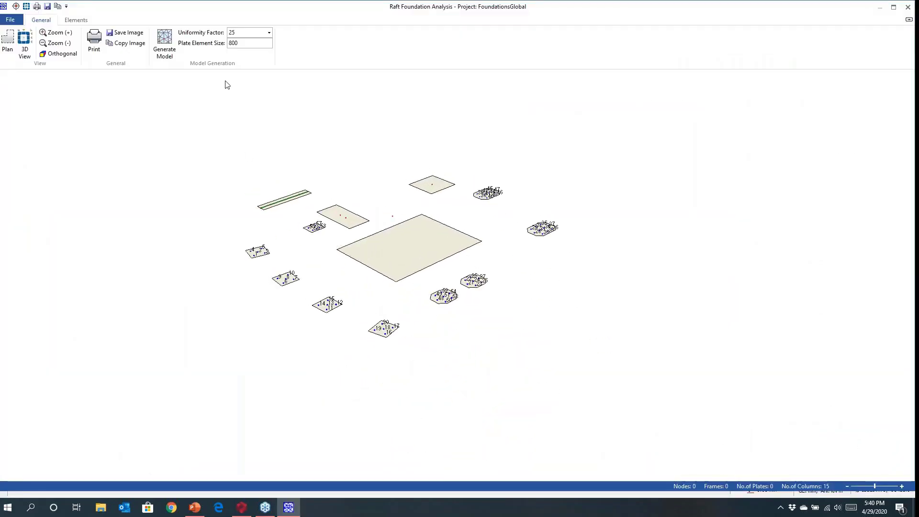
click(164, 42)
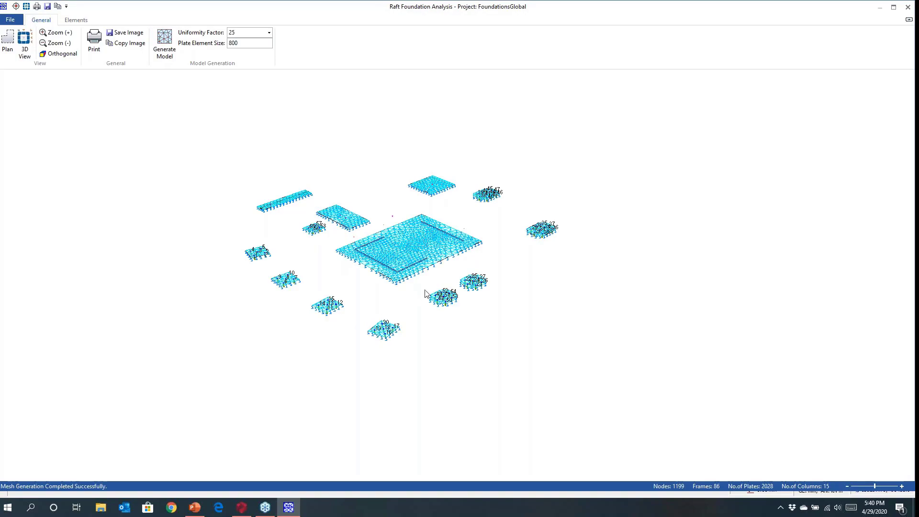
scroll(362, 246, up, 5)
scroll(361, 246, up, 4)
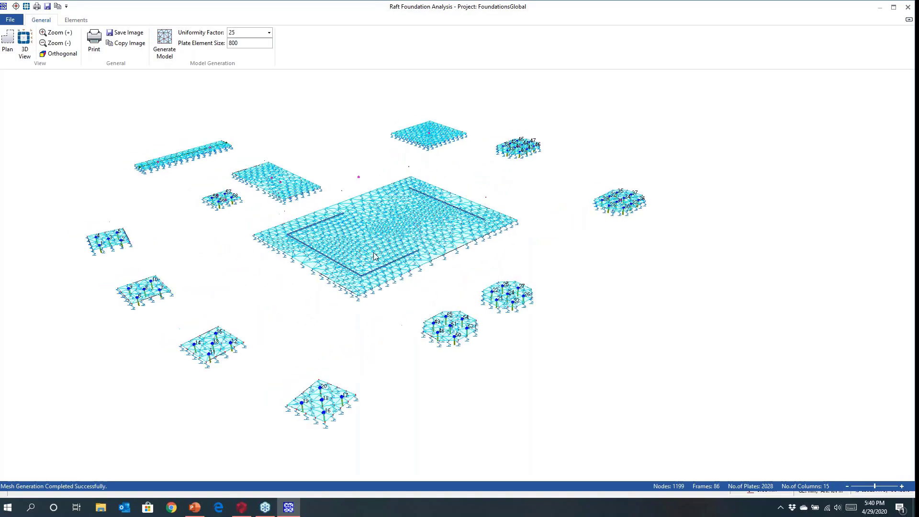
Examine the generated finite element mesh and its spring supports on the large raft foundation
scroll(411, 340, up, 6)
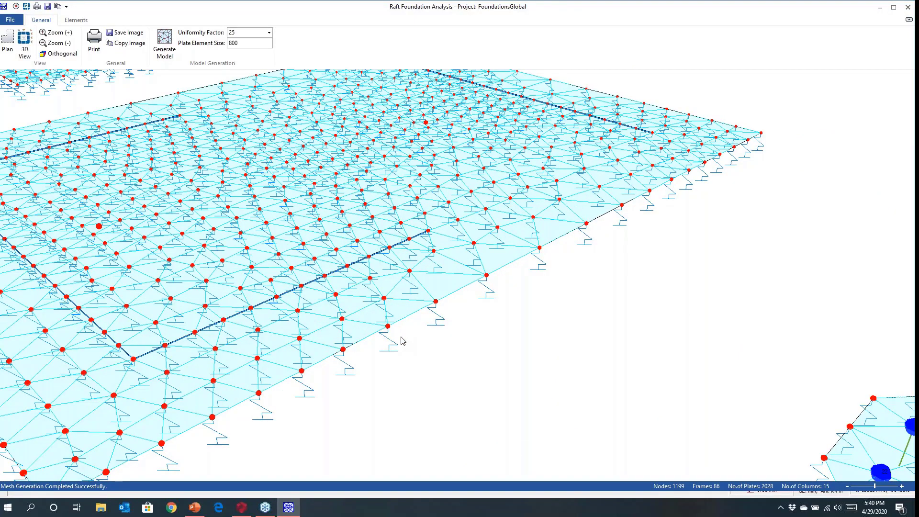
scroll(401, 340, down, 5)
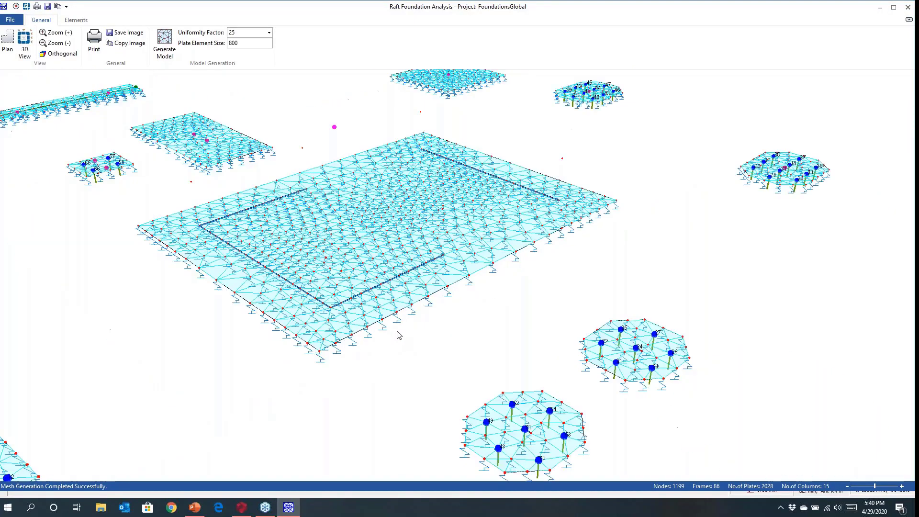
scroll(398, 331, down, 1)
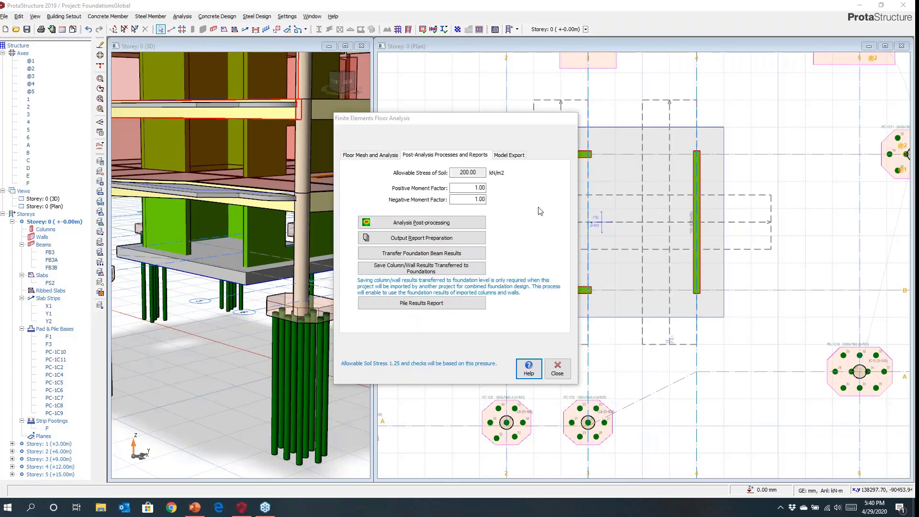
Open the analysis post-processing for the foundations and display the displacement results as standard contours
click(441, 226)
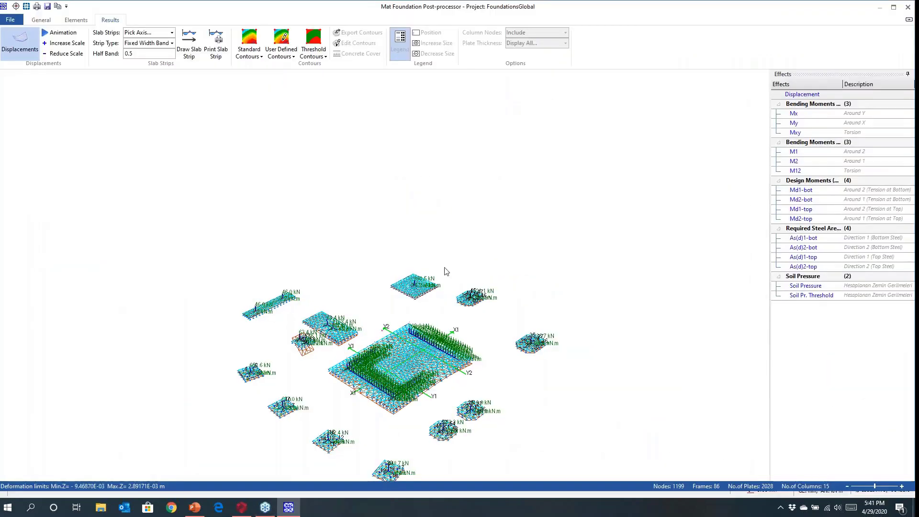
scroll(445, 272, up, 5)
middle_drag(387, 267, 384, 283)
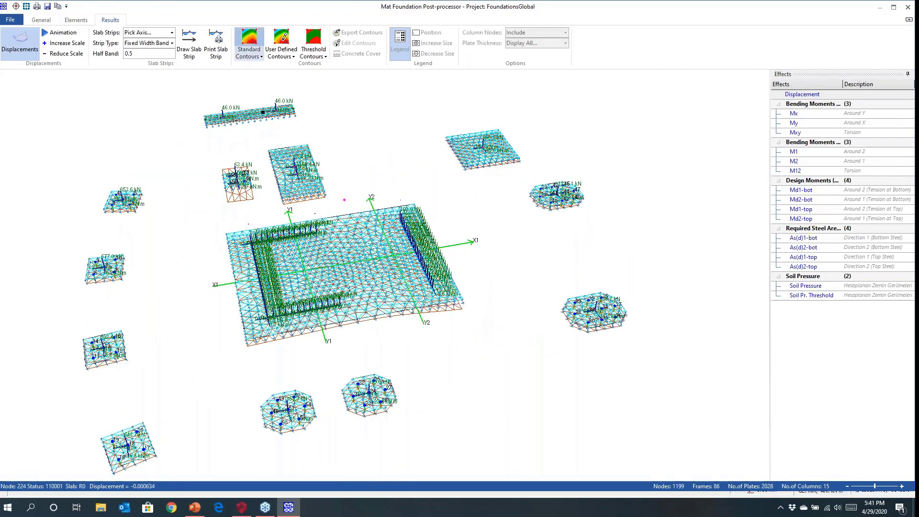
click(249, 42)
scroll(308, 294, up, 3)
scroll(308, 294, down, 3)
middle_drag(360, 290, 223, 332)
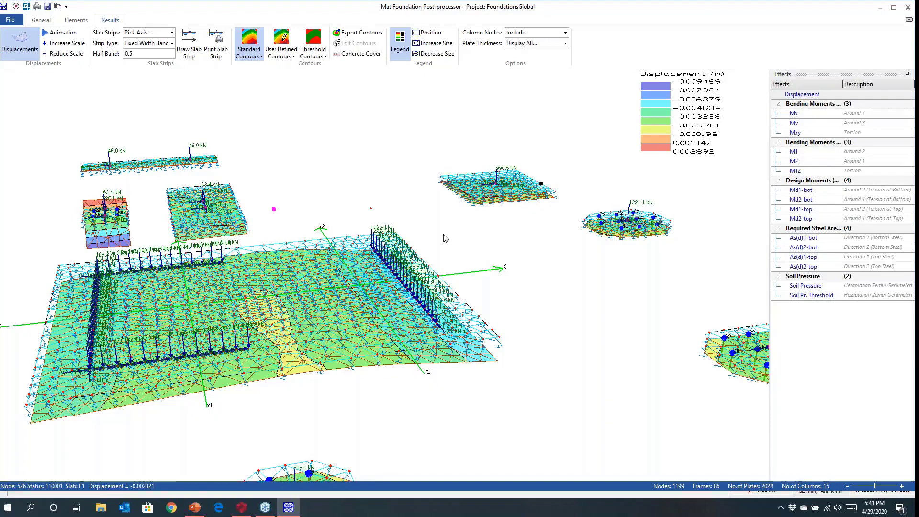
drag(450, 249, 451, 259)
middle_drag(407, 354, 430, 267)
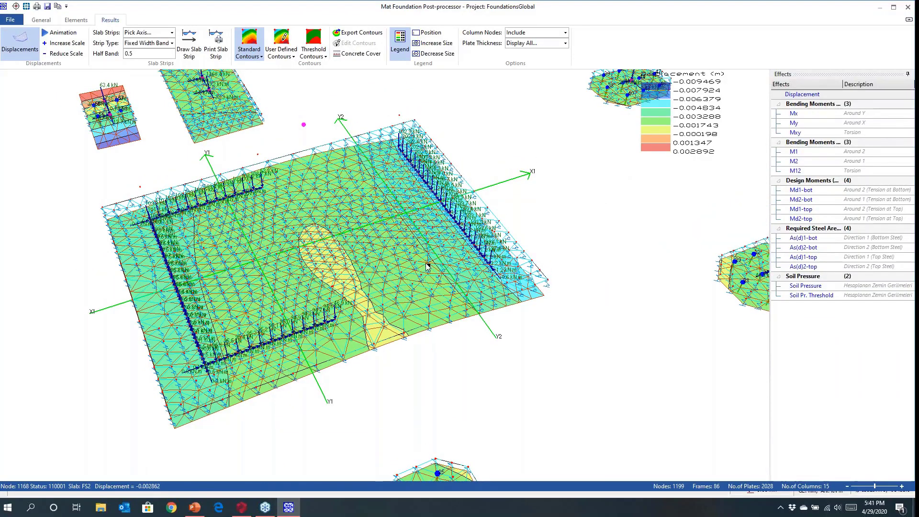
Display the bending moment contours Mx, My and Mxy on the raft one after another
click(794, 115)
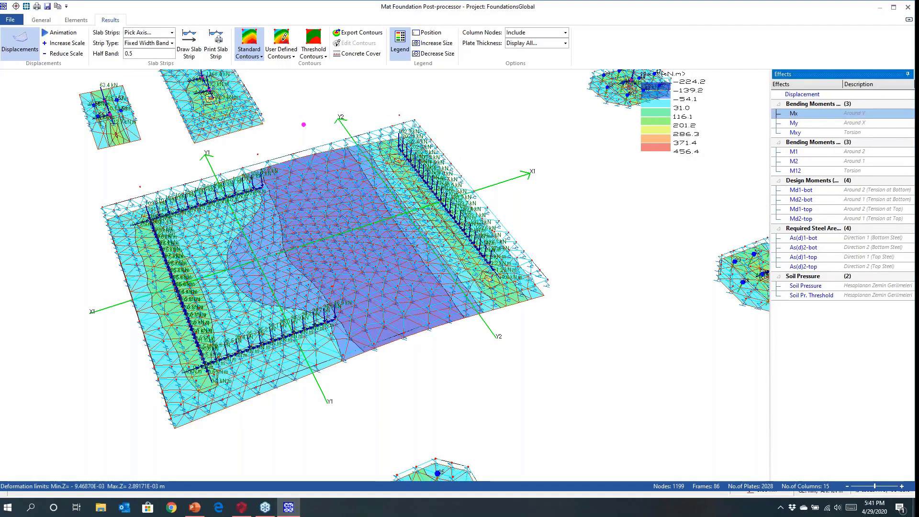
click(794, 124)
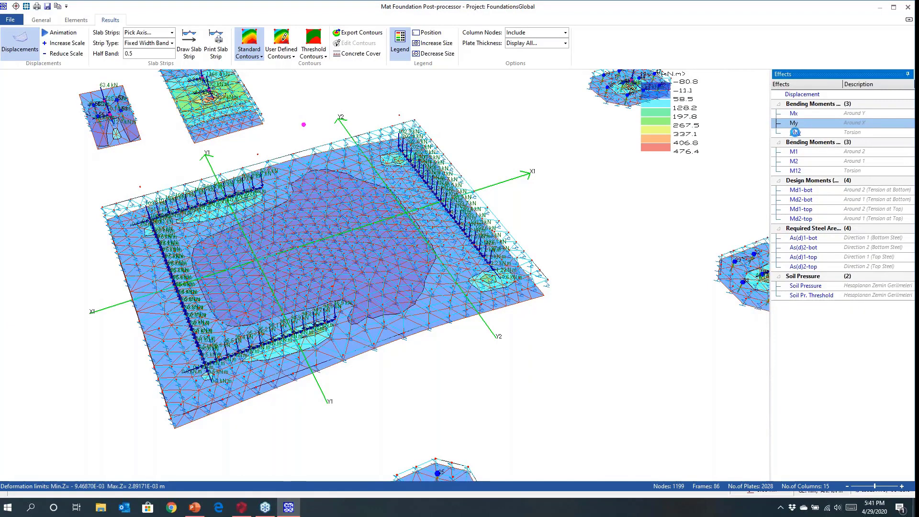
click(795, 133)
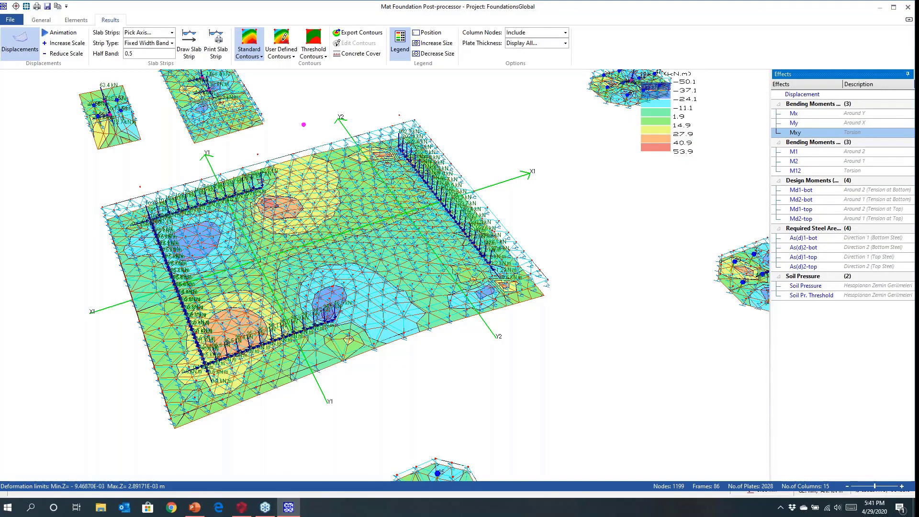
View the design moment contours Md1-bot and Md1-top, followed by the required bottom steel contours As(d)1-bot
click(798, 191)
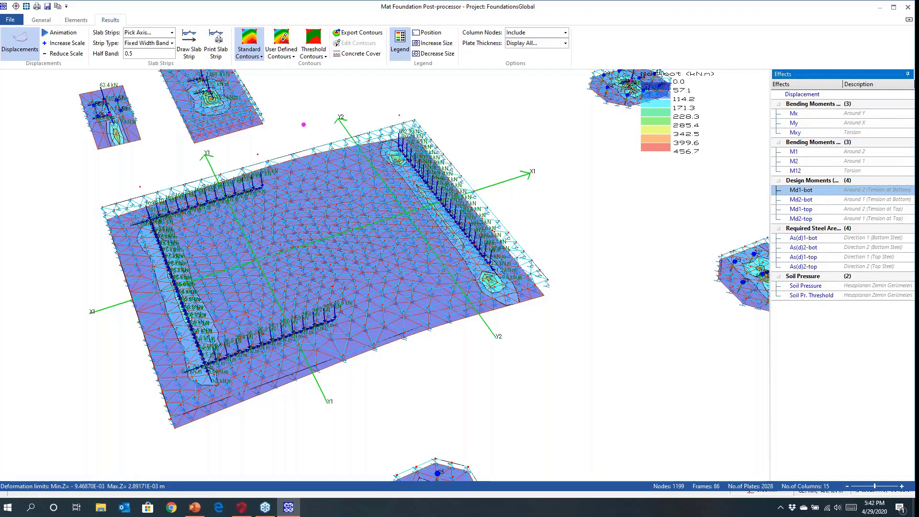
click(795, 209)
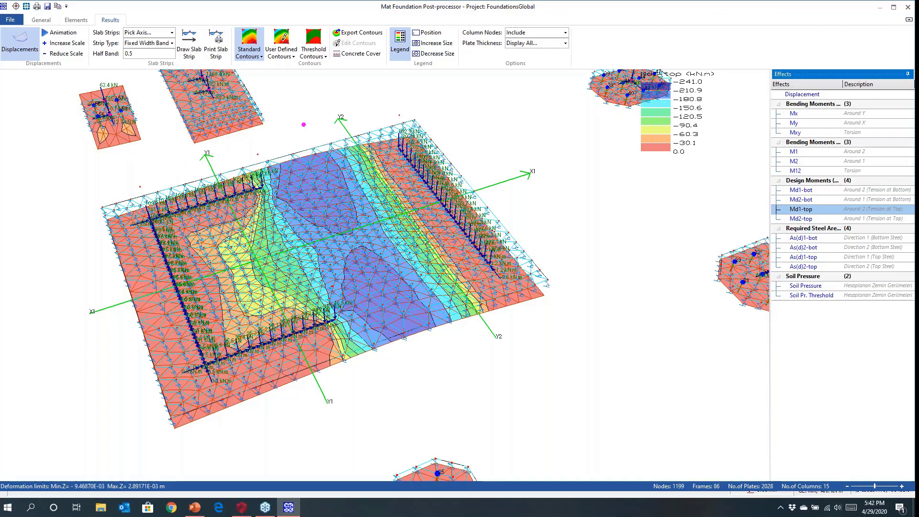
click(796, 238)
middle_drag(610, 286, 620, 277)
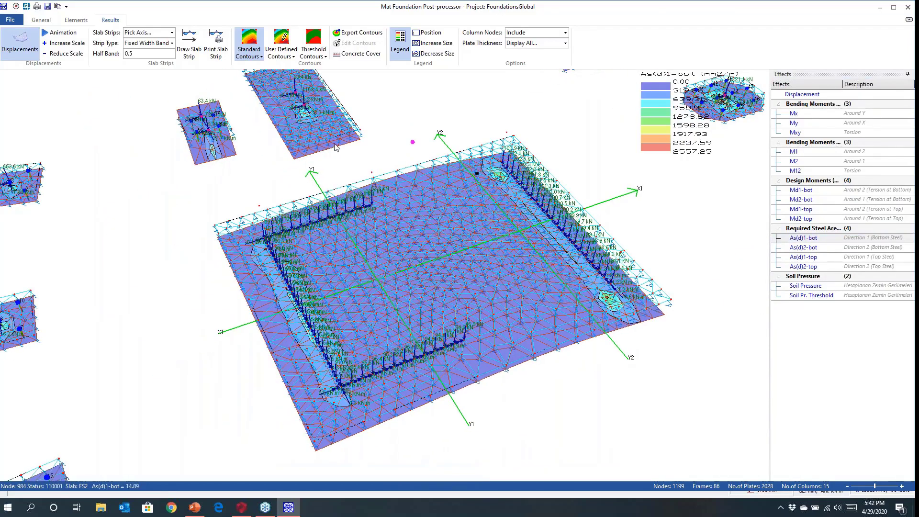
Start the slab strip tool in plan and compare the required top steel contours As(d)1-top and As(d)2-top, ending on As(d)1-top
click(189, 44)
scroll(330, 378, up, 5)
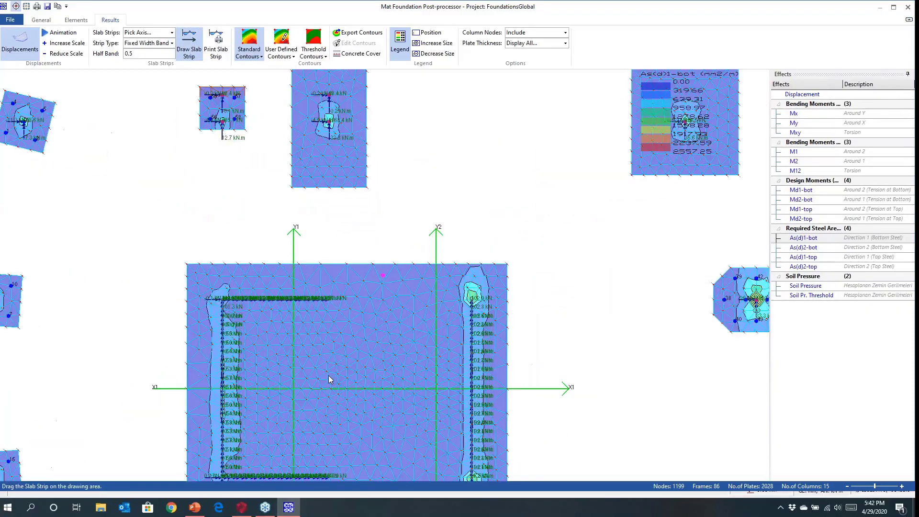
middle_drag(323, 396, 335, 316)
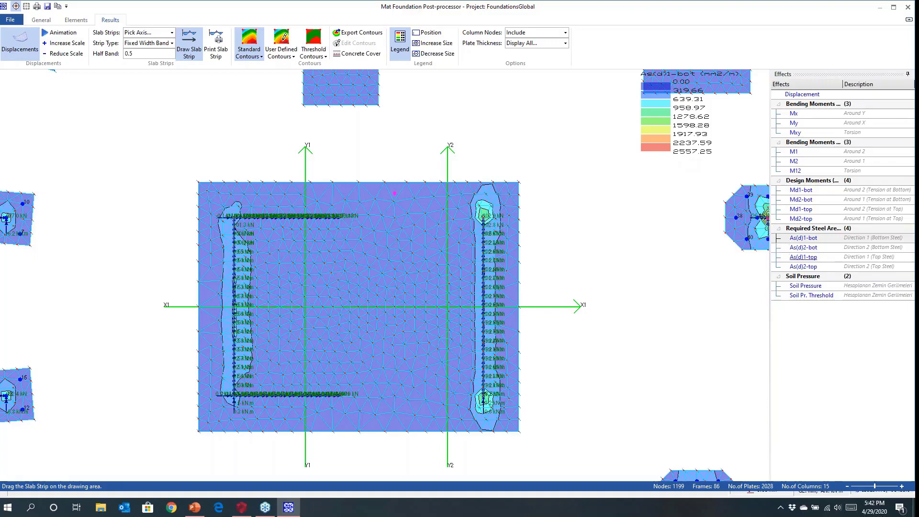
click(803, 257)
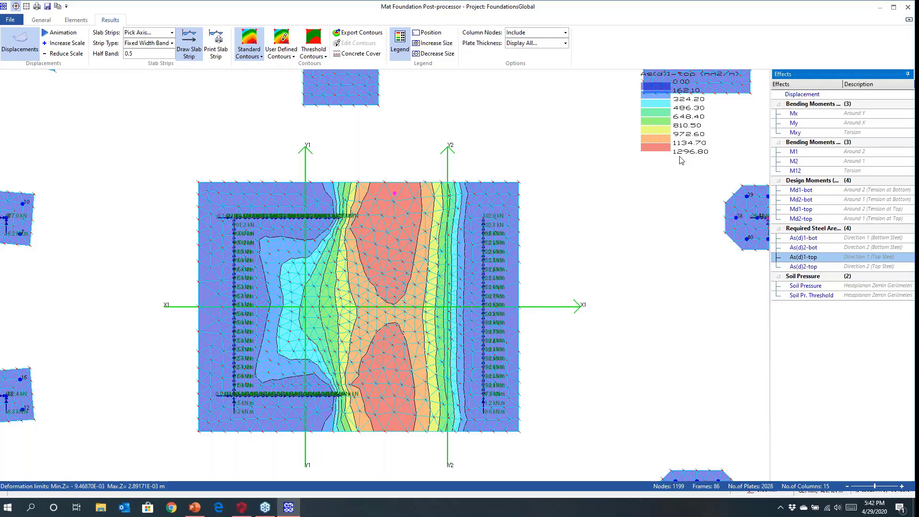
click(803, 267)
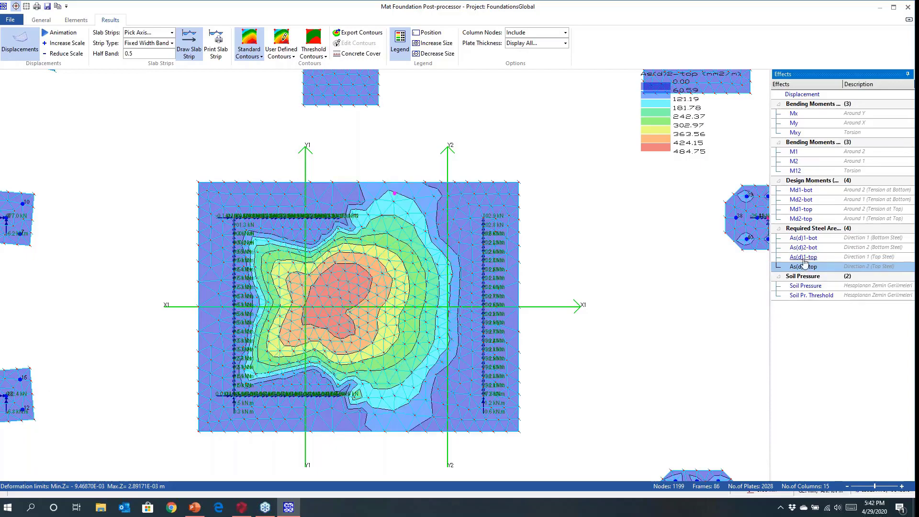
click(804, 257)
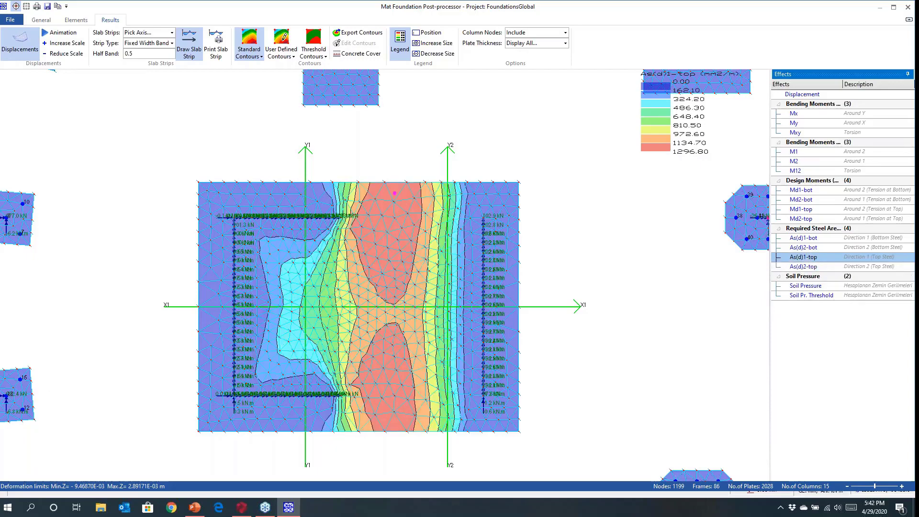
Plot slab strip X1 across the raft and review its design moment and required steel area diagrams
click(146, 32)
click(144, 54)
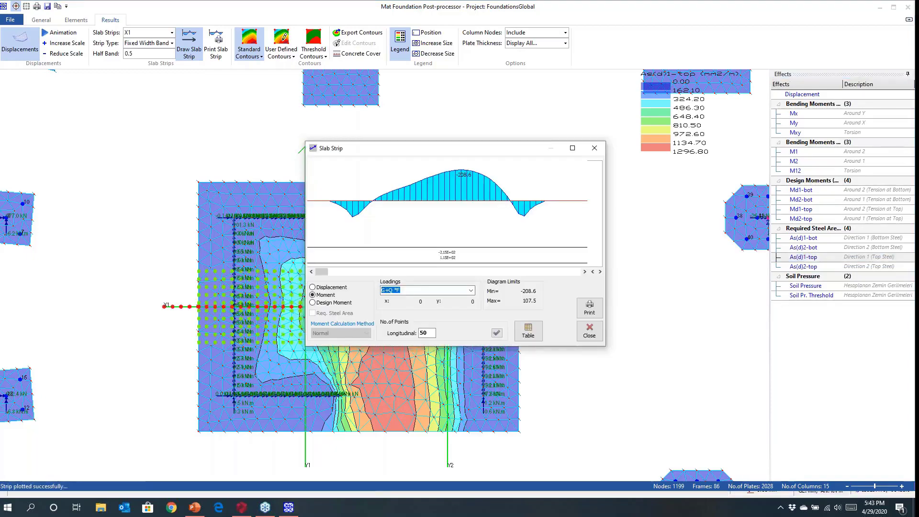
drag(436, 154, 314, 65)
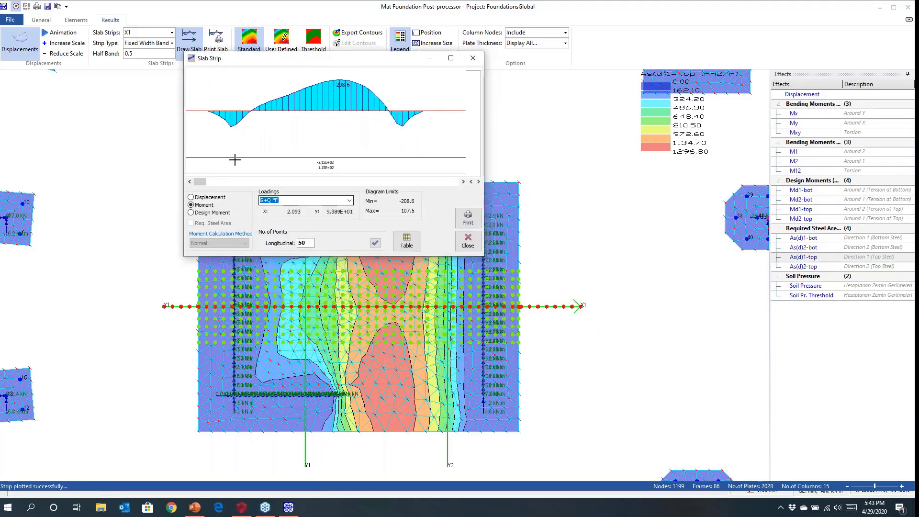
click(191, 213)
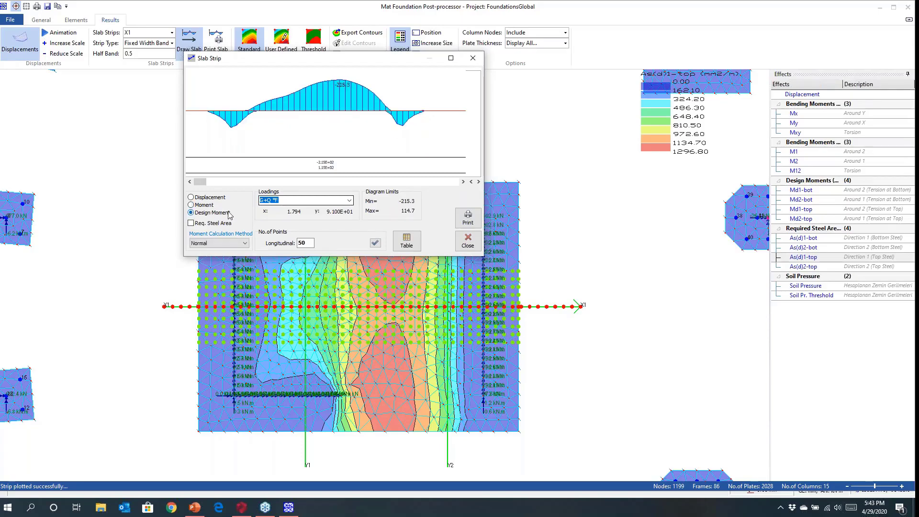
click(191, 223)
key(Escape)
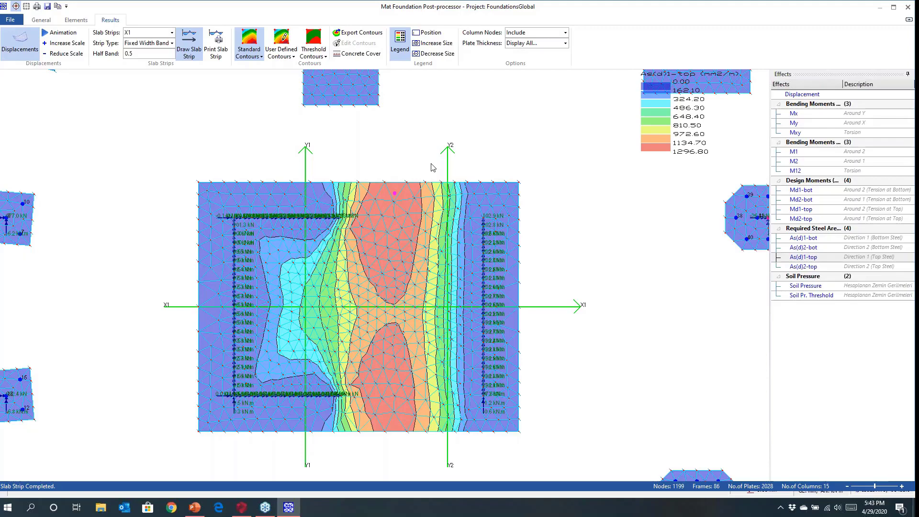
Display the soil pressure results for all foundations as threshold contours
scroll(317, 190, down, 2)
scroll(318, 191, down, 3)
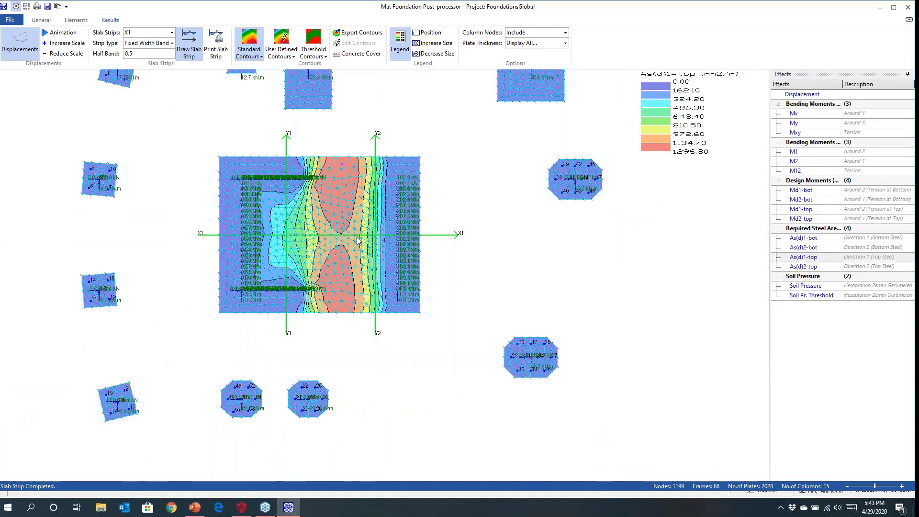
mouse_move(375, 237)
middle_down()
mouse_move(380, 257)
mouse_move(376, 243)
middle_up()
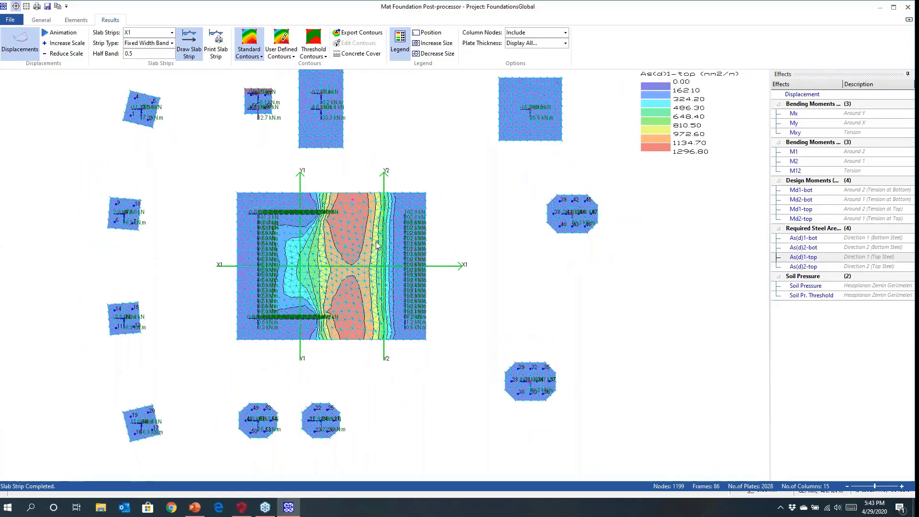
click(794, 286)
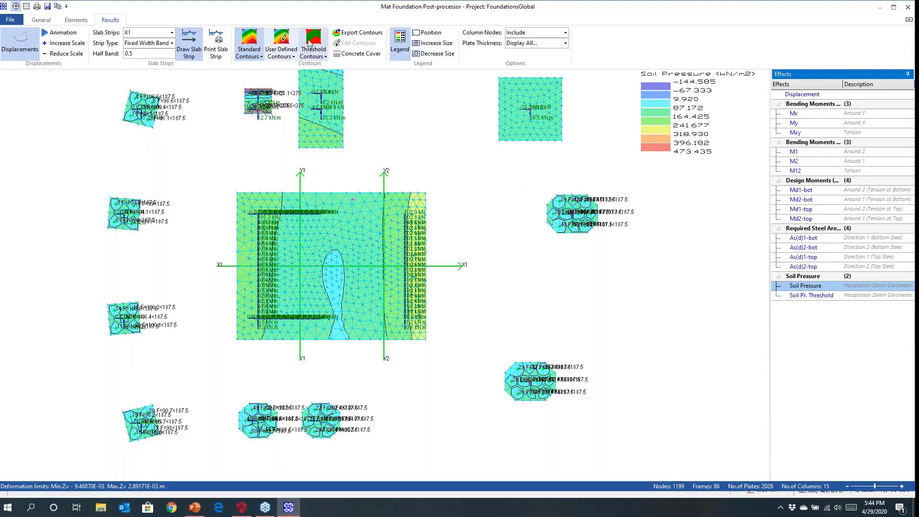
click(314, 44)
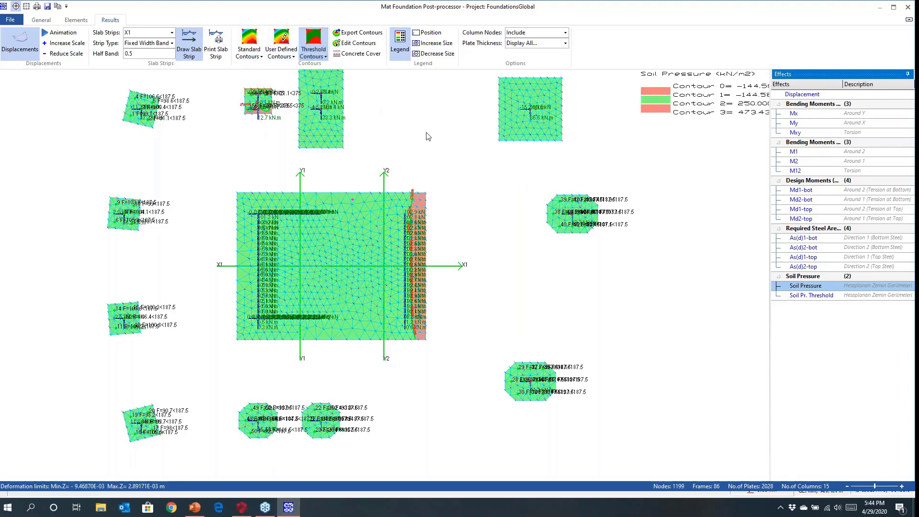
Set the maximum soil pressure threshold to 300 and check the raft's contours
click(358, 43)
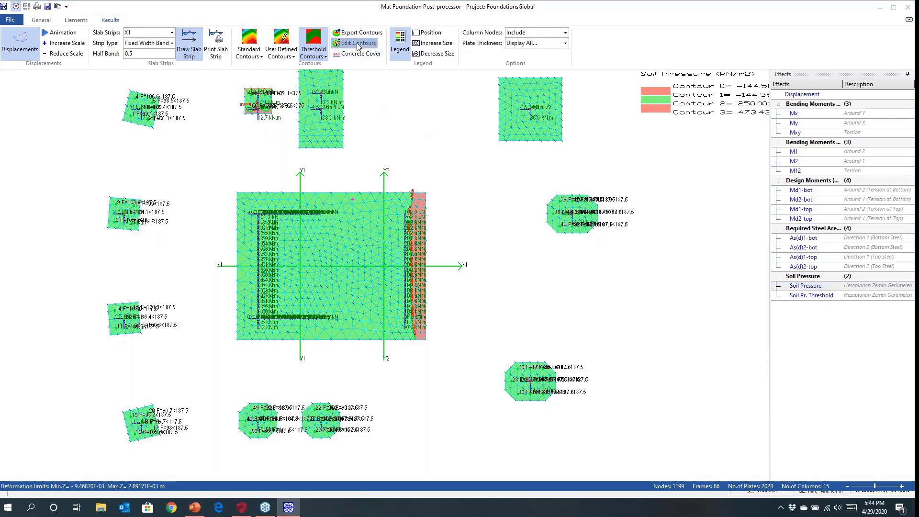
drag(161, 167, 123, 167)
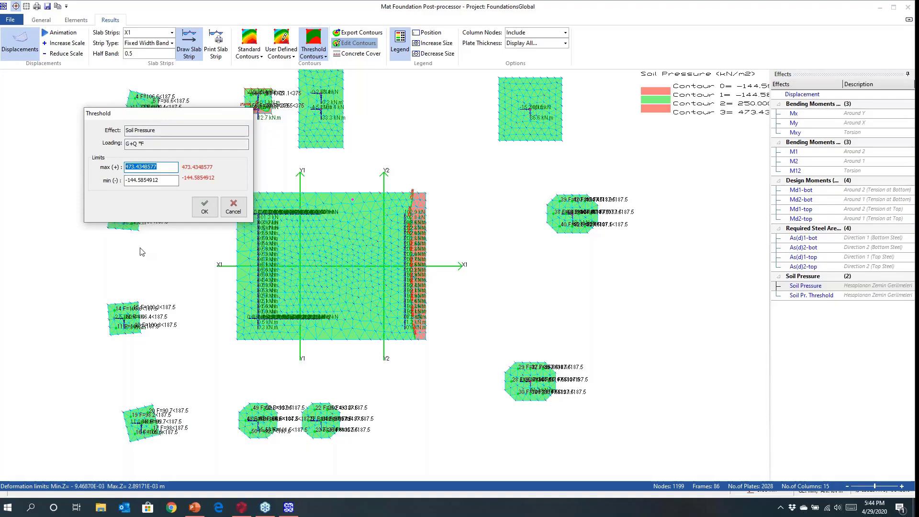
text(300)
click(204, 210)
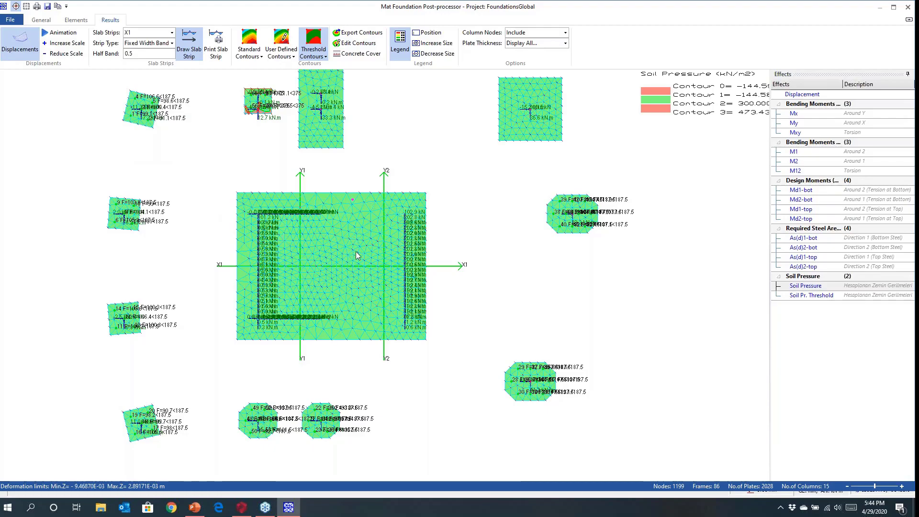
scroll(355, 252, up, 1)
scroll(356, 252, up, 4)
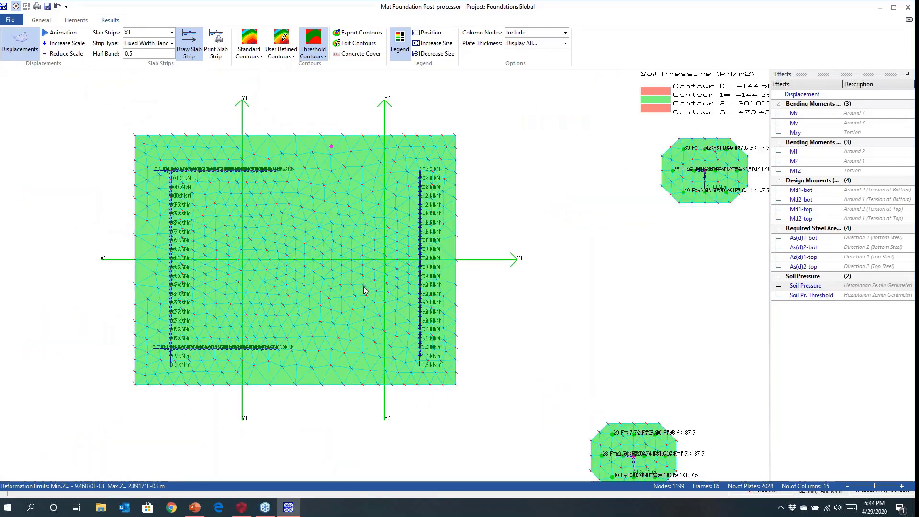
scroll(334, 243, up, 2)
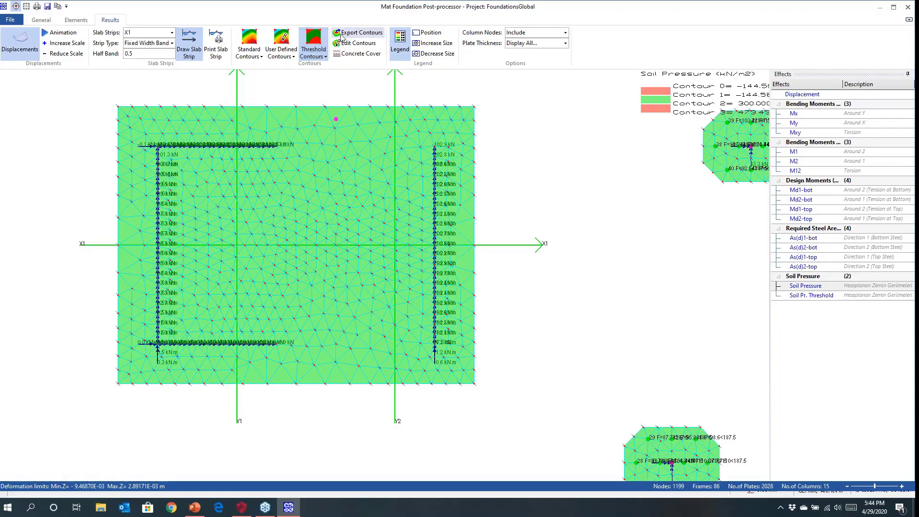
Set the maximum soil pressure threshold to 200 and apply it to the contours
click(358, 42)
drag(149, 167, 102, 163)
text(200)
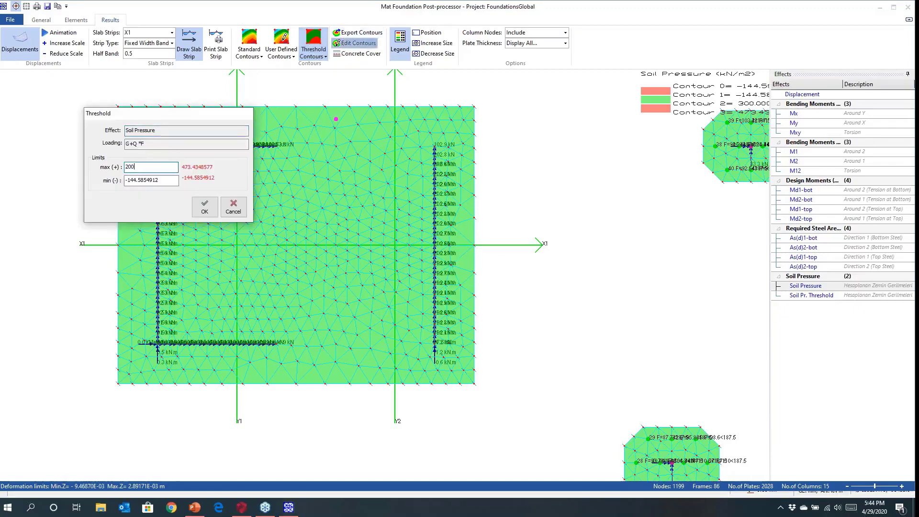
click(204, 207)
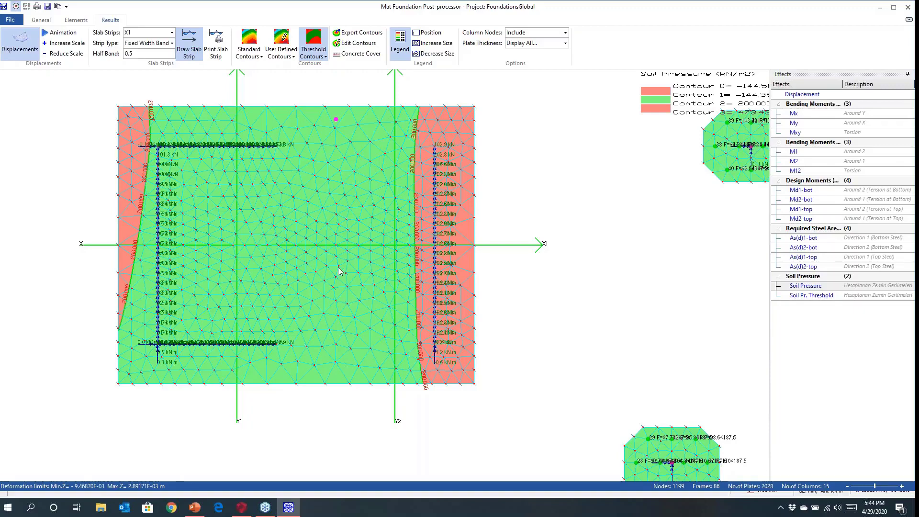
scroll(339, 271, down, 1)
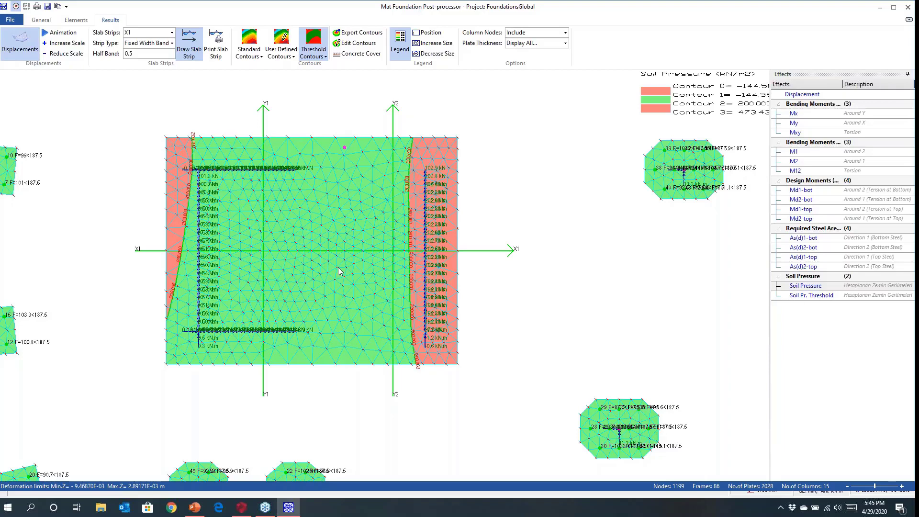
Turn off the soil pressure threshold contours so the plain foundation mesh is displayed
click(315, 45)
click(255, 52)
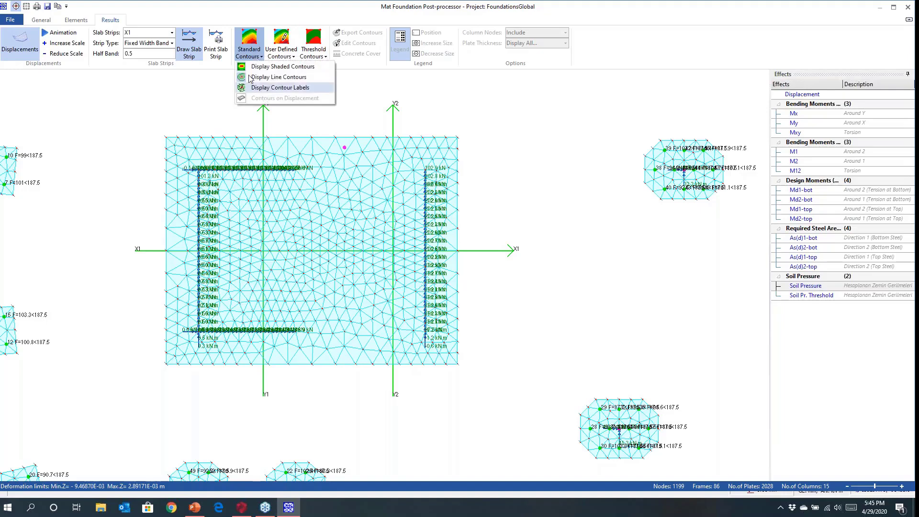
click(471, 168)
click(478, 170)
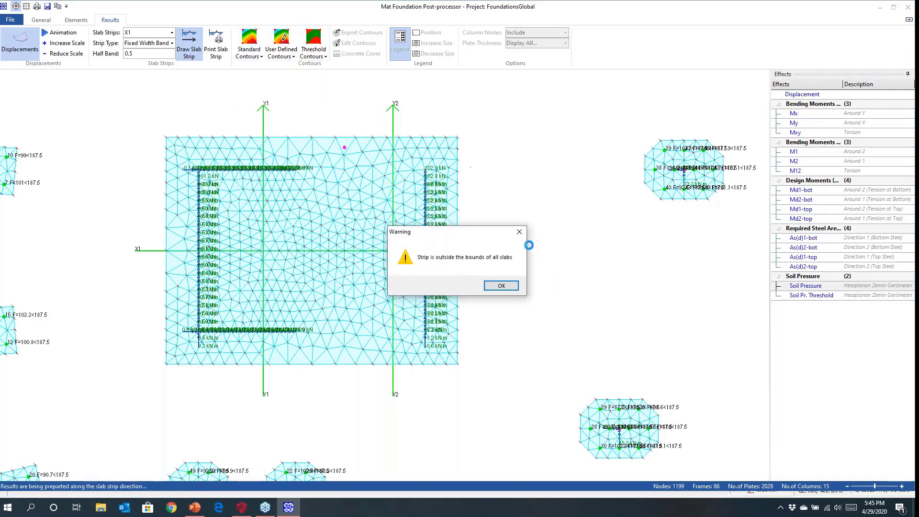
click(520, 234)
Examine the pile reactions against their capacities on the two octagonal pile caps below the raft
mouse_move(550, 330)
middle_down()
mouse_move(592, 263)
mouse_move(559, 359)
middle_up()
scroll(468, 243, up, 1)
scroll(468, 246, up, 6)
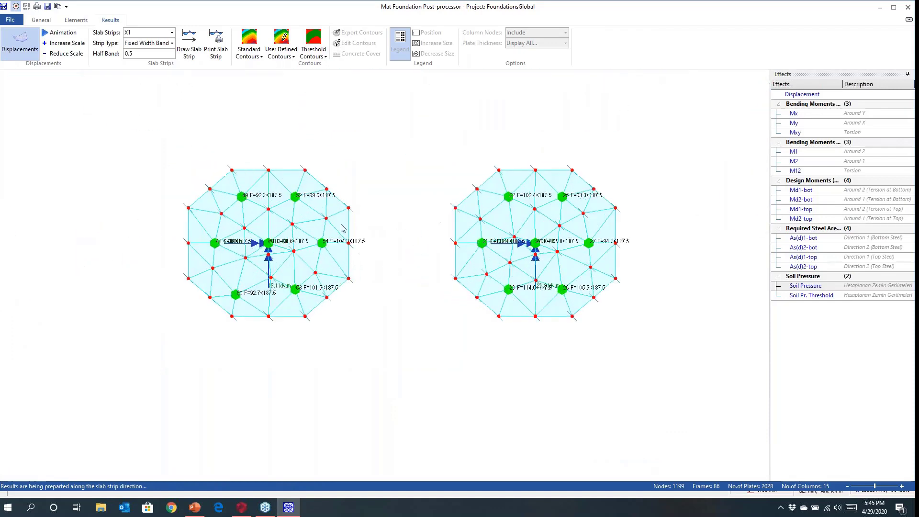
middle_drag(406, 253, 402, 253)
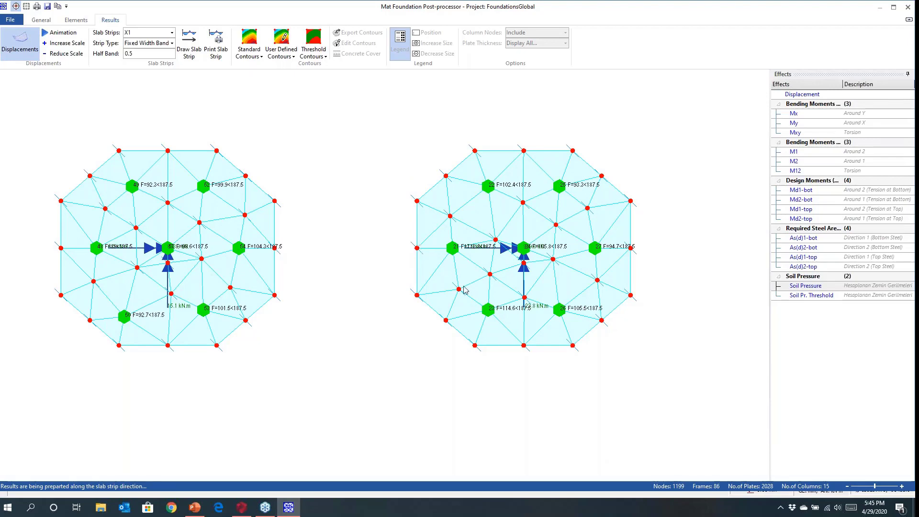
middle_drag(626, 251, 329, 251)
scroll(215, 200, up, 1)
middle_drag(216, 202, 225, 206)
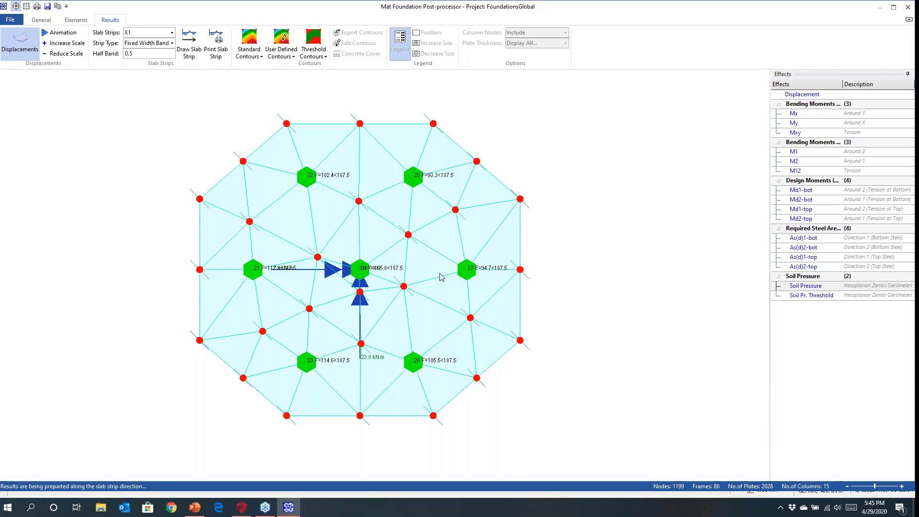
scroll(381, 276, down, 5)
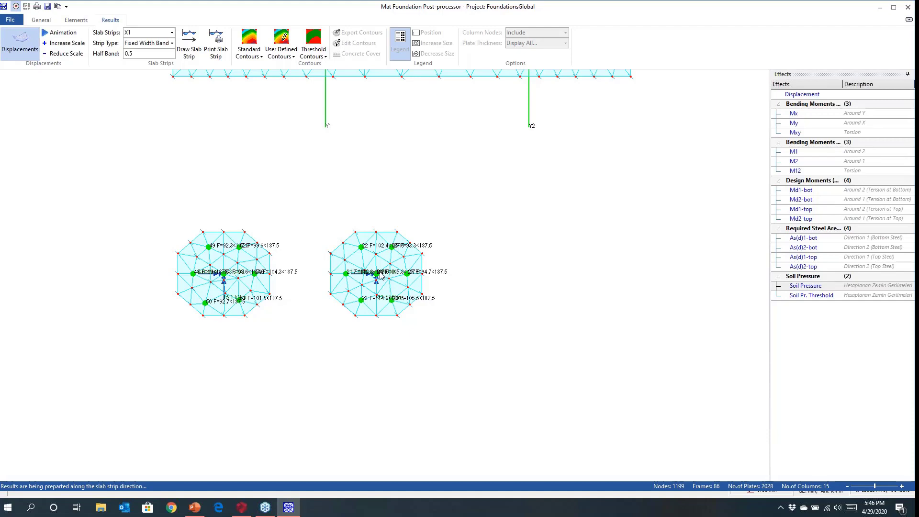
scroll(386, 266, up, 5)
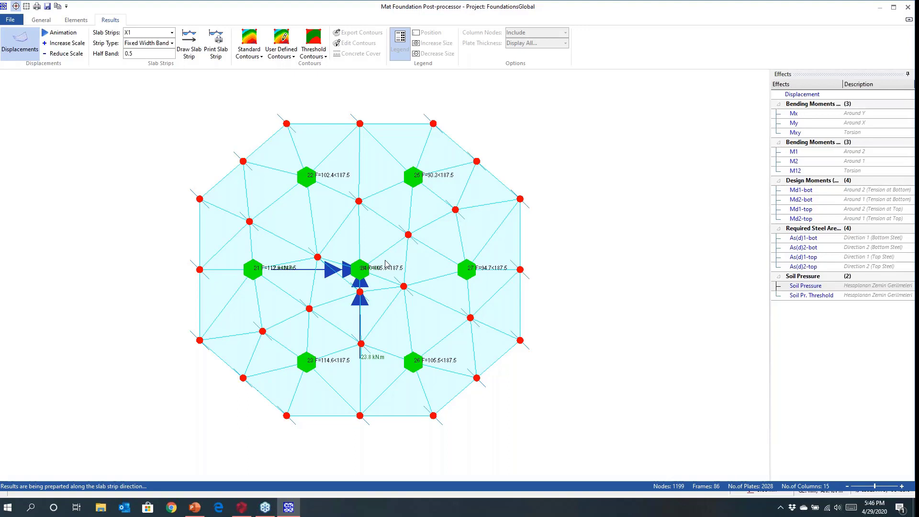
scroll(378, 317, down, 5)
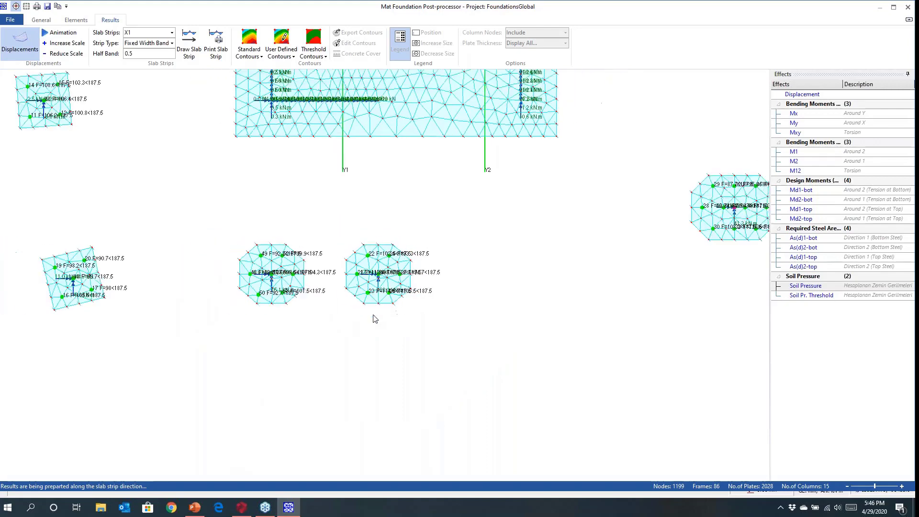
Close the post-processor, transferring the slab strip FE results with column and wall results included and plate torsion effects considered, and exit the floor analysis
middle_drag(475, 247, 408, 429)
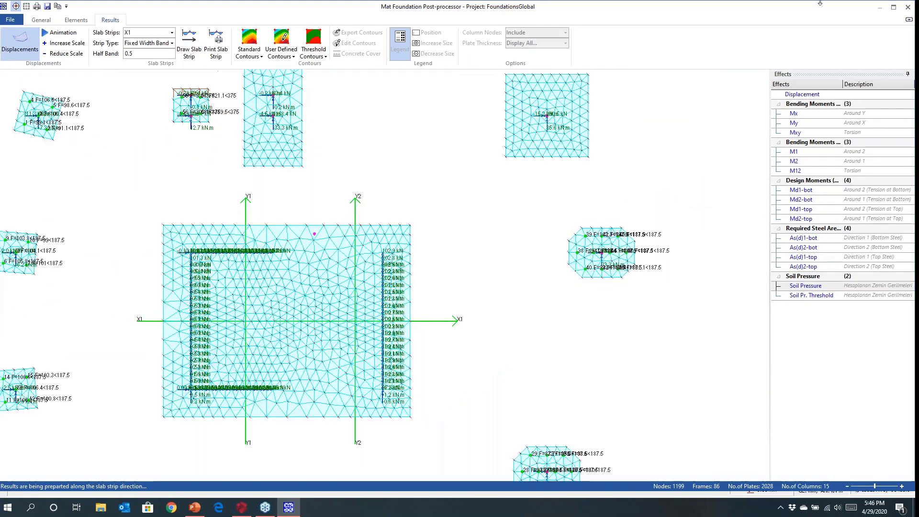
click(901, 8)
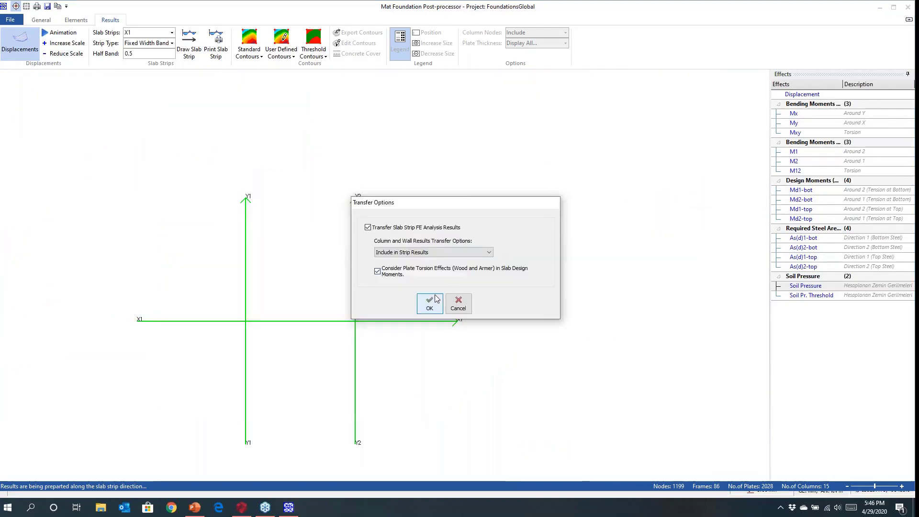
click(430, 304)
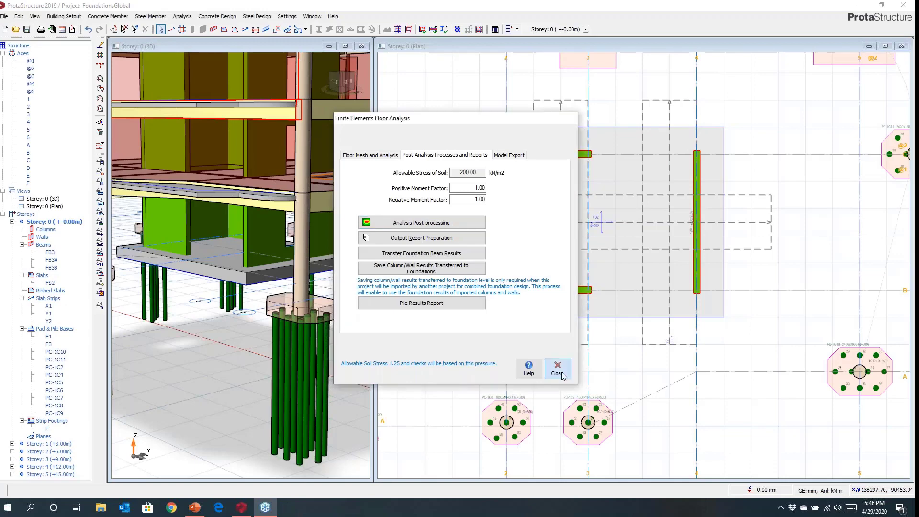
click(557, 370)
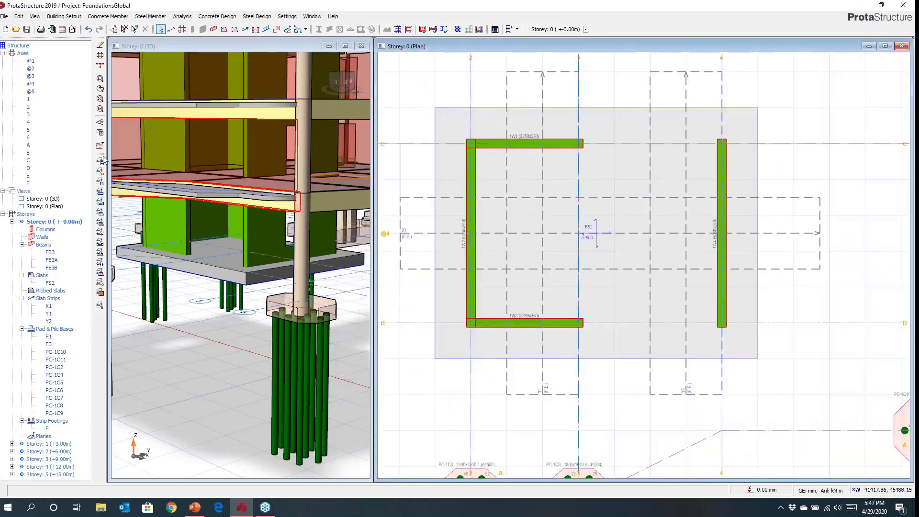
Show the slab strips' steel bars on the raft plan and inspect their labels around slab FS2
click(103, 146)
click(134, 149)
scroll(573, 230, up, 5)
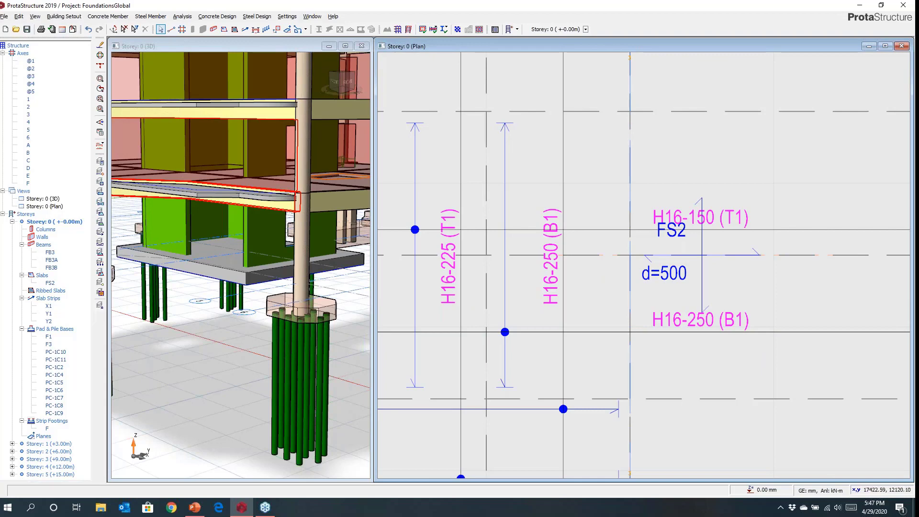
scroll(581, 280, down, 6)
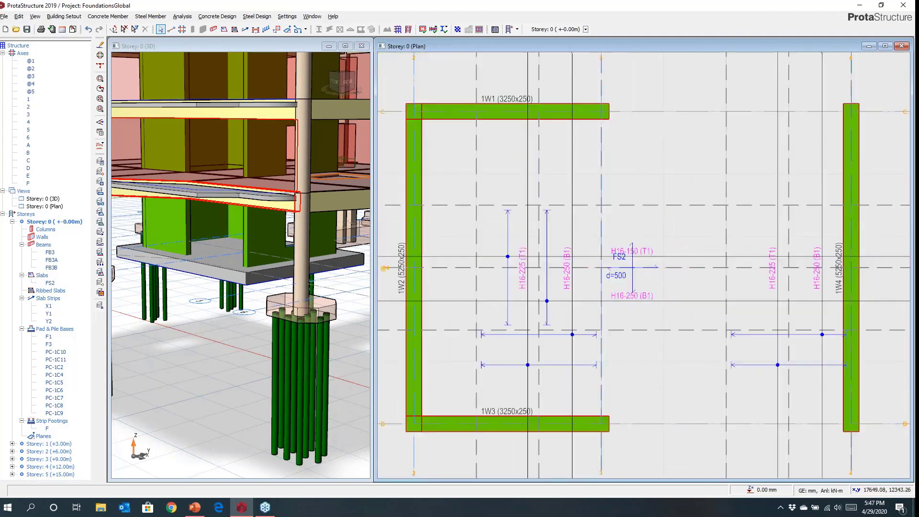
Select the raft with its four walls and run the column and wall punching check design
drag(455, 158, 779, 399)
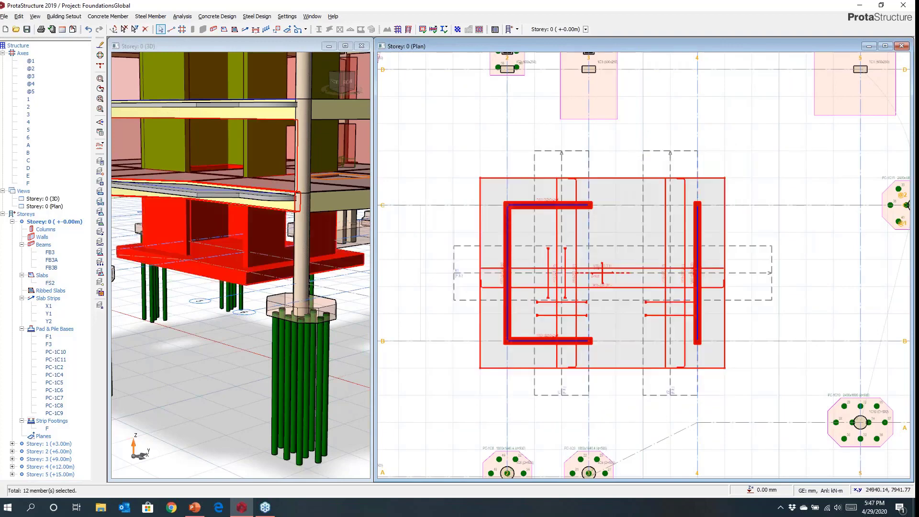
click(201, 17)
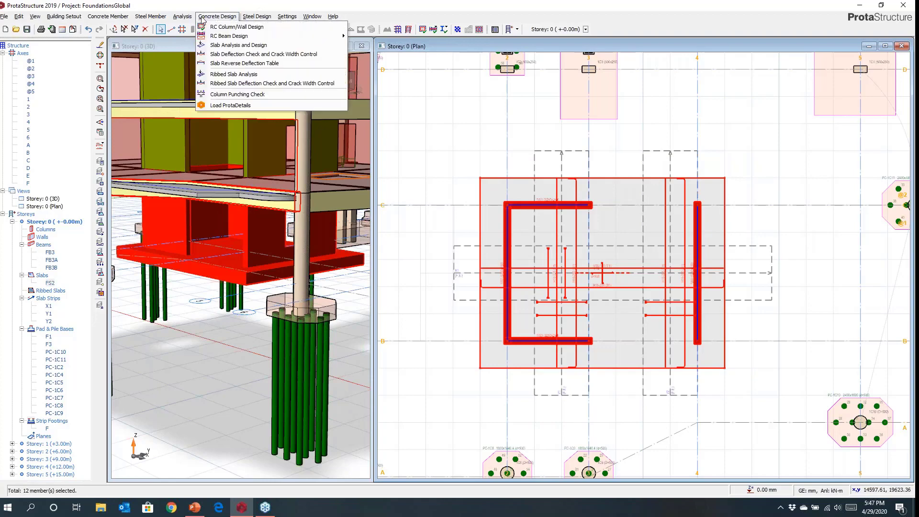
click(232, 97)
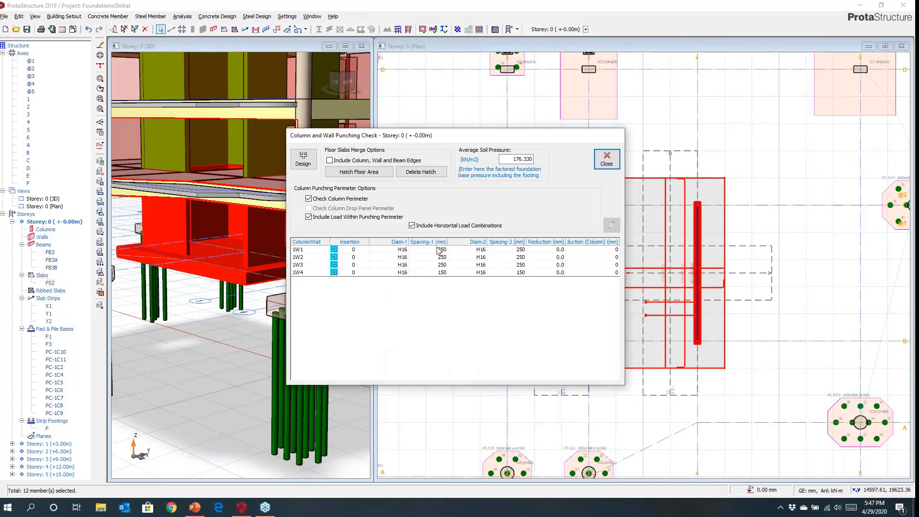
click(300, 163)
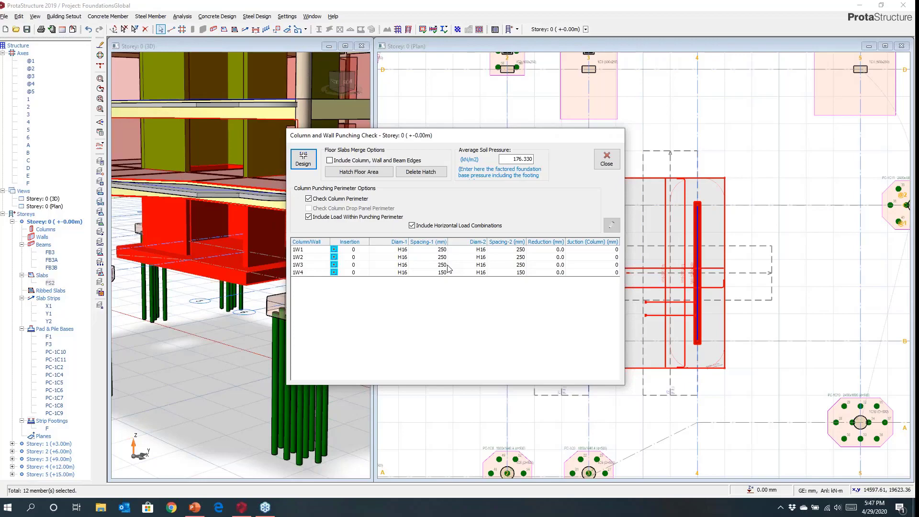
click(304, 159)
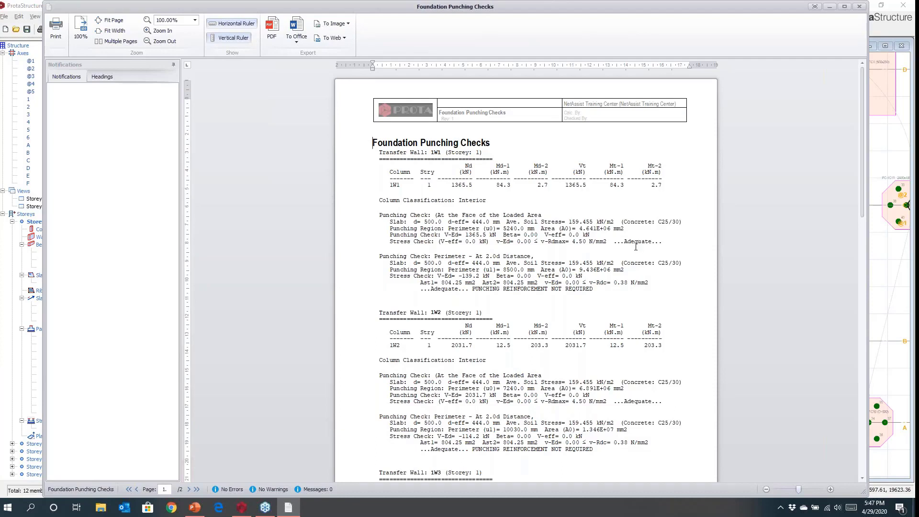
Read the Foundation Punching Checks report for walls 1W1 to 1W4, focusing on wall 1W4, and close it
scroll(560, 257, down, 9)
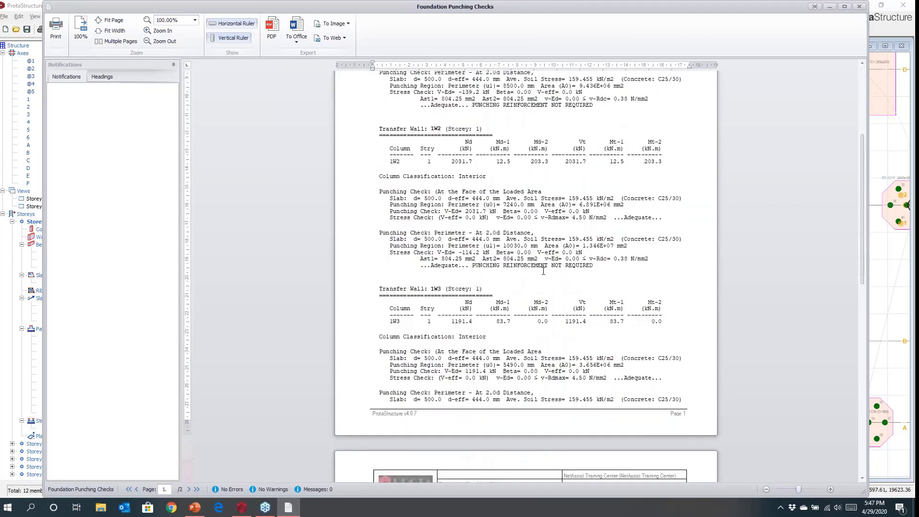
scroll(544, 271, down, 9)
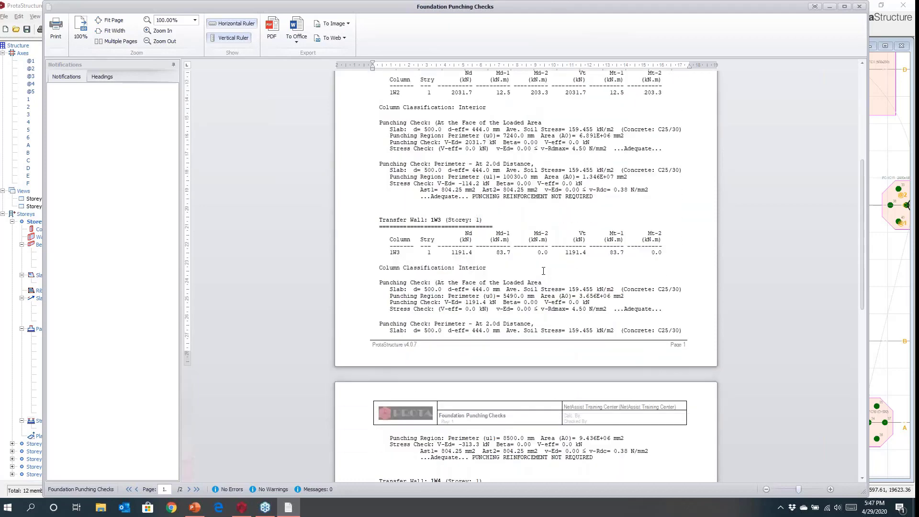
scroll(544, 271, down, 6)
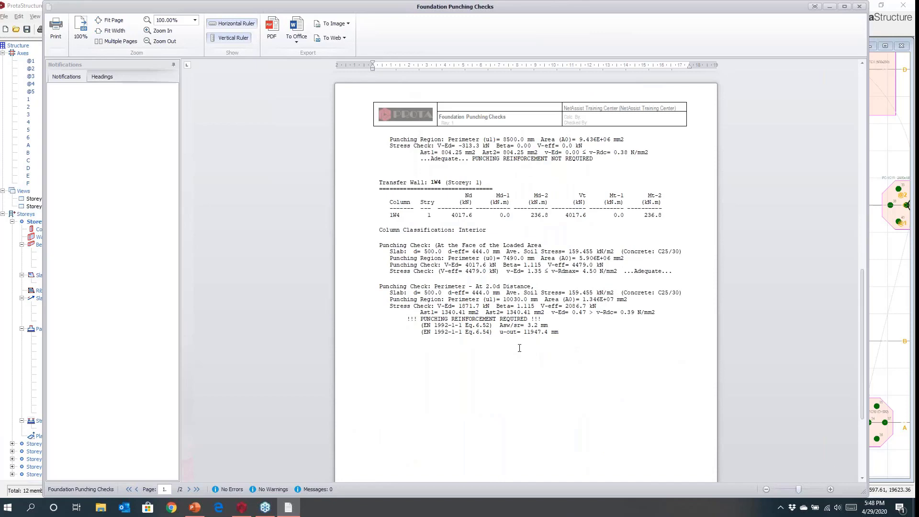
ctrl+scroll(543, 350, up, 4)
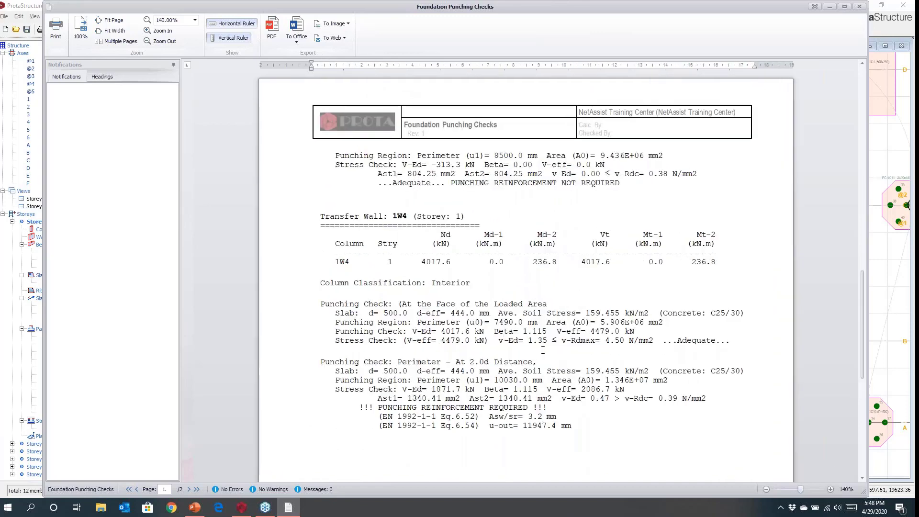
ctrl+scroll(543, 351, up, 1)
scroll(526, 423, down, 2)
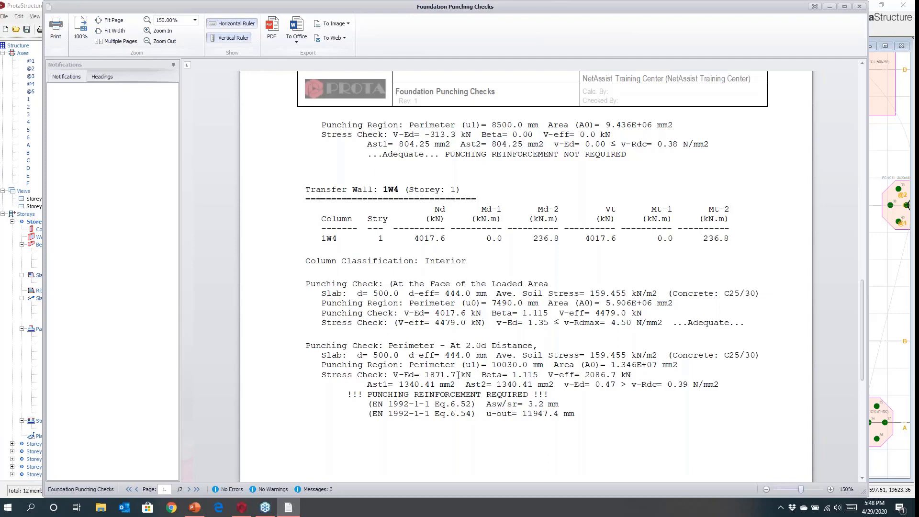
click(860, 8)
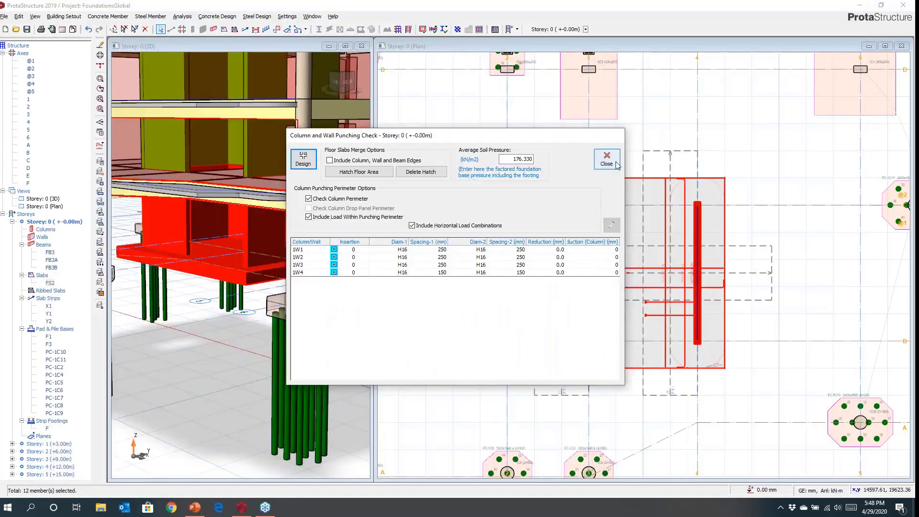
Close the punching check and inspect the punching perimeters and the reinforcement annotation near wall 1W4 on the plan
click(621, 205)
scroll(622, 205, up, 6)
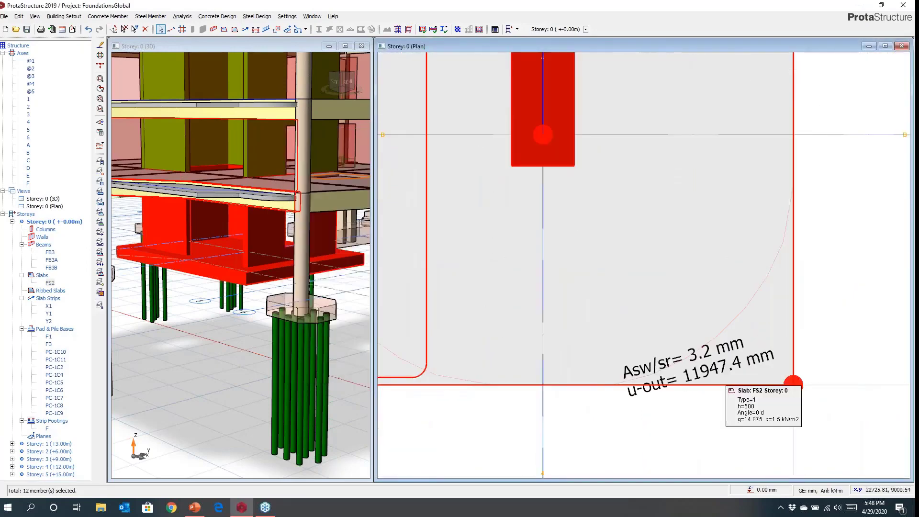
scroll(661, 344, down, 4)
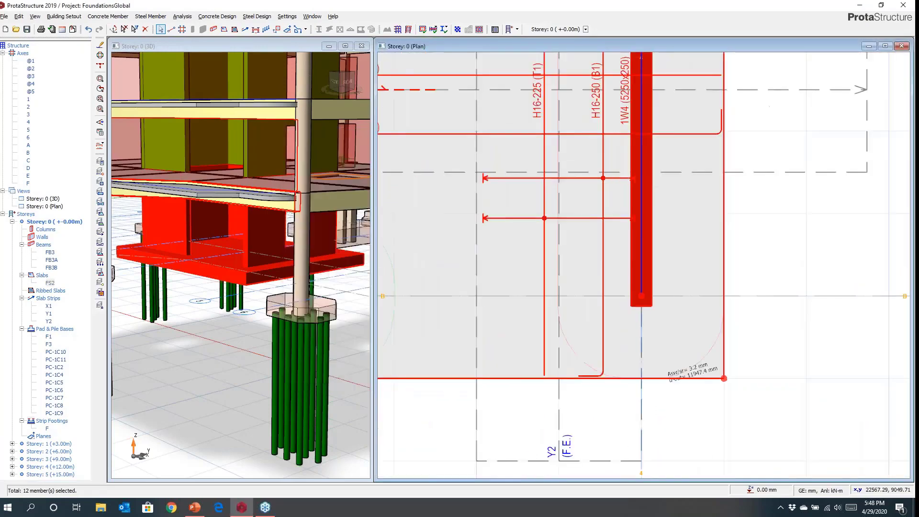
scroll(638, 324, down, 1)
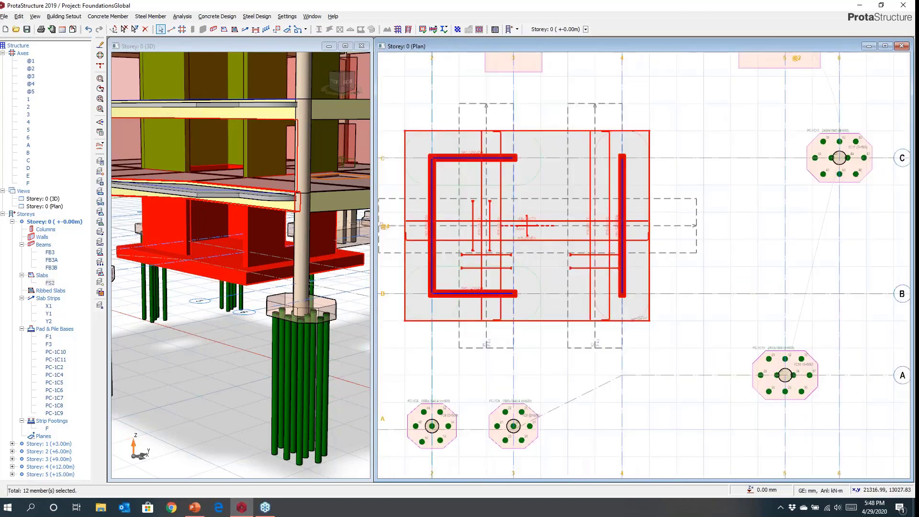
scroll(604, 220, down, 3)
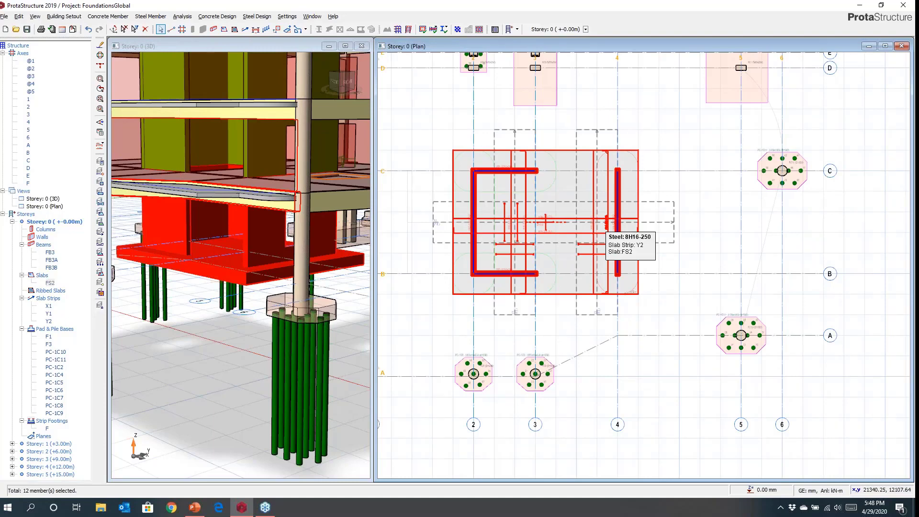
middle_drag(632, 279, 683, 303)
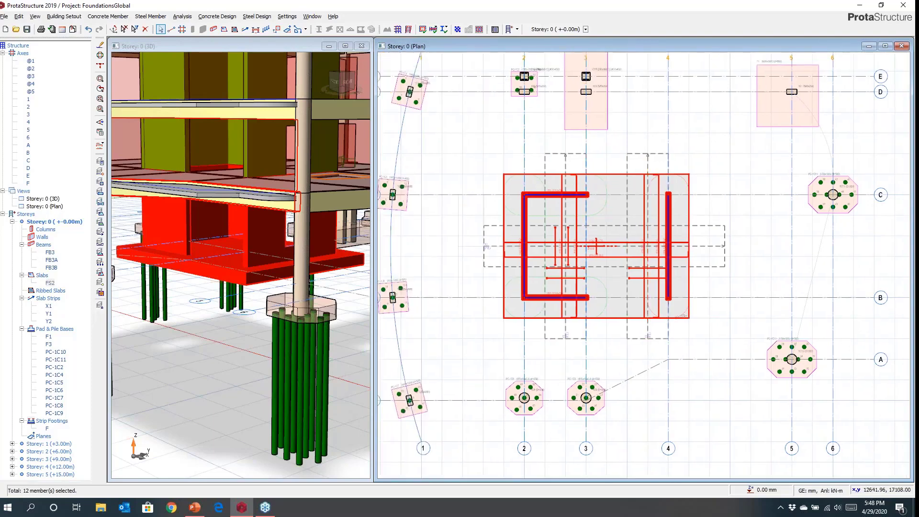
Select the raft with its walls and slab strips and start inserting piles from a reference point near the raft's lower-left corner
drag(480, 154, 739, 361)
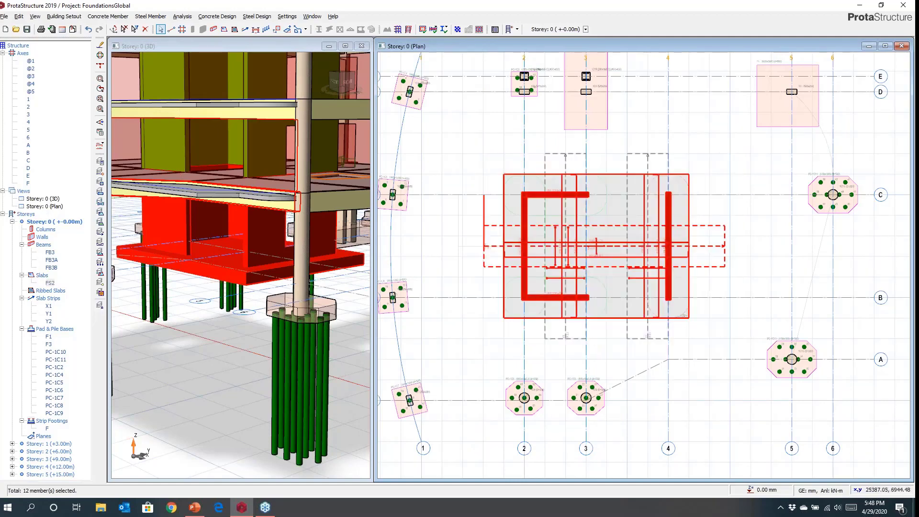
key(Escape)
drag(467, 137, 713, 345)
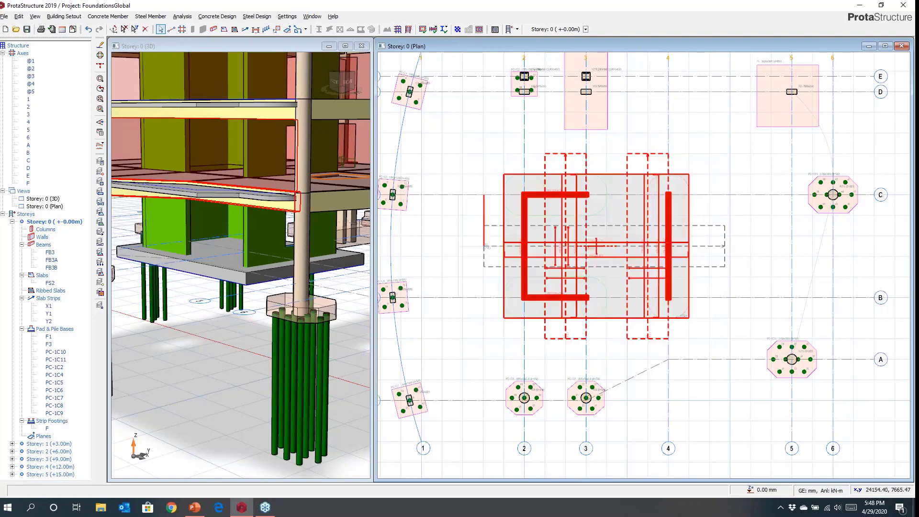
right_click(522, 312)
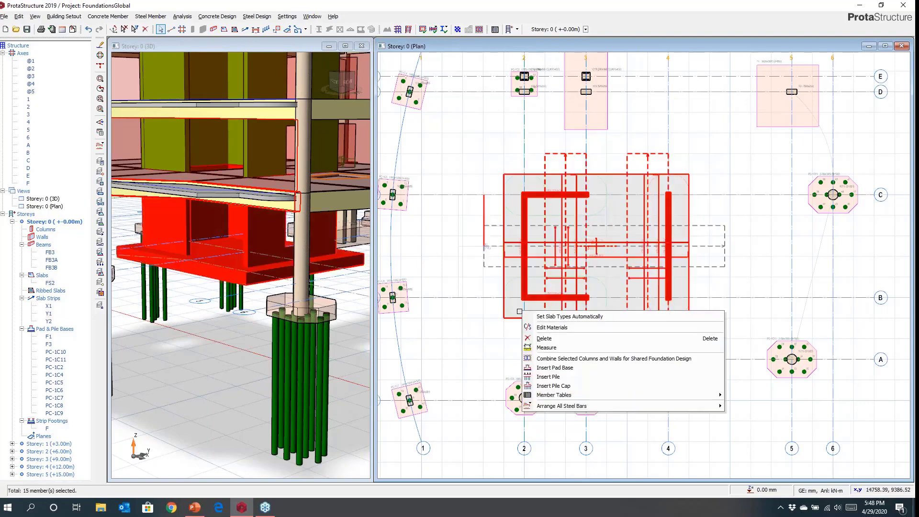
click(555, 377)
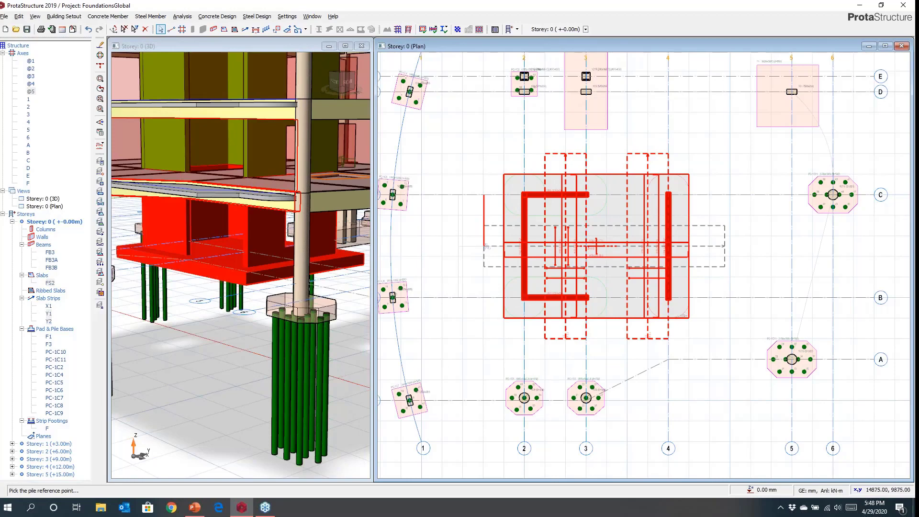
click(516, 307)
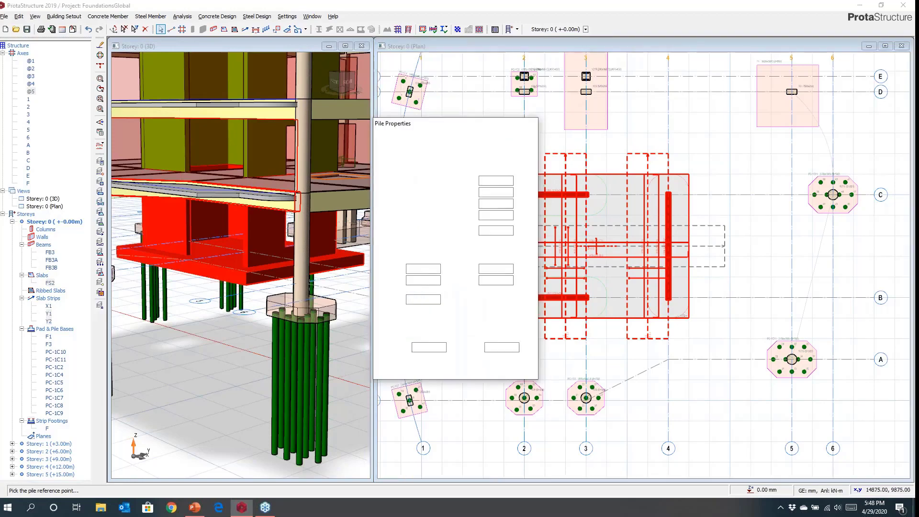
Generate the raft's piles in a hexagonal pattern with an Sx spacing of 1000 mm
click(476, 316)
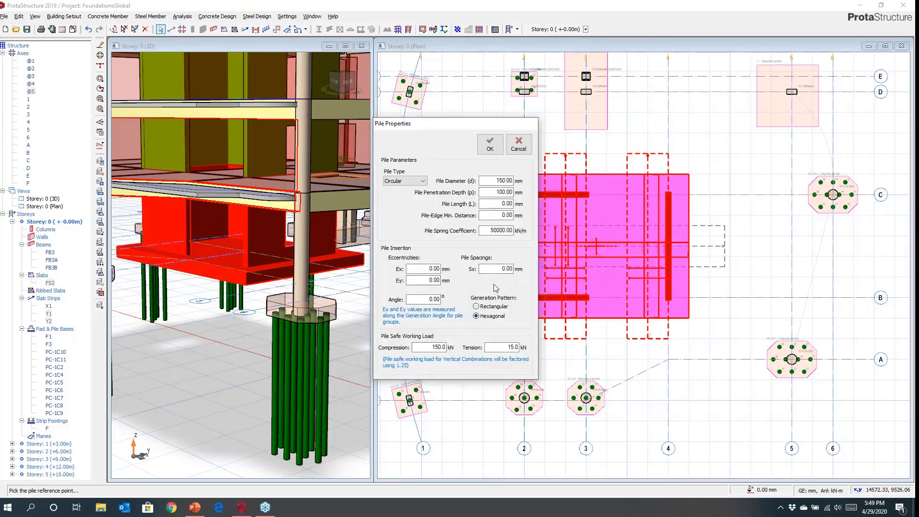
double_click(505, 269)
text(1000)
click(488, 151)
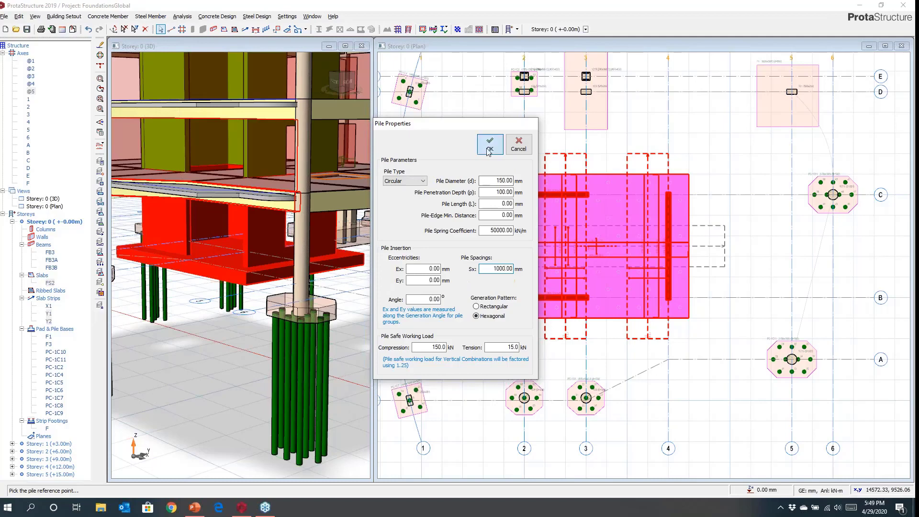
click(481, 293)
click(530, 286)
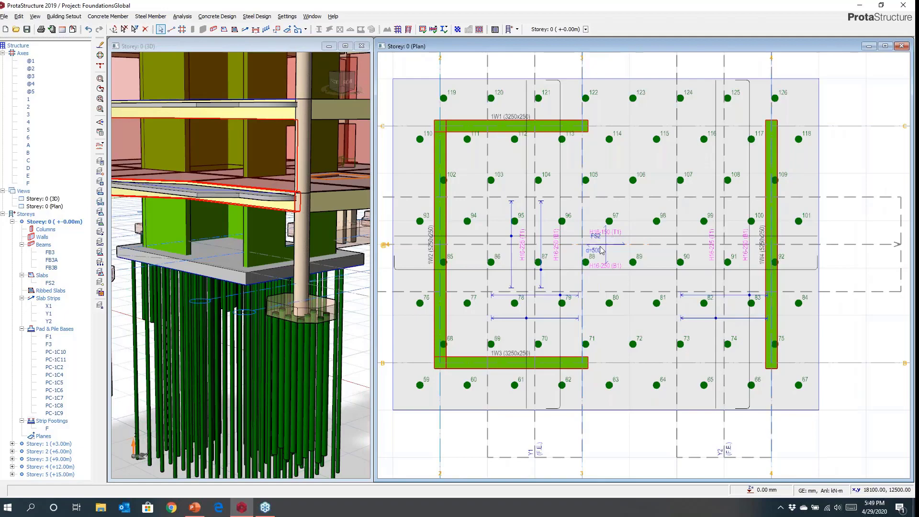
Delete the piles in the raft's central area, filtering the selection to piles only
scroll(587, 245, down, 3)
scroll(664, 236, up, 2)
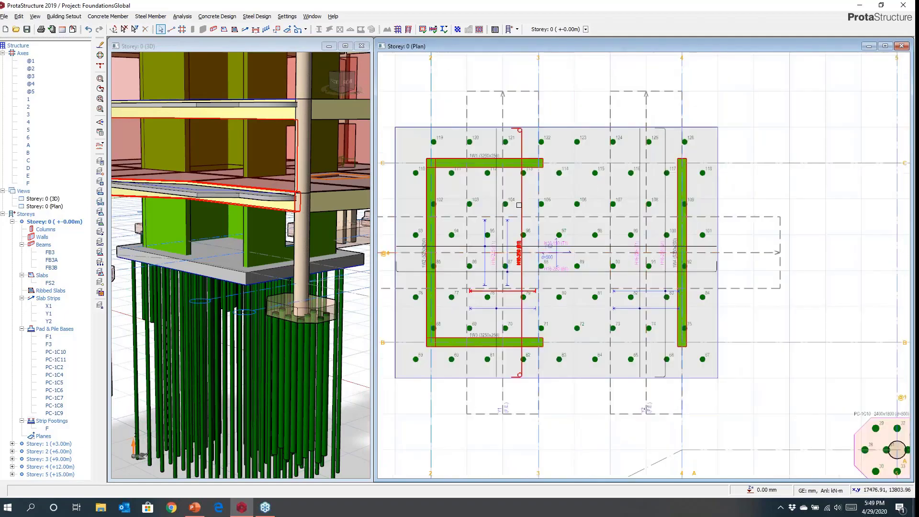
drag(481, 192, 660, 307)
right_click(563, 207)
click(585, 225)
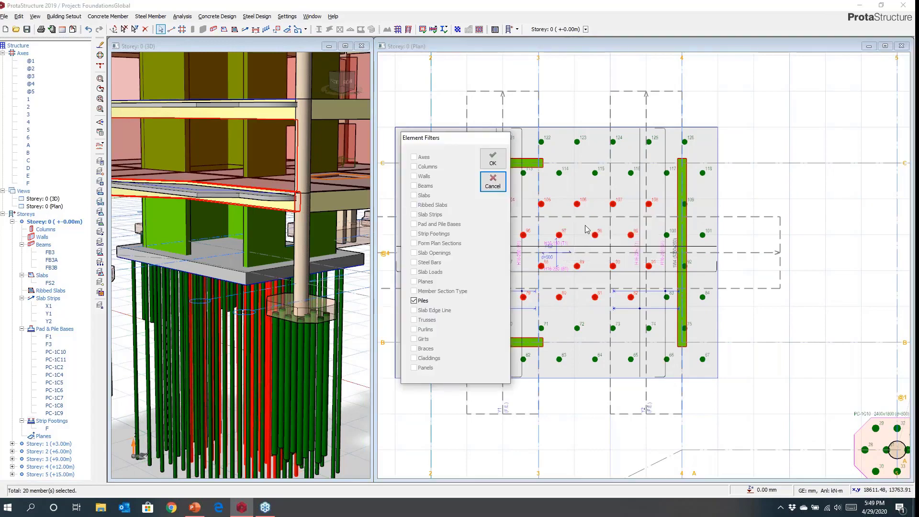
click(493, 159)
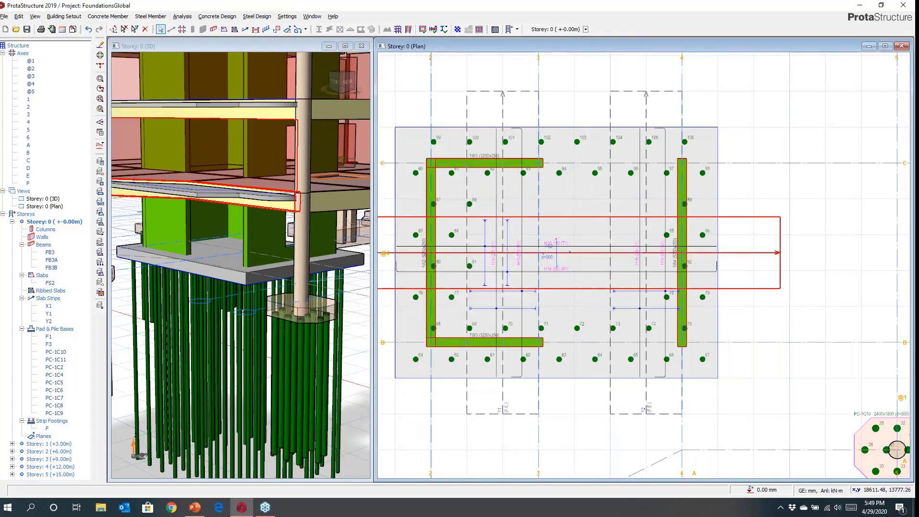
Open the properties of pile 88 inside the wall core and set its diameter to 200 mm
middle_drag(573, 250, 592, 246)
scroll(498, 232, up, 3)
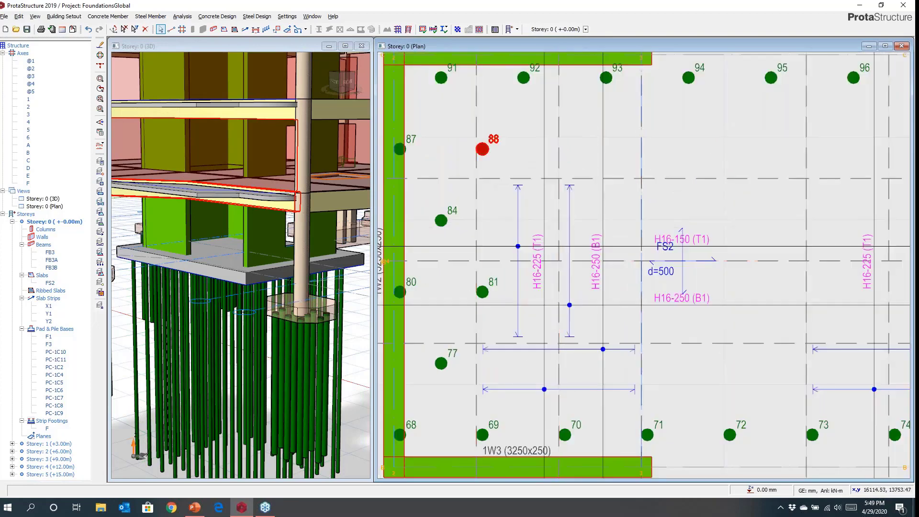
right_click(488, 156)
click(516, 165)
drag(481, 120, 517, 130)
double_click(708, 234)
text(2)
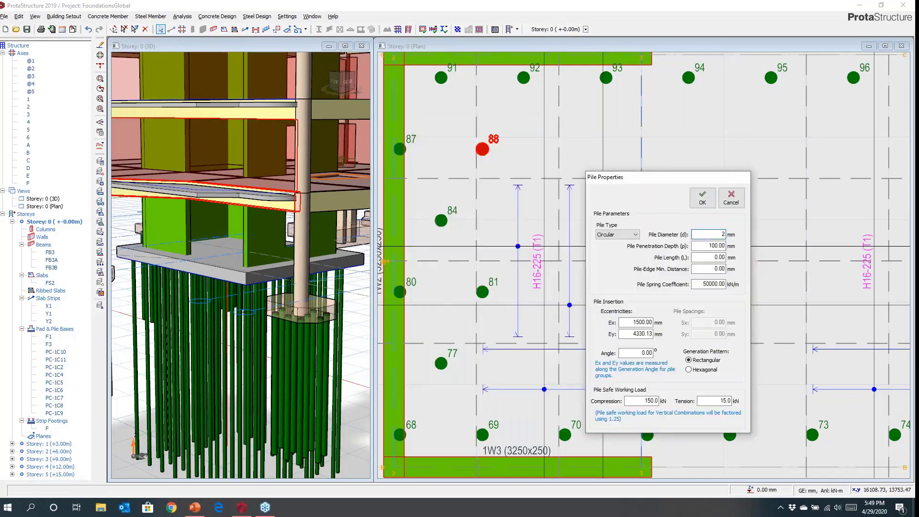
text(00)
Change pile 88 to the Square type and set its Ex eccentricity to 2000 mm
click(636, 235)
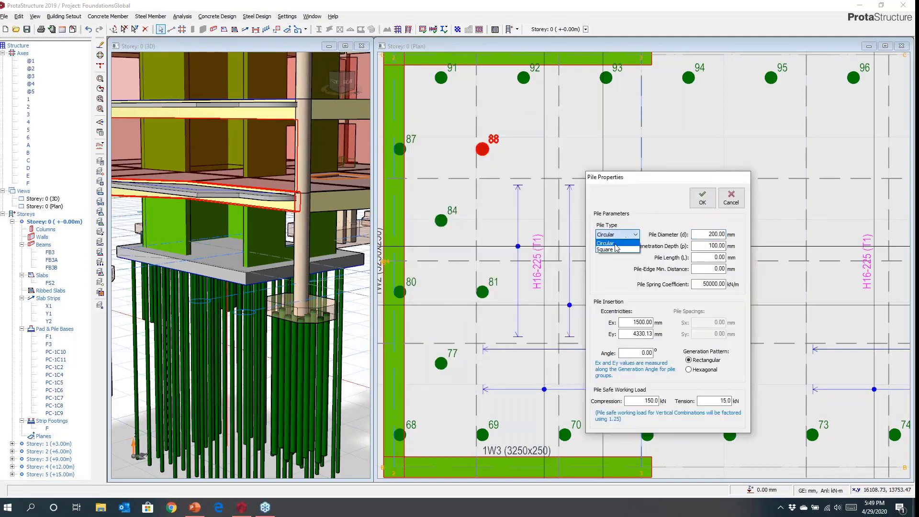
click(605, 250)
drag(628, 322, 660, 325)
text(2000)
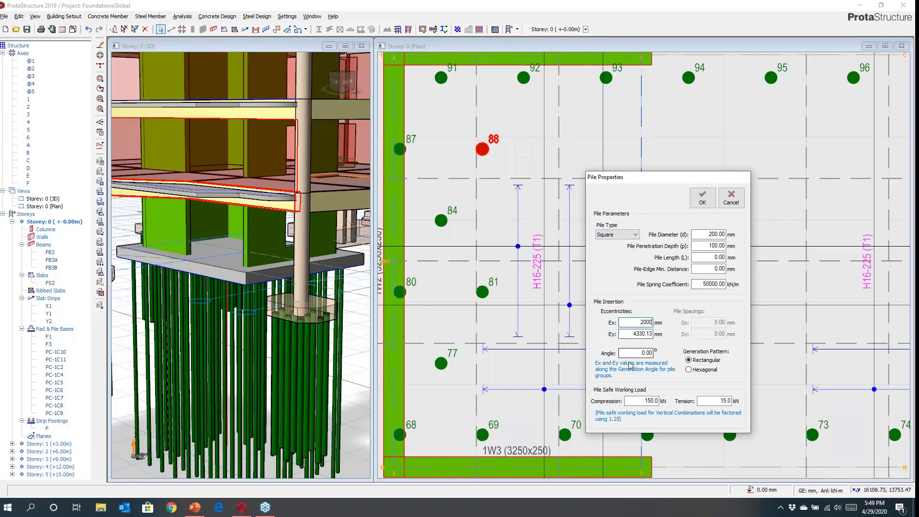
click(702, 200)
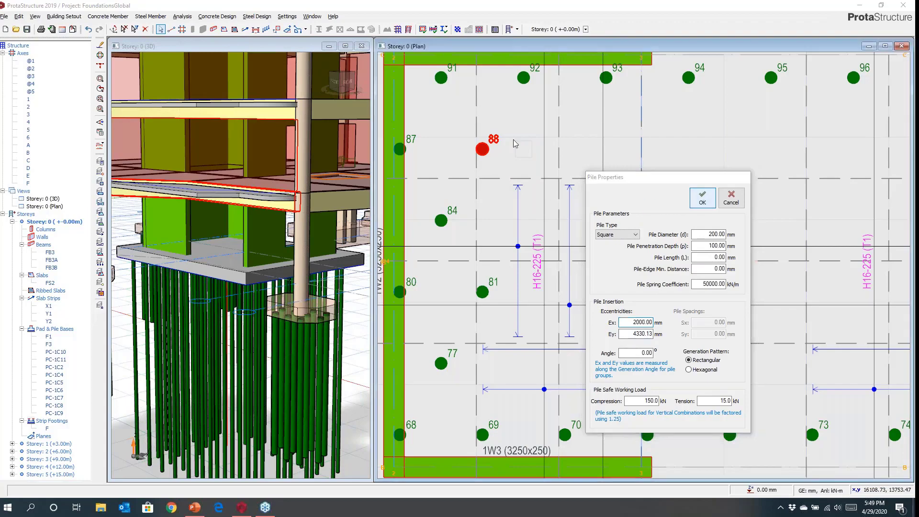
scroll(510, 138, up, 2)
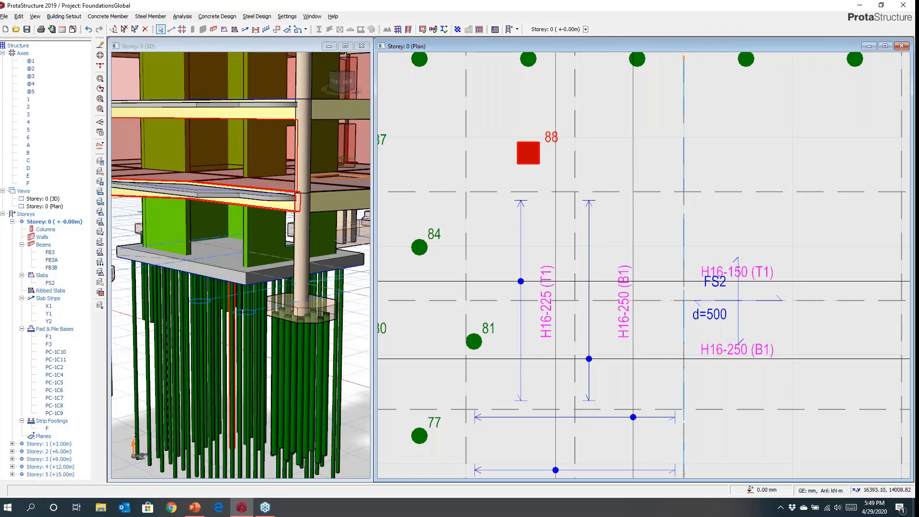
Open the Report Manager and remove all reports from the Default set
scroll(532, 201, down, 5)
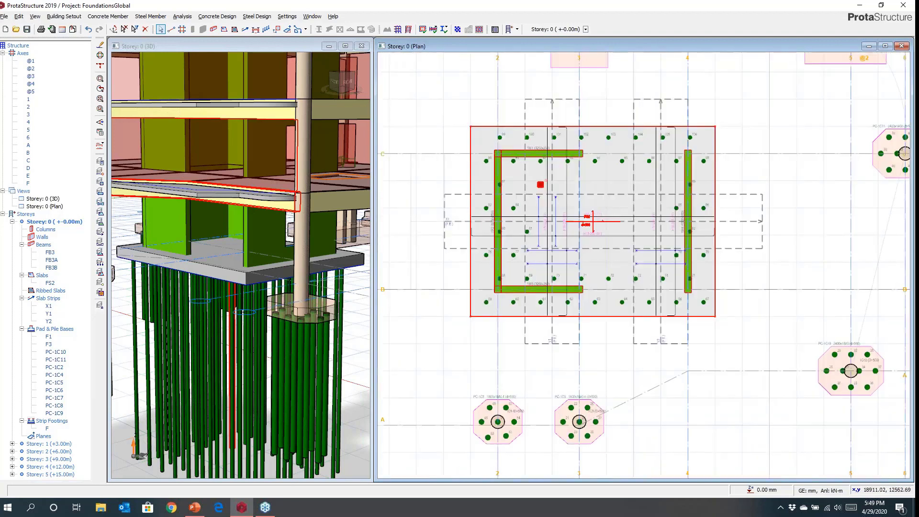
middle_drag(568, 227, 536, 242)
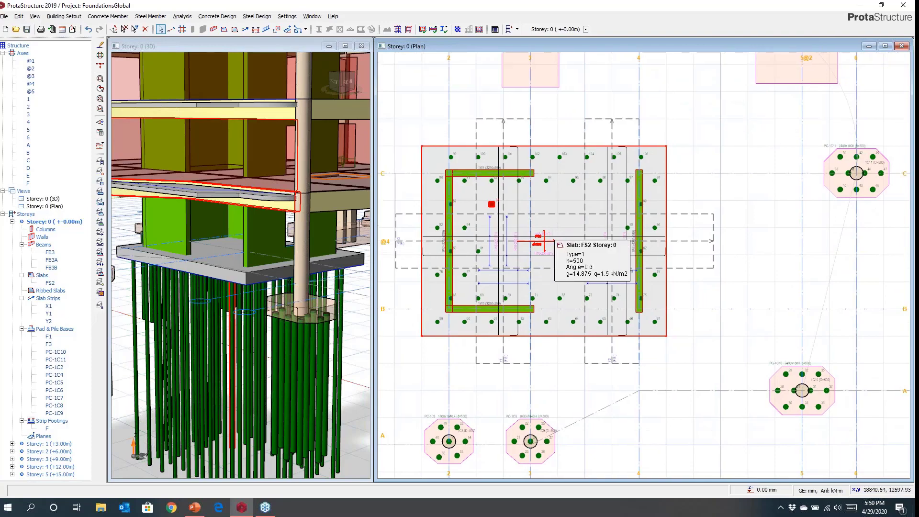
scroll(600, 255, down, 4)
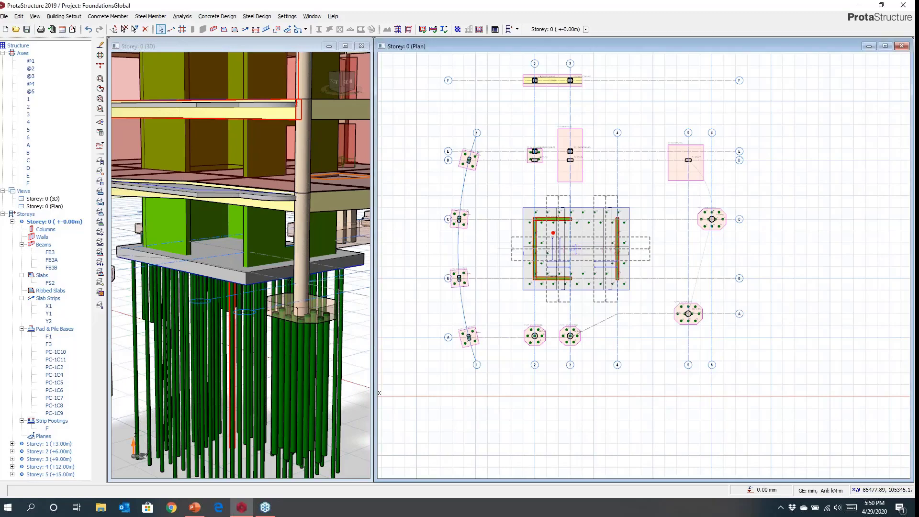
mouse_move(241, 128)
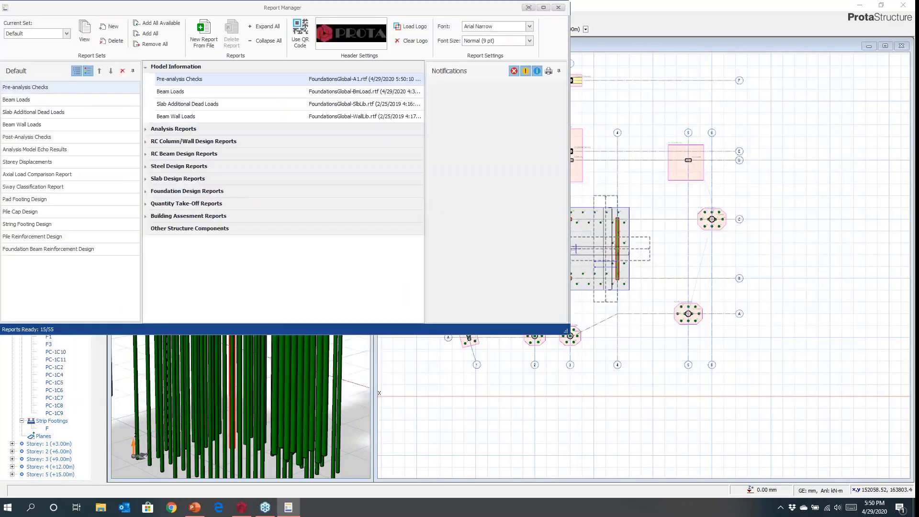
click(148, 43)
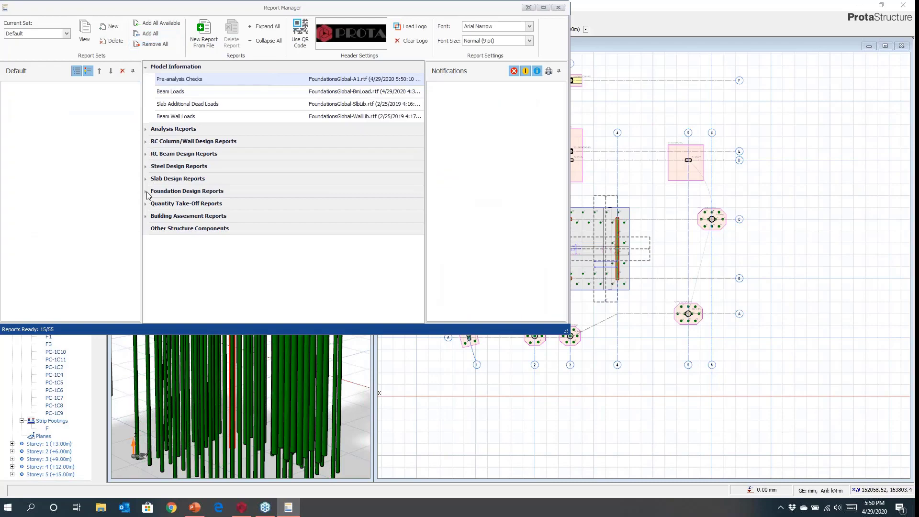
Add the pad footing, pile cap, pile reinforcement, foundation beam reinforcement and string footing design reports to the Default set, and hide error notifications
click(146, 191)
drag(170, 206, 37, 114)
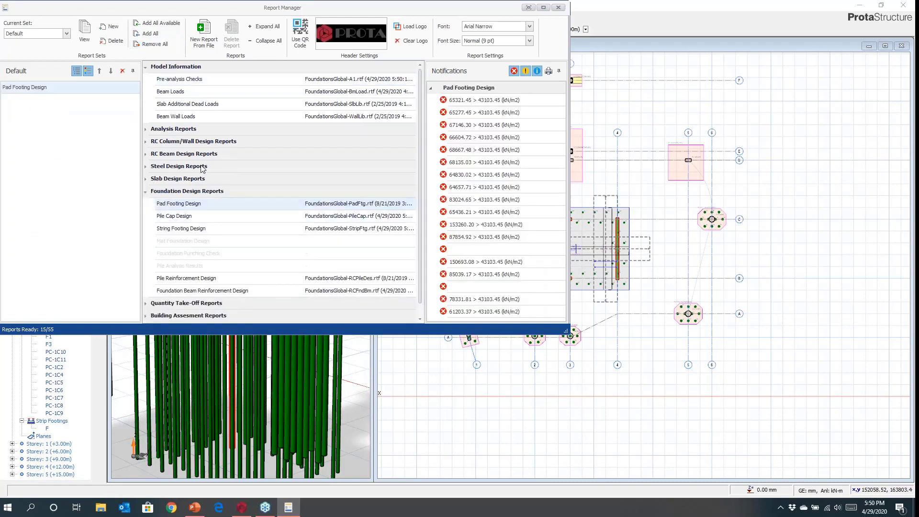
click(514, 71)
drag(171, 218, 30, 114)
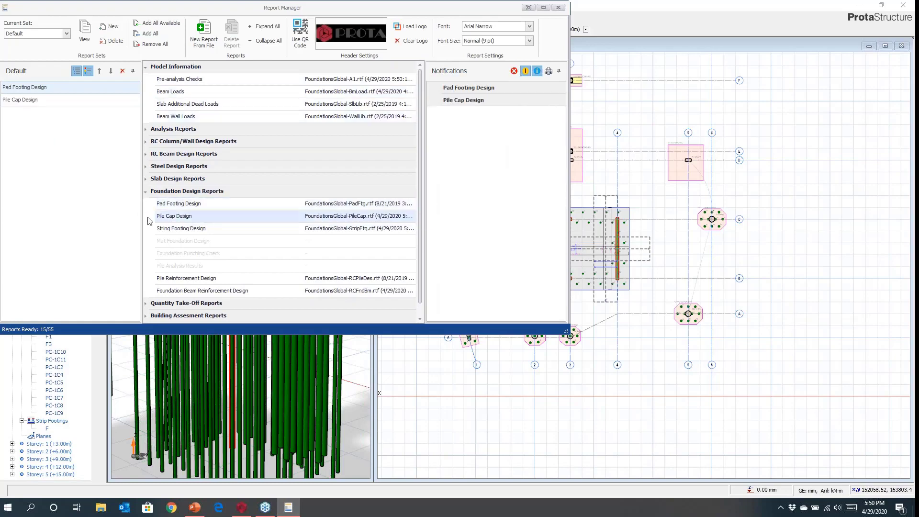
drag(180, 281, 34, 137)
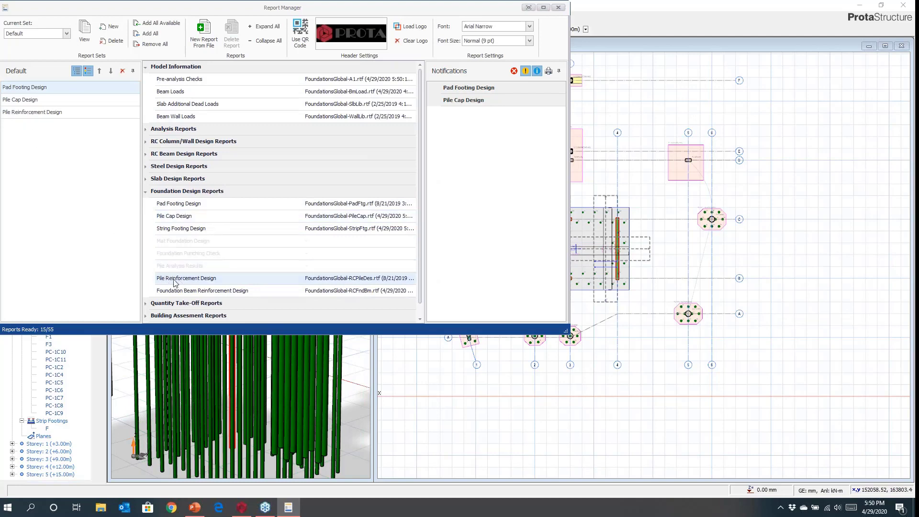
drag(182, 293, 25, 146)
drag(179, 225, 17, 131)
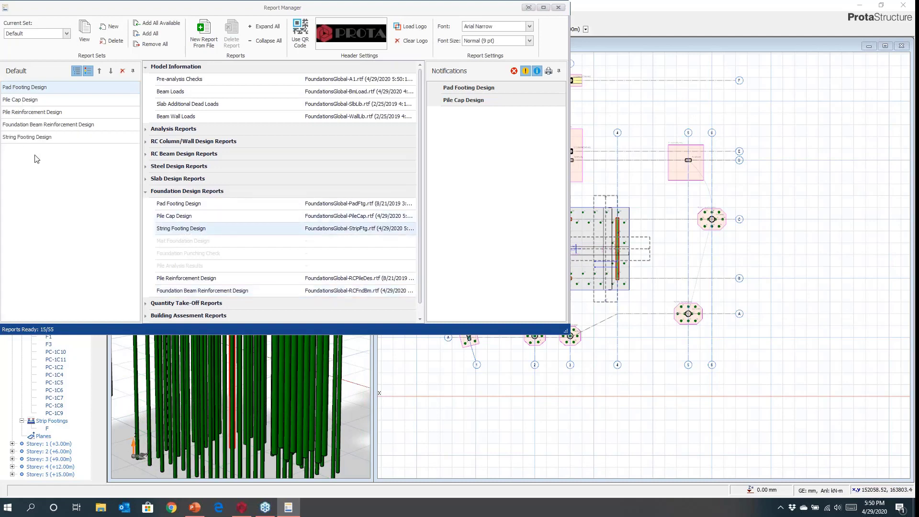
View the compiled foundation report and examine its table of contents, the PC-1C8 pile cap geometry and the F3 pad footing design
click(84, 33)
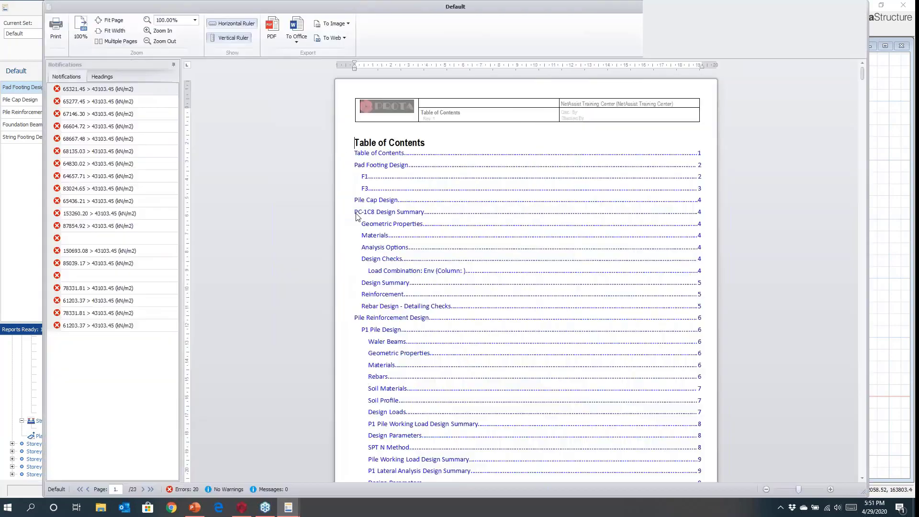
click(114, 74)
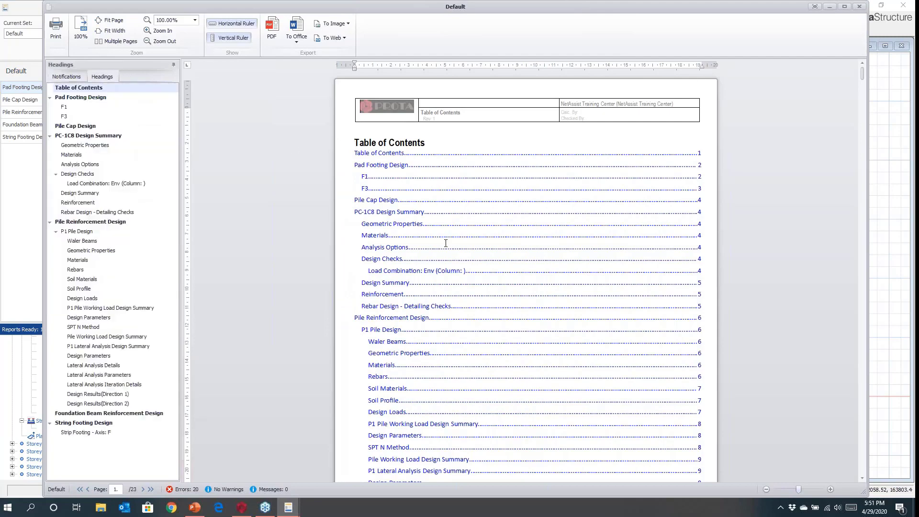
scroll(445, 244, down, 10)
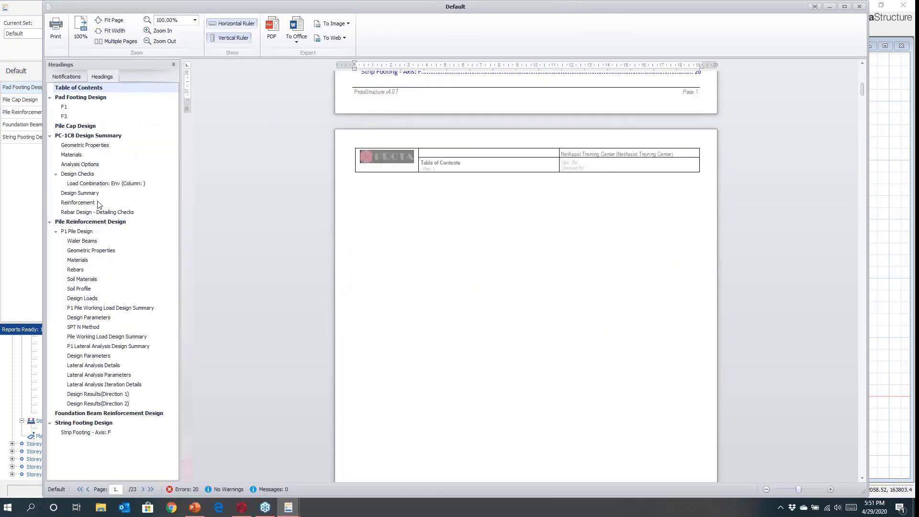
click(71, 146)
scroll(342, 297, down, 3)
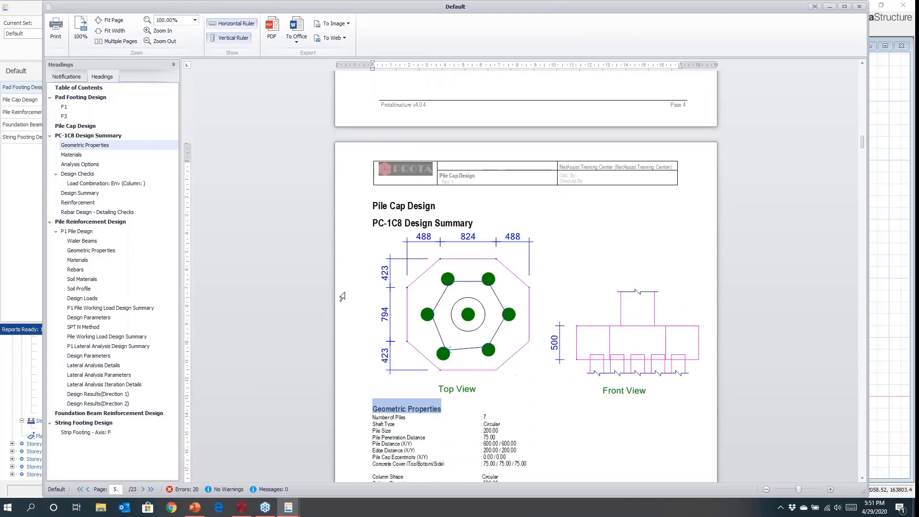
click(64, 116)
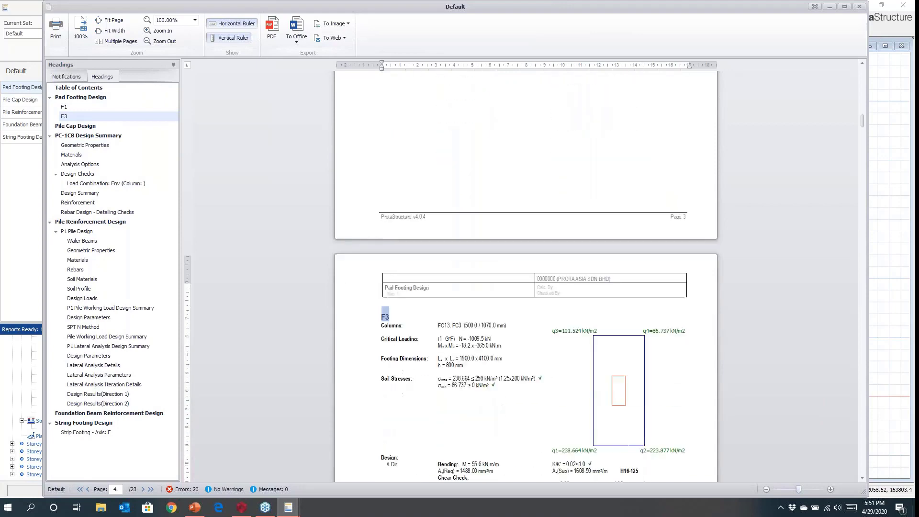
Examine the foundation beam reinforcement design and the strip footing design for axis F in the report
click(84, 414)
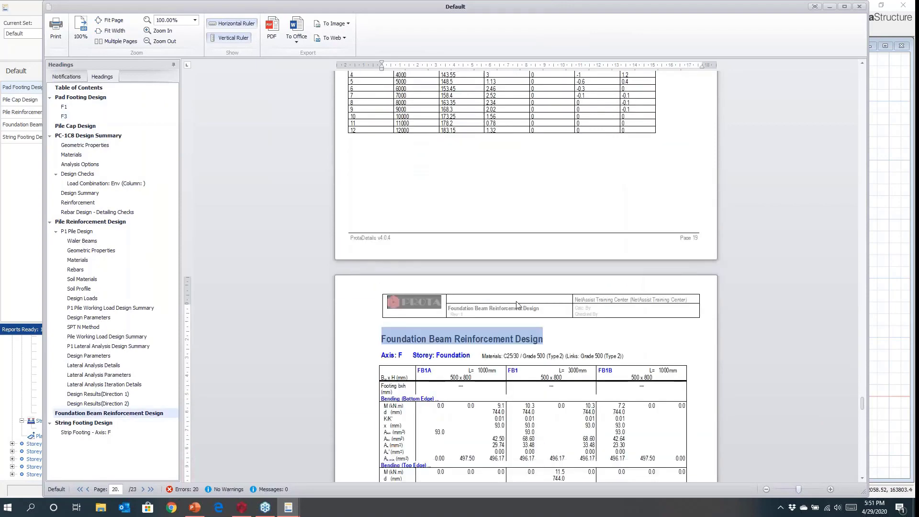
click(68, 433)
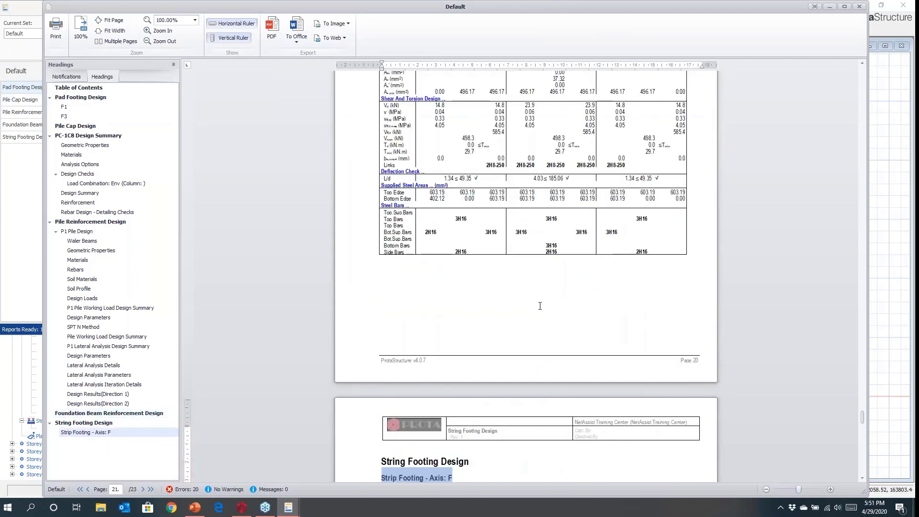
scroll(535, 308, down, 10)
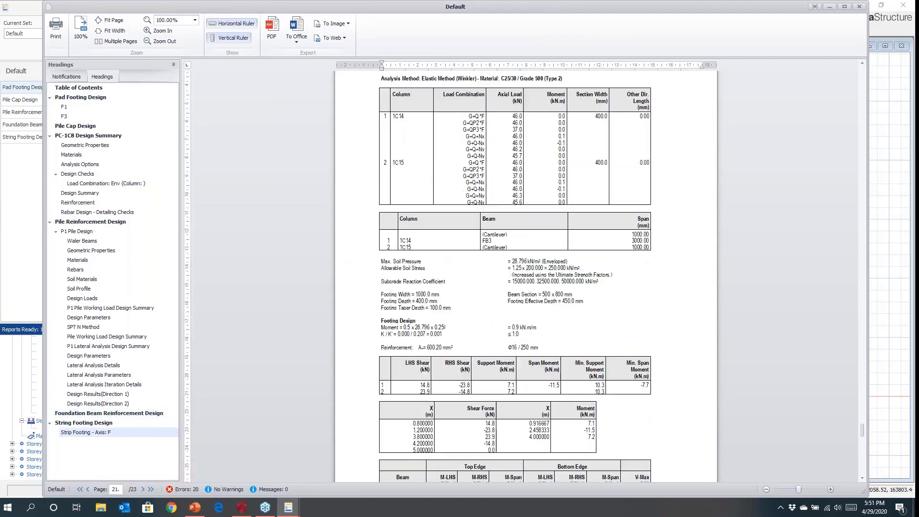
scroll(525, 275, down, 2)
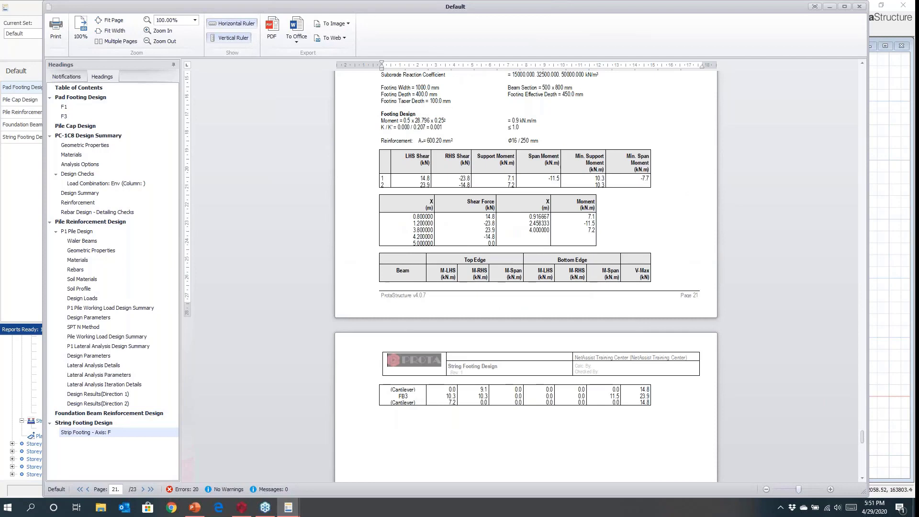
Examine the P1 pile design in the report, and close the report and the Report Manager
click(76, 231)
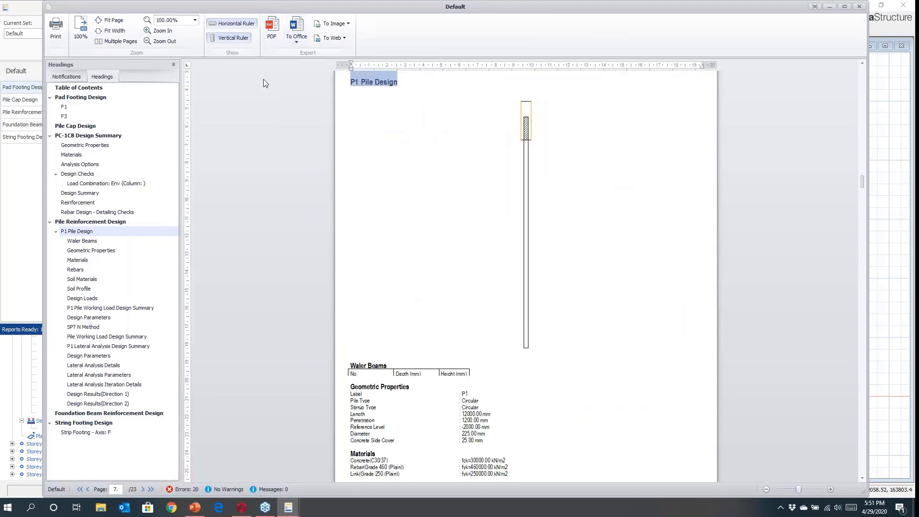
click(859, 6)
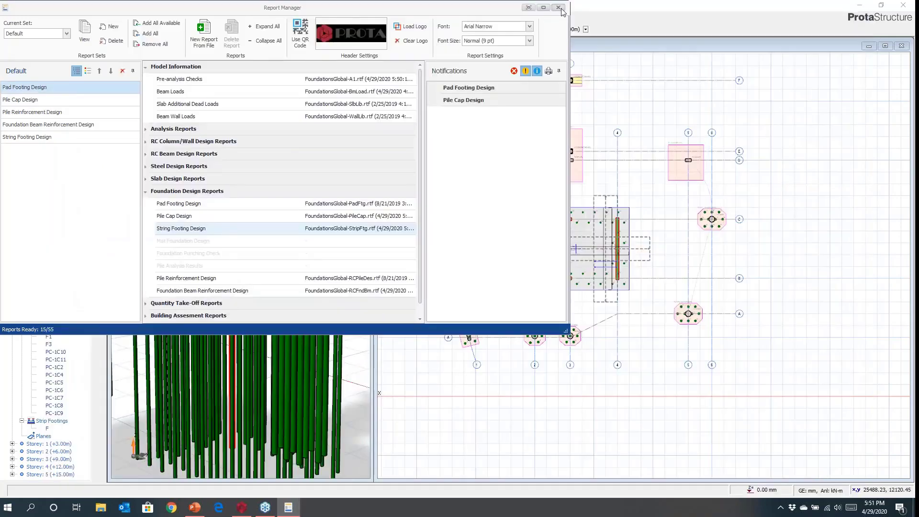
click(558, 7)
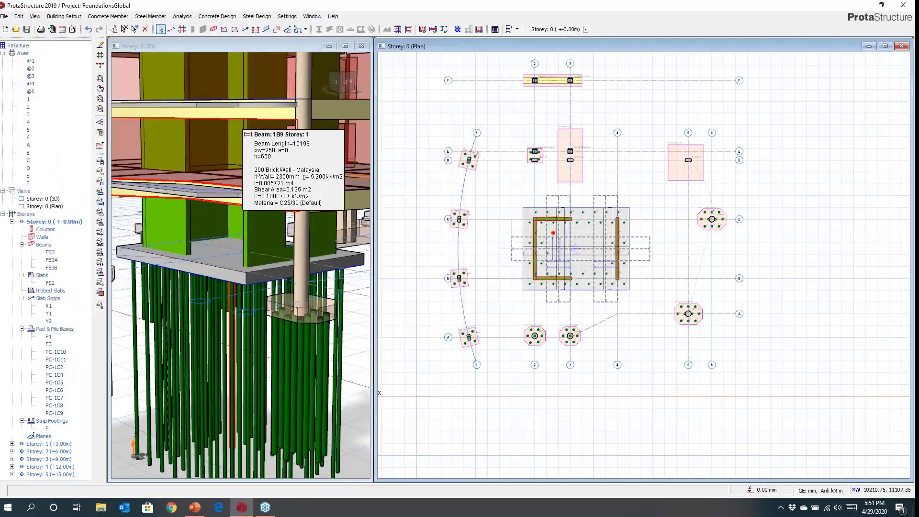
Save the project and load it in ProtaDetails
click(217, 17)
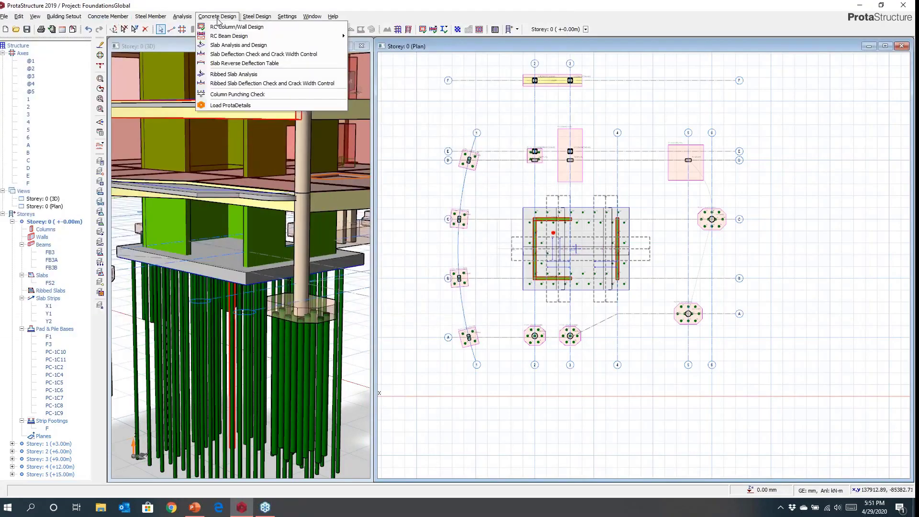
click(228, 106)
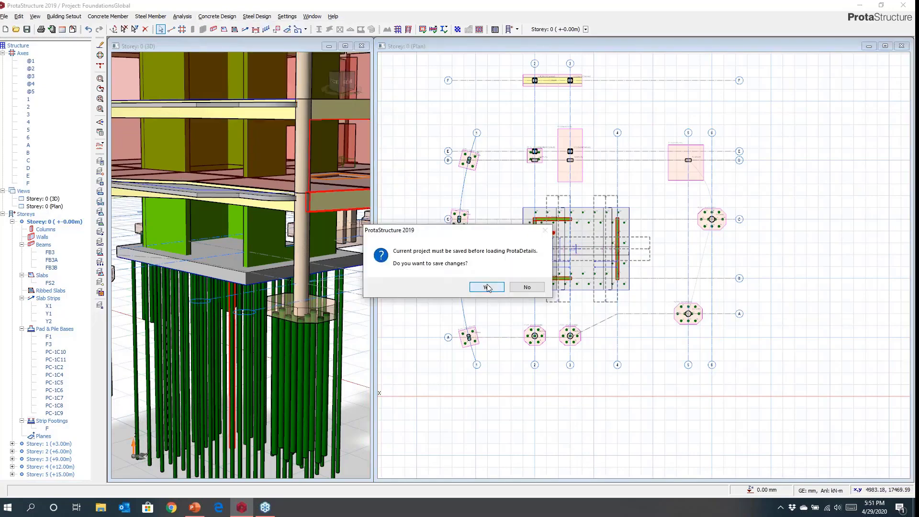
click(487, 287)
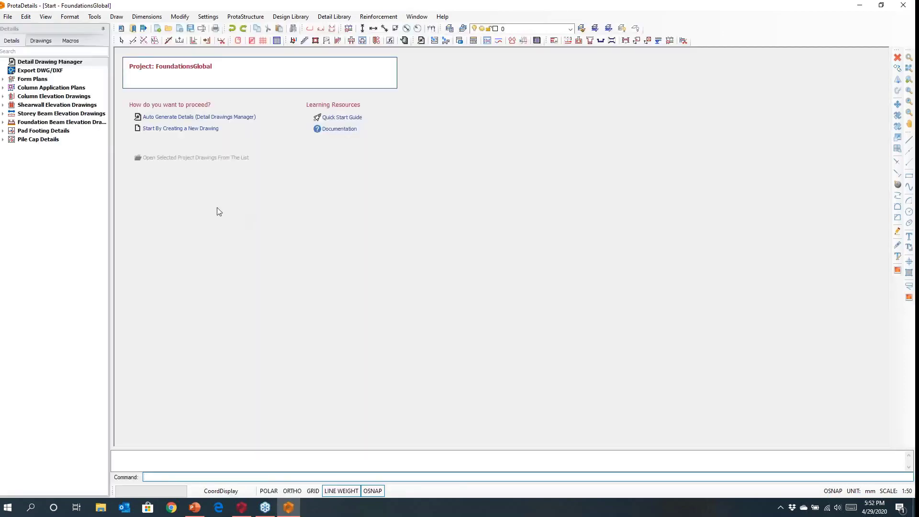
Start automatic detail generation for storey 0 only, excluding the column application, column elevation, column schedule and beam elevation drawings
click(150, 121)
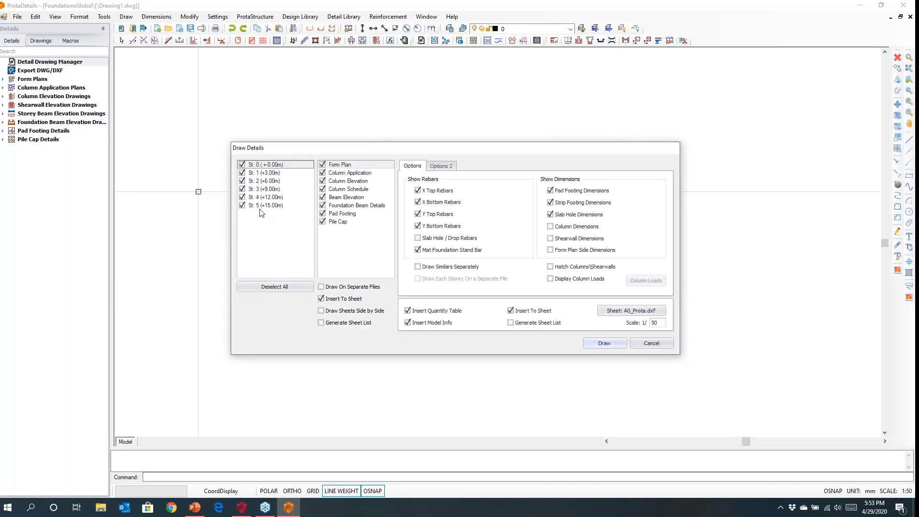
click(242, 205)
click(242, 197)
click(241, 189)
click(242, 180)
click(242, 173)
click(323, 173)
click(323, 181)
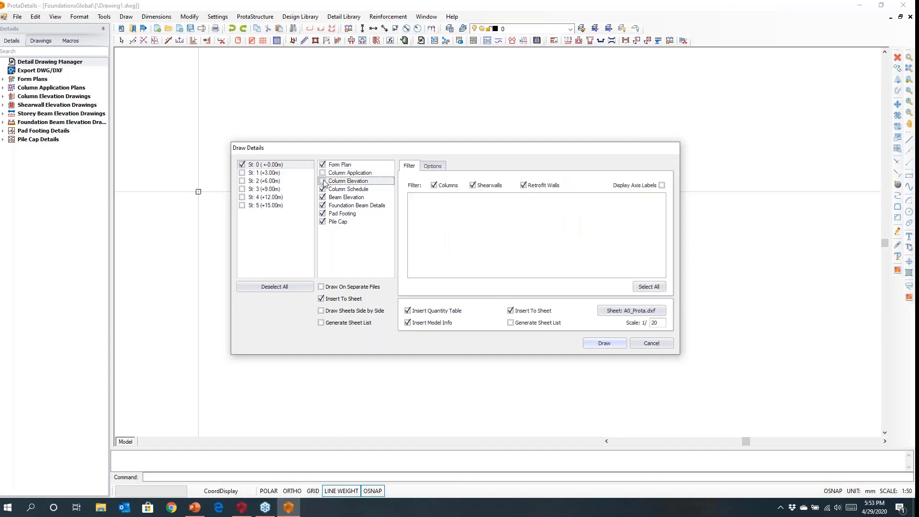
click(323, 189)
click(324, 197)
Name the form plan sheet "Foundation PLANS" and draw the selected foundation details
click(605, 310)
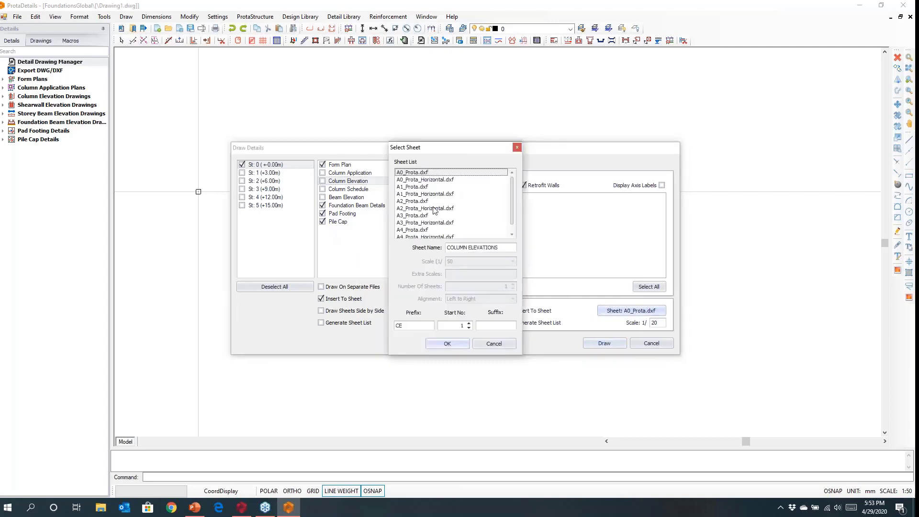
click(516, 147)
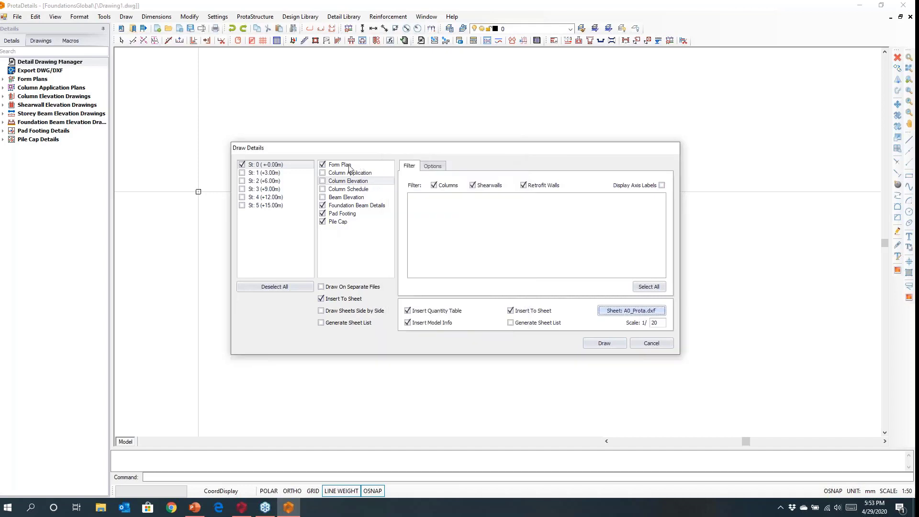
click(347, 166)
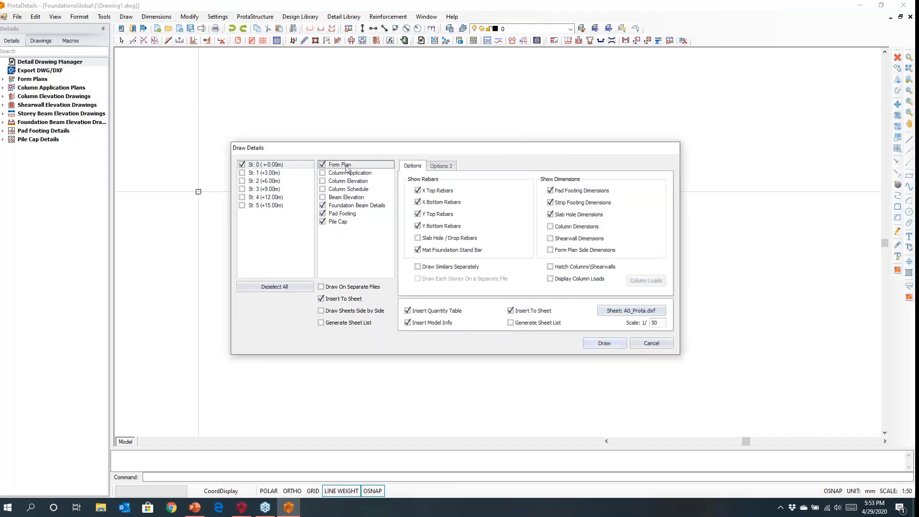
click(607, 312)
drag(462, 248, 430, 245)
text(FP)
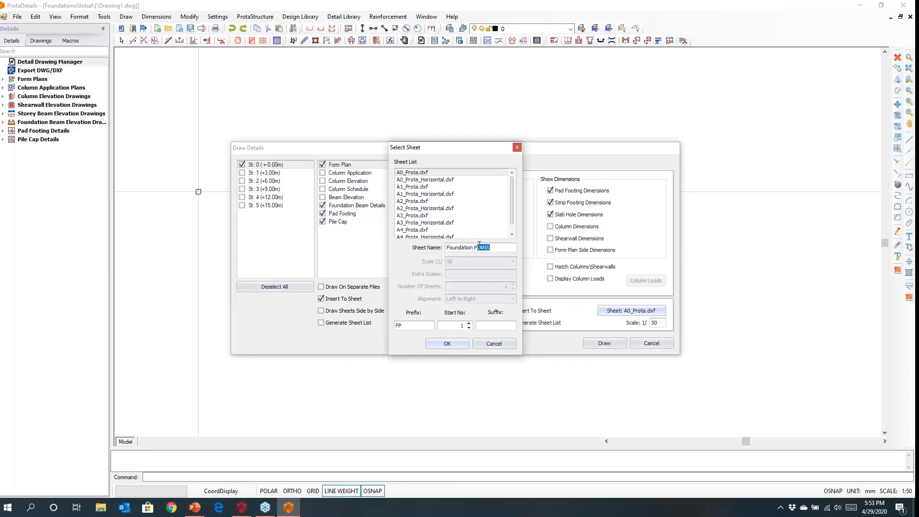
click(446, 343)
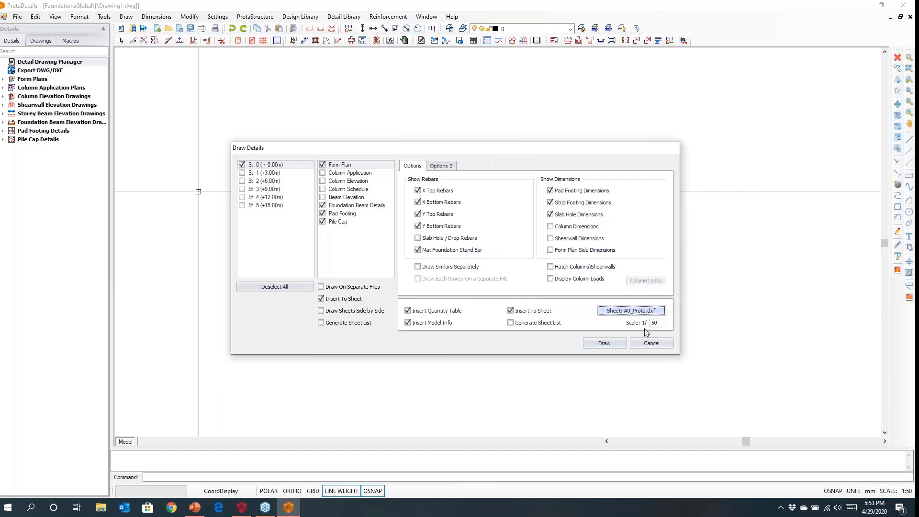
click(603, 344)
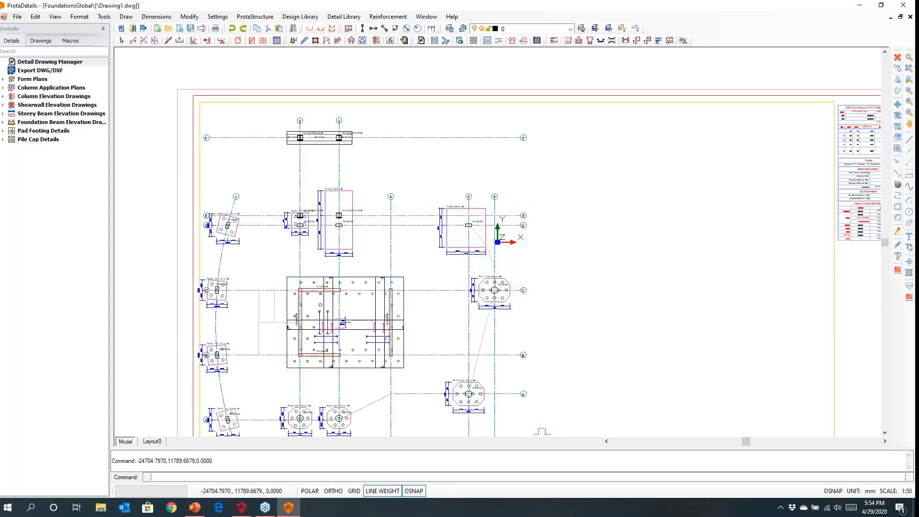
Look over the generated detail sheets, from the foundation plan down through the detail drawings below it
scroll(245, 156, down, 2)
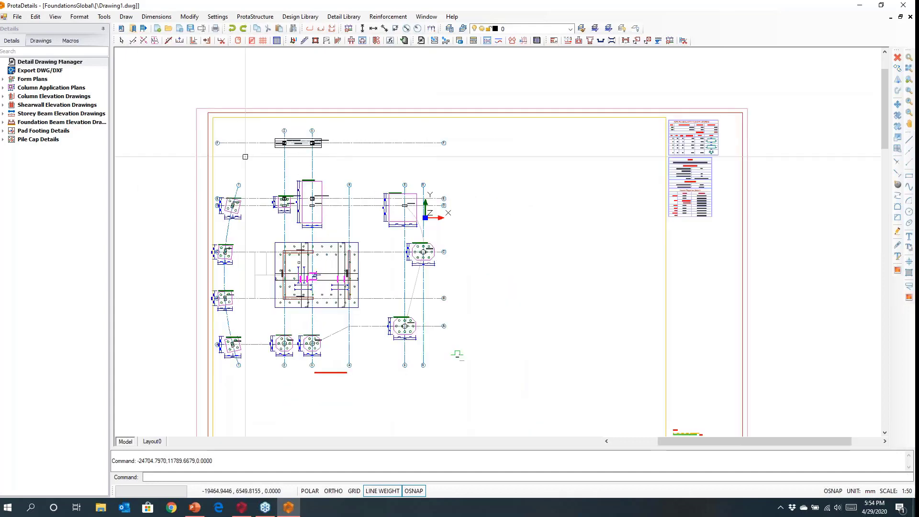
scroll(245, 157, down, 4)
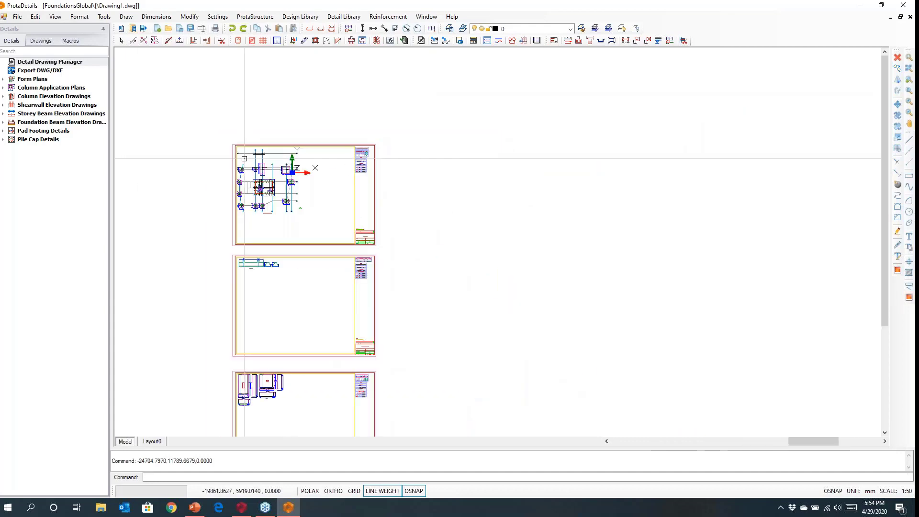
middle_drag(263, 254, 272, 192)
middle_drag(269, 261, 275, 179)
middle_drag(276, 245, 303, 330)
middle_drag(314, 165, 326, 245)
Examine the dimensions and pile layout of pile caps PC-1C8 and PC-1C9 on the foundation plan
scroll(289, 179, up, 3)
scroll(307, 232, up, 6)
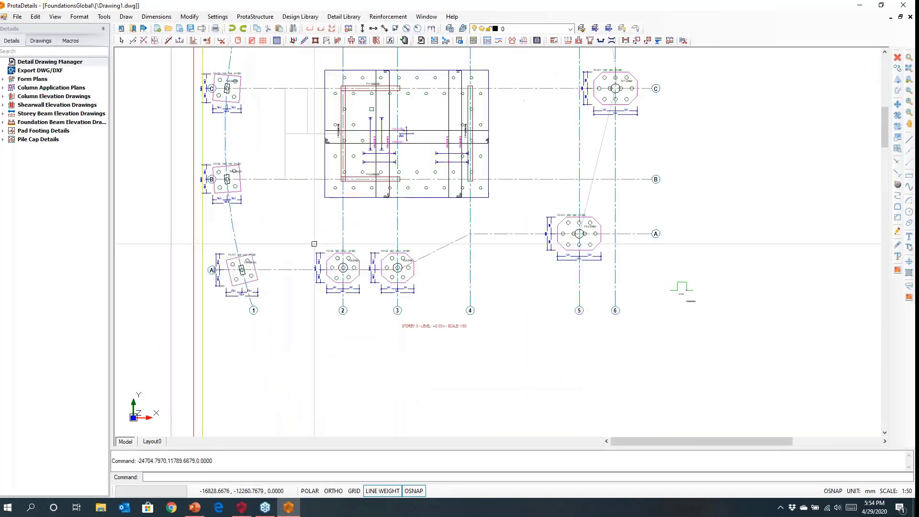
middle_drag(322, 249, 319, 238)
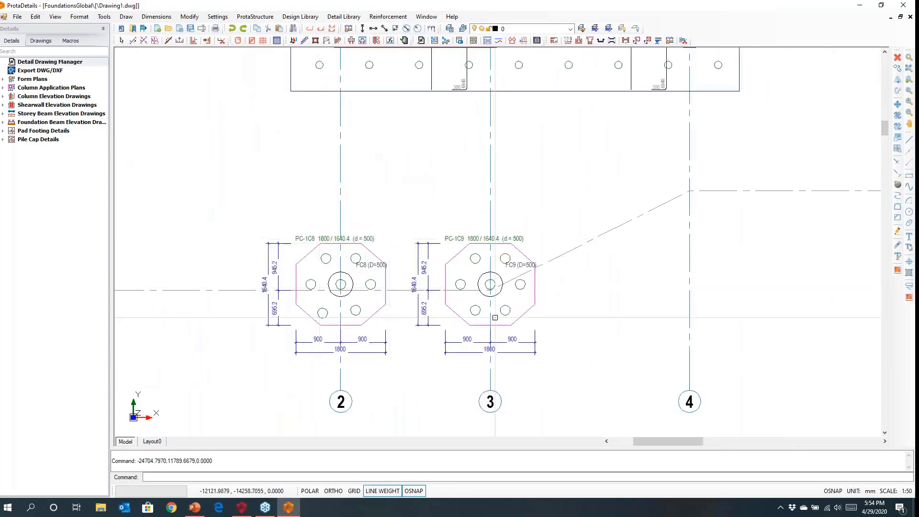
scroll(489, 319, up, 2)
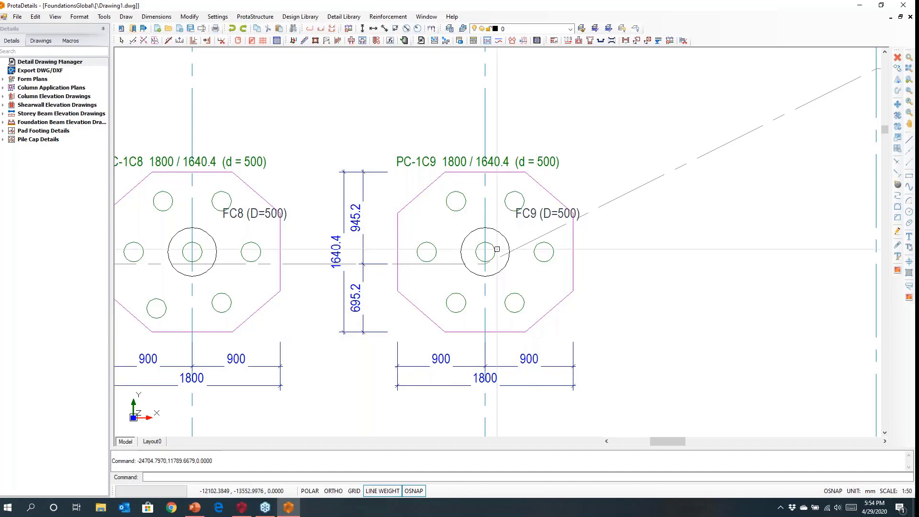
scroll(493, 250, down, 2)
scroll(438, 250, up, 3)
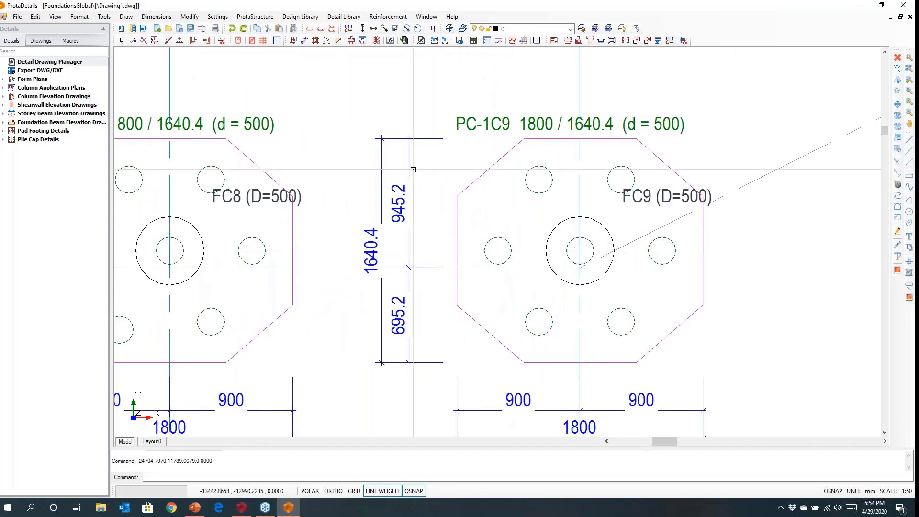
scroll(415, 291, down, 2)
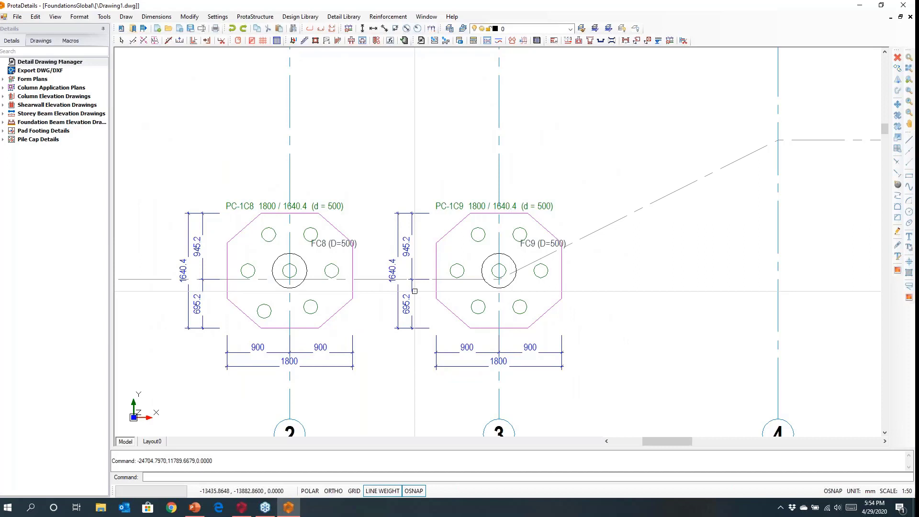
scroll(415, 291, down, 4)
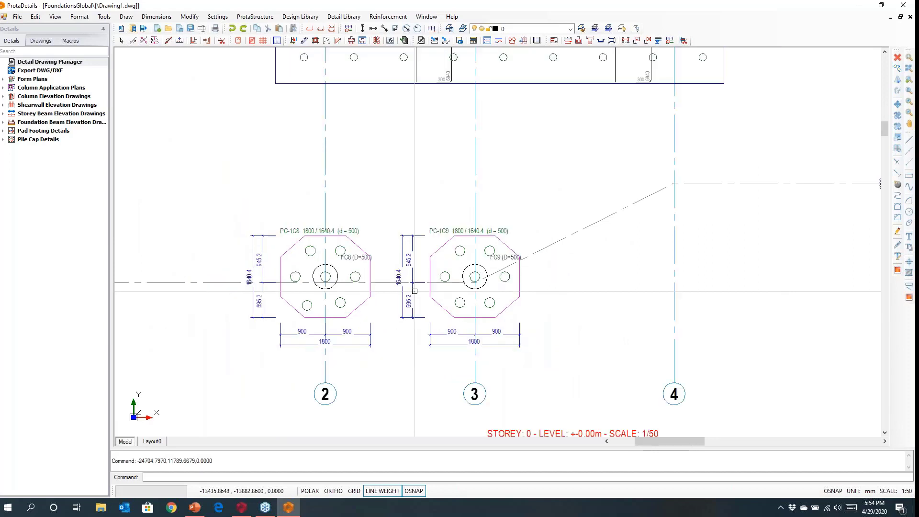
Examine the raft slab's reinforcement, walls and pile positions on the foundation plan
mouse_move(502, 191)
middle_down()
mouse_move(528, 287)
mouse_move(491, 223)
middle_up()
scroll(528, 288, up, 5)
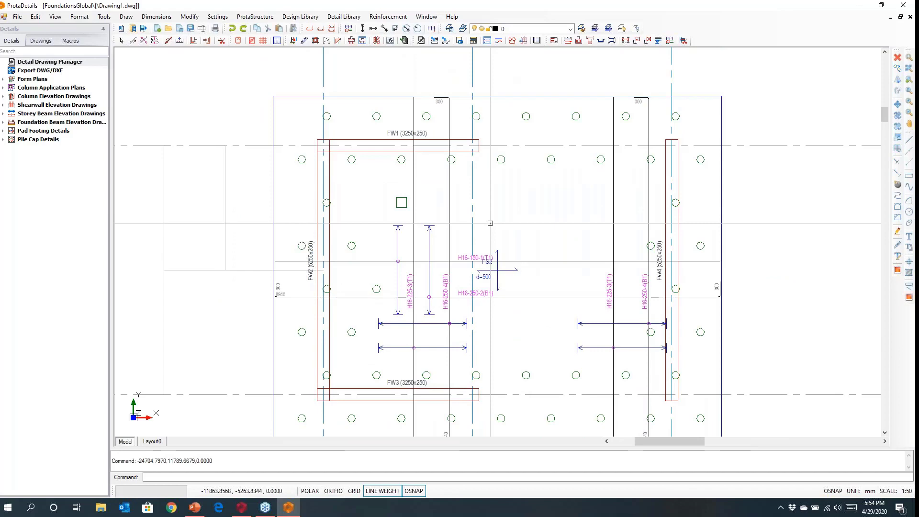
scroll(490, 223, down, 4)
middle_drag(491, 223, 495, 290)
scroll(430, 203, up, 3)
scroll(430, 239, down, 2)
Examine the plan and section details of pad footings F3 and F1
mouse_move(434, 176)
middle_down()
mouse_move(438, 213)
mouse_move(439, 159)
mouse_move(464, 149)
mouse_move(468, 99)
middle_up()
scroll(437, 208, down, 5)
scroll(421, 271, up, 4)
middle_drag(465, 269, 462, 108)
scroll(442, 346, up, 4)
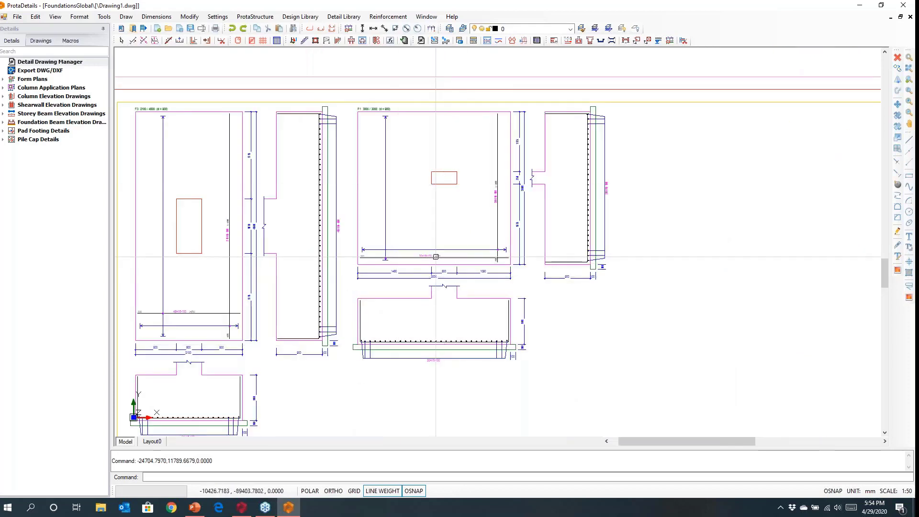
Examine the pile cap detail sheet, focusing on the plan reinforcement of pile cap PC-1C7
scroll(435, 256, down, 5)
middle_drag(453, 242, 439, 131)
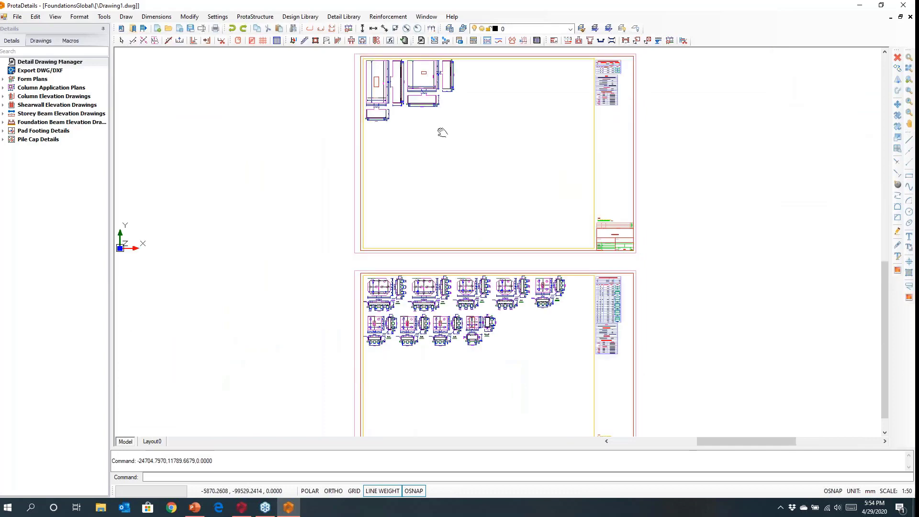
scroll(405, 335, up, 5)
scroll(403, 252, up, 2)
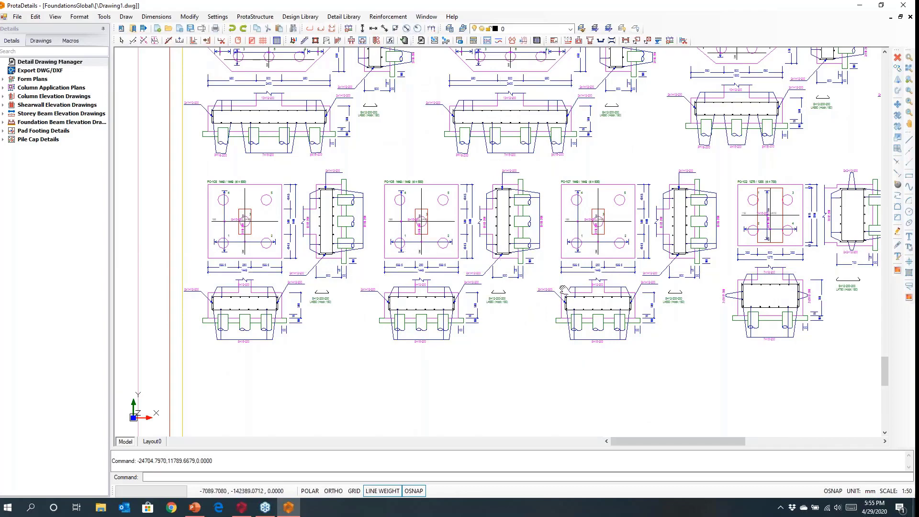
scroll(491, 220, up, 2)
scroll(491, 220, up, 2)
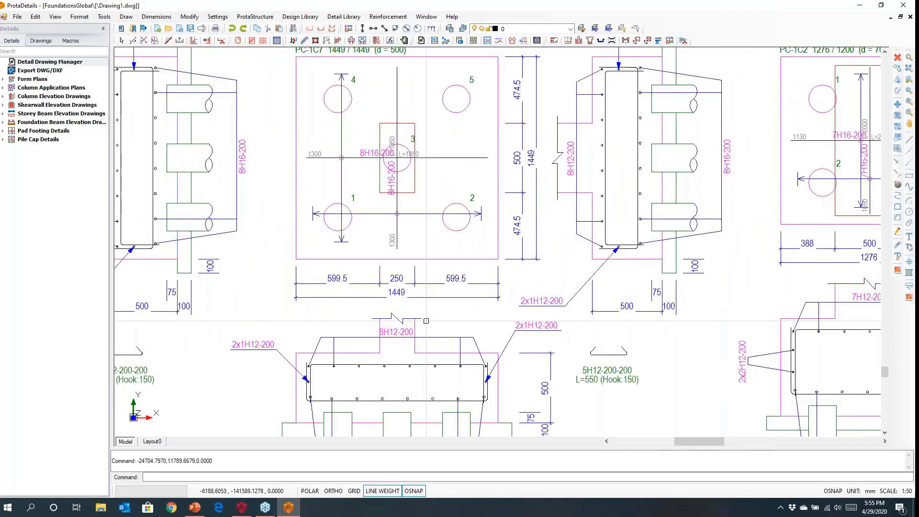
scroll(470, 257, up, 3)
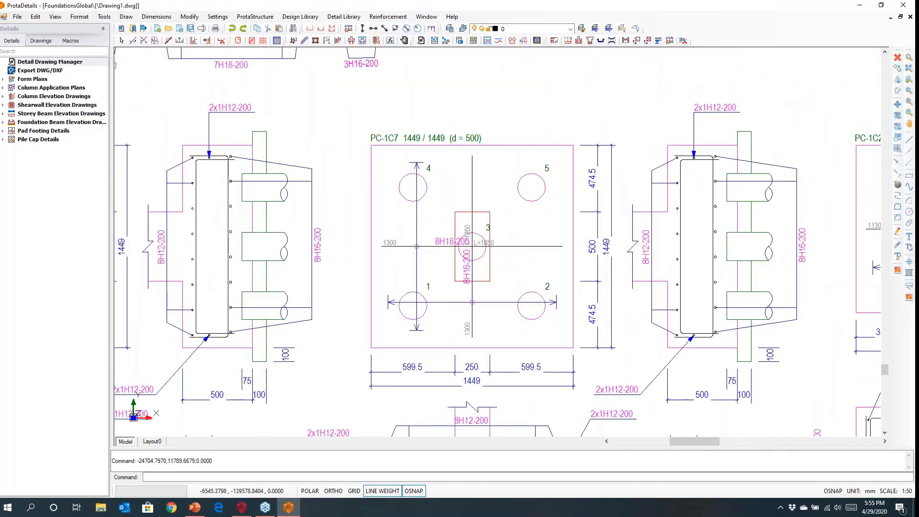
scroll(470, 257, up, 1)
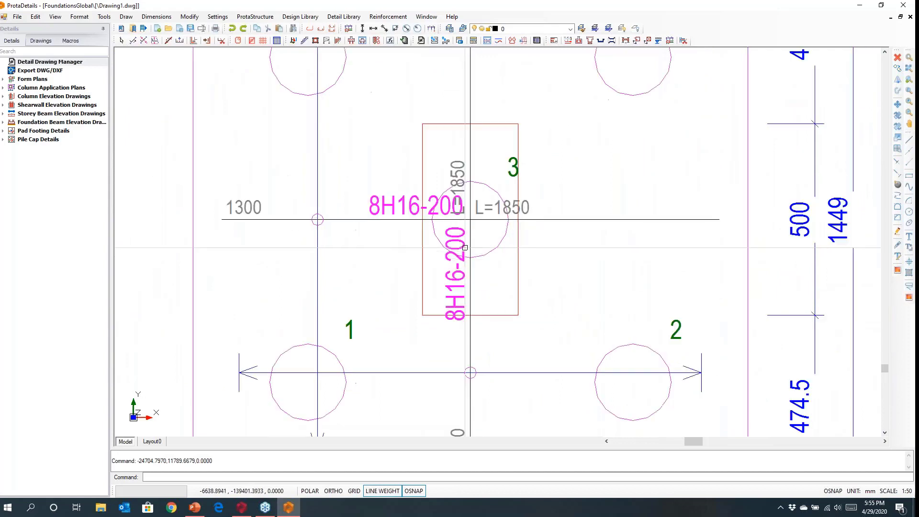
Inspect the rebar properties of the horizontal and vertical 8H16-200 bars in pile cap PC-1C7's plan
double_click(470, 218)
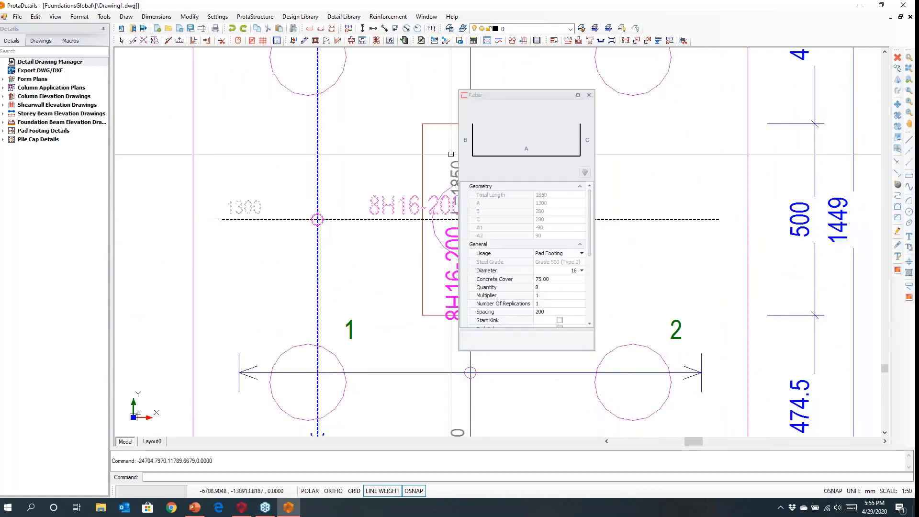
click(589, 95)
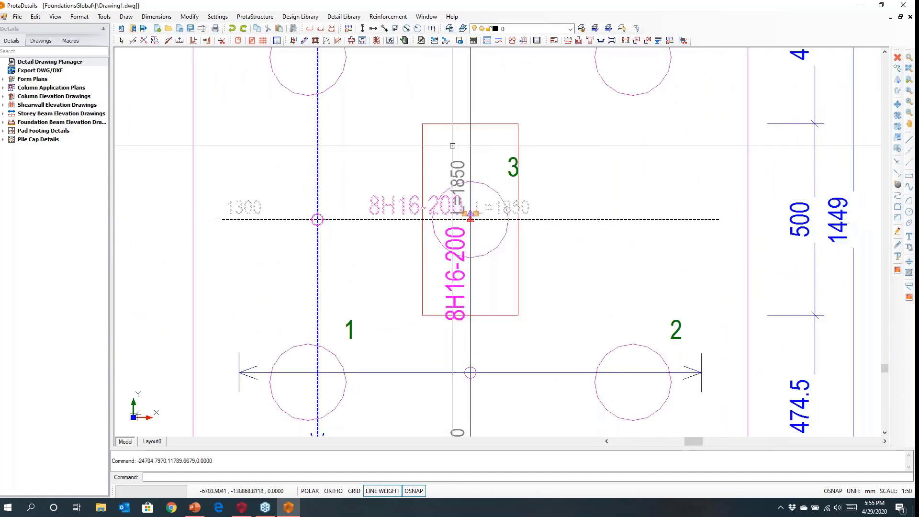
click(470, 118)
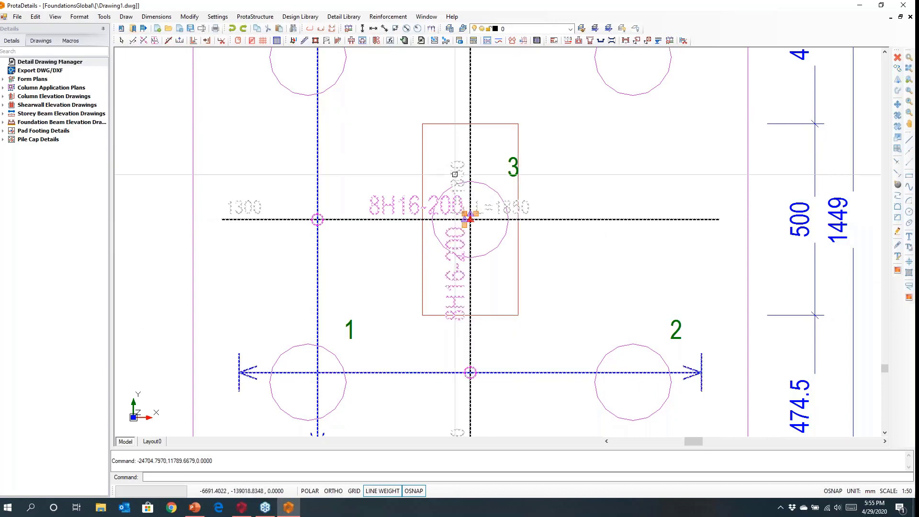
key(Escape)
key(Escape)
key(Escape)
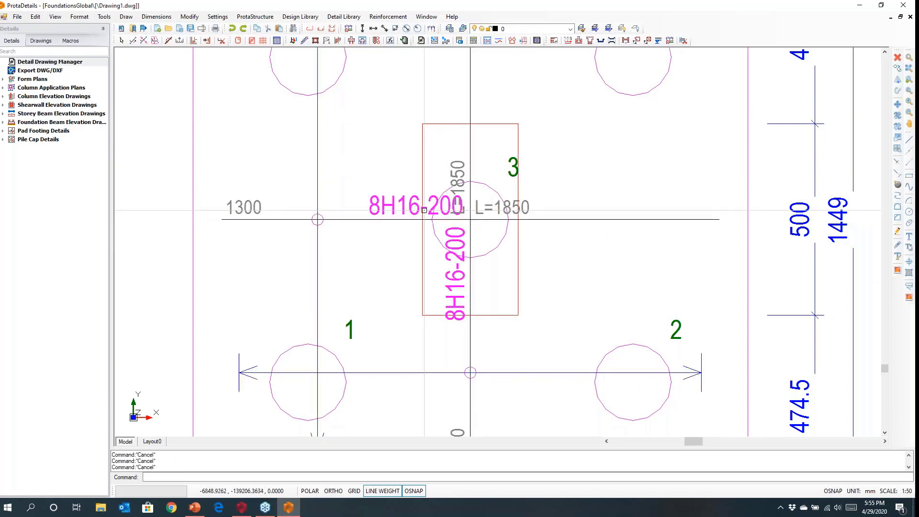
double_click(471, 133)
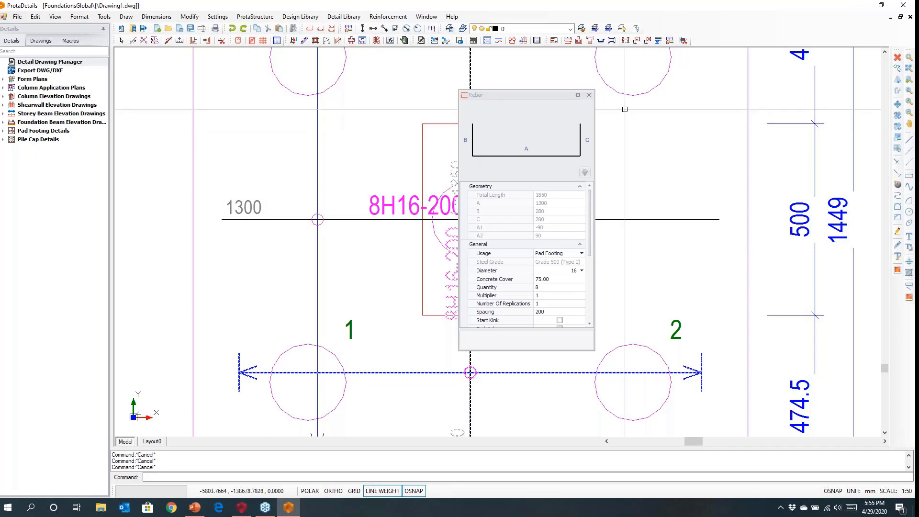
click(589, 96)
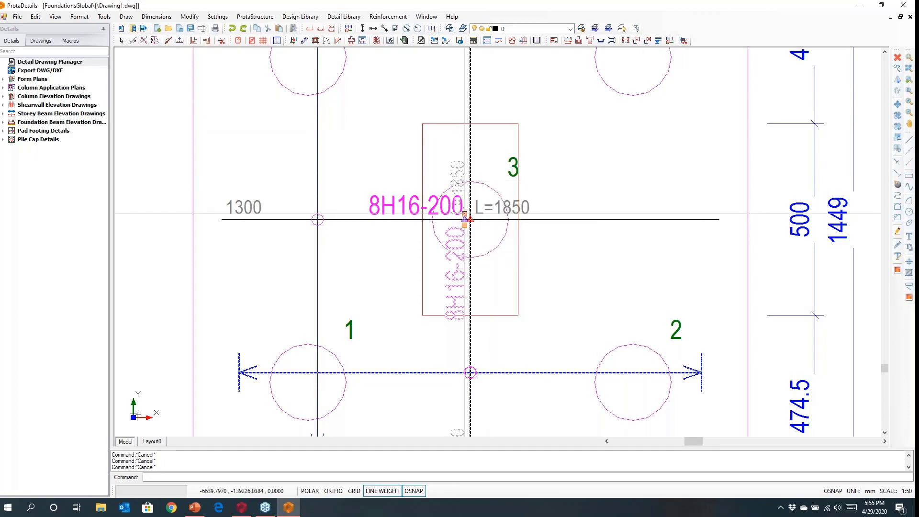
Move the L=1850 length label of the vertical 8H16-200 bar in PC-1C7's plan upward along the bar, clear of the crossing horizontal bar
double_click(470, 219)
click(589, 95)
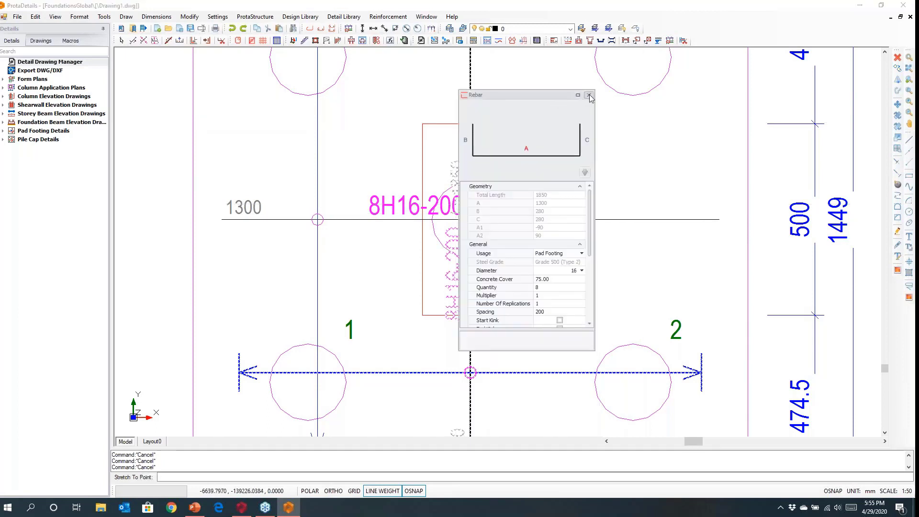
scroll(460, 197, up, 3)
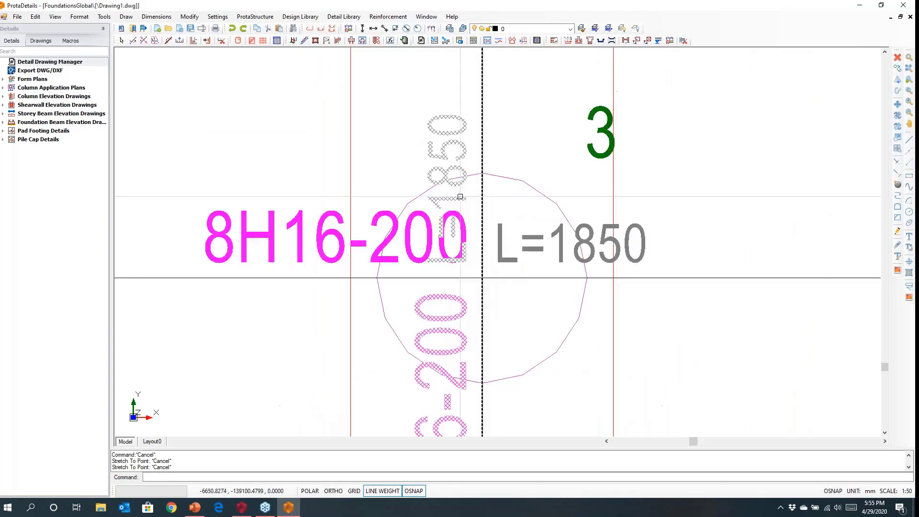
double_click(483, 209)
drag(519, 96, 700, 115)
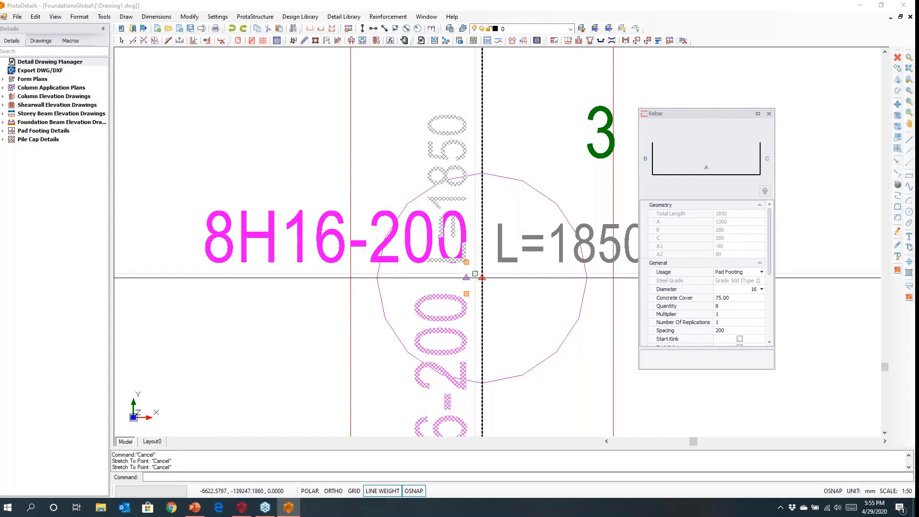
click(466, 277)
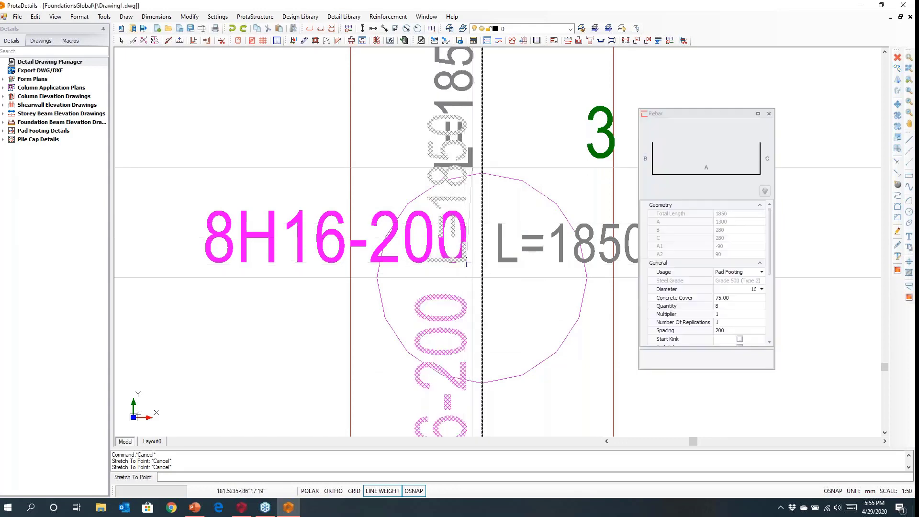
scroll(457, 189, down, 3)
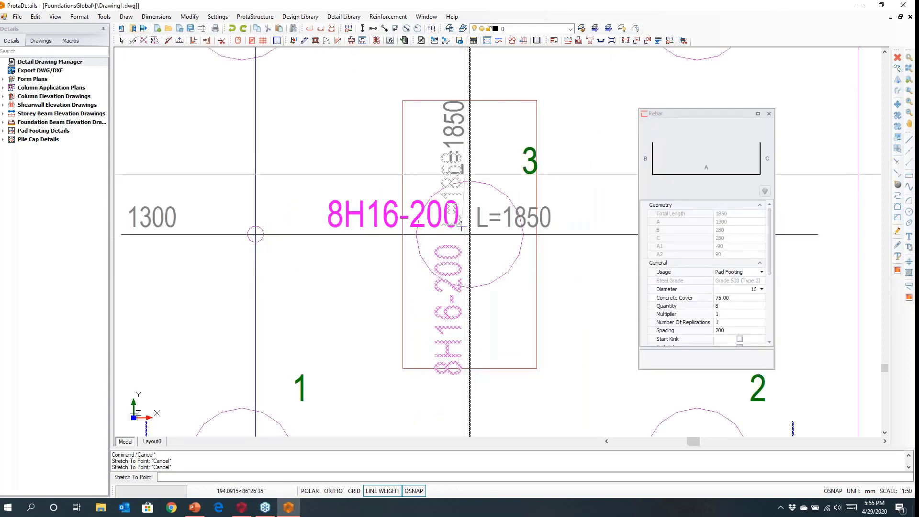
click(458, 180)
key(Escape)
key(Escape)
key(Escape)
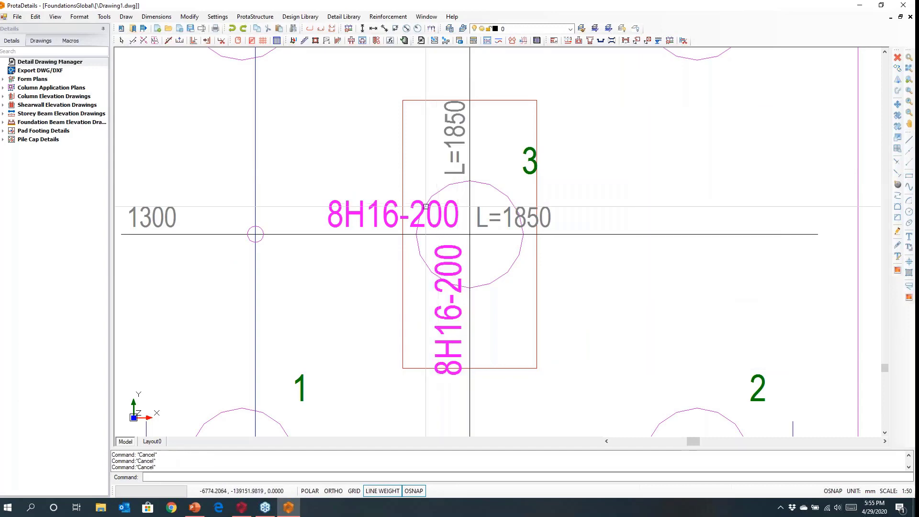
Move the last two pile cap details, PC-1C7 and PC-1C2, into a new third row at the left side of the sheet
scroll(420, 210, down, 5)
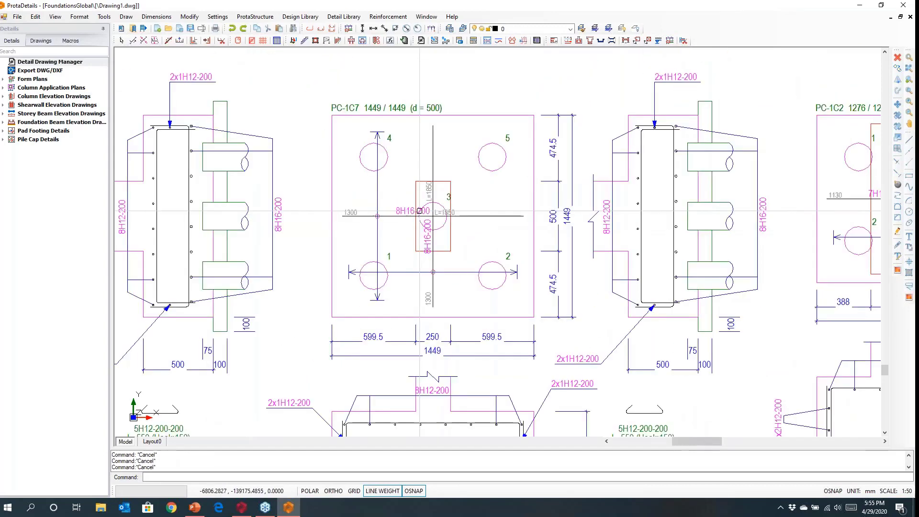
scroll(419, 210, down, 6)
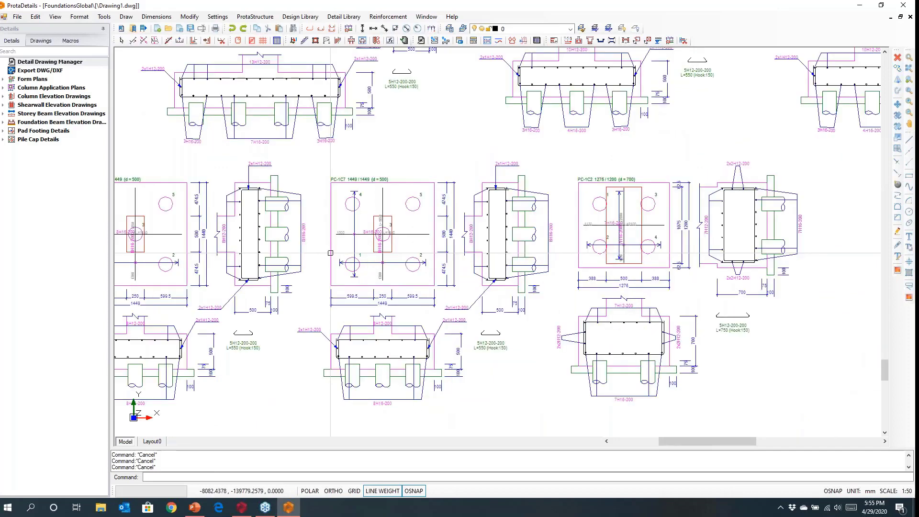
scroll(420, 211, up, 5)
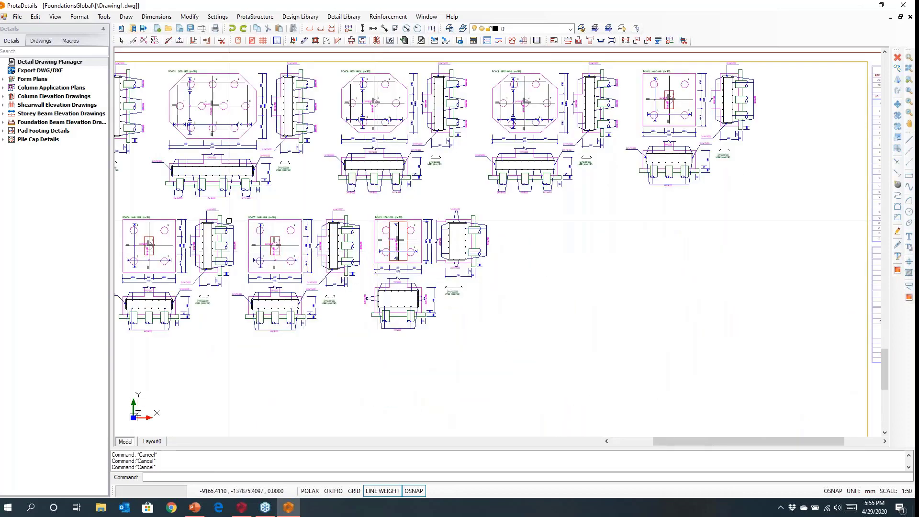
click(239, 206)
click(507, 359)
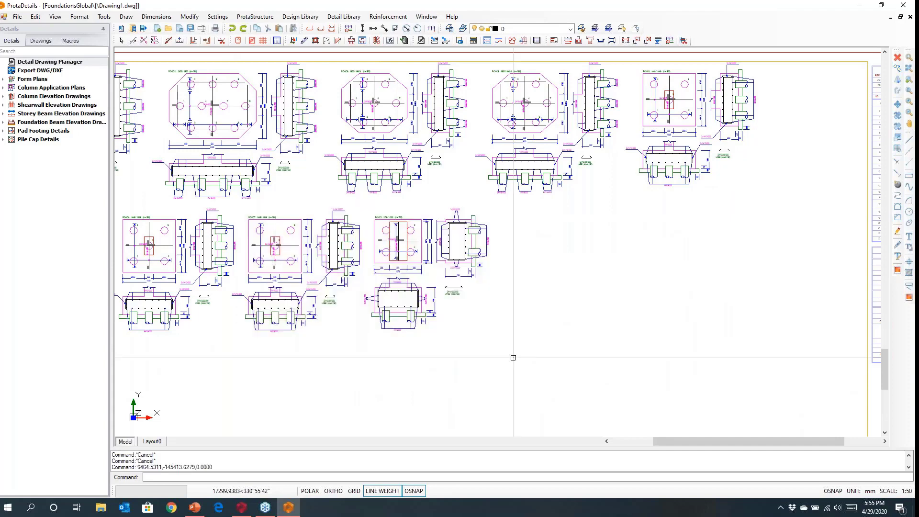
right_click(442, 321)
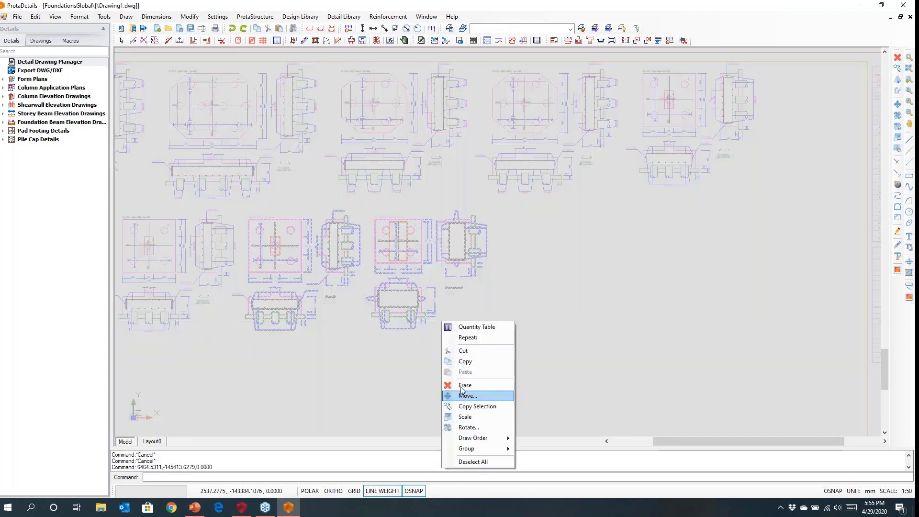
click(467, 395)
click(399, 340)
scroll(435, 292, down, 4)
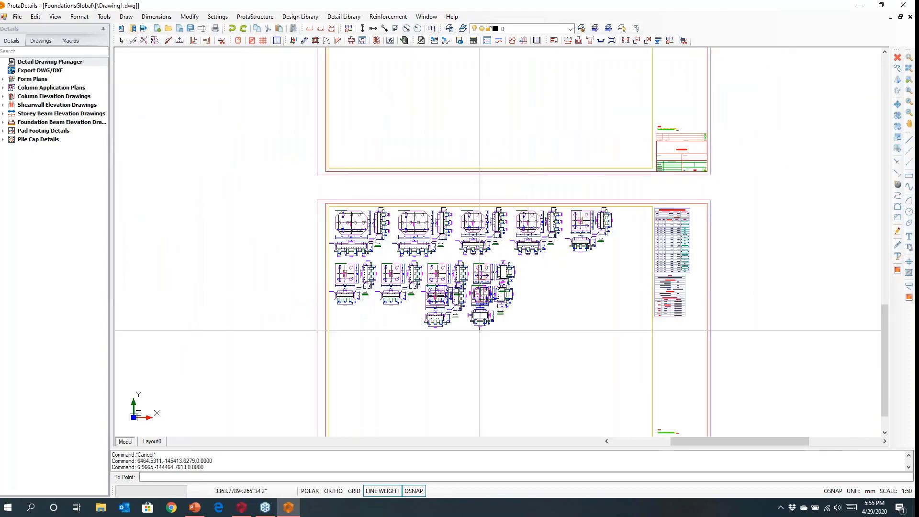
click(362, 367)
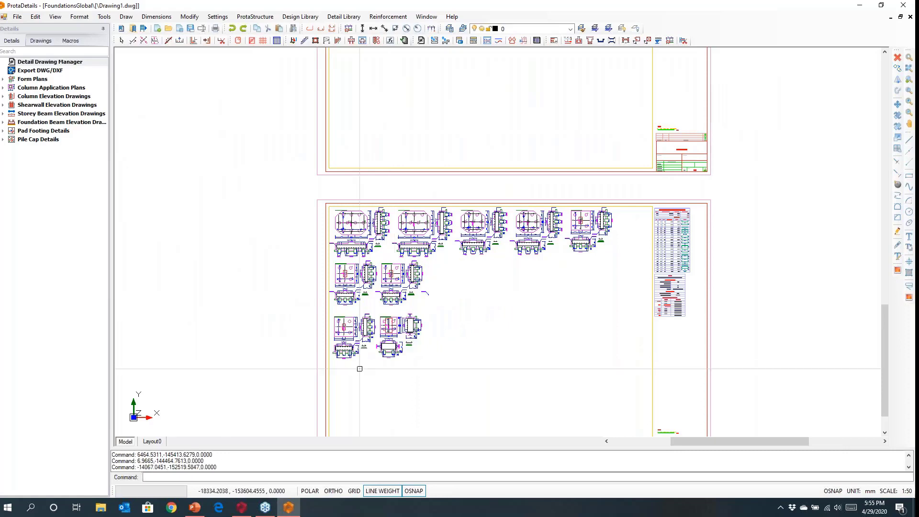
scroll(366, 361, up, 6)
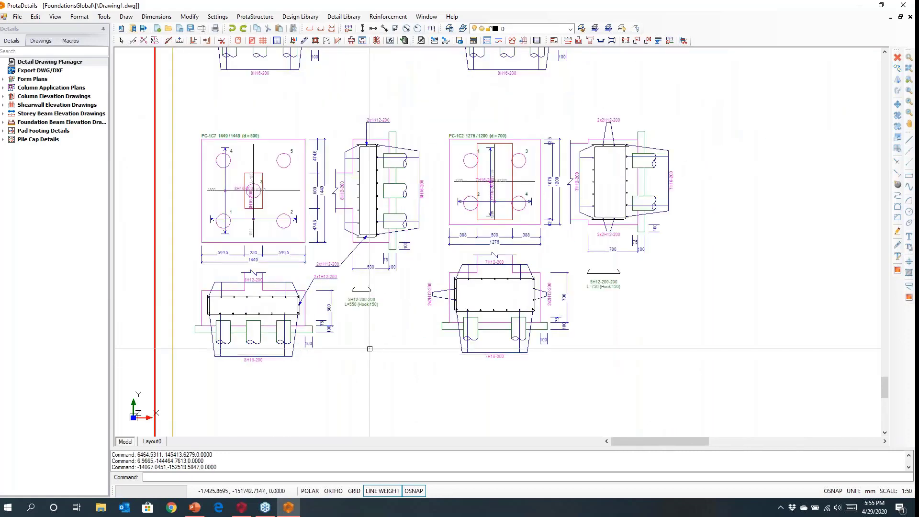
scroll(347, 303, down, 6)
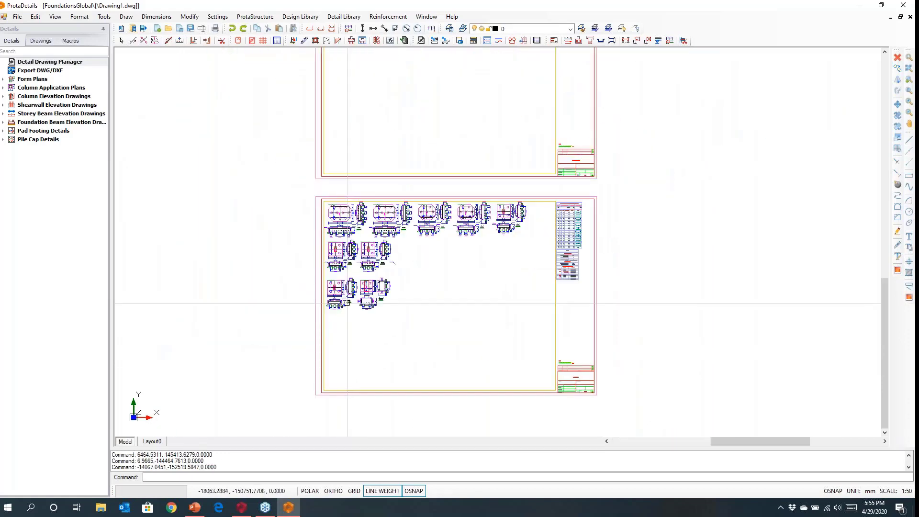
Draw the pile cap details one by one, placing all nine with their pile coordinate tables in three rows of three beside the sheet
middle_drag(447, 322, 354, 310)
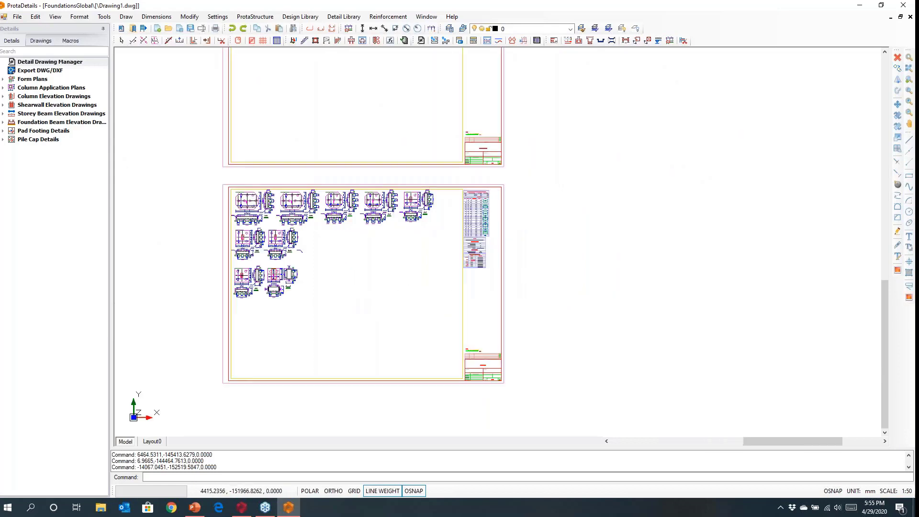
click(3, 140)
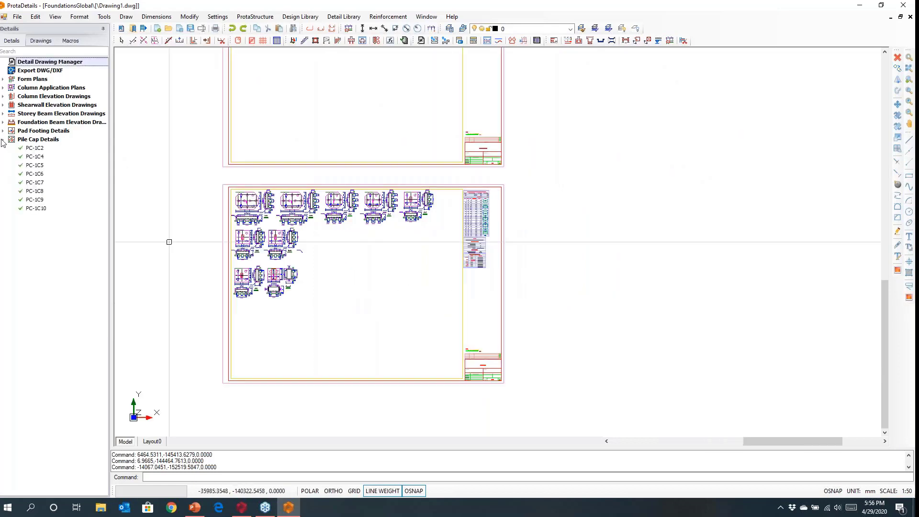
right_click(37, 141)
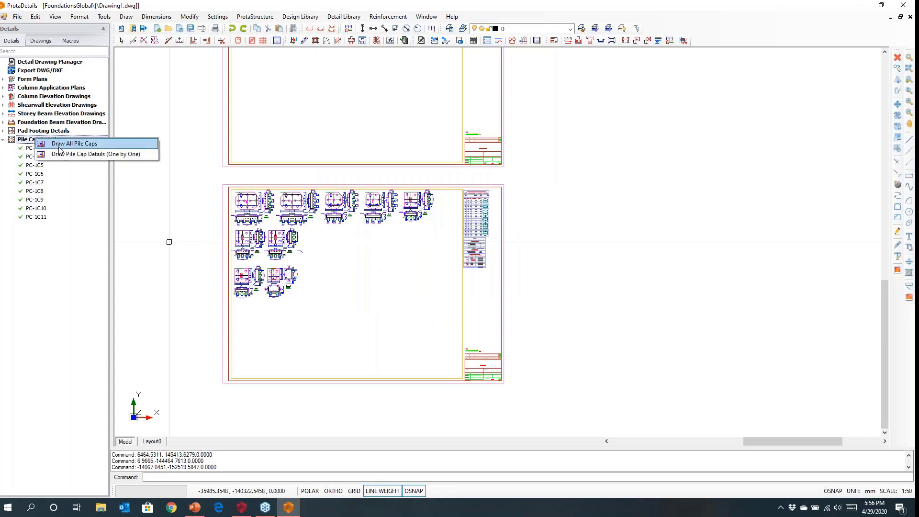
click(58, 154)
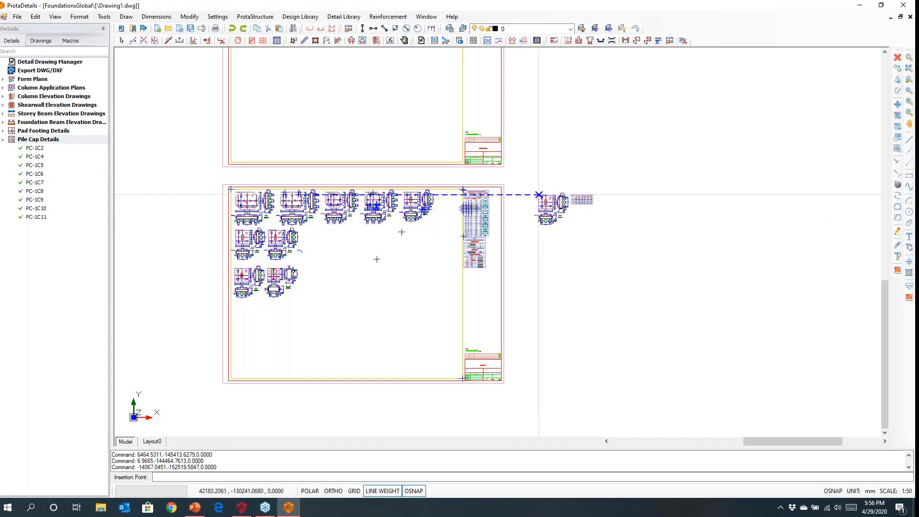
click(539, 195)
click(607, 195)
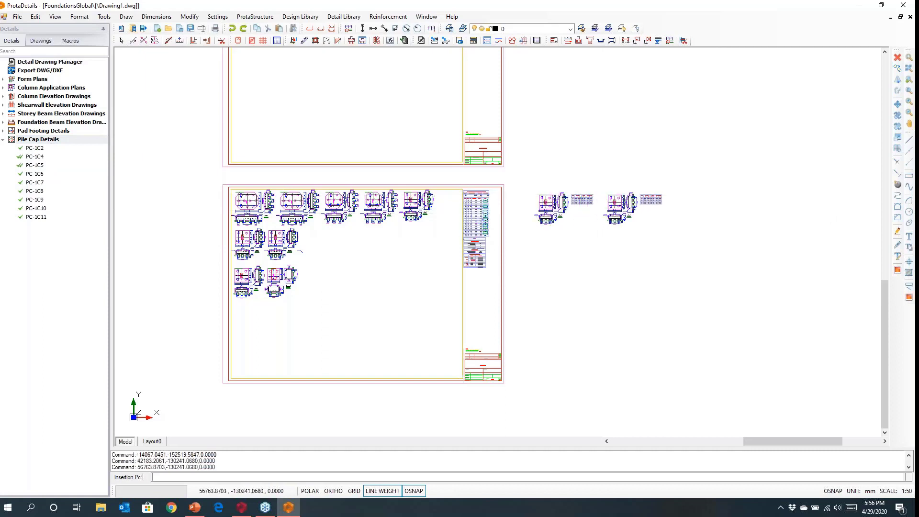
click(677, 193)
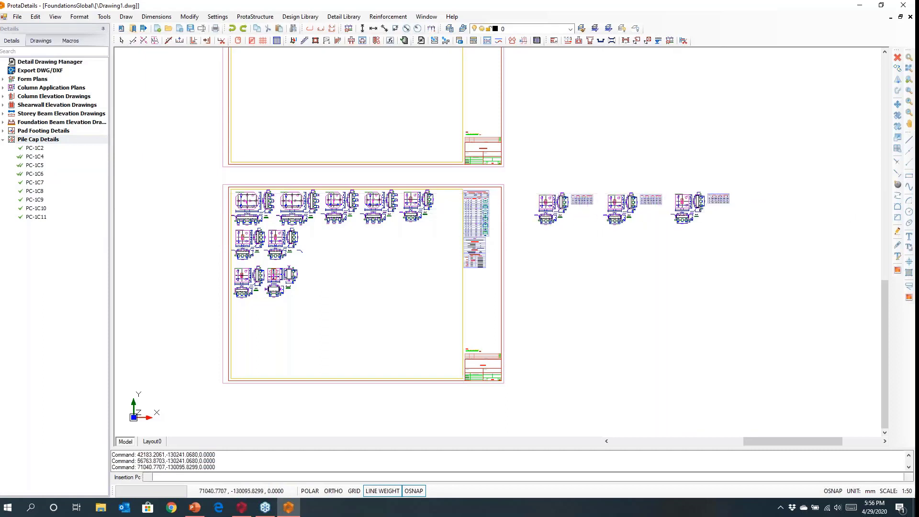
click(541, 246)
click(611, 243)
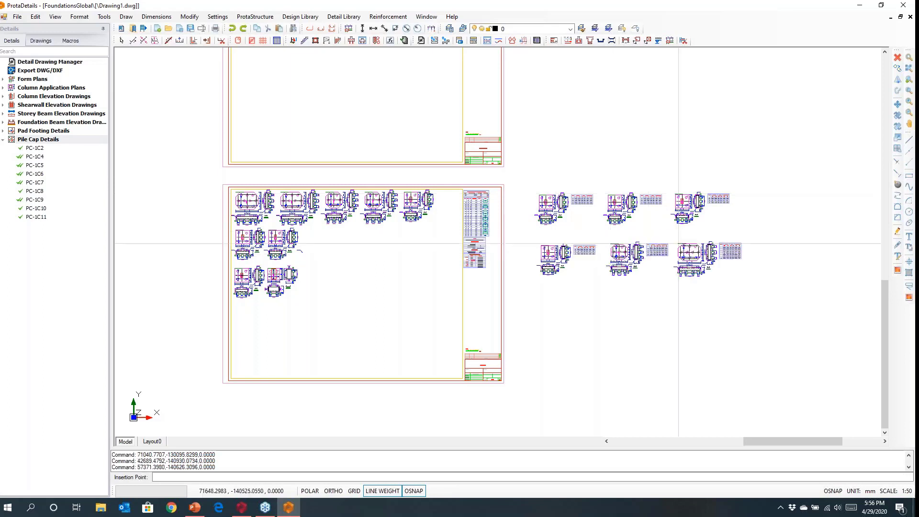
click(682, 242)
click(540, 293)
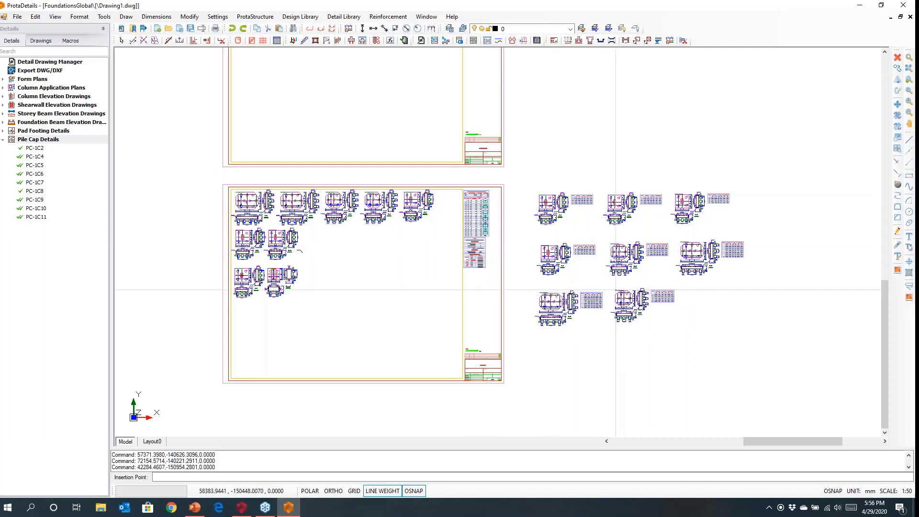
click(616, 290)
click(688, 290)
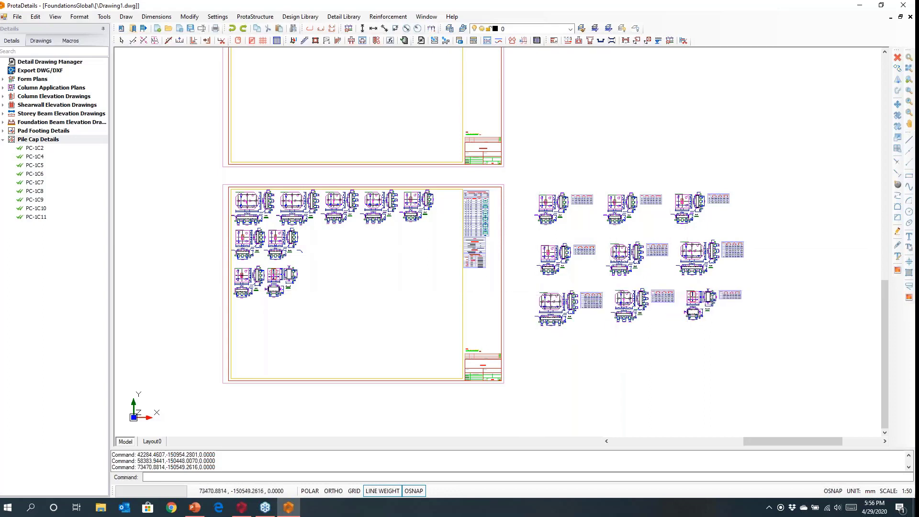
key(Escape)
key(Escape)
Examine the individually drawn pile cap details, focusing on PC-1C9's plan, sections and pile coordinate table
scroll(718, 244, up, 2)
scroll(592, 329, up, 5)
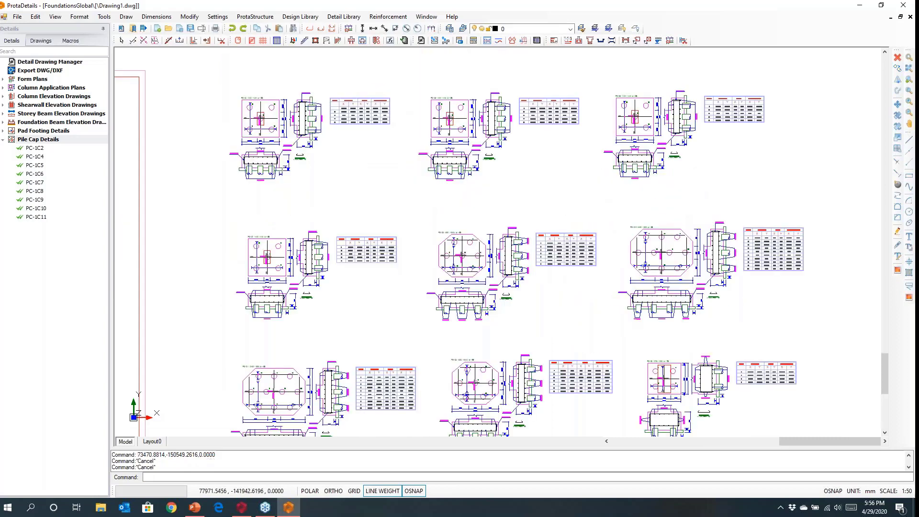
mouse_move(684, 282)
middle_down()
mouse_move(534, 281)
mouse_move(615, 272)
mouse_move(711, 209)
middle_up()
scroll(711, 210, down, 5)
scroll(486, 254, up, 7)
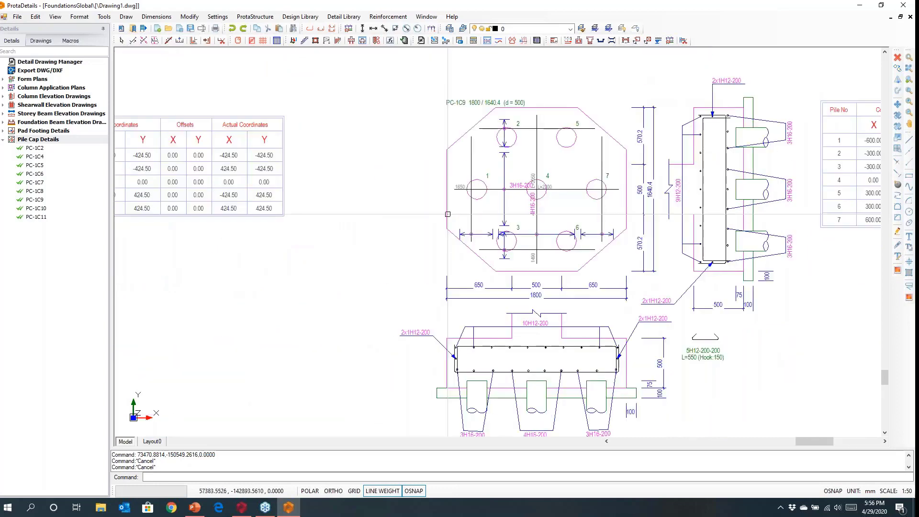
mouse_move(486, 254)
middle_down()
mouse_move(359, 263)
mouse_move(522, 181)
middle_up()
scroll(378, 249, down, 4)
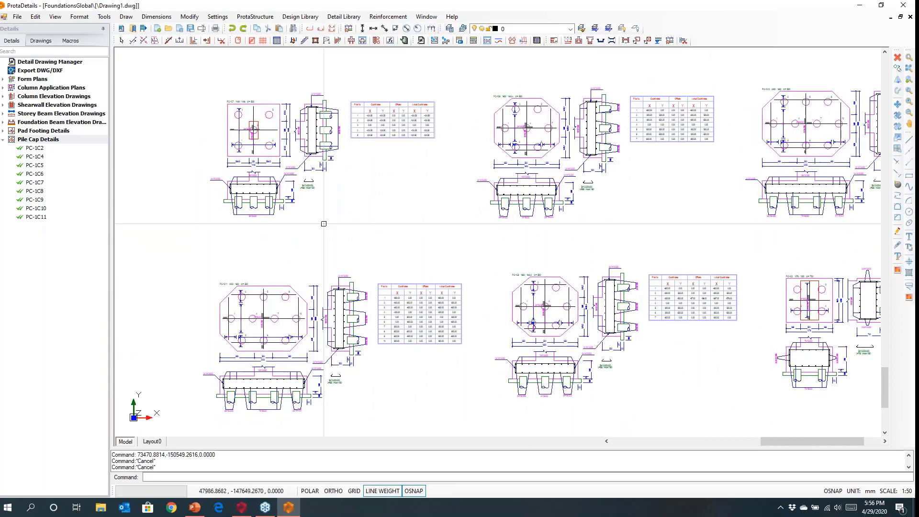
mouse_move(551, 153)
middle_down()
mouse_move(490, 171)
mouse_move(471, 223)
mouse_move(432, 219)
mouse_move(380, 246)
middle_up()
scroll(471, 223, up, 3)
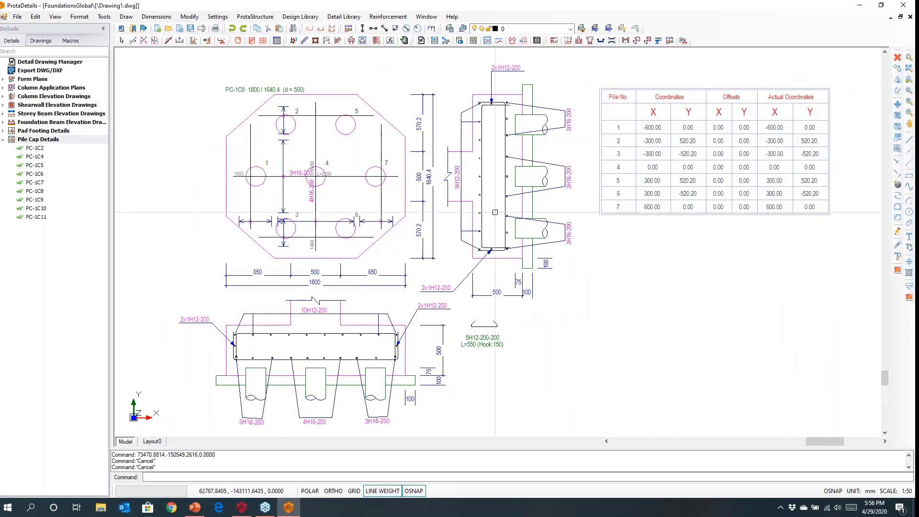
middle_drag(757, 199, 598, 211)
scroll(632, 111, up, 3)
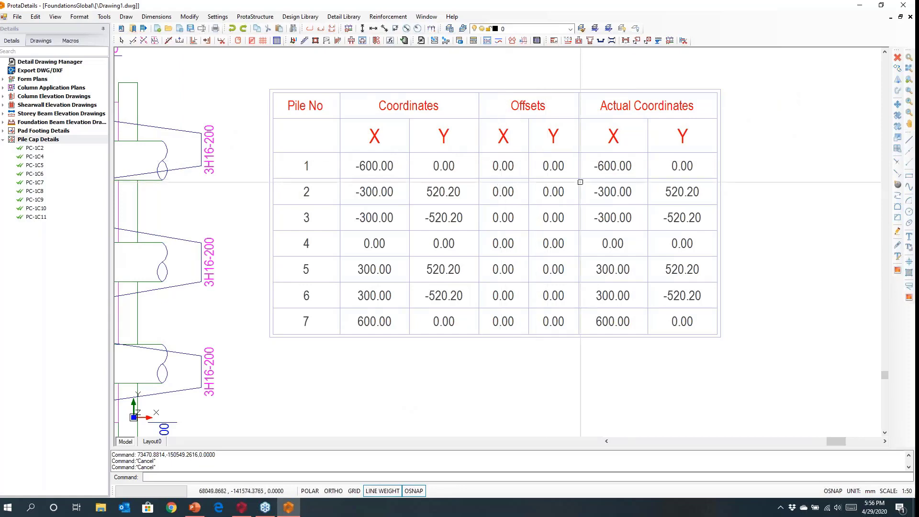
Examine pile 3's position in PC-1C8's plan and its offsets and actual coordinates in the pile table
scroll(543, 193, down, 5)
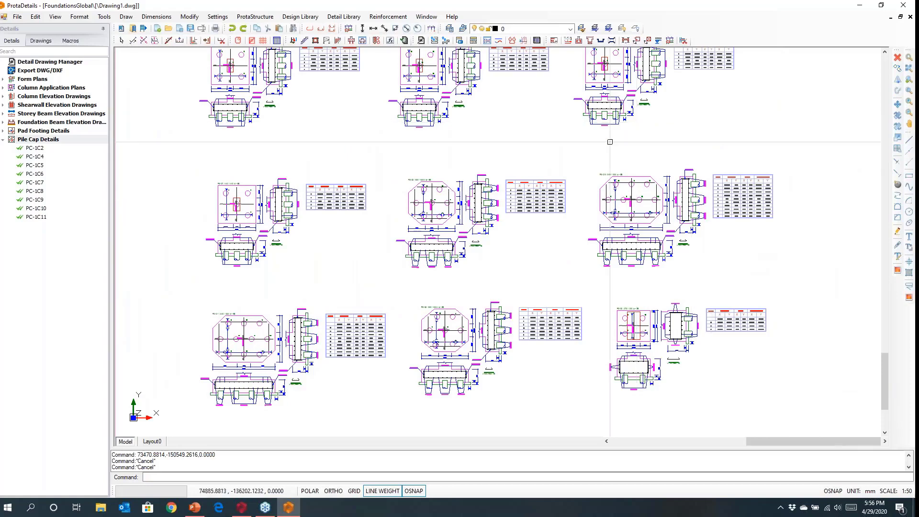
scroll(451, 338, up, 4)
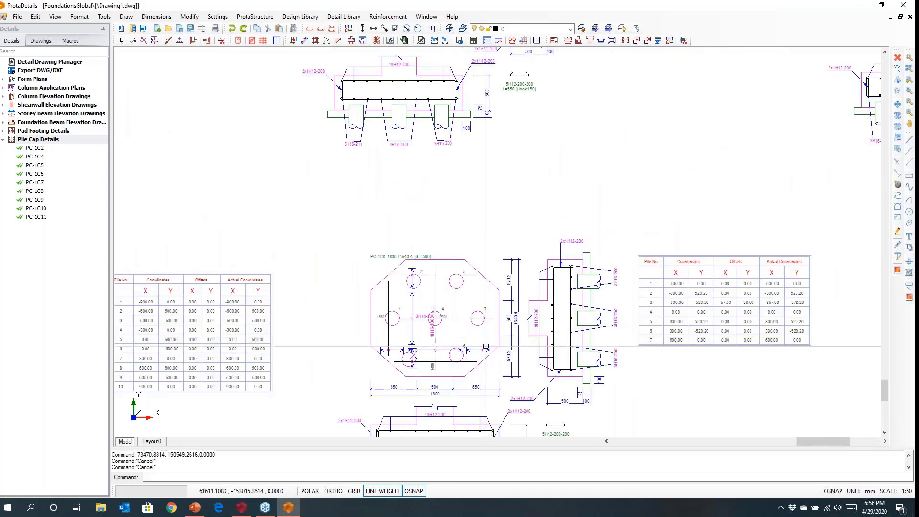
middle_drag(446, 358, 420, 340)
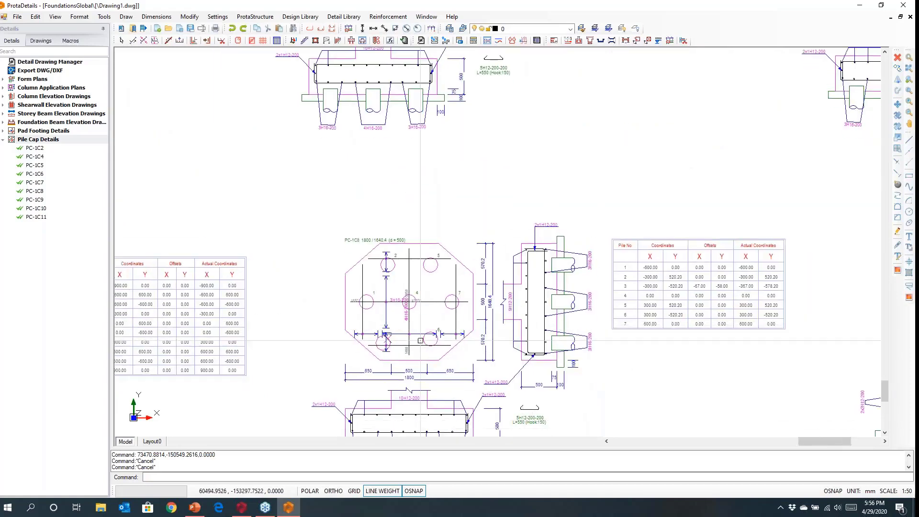
scroll(389, 344, up, 5)
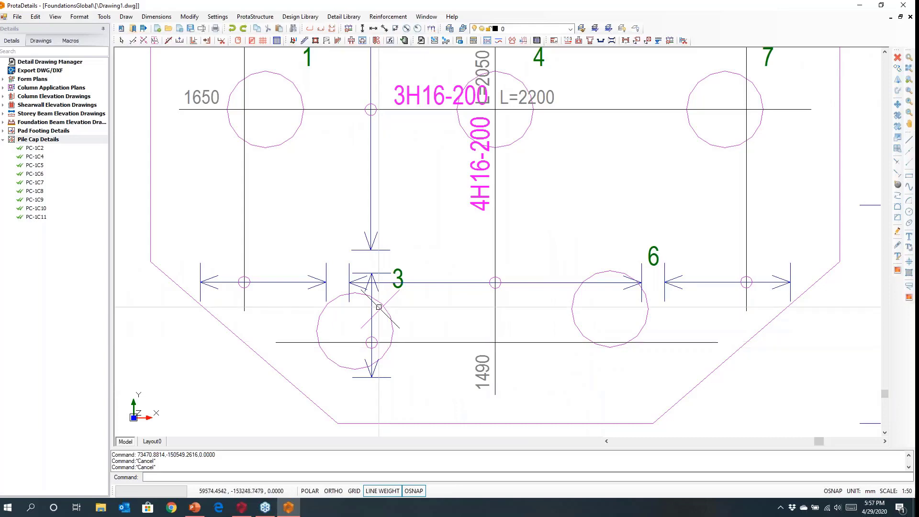
scroll(351, 338, down, 3)
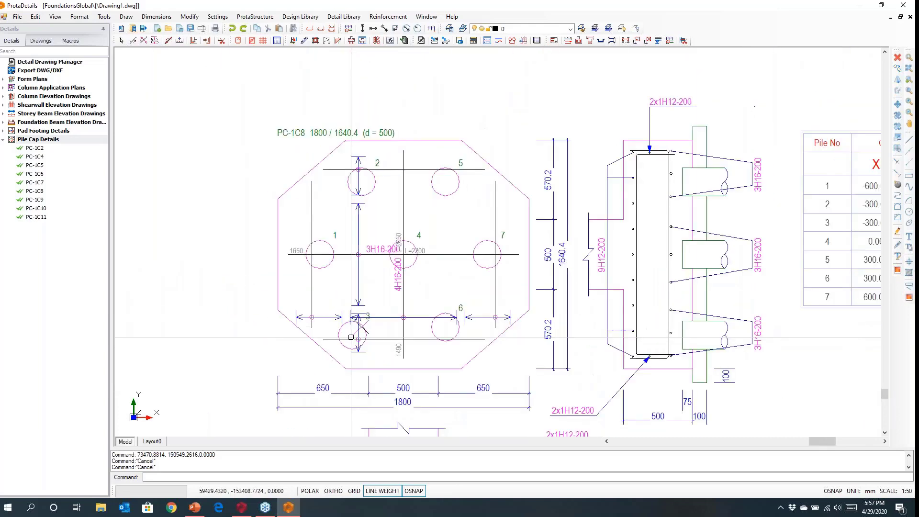
scroll(351, 338, down, 1)
middle_drag(775, 269, 522, 285)
scroll(522, 285, up, 1)
scroll(677, 261, up, 2)
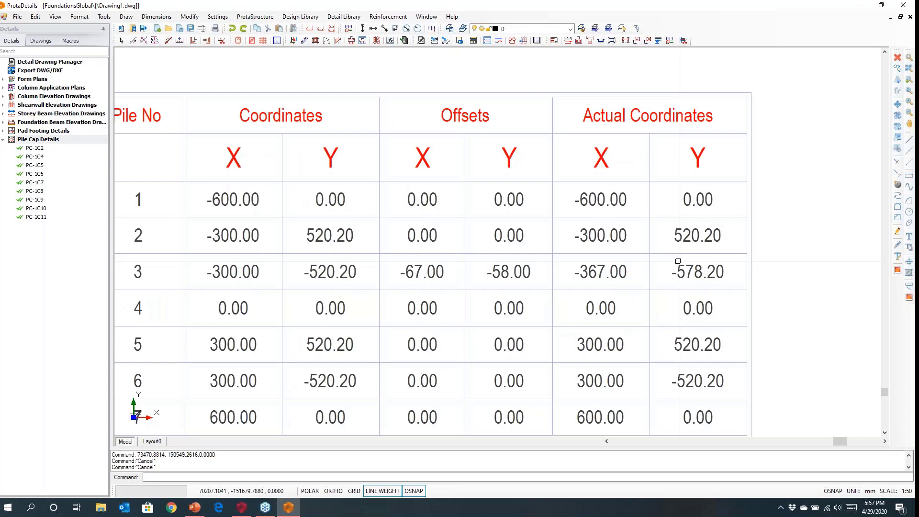
View all the detail sheets together and close Drawing1.dwg and ProtaDetails without saving the changes
scroll(678, 261, down, 4)
scroll(531, 231, down, 1)
scroll(531, 231, down, 4)
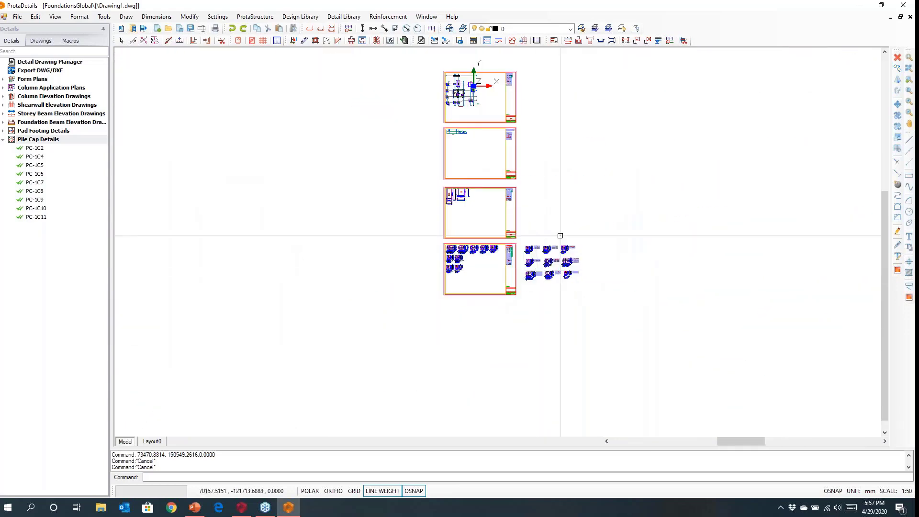
middle_drag(560, 236, 399, 253)
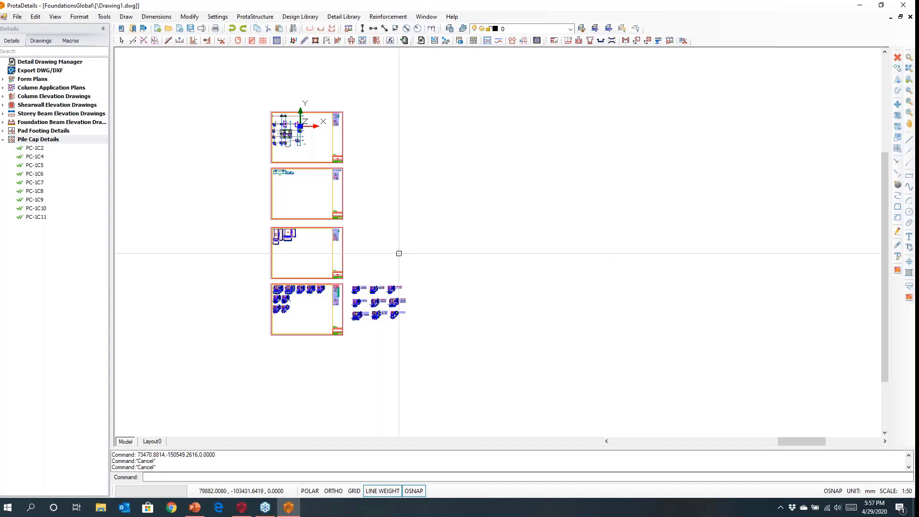
click(904, 5)
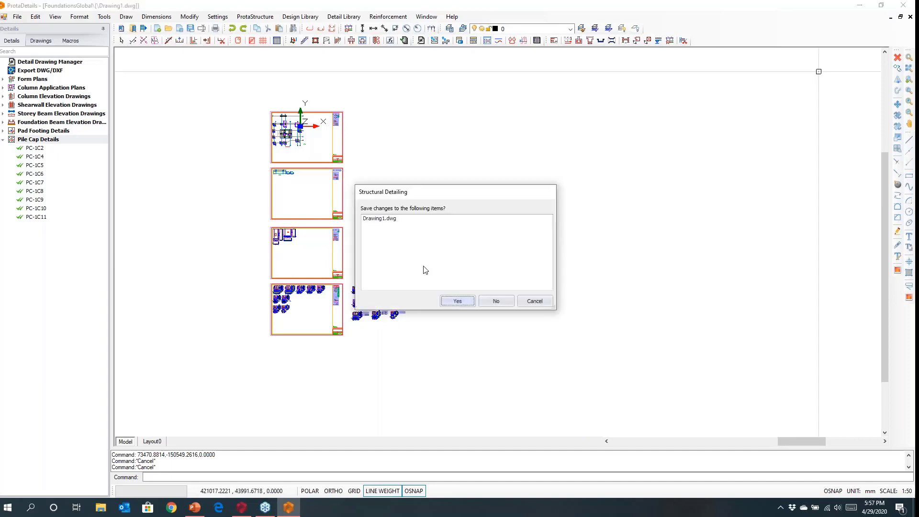
click(492, 302)
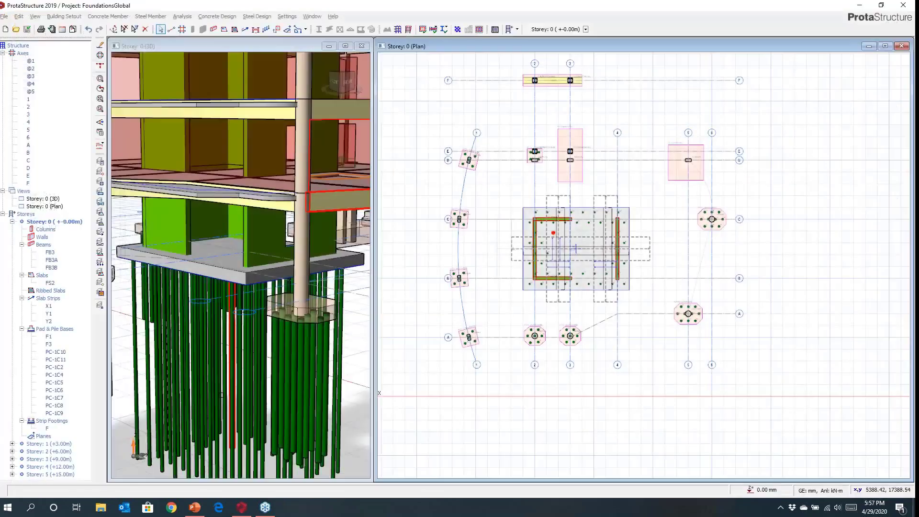
Set the building analysis model's soil-structure interaction to Merged Foundation Model
scroll(221, 395, down, 10)
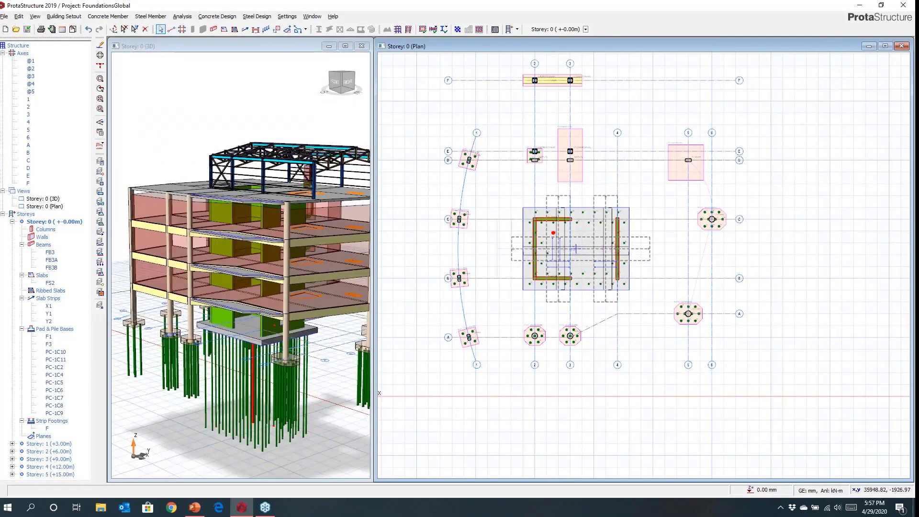
middle_drag(245, 398, 222, 372)
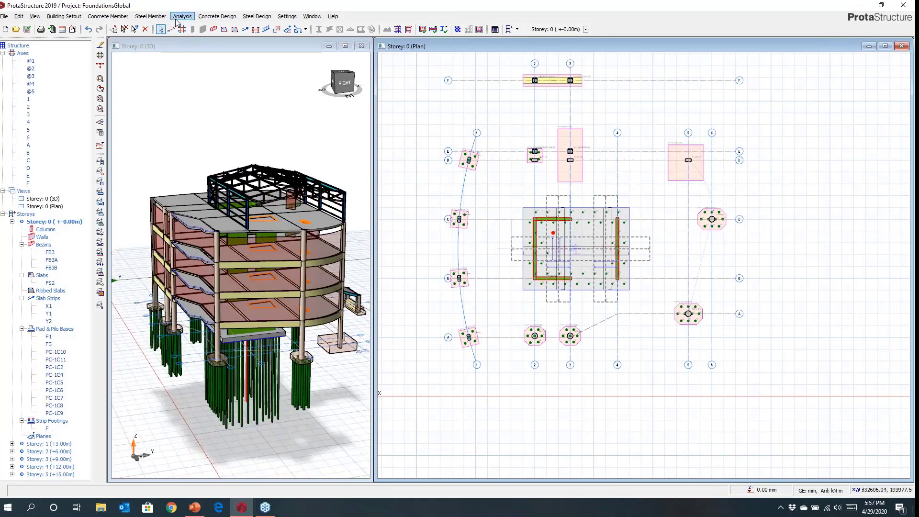
click(177, 19)
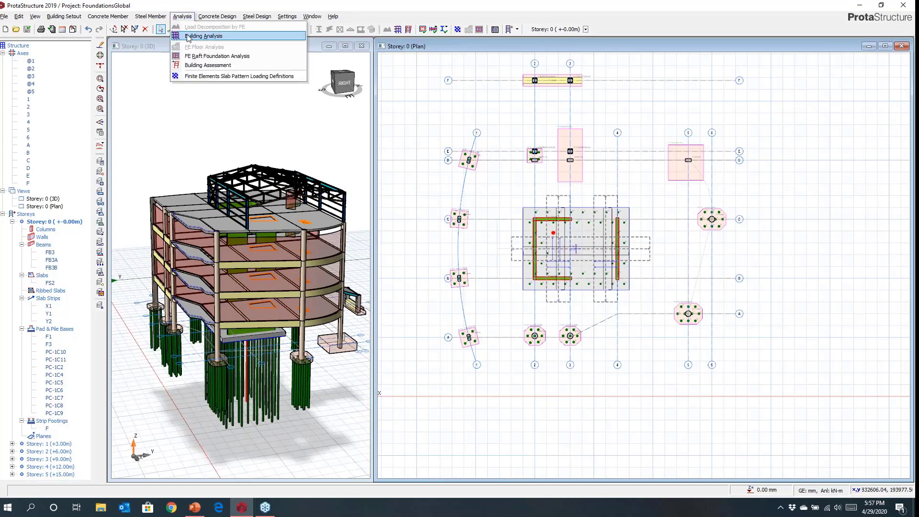
click(201, 36)
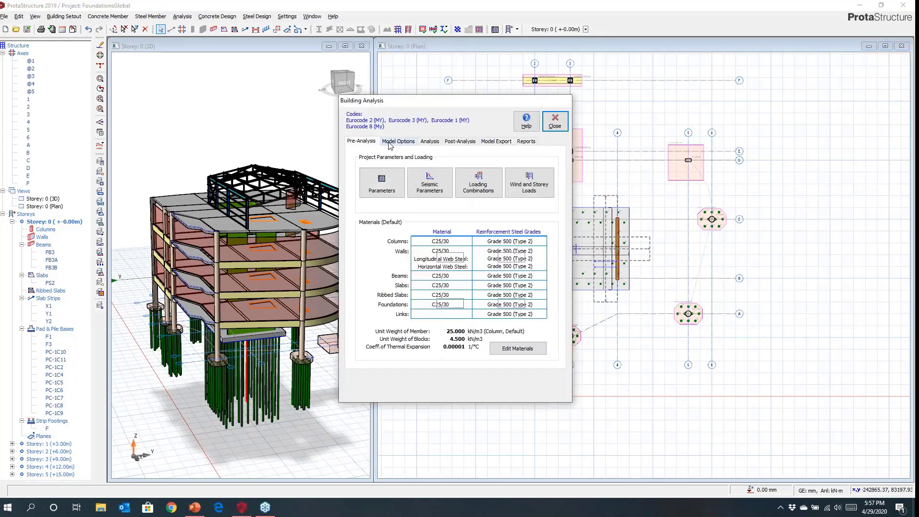
click(397, 141)
click(394, 319)
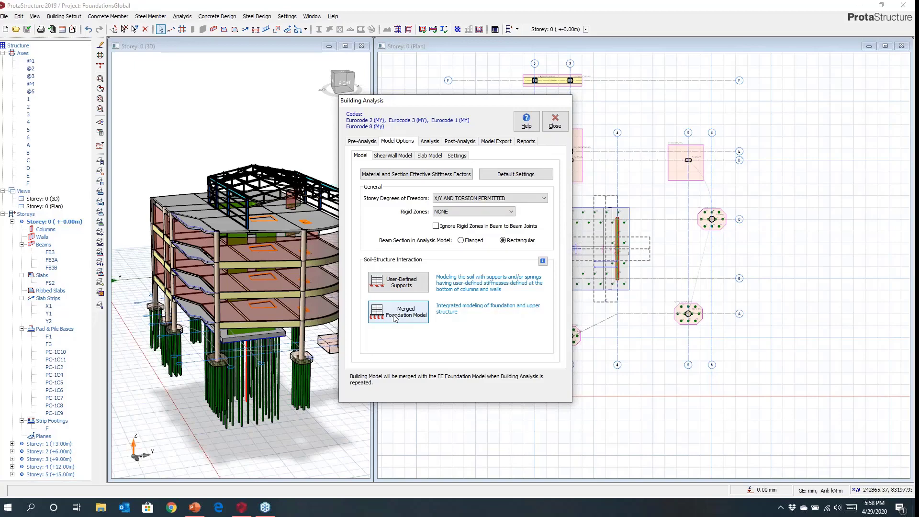
Run the building analysis, continuing past the unsupported column and axial load comparison warnings
click(429, 142)
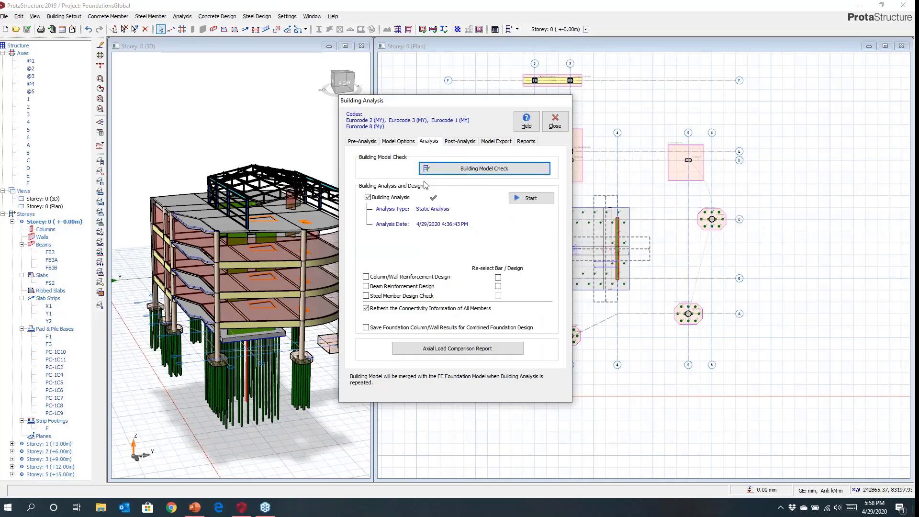
click(524, 202)
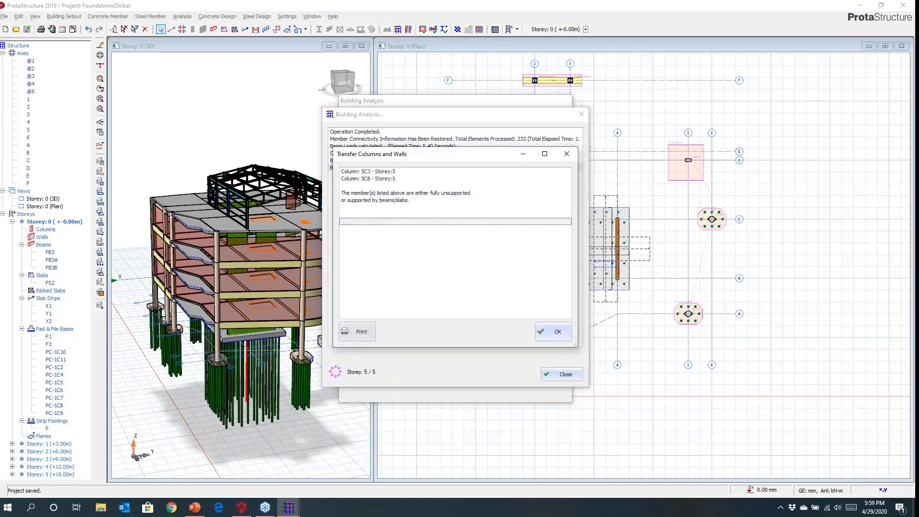
click(546, 337)
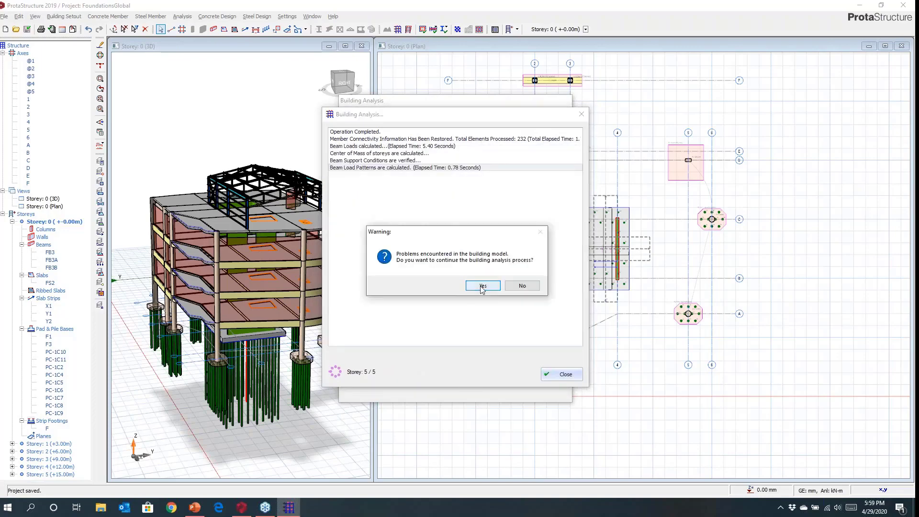
click(482, 286)
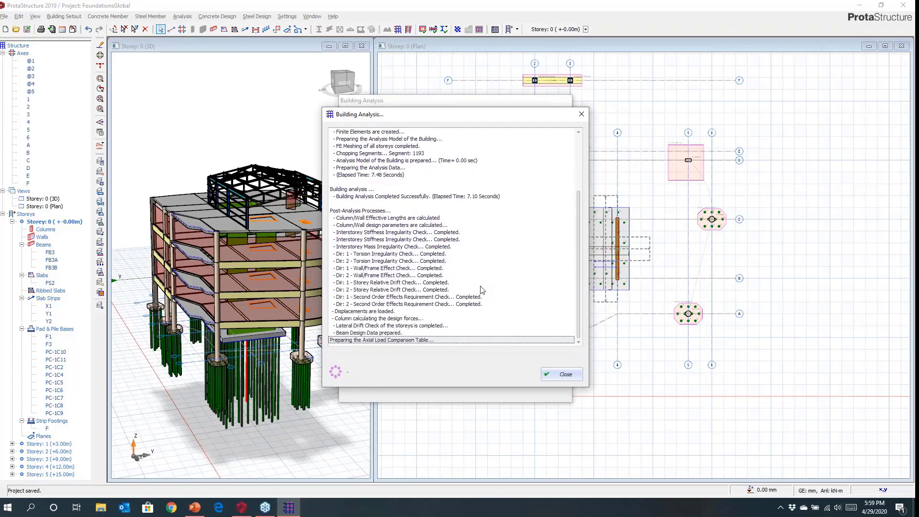
click(550, 332)
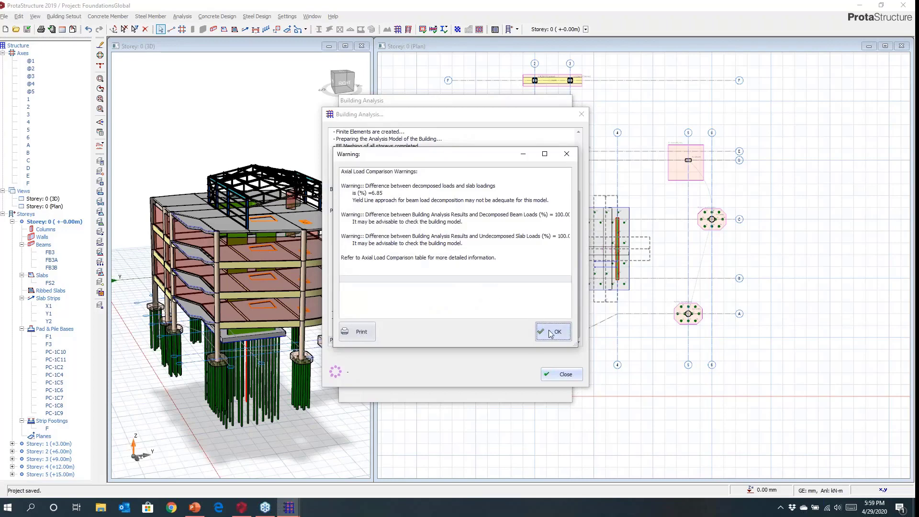
click(557, 374)
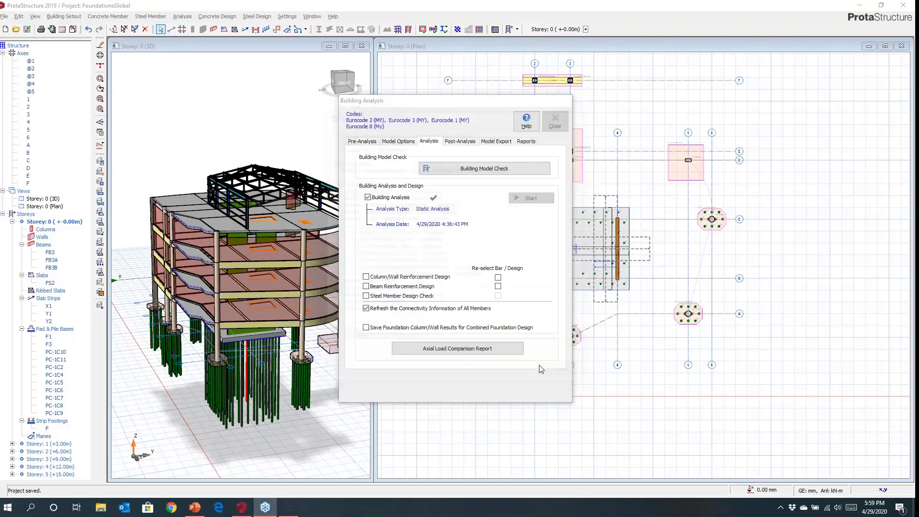
Display the analytical model full screen and examine the foundation meshes and spring supports merged with the superstructure
click(458, 143)
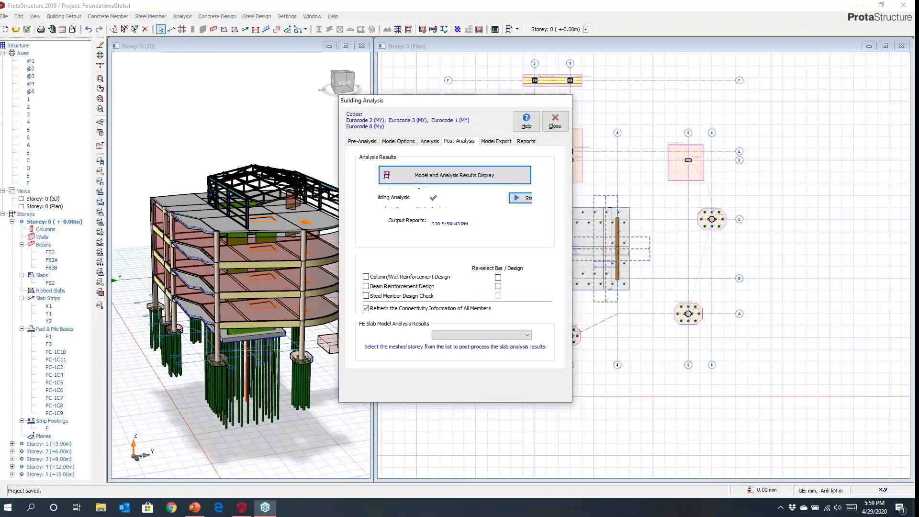
click(455, 175)
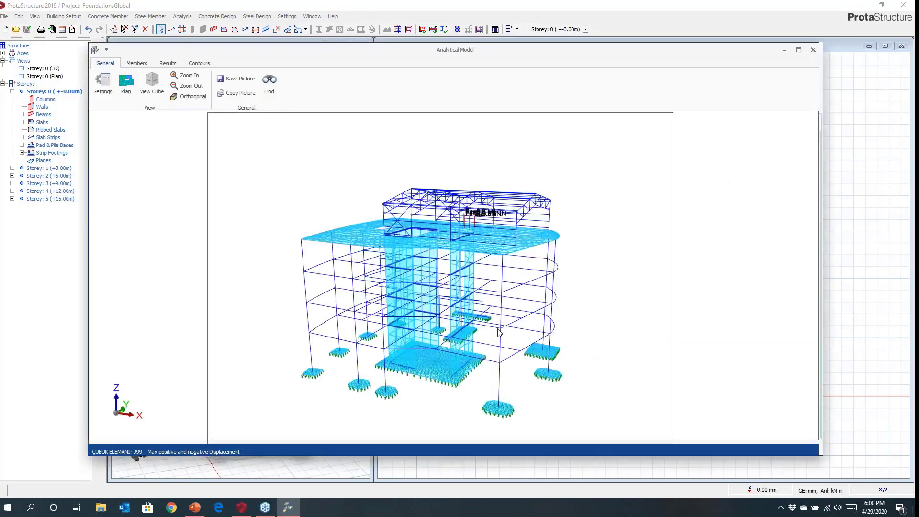
middle_drag(492, 319, 357, 323)
scroll(378, 358, up, 2)
scroll(378, 360, up, 5)
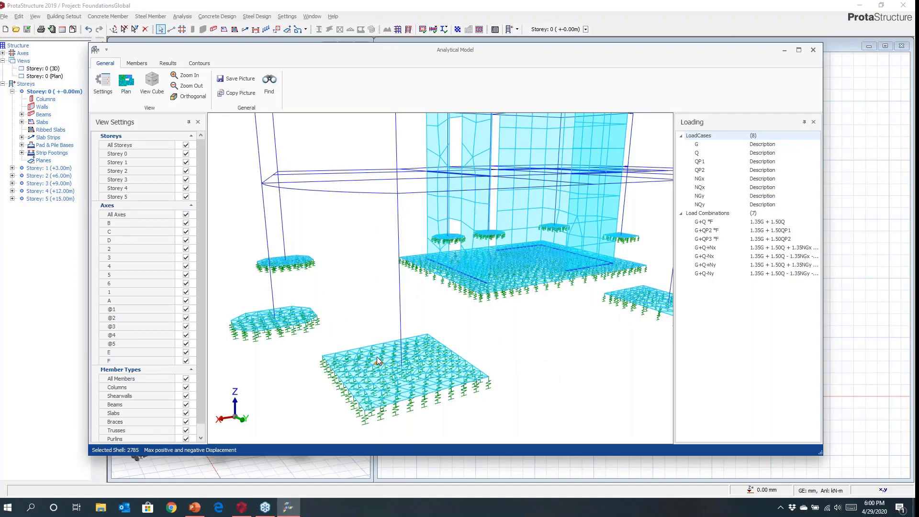
scroll(376, 360, down, 5)
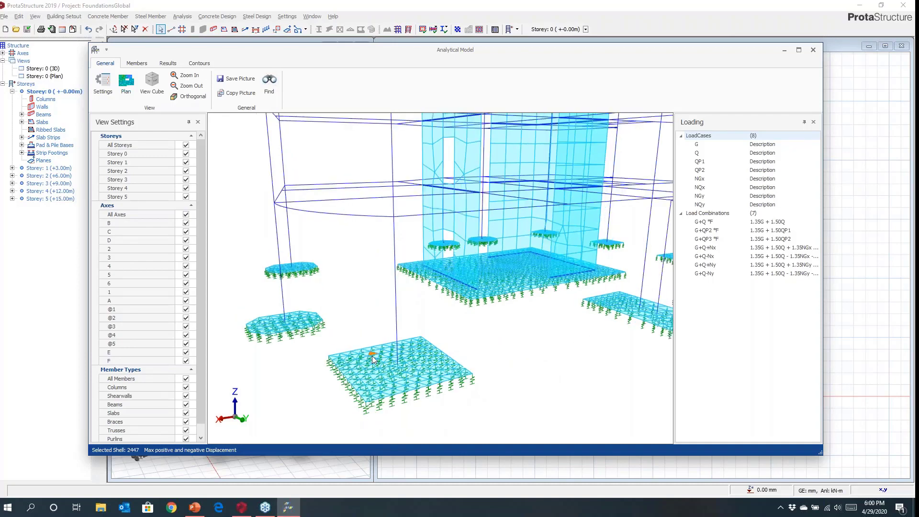
scroll(374, 359, down, 1)
middle_drag(476, 328, 474, 340)
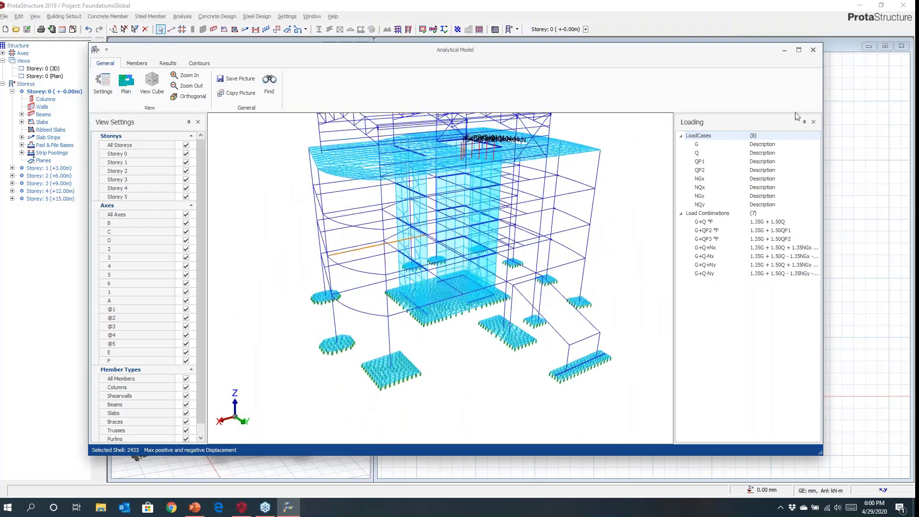
click(799, 51)
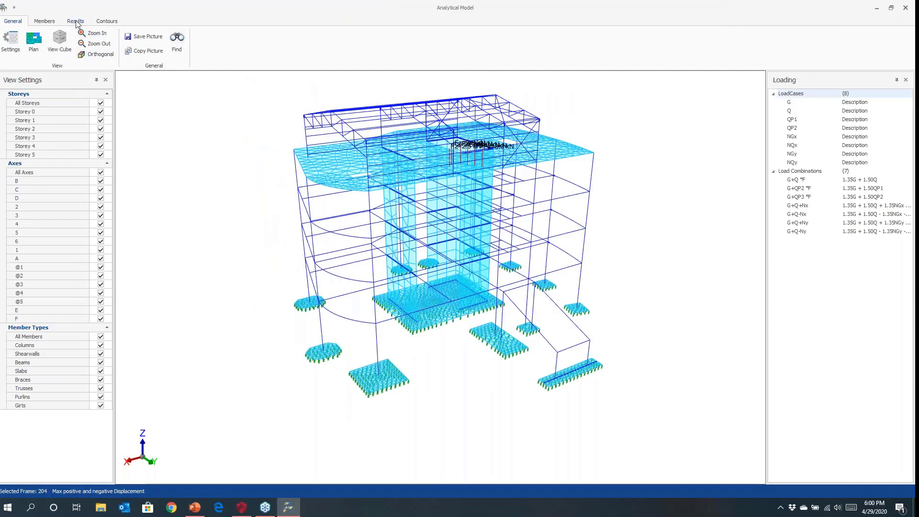
Show and animate the model's displacements, examining the values on the pad footings, pile caps and raft
click(75, 21)
click(13, 44)
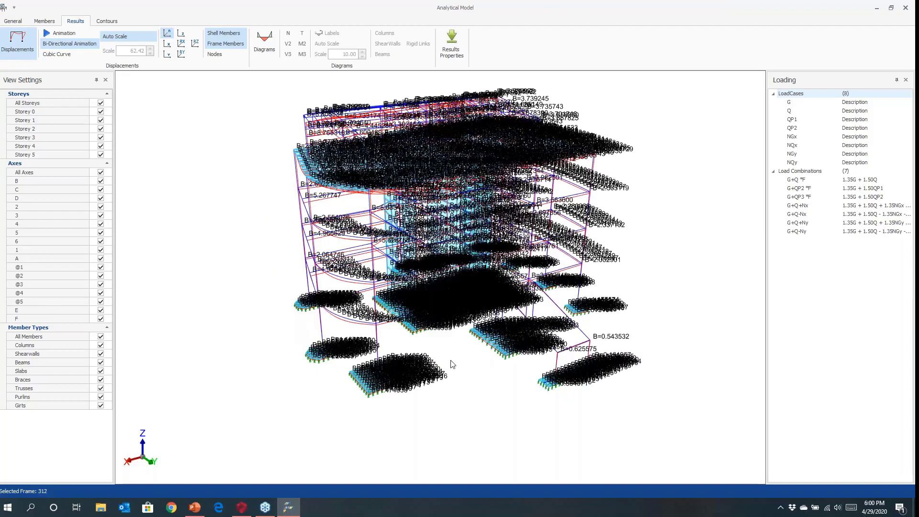
scroll(420, 395, up, 1)
scroll(419, 394, up, 2)
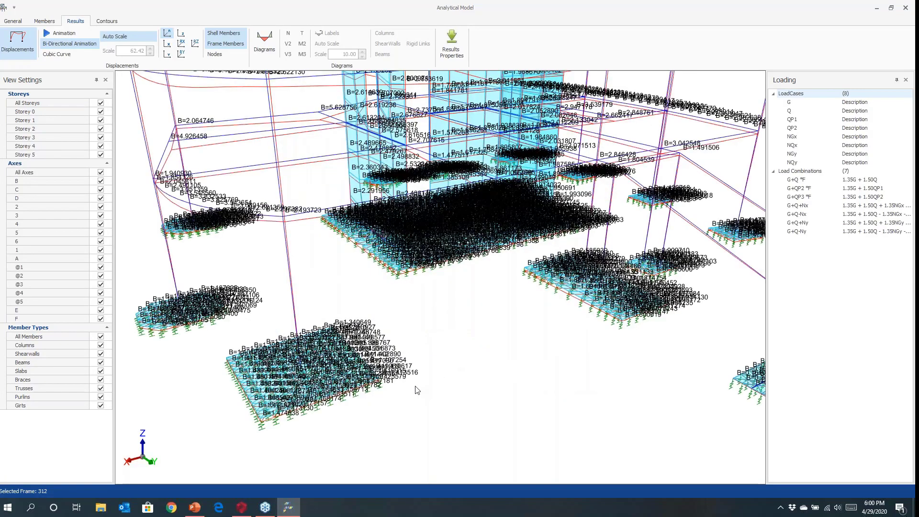
scroll(475, 336, up, 1)
middle_drag(473, 332, 373, 355)
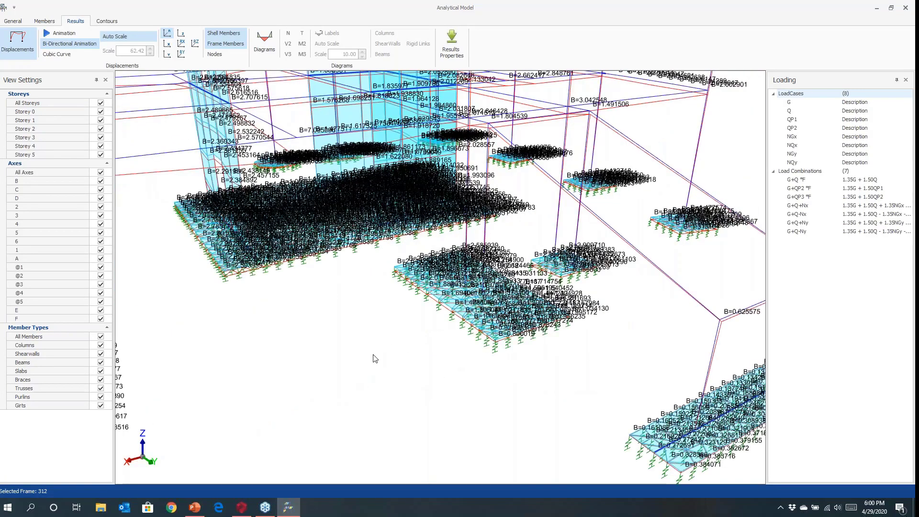
scroll(502, 299, up, 3)
click(490, 304)
scroll(490, 304, up, 1)
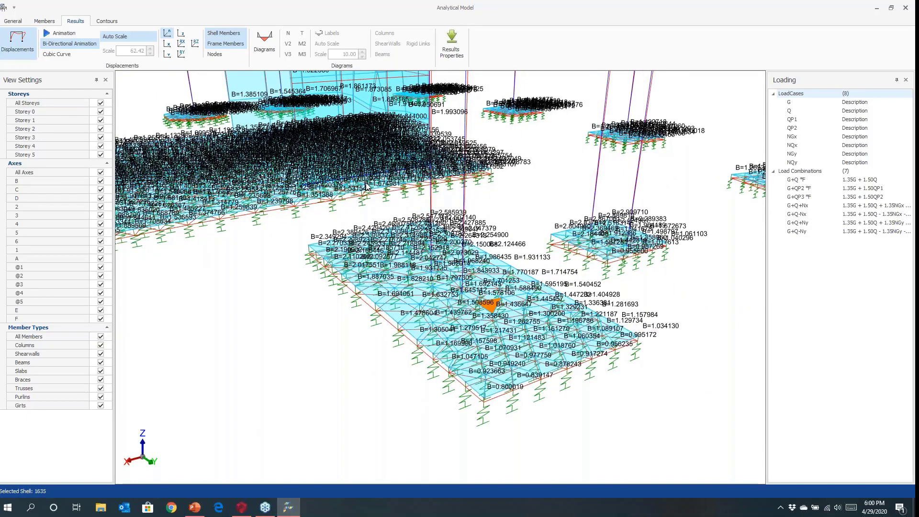
click(65, 33)
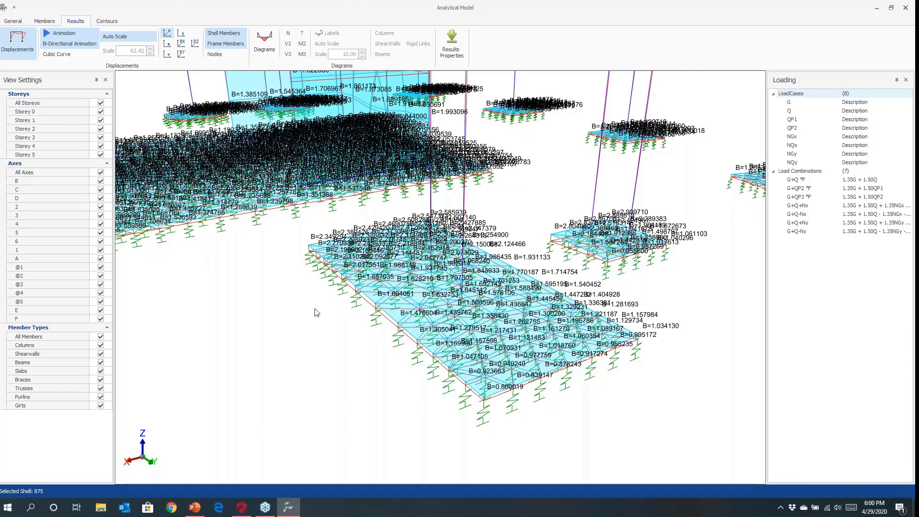
middle_drag(314, 309, 303, 337)
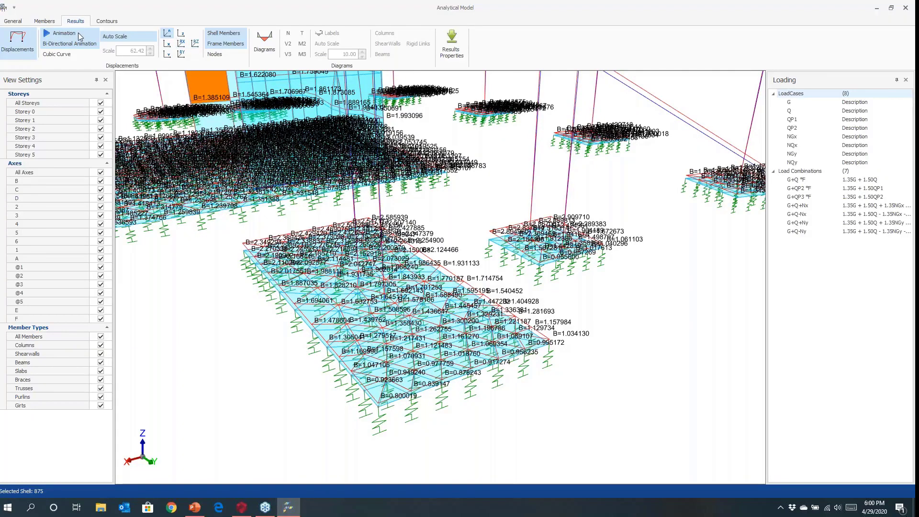
Examine the D-Y and D-Z displacement contours on the foundations and walls, then close the results and Building Analysis
click(105, 22)
click(12, 43)
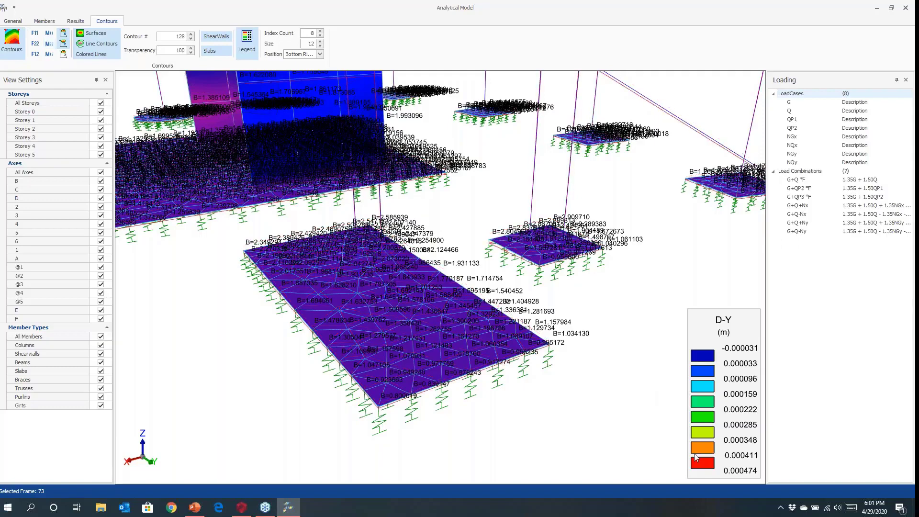
scroll(470, 286, up, 2)
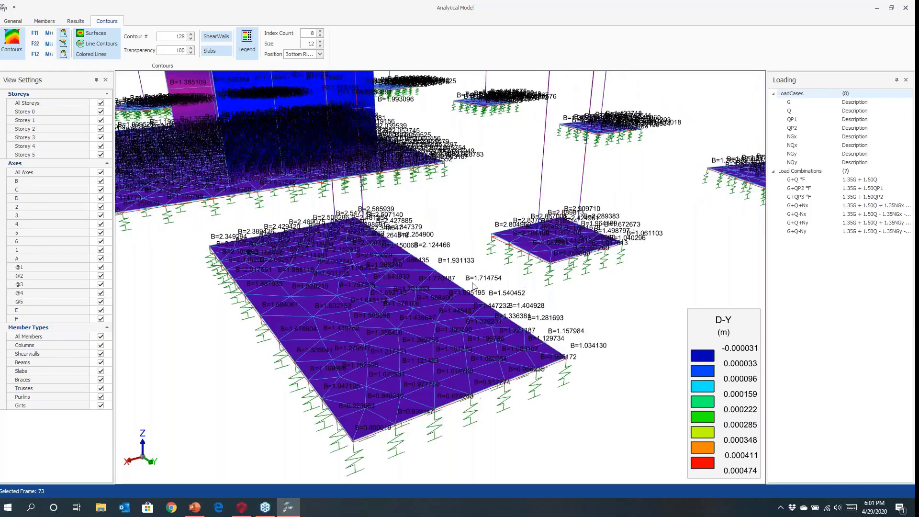
scroll(474, 285, up, 2)
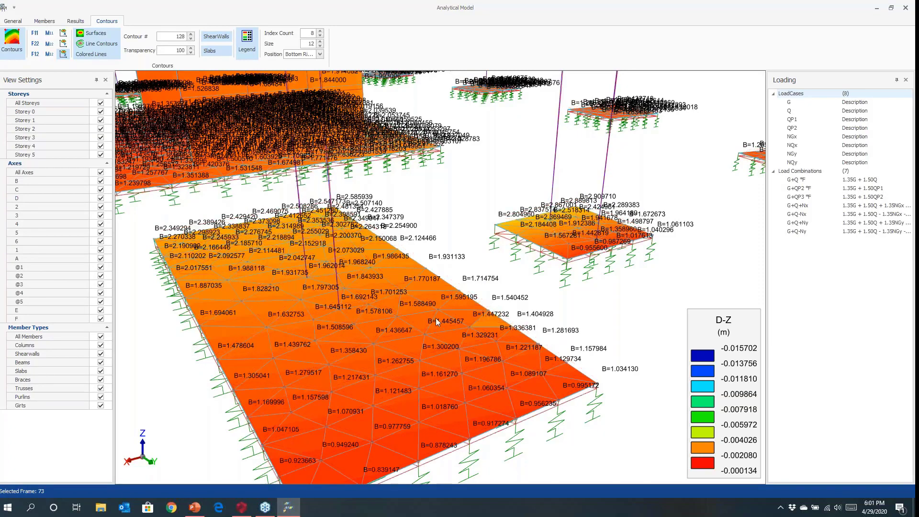
scroll(436, 318, down, 5)
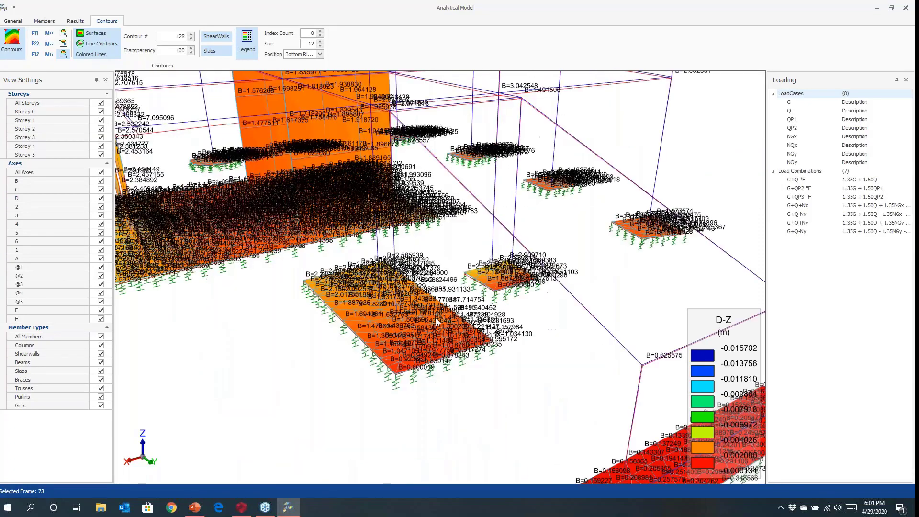
scroll(436, 317, down, 2)
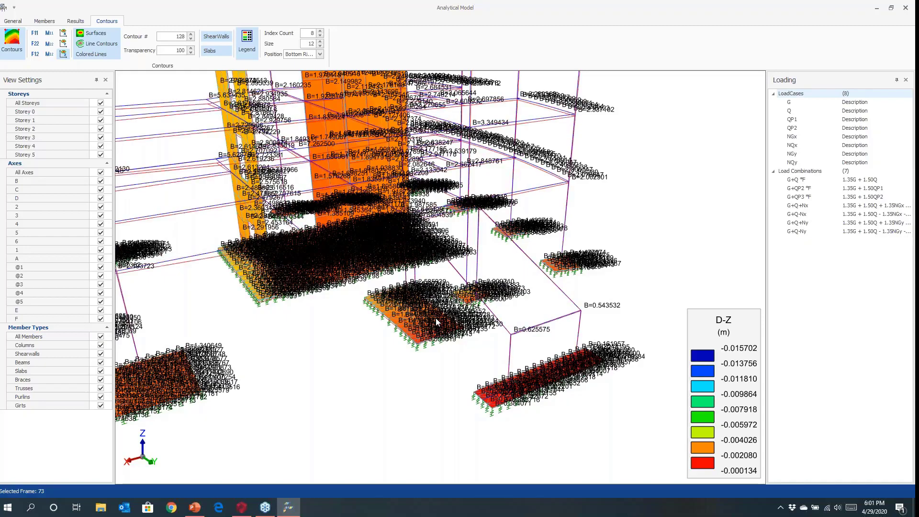
scroll(340, 365, down, 2)
scroll(378, 396, down, 1)
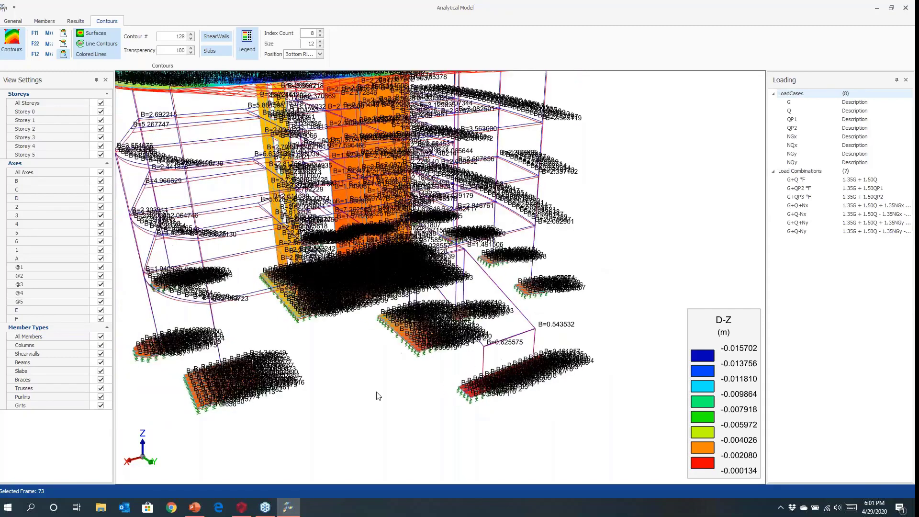
middle_drag(377, 392, 378, 396)
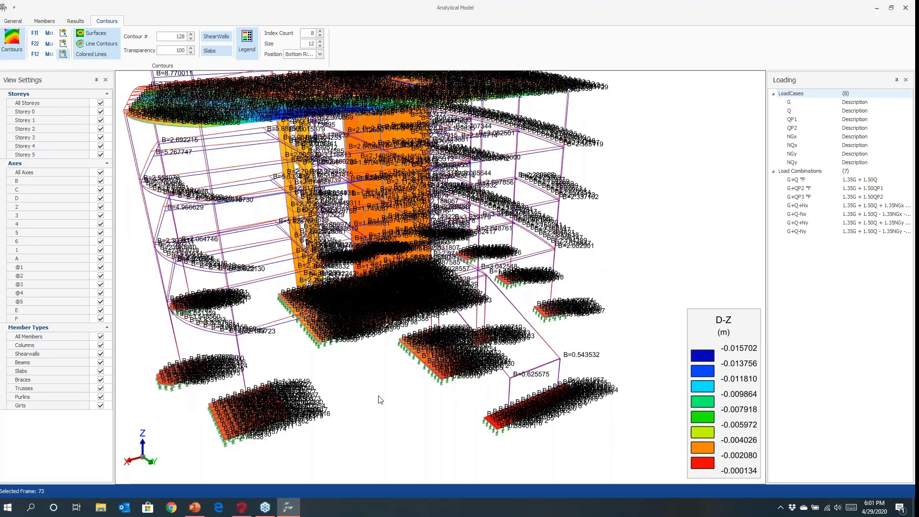
click(906, 8)
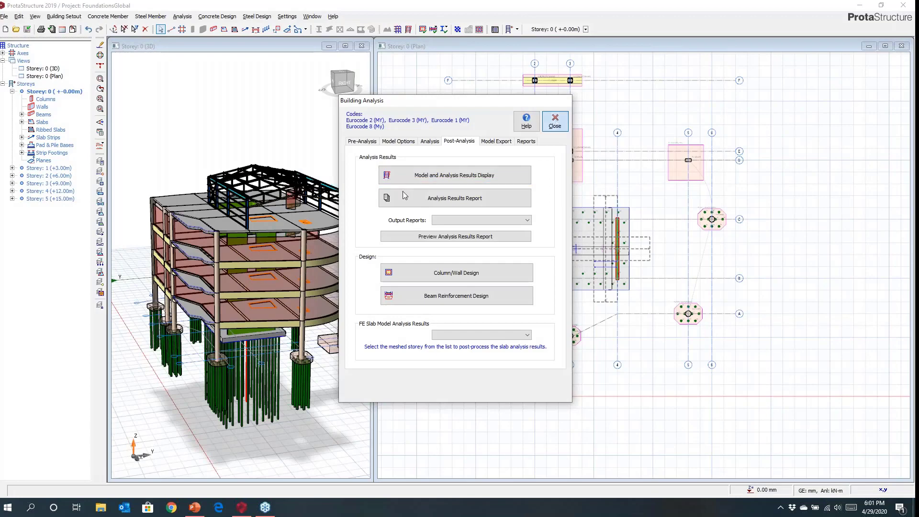
click(555, 121)
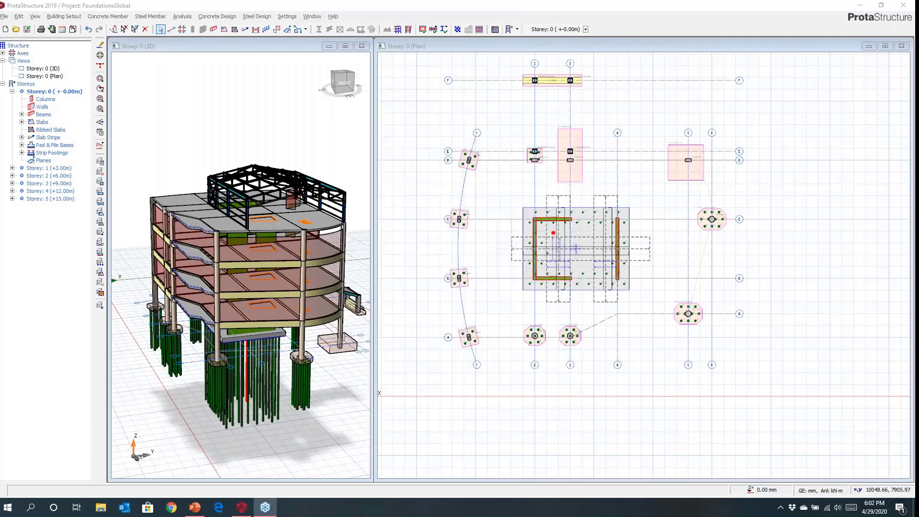
Switch to PowerPoint, run the slide show from slide 24 and advance to the "Today we covered a lot of ground" slide
click(195, 512)
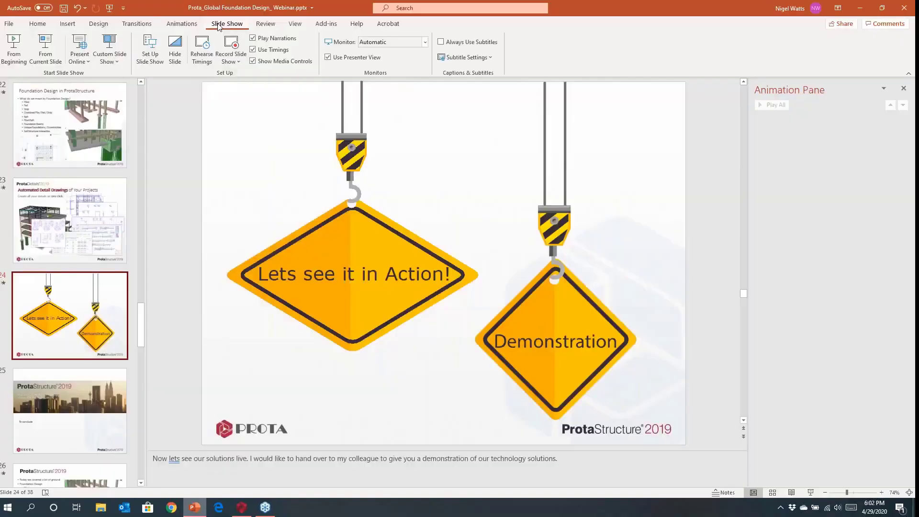
click(44, 59)
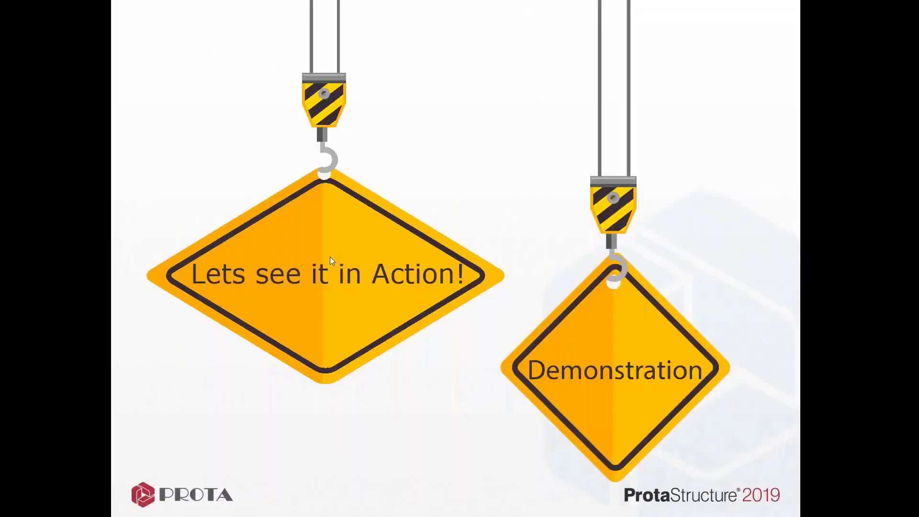
click(330, 257)
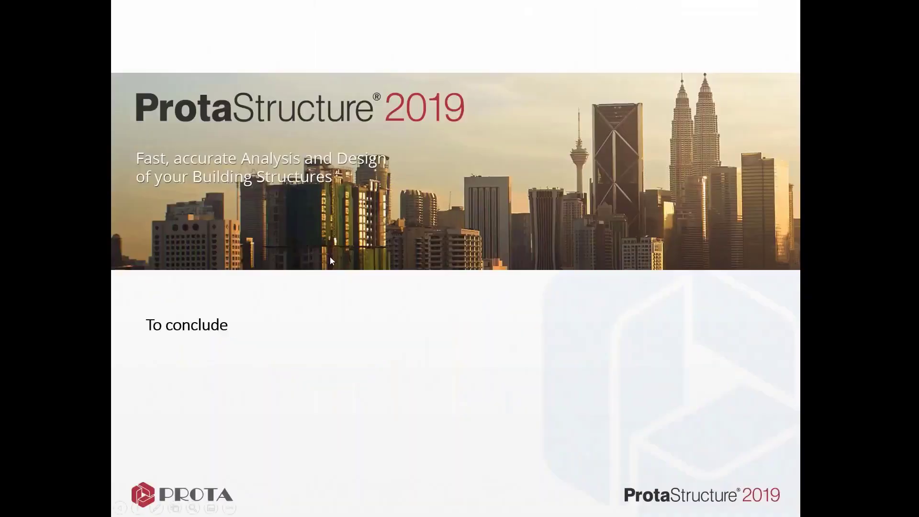
click(331, 260)
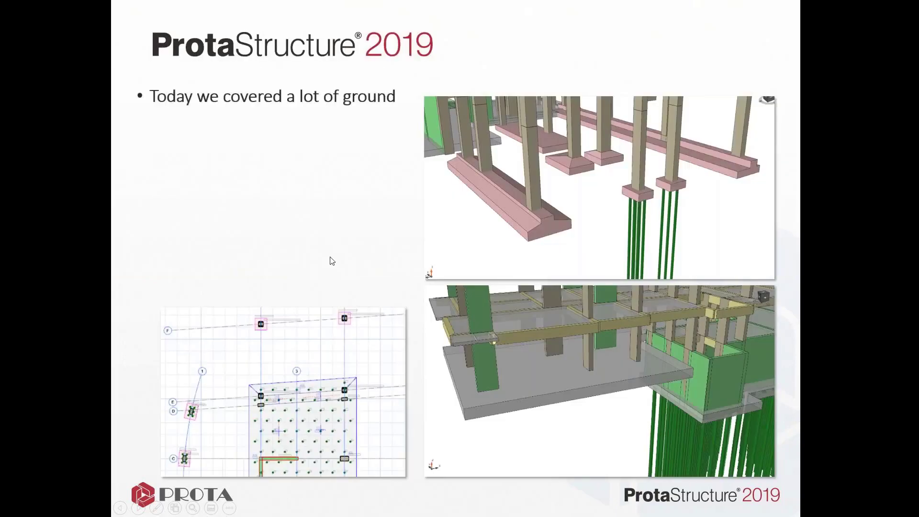